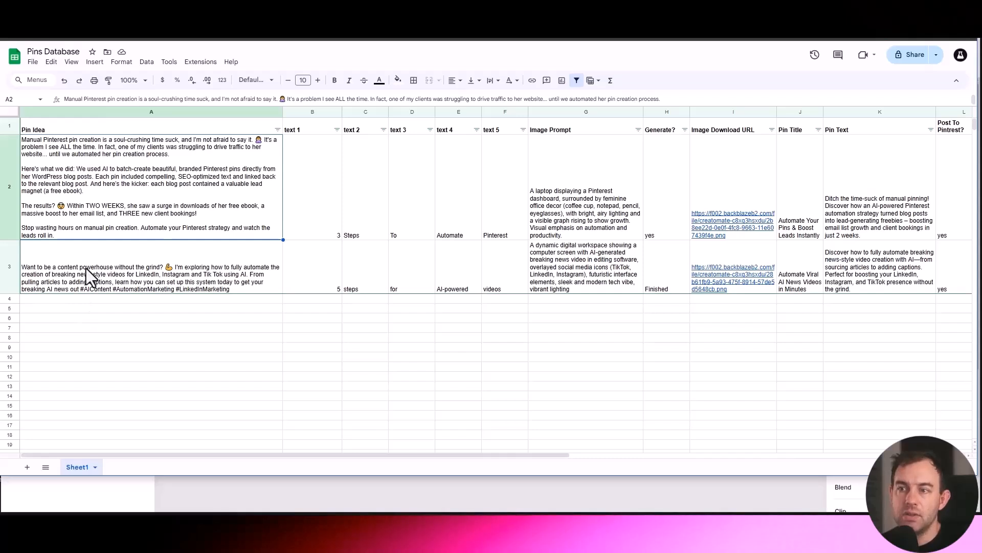
Examine the pin ideas in the Pins Database sheet and the modules of the pin generation1 scenario in Make
{"action": "left_click", "coordinate": [86, 268]}
{"action": "left_click", "coordinate": [149, 186]}
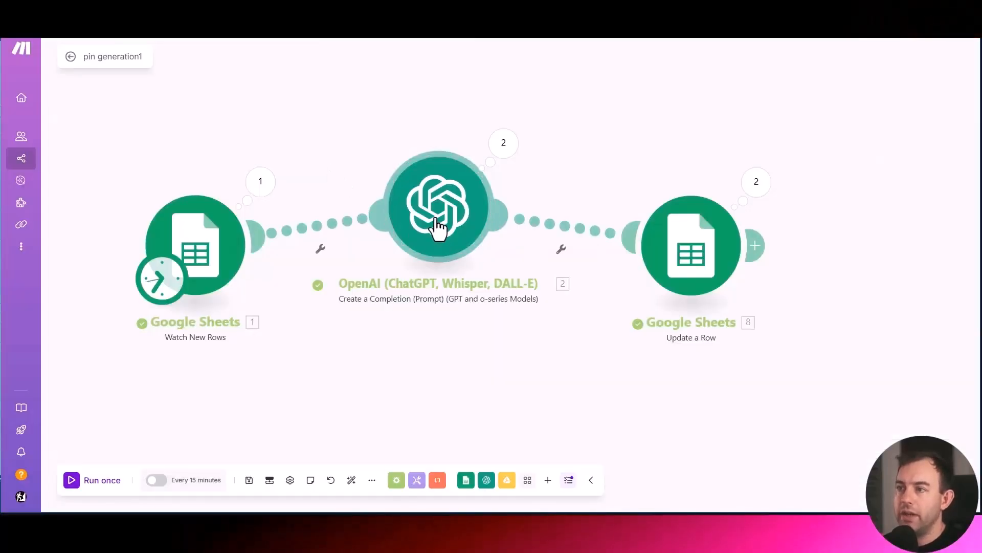
{"action": "left_click_drag", "start_coordinate": [437, 228], "coordinate": [437, 272]}
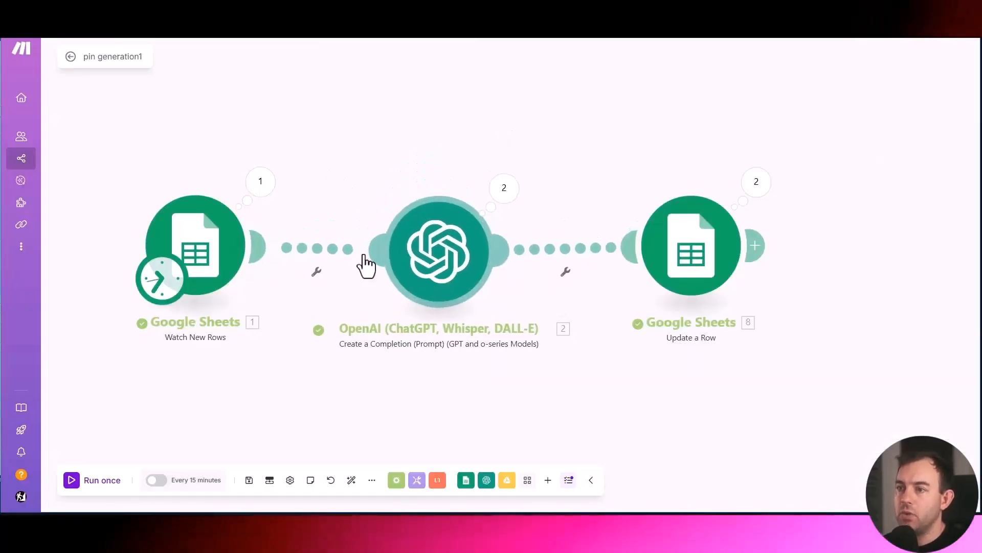
{"action": "left_click_drag", "start_coordinate": [205, 261], "coordinate": [218, 220]}
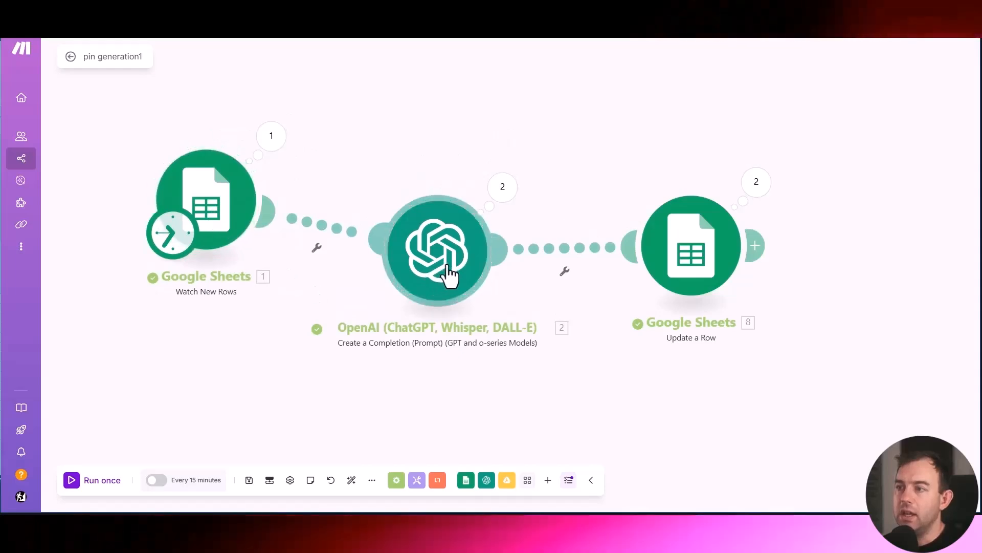
{"action": "left_click_drag", "start_coordinate": [449, 274], "coordinate": [442, 229]}
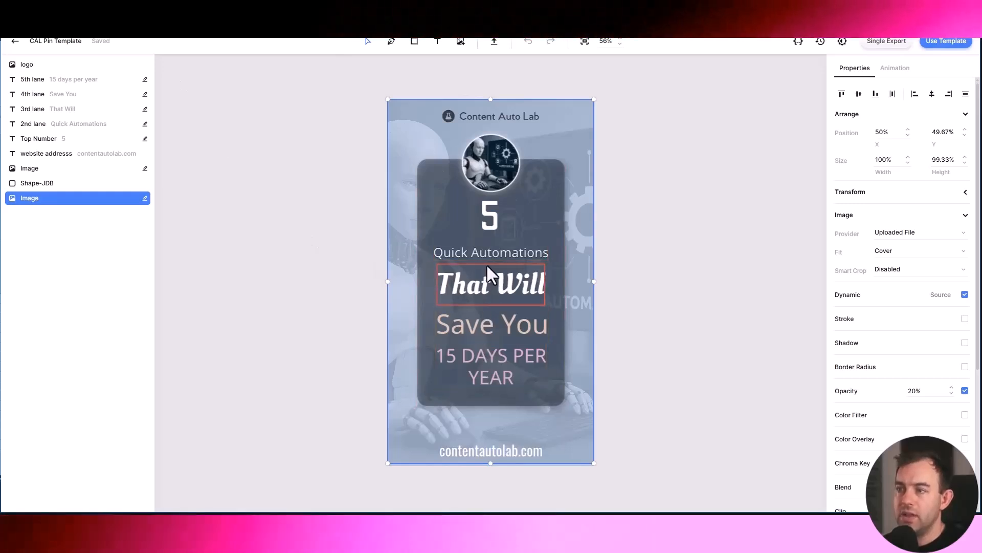
{"action": "key", "text": "alt+Tab"}
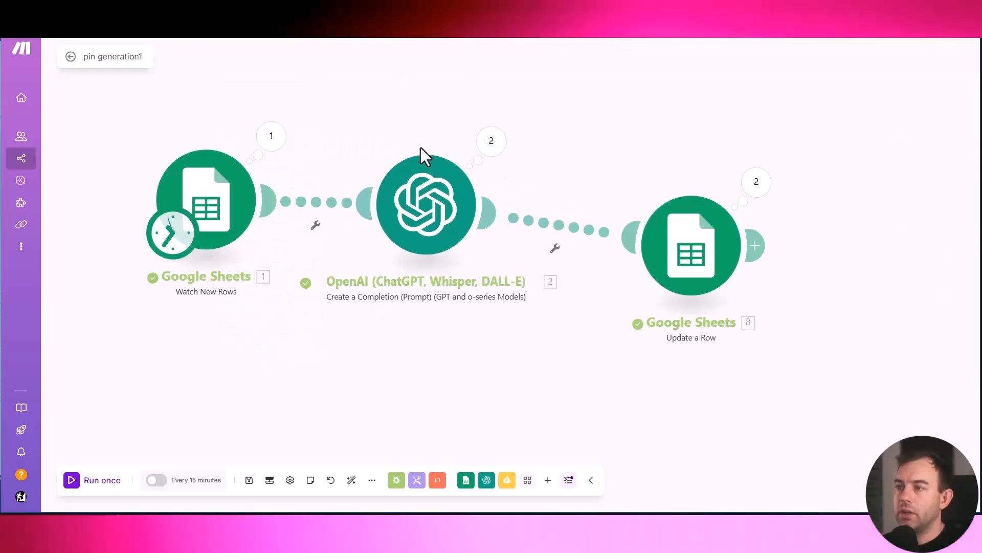
Switch to the Pins Database sheet and examine the Pin Title and Pin Text entries in row 2
{"action": "key", "text": "alt+Tab"}
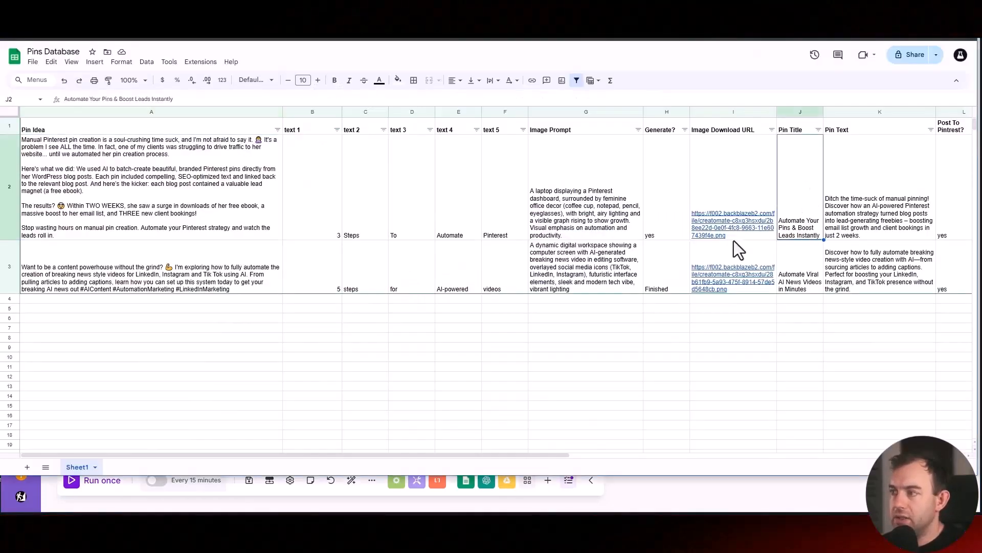
{"action": "left_click_drag", "start_coordinate": [512, 456], "coordinate": [586, 455]}
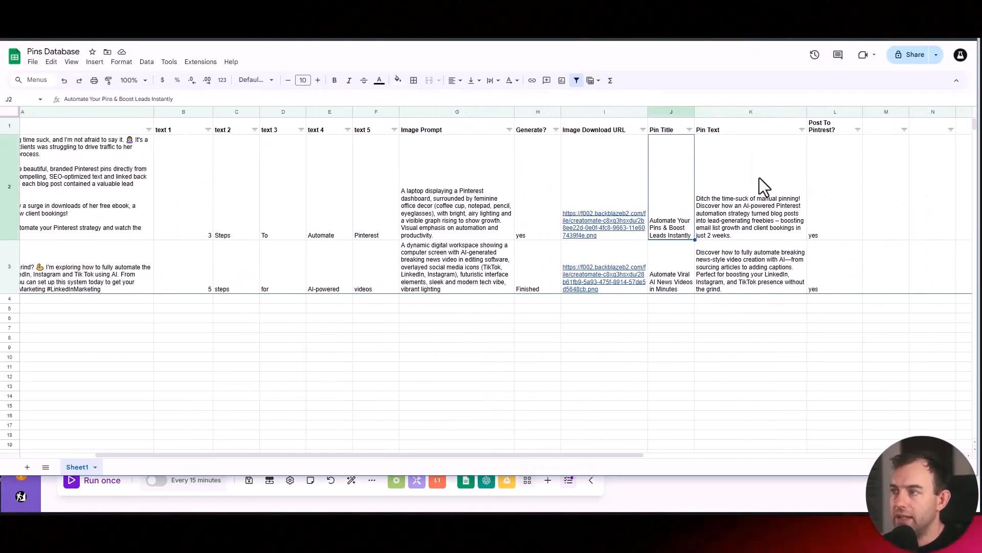
{"action": "left_click", "coordinate": [744, 199]}
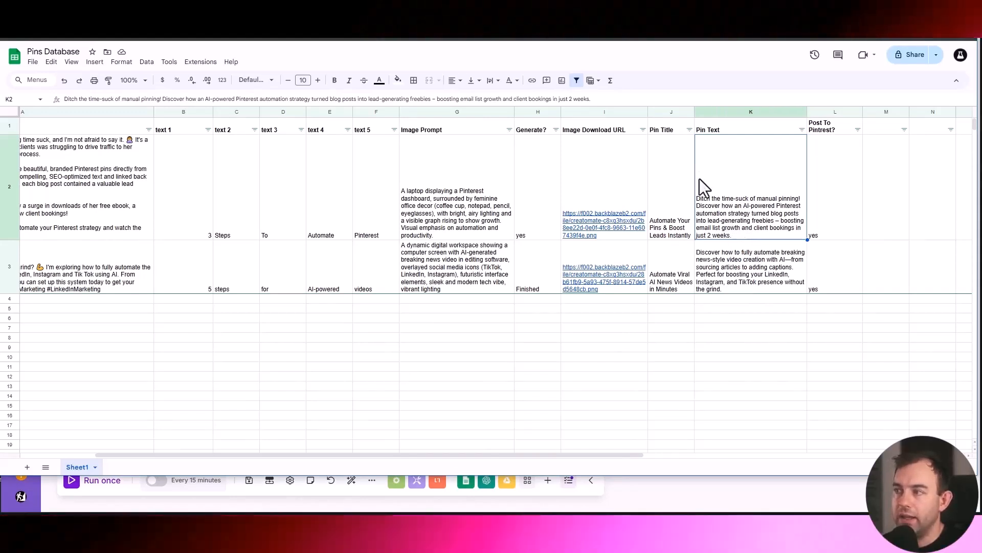
{"action": "double_click", "coordinate": [736, 235]}
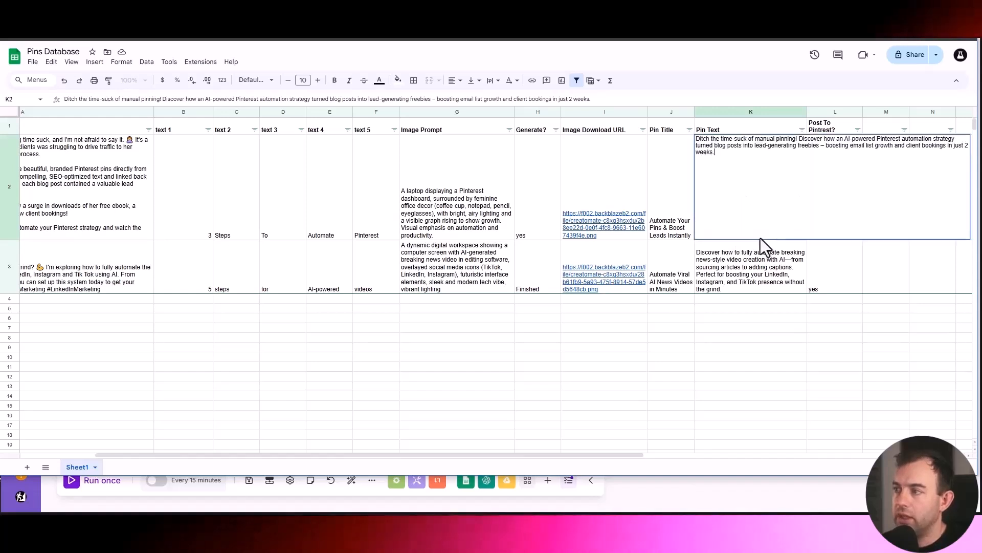
{"action": "left_click", "coordinate": [587, 349]}
{"action": "left_click_drag", "start_coordinate": [512, 456], "coordinate": [398, 442]}
Compare the OpenAI completion module of the pin generation1 scenario with the text 1 to text 5 cells in row 2 of the sheet
{"action": "key", "text": "alt+Tab"}
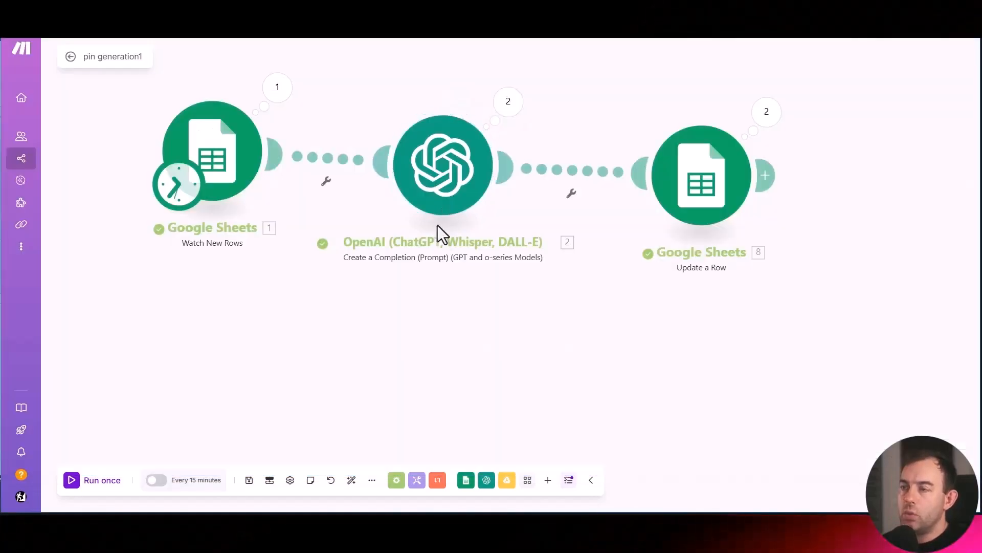
{"action": "key", "text": "alt+Tab"}
{"action": "left_click_drag", "start_coordinate": [314, 193], "coordinate": [530, 237]}
{"action": "key", "text": "alt+Tab"}
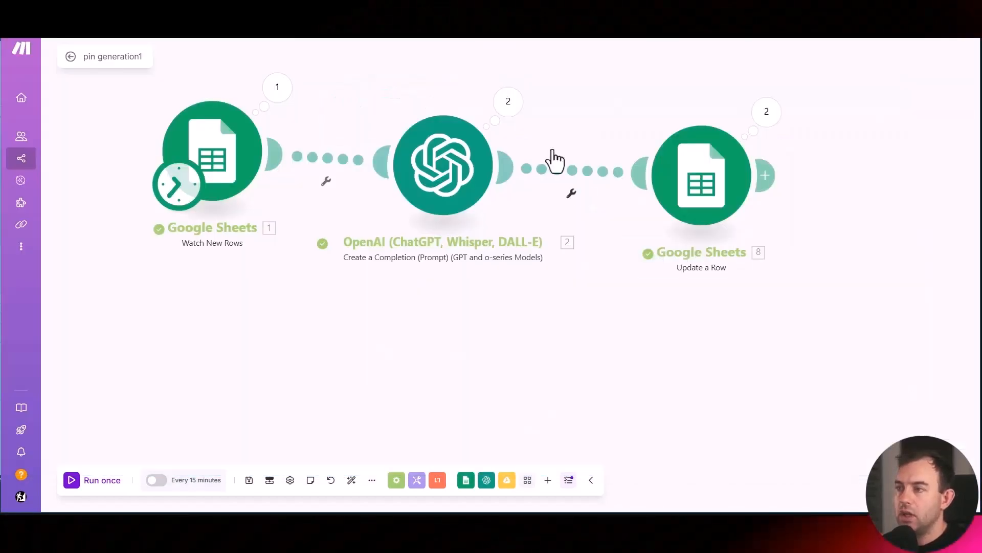
{"action": "left_click_drag", "start_coordinate": [445, 163], "coordinate": [422, 258]}
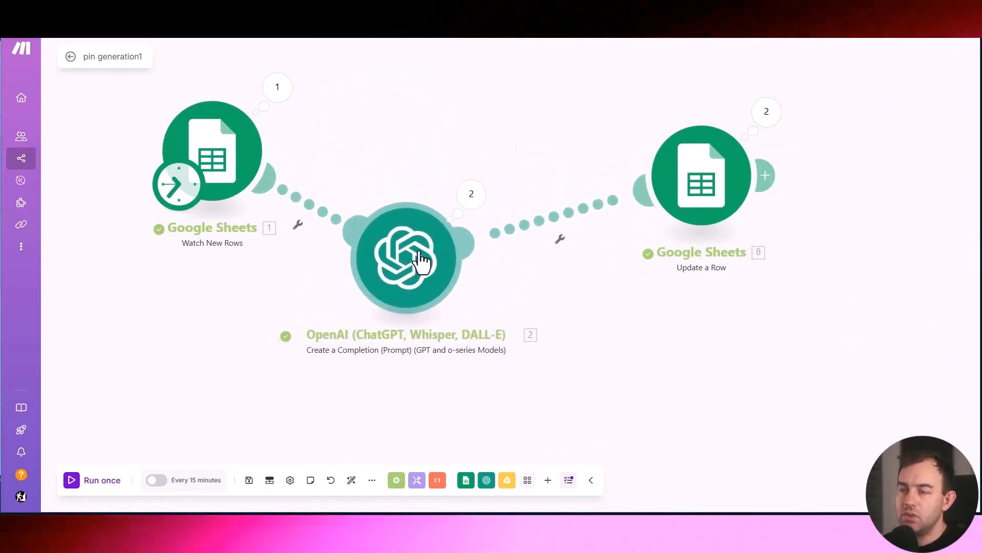
Examine the text 1 to text 5, Image Prompt and Generate? cells in row 2 of the Pins Database sheet
{"action": "key", "text": "alt+Tab"}
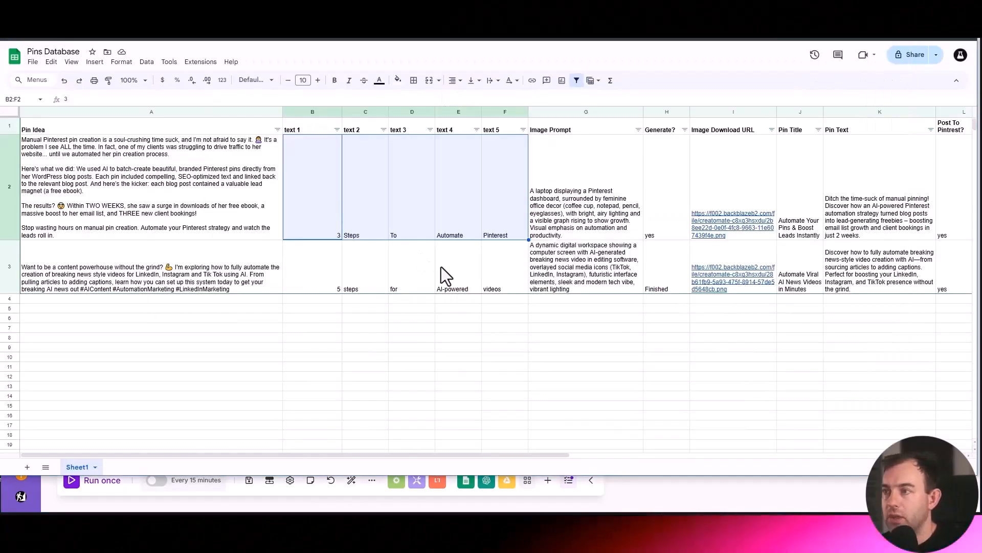
{"action": "left_click", "coordinate": [568, 197]}
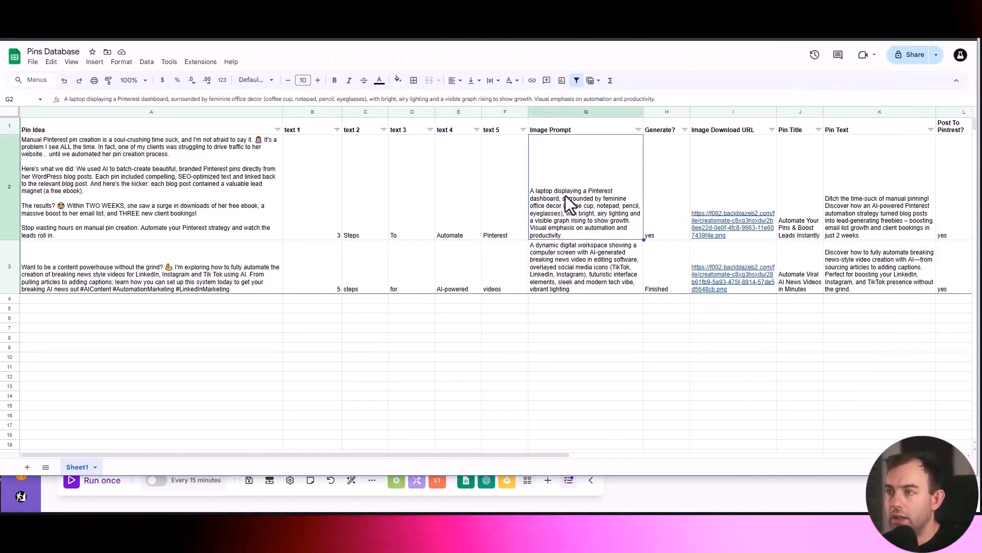
{"action": "left_click", "coordinate": [319, 183]}
{"action": "left_click", "coordinate": [513, 188], "text": "shift"}
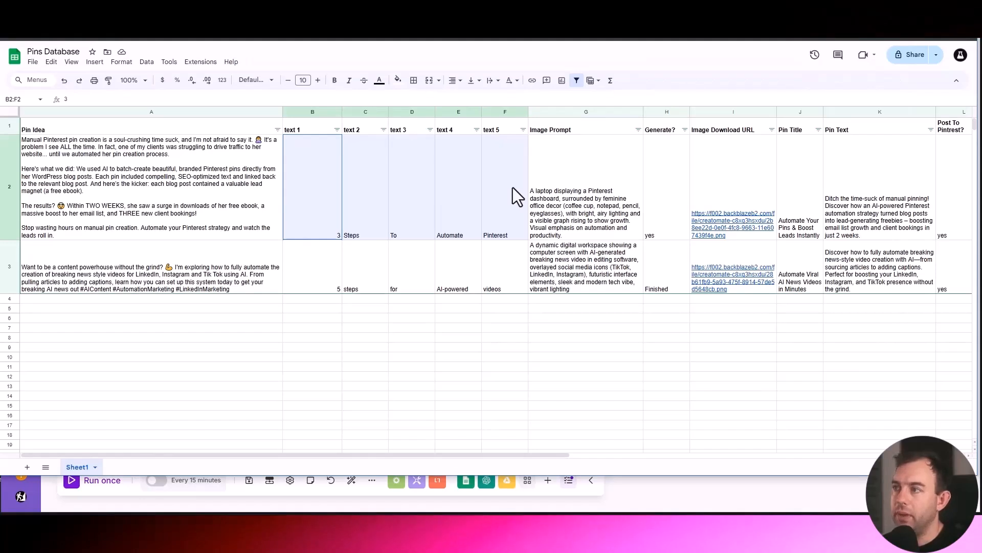
{"action": "left_click", "coordinate": [589, 203], "text": "shift"}
{"action": "left_click", "coordinate": [658, 167]}
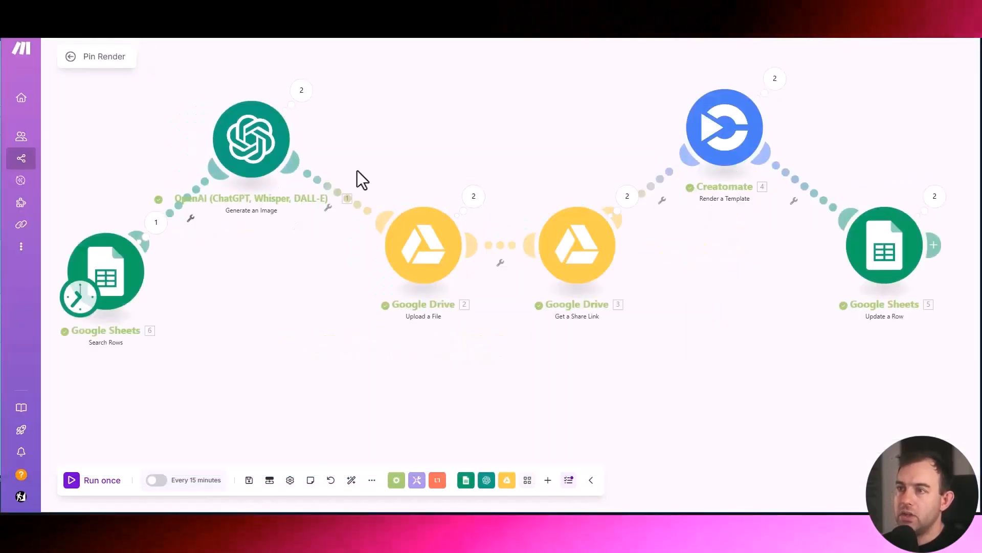
Examine the Pin Render scenario in Make together with the row 2 Generate? and Image Download URL cells of the Pins Database sheet
{"action": "scroll", "coordinate": [351, 314], "scroll_direction": "down", "scroll_amount": 5}
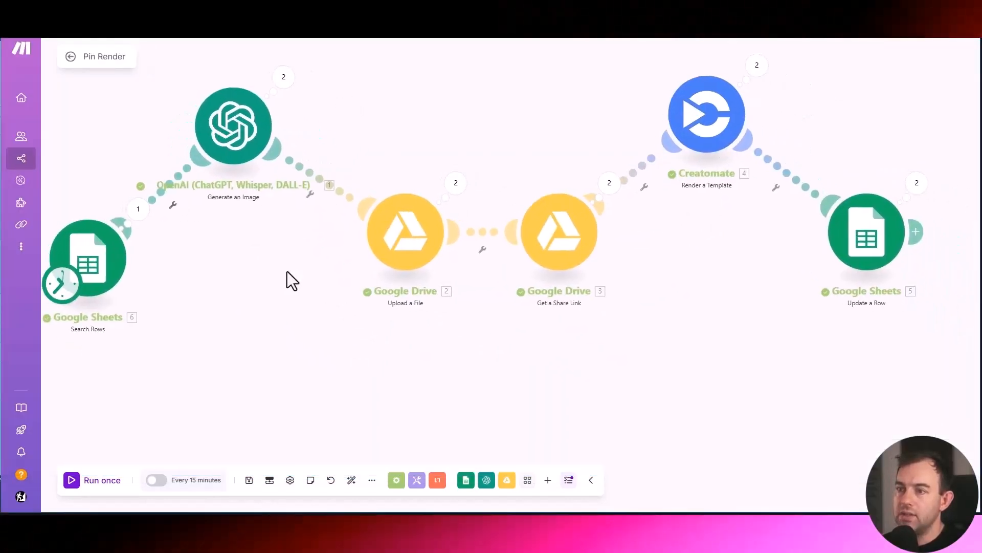
{"action": "left_click_drag", "start_coordinate": [293, 304], "coordinate": [227, 290]}
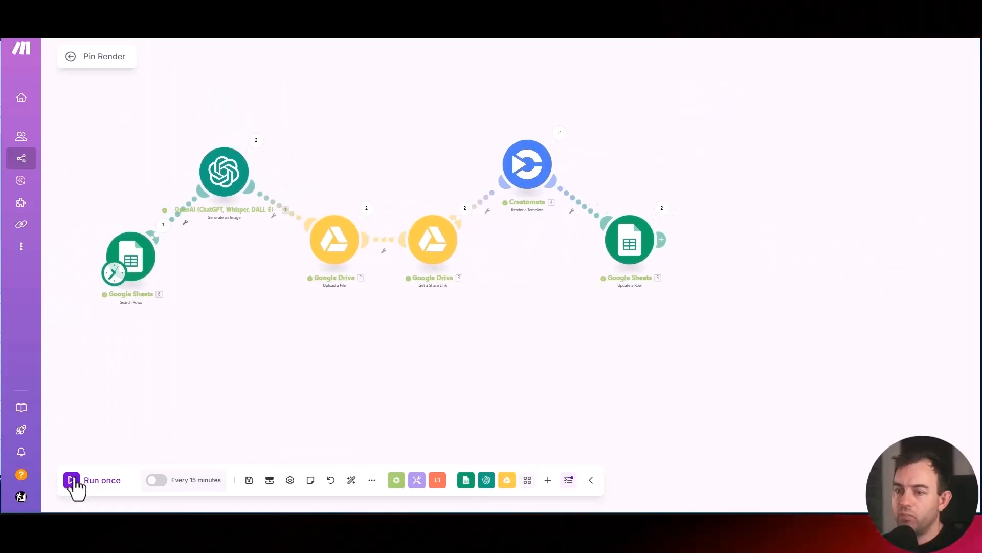
{"action": "key", "text": "alt+Tab"}
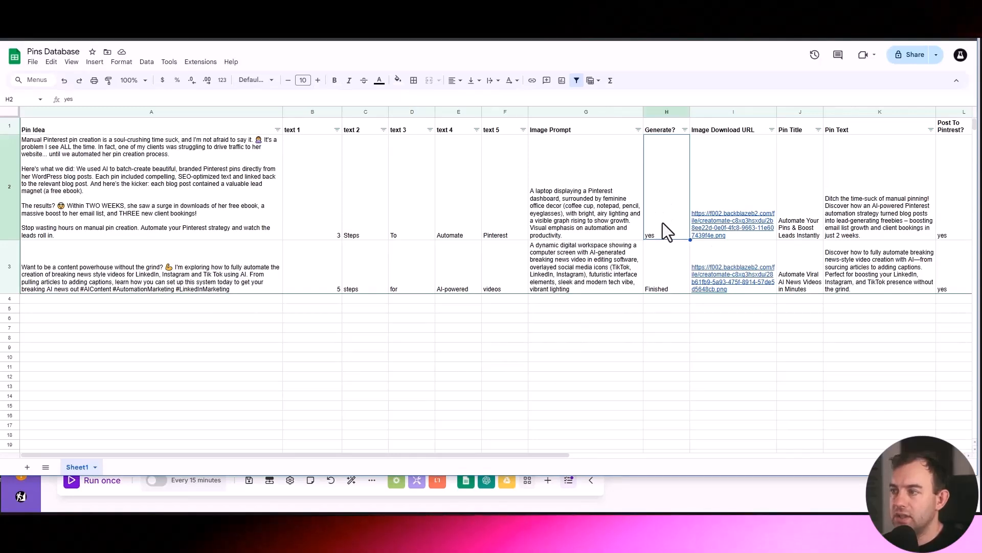
{"action": "key", "text": "alt+Tab"}
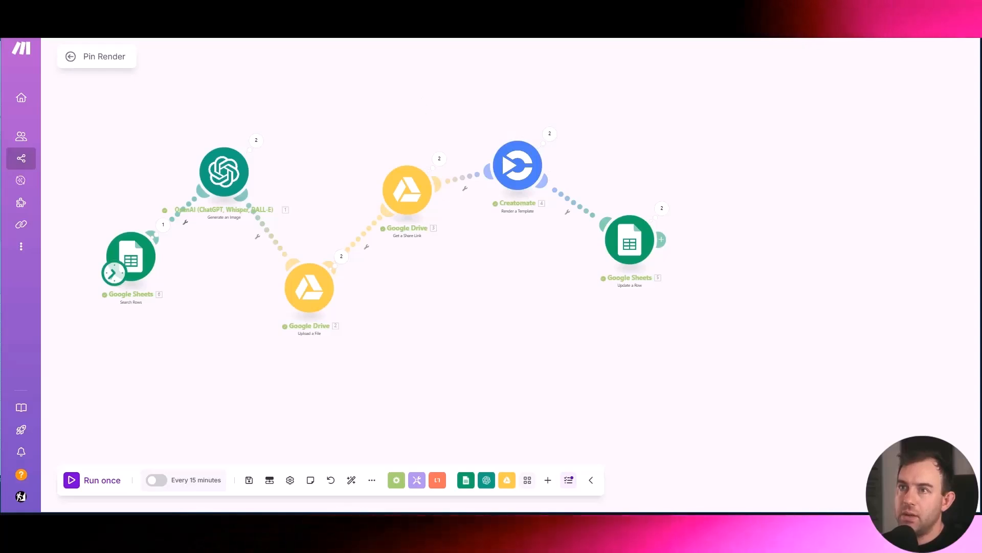
{"action": "left_click", "coordinate": [548, 21]}
{"action": "key", "text": "alt+Tab"}
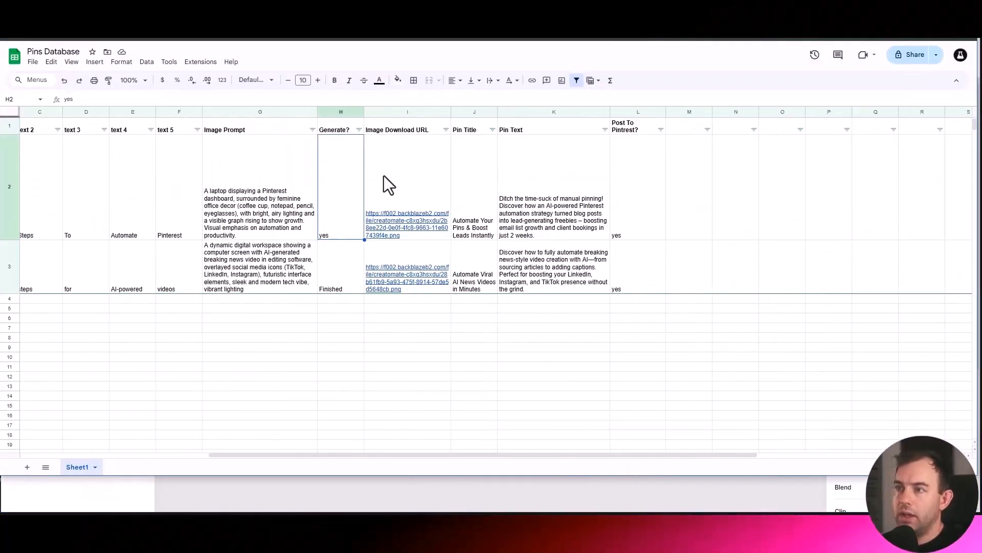
{"action": "left_click", "coordinate": [412, 172]}
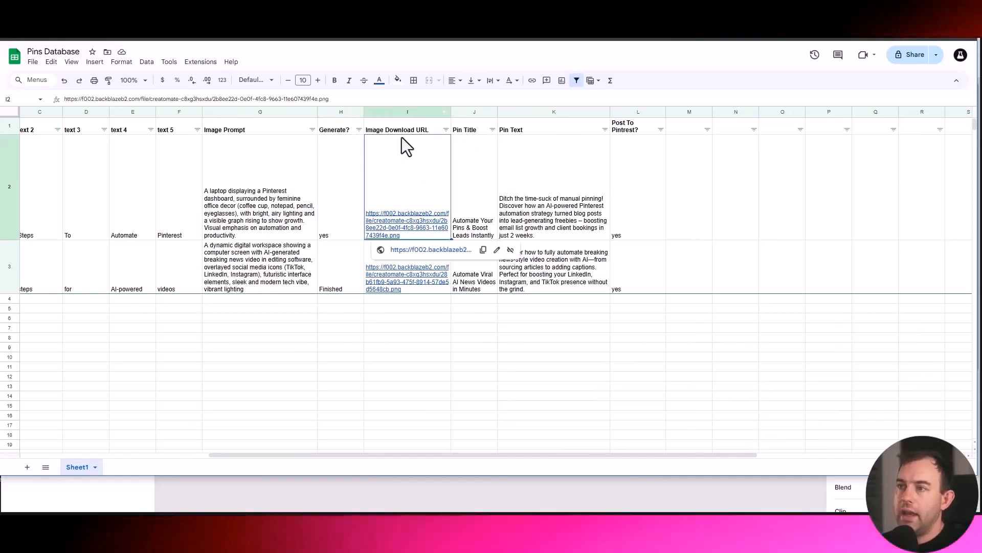
Examine the Integration Google Sheets, Pinterest scenario in Make and the Post To Pintrest? column of the Pins Database sheet
{"action": "key", "text": "alt+Tab"}
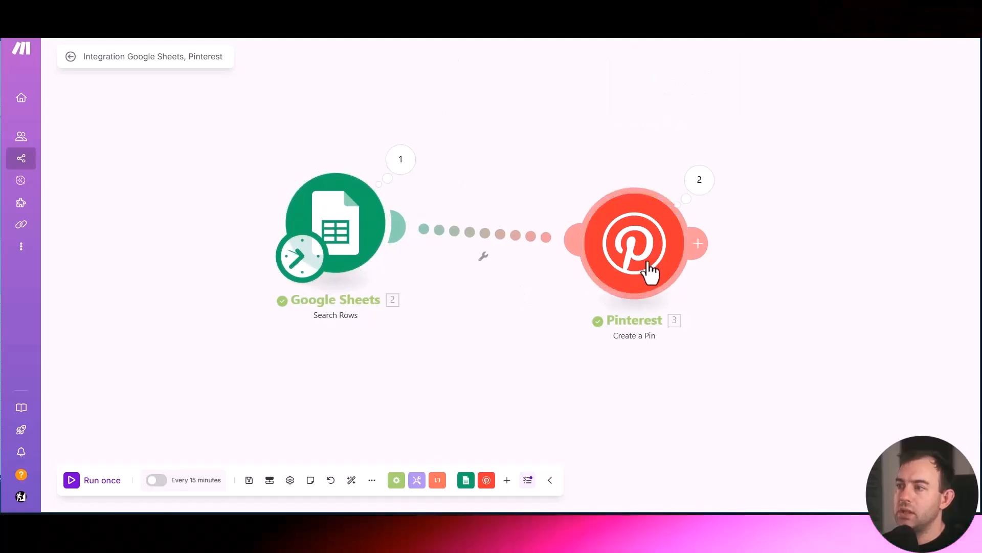
{"action": "left_click_drag", "start_coordinate": [649, 263], "coordinate": [655, 222]}
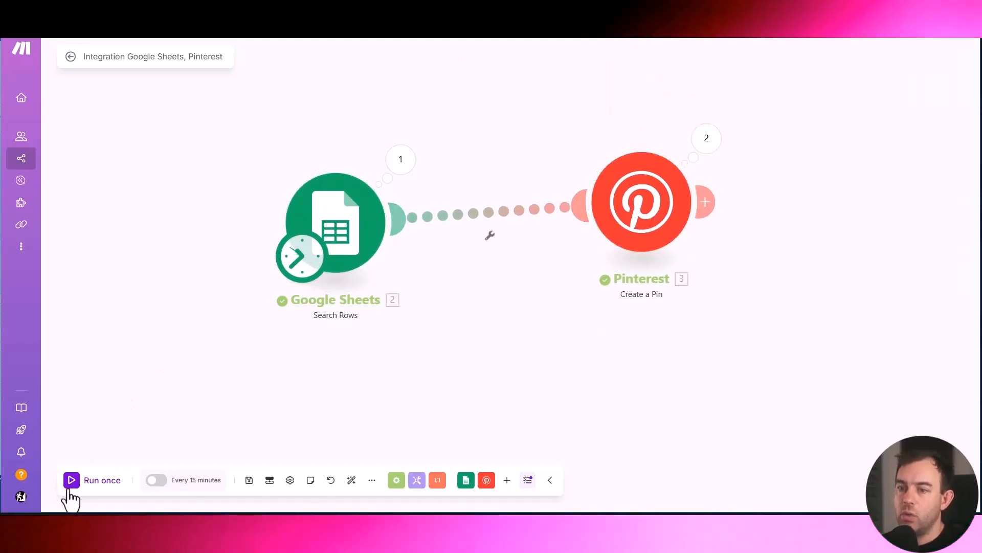
{"action": "left_click", "coordinate": [338, 226]}
{"action": "left_click", "coordinate": [459, 413]}
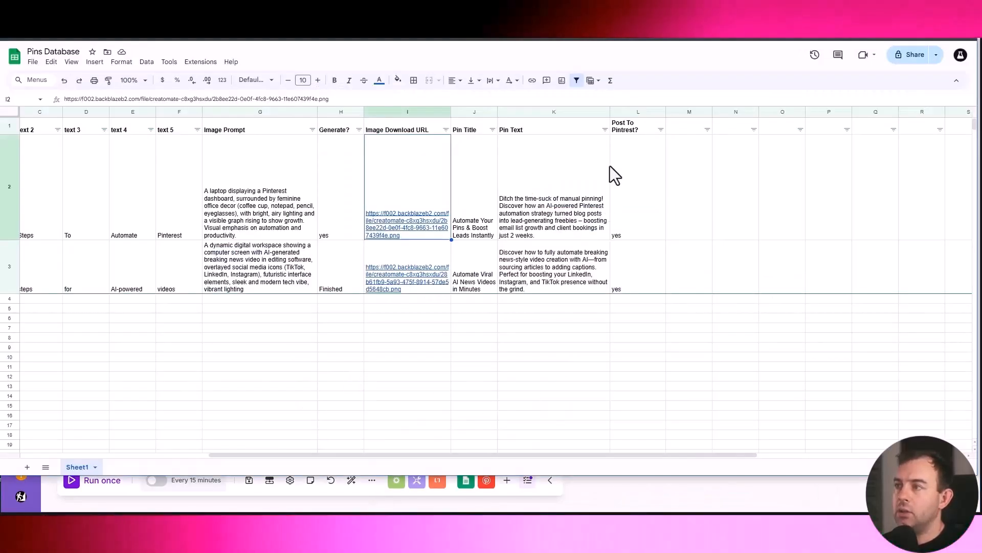
{"action": "left_click", "coordinate": [637, 192]}
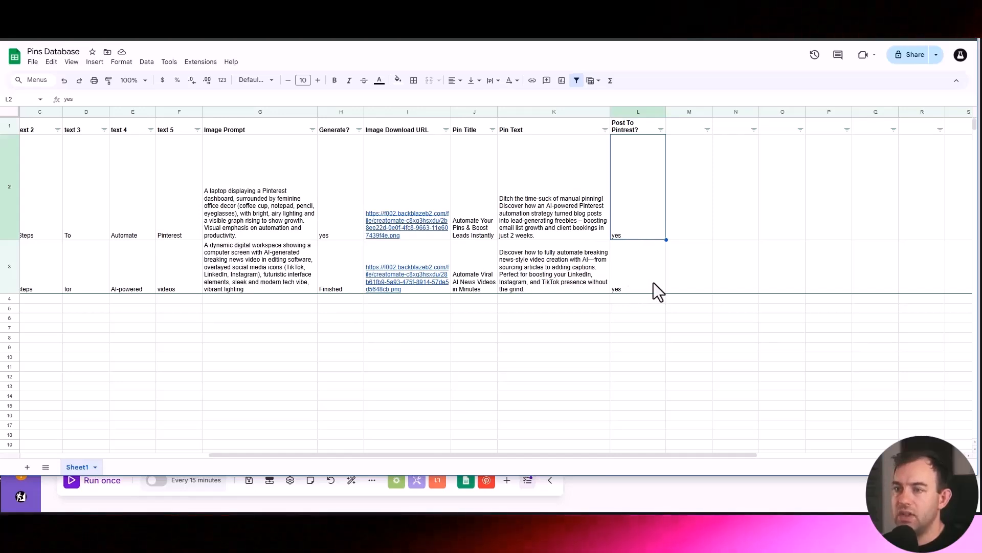
{"action": "left_click", "coordinate": [535, 258]}
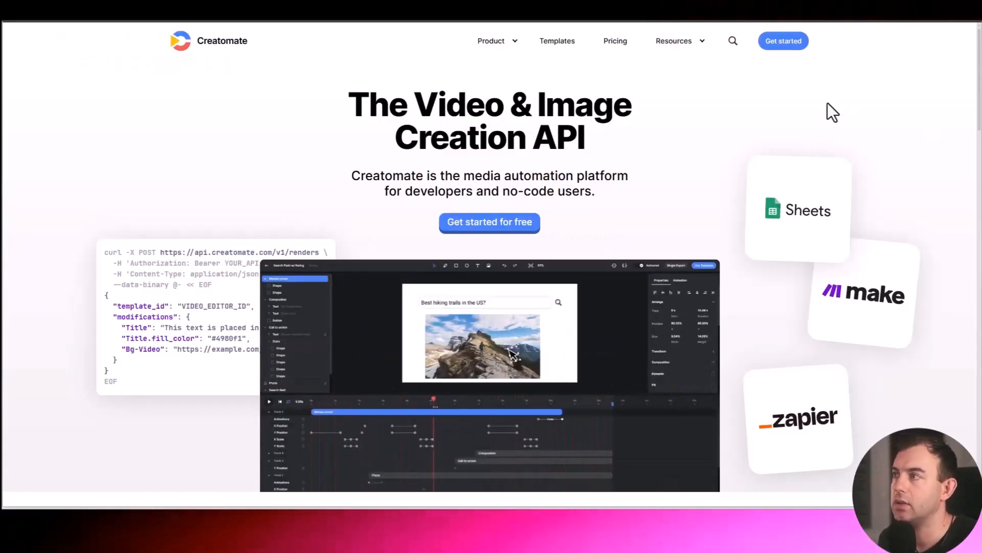
Enter the Creatomate dashboard from its homepage and create a new blank template in 9:16 Vertical format
{"action": "left_click", "coordinate": [782, 42]}
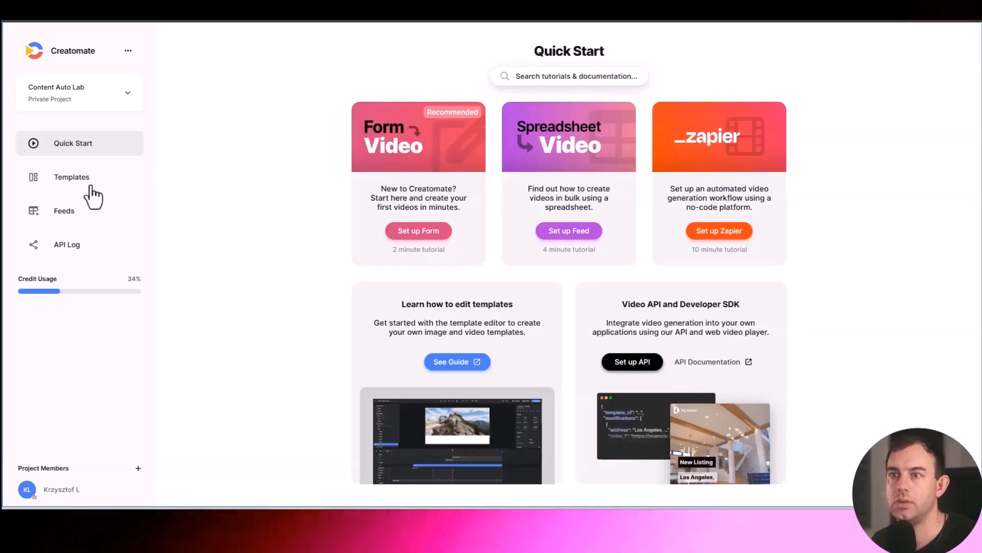
{"action": "left_click", "coordinate": [75, 180]}
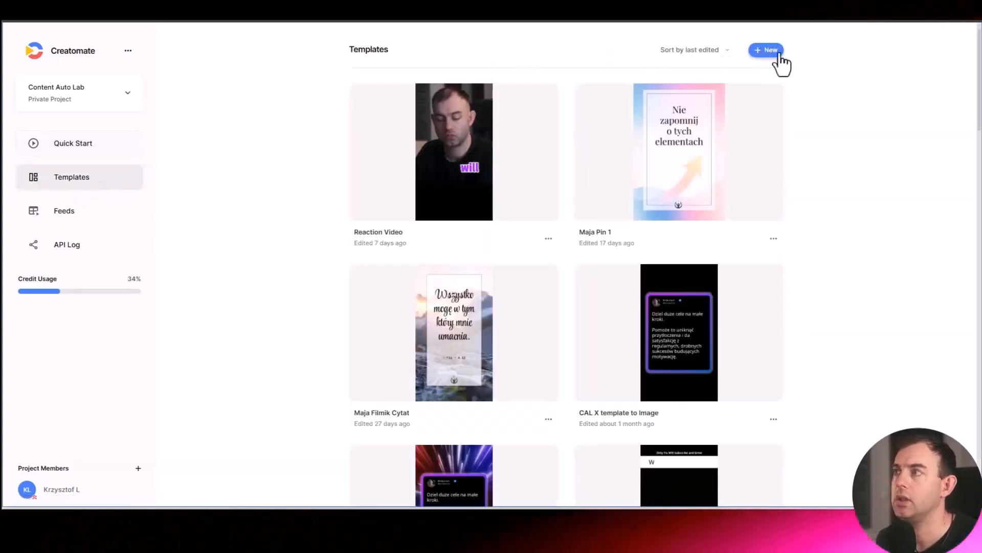
{"action": "left_click", "coordinate": [774, 52]}
{"action": "left_click", "coordinate": [263, 430]}
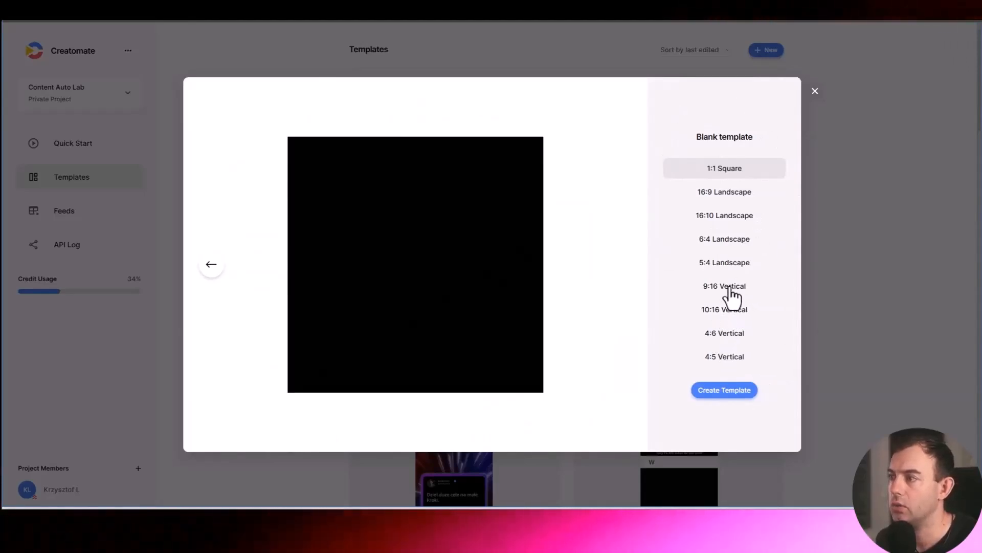
{"action": "left_click", "coordinate": [731, 288]}
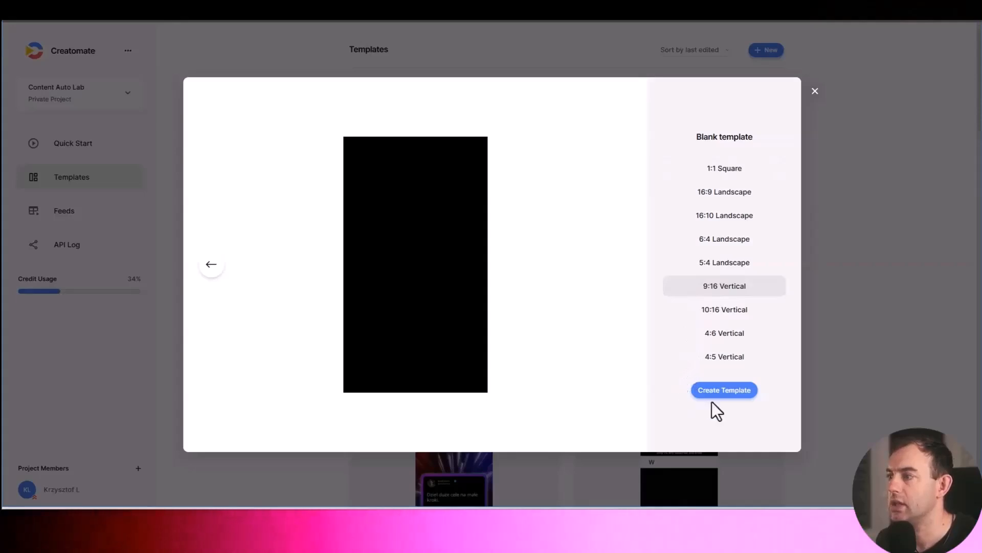
{"action": "left_click", "coordinate": [724, 390]}
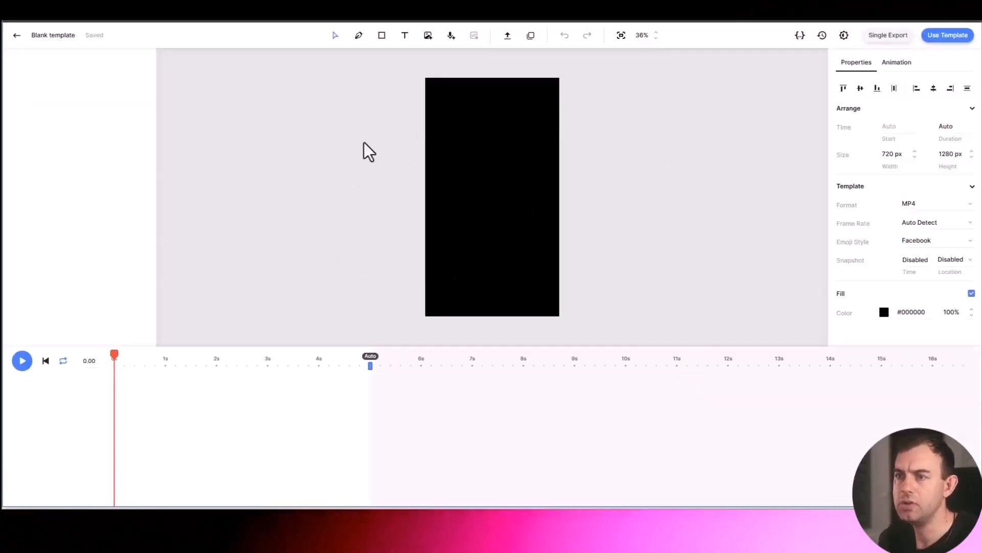
Change the blank template's background fill to the solid light blue #afc2d4
{"action": "left_click", "coordinate": [884, 313]}
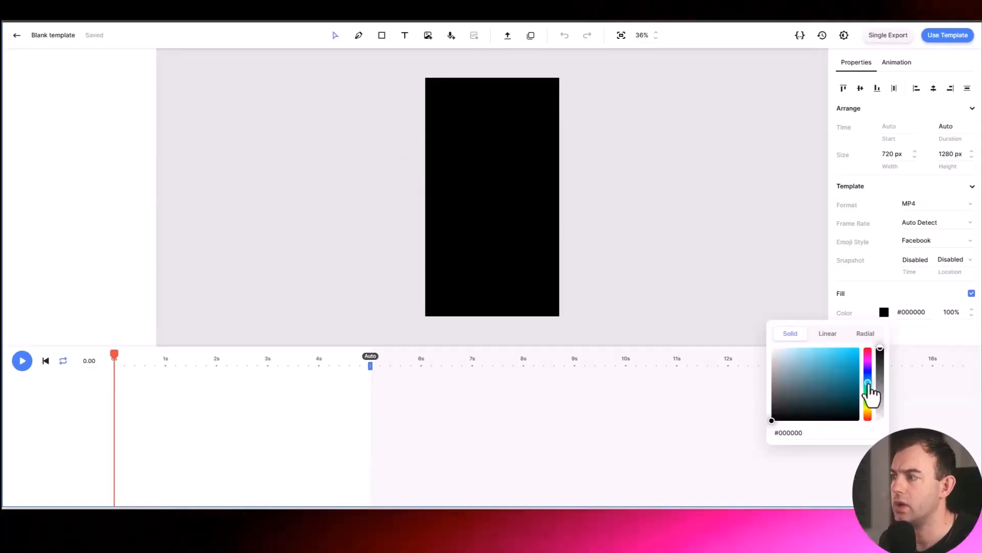
{"action": "left_click_drag", "start_coordinate": [870, 391], "coordinate": [868, 377]}
{"action": "mouse_move", "coordinate": [834, 390]}
{"action": "left_mouse_down"}
{"action": "mouse_move", "coordinate": [822, 357]}
{"action": "mouse_move", "coordinate": [818, 384]}
{"action": "mouse_move", "coordinate": [786, 393]}
{"action": "mouse_move", "coordinate": [780, 364]}
{"action": "left_mouse_up"}
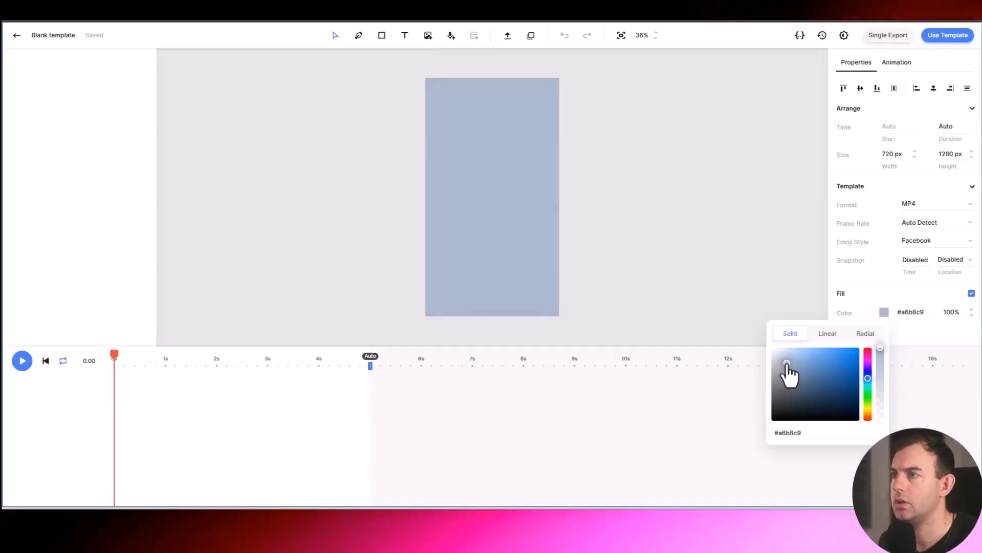
{"action": "left_click", "coordinate": [497, 427]}
Set the template's output format to PNG
{"action": "left_click", "coordinate": [916, 204]}
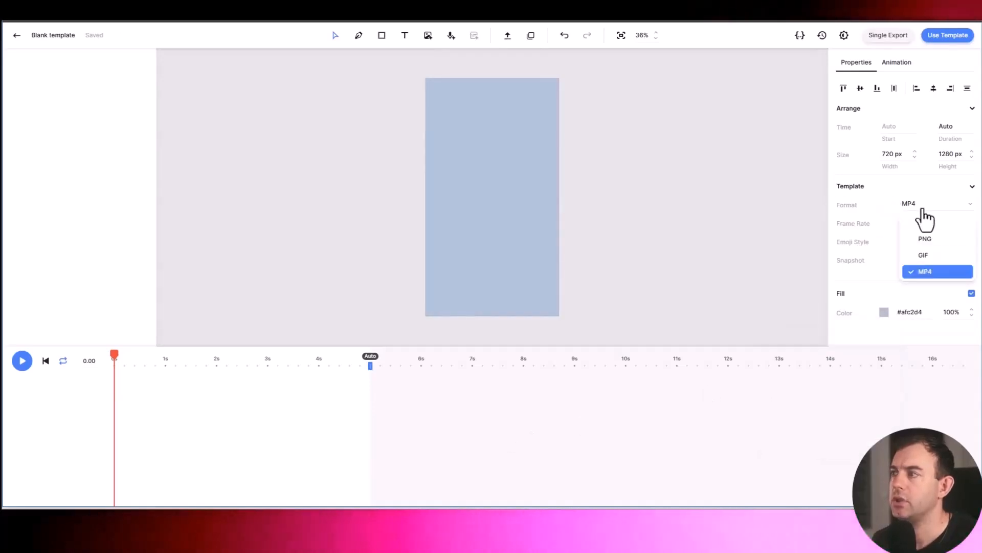
{"action": "left_click", "coordinate": [938, 239]}
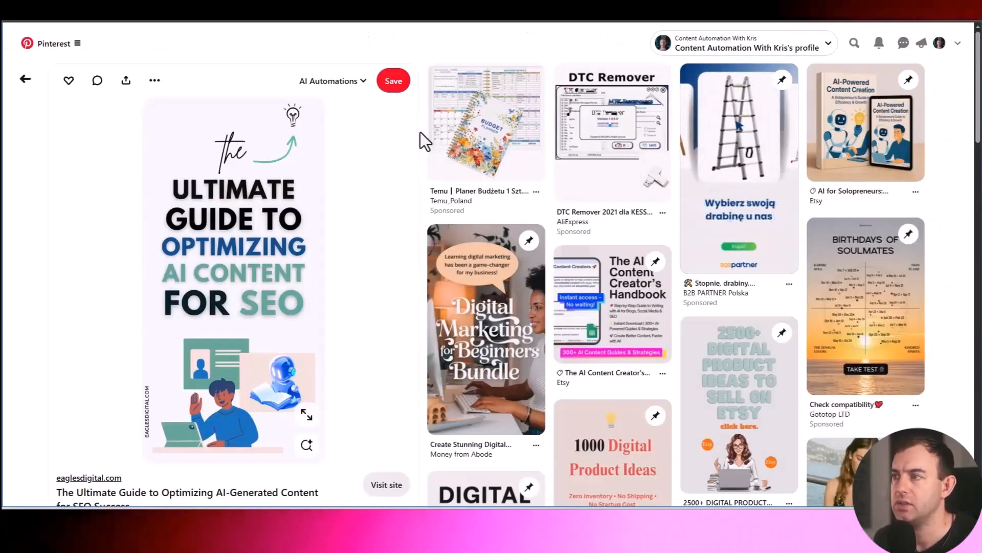
Browse Pinterest pin ideas and the beige fashion ideas pin template in Canva for layout inspiration
{"action": "scroll", "coordinate": [384, 202], "scroll_direction": "down", "scroll_amount": 5}
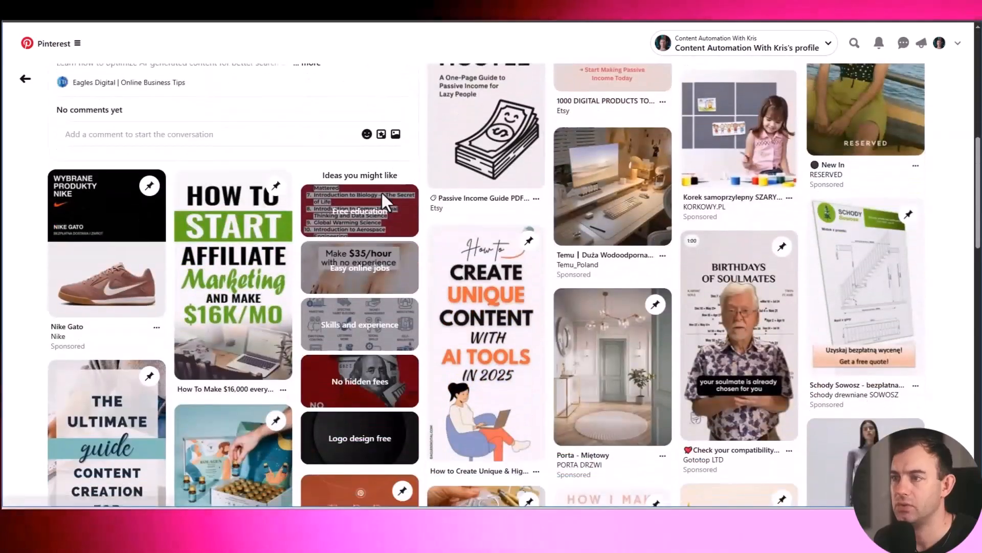
{"action": "scroll", "coordinate": [384, 201], "scroll_direction": "down", "scroll_amount": 8}
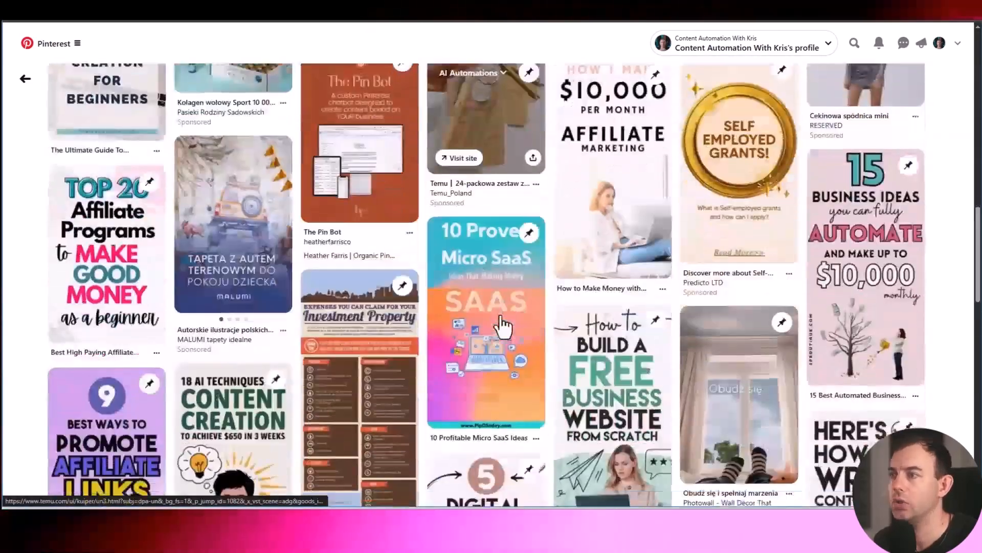
{"action": "scroll", "coordinate": [502, 325], "scroll_direction": "down", "scroll_amount": 1}
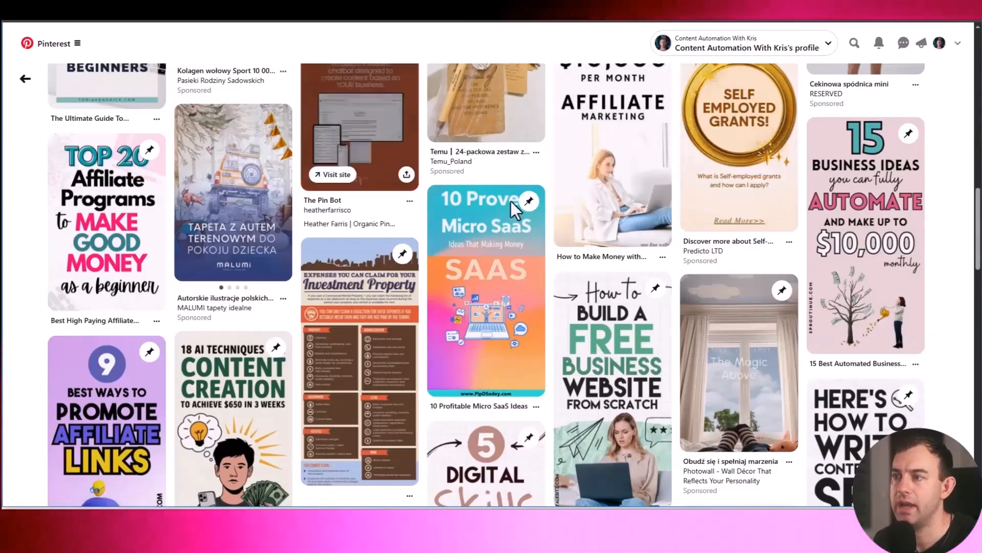
{"action": "scroll", "coordinate": [512, 204], "scroll_direction": "down", "scroll_amount": 4}
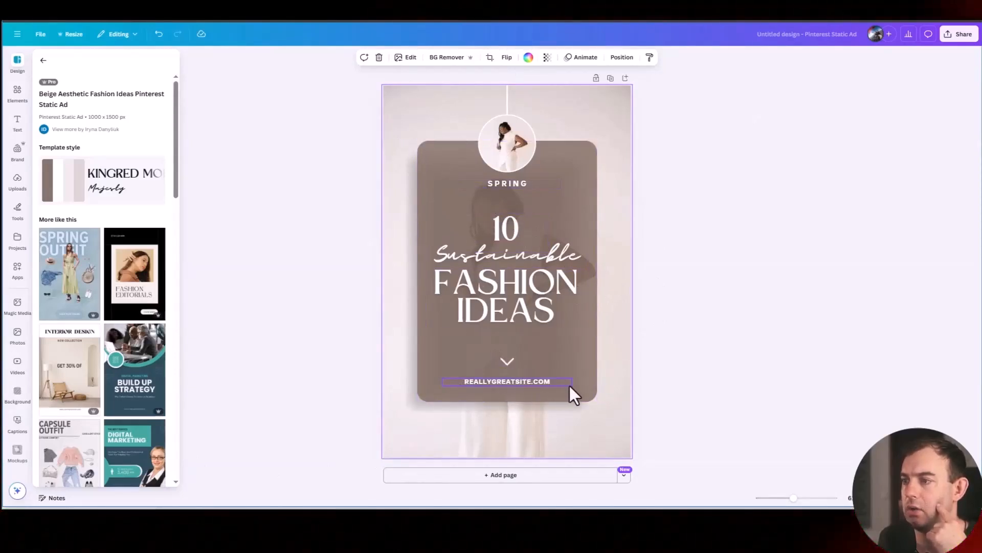
{"action": "left_click", "coordinate": [570, 436]}
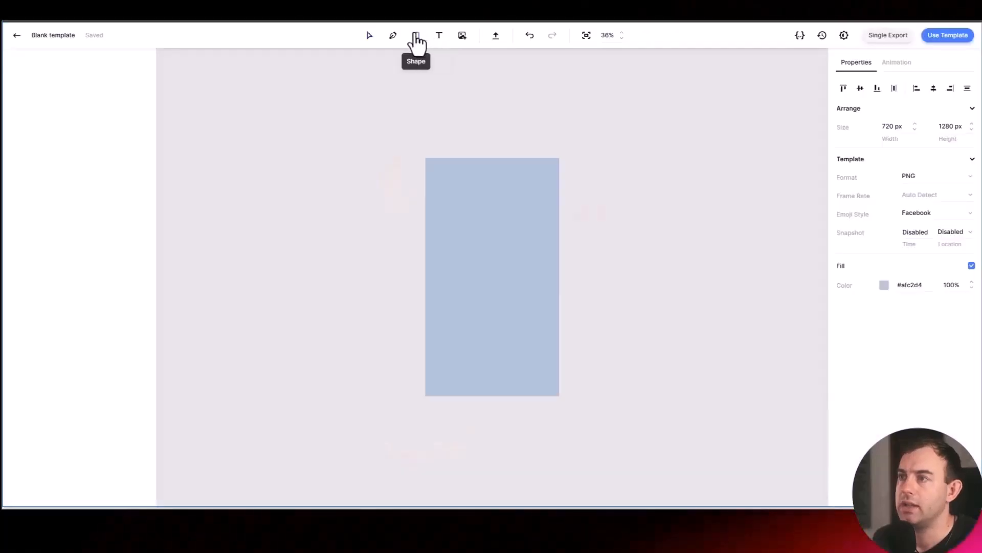
Draw a central rectangle about 71% by 67% of the canvas and fill it with #7d8b99, darkened from the background's #afc2d4
{"action": "left_click_drag", "start_coordinate": [449, 204], "coordinate": [544, 363]}
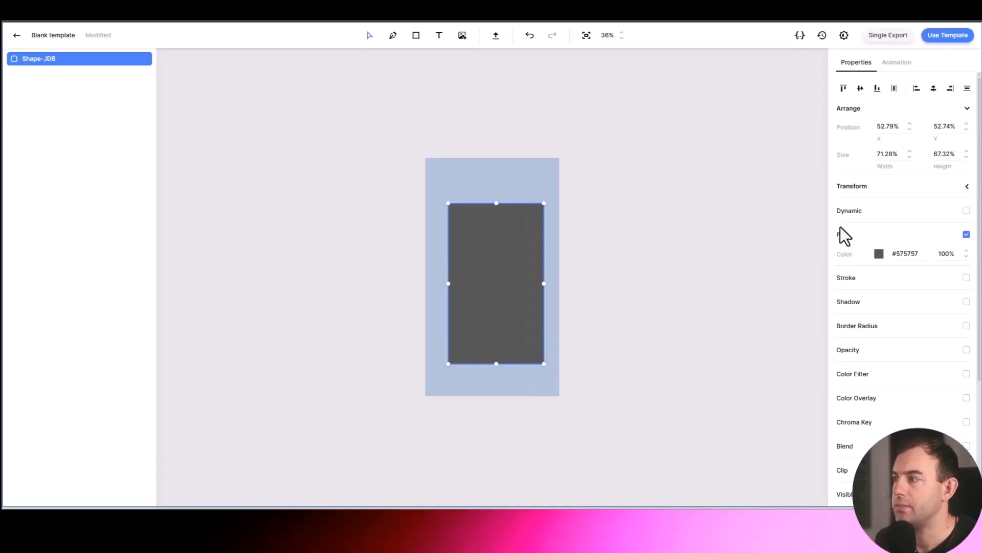
{"action": "left_click", "coordinate": [879, 254]}
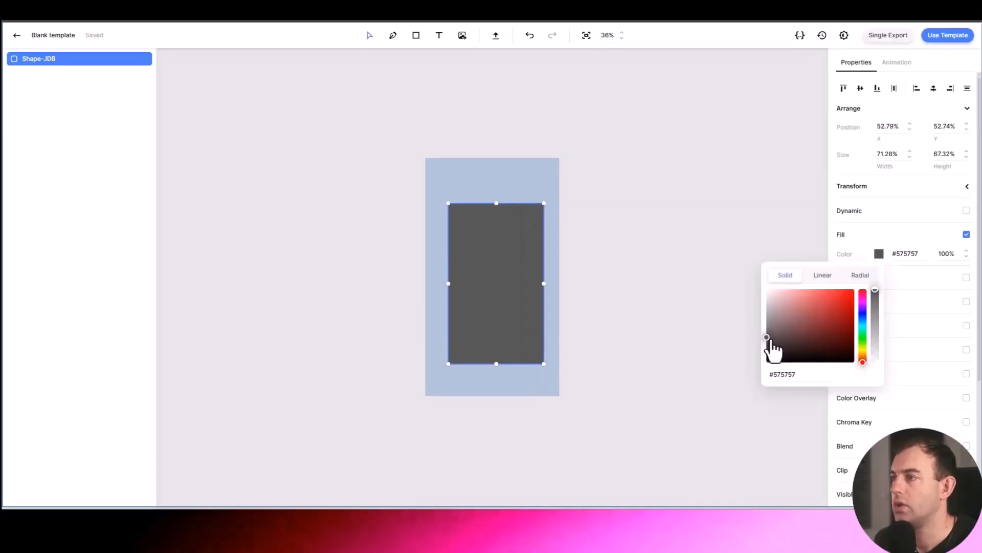
{"action": "left_click", "coordinate": [515, 173]}
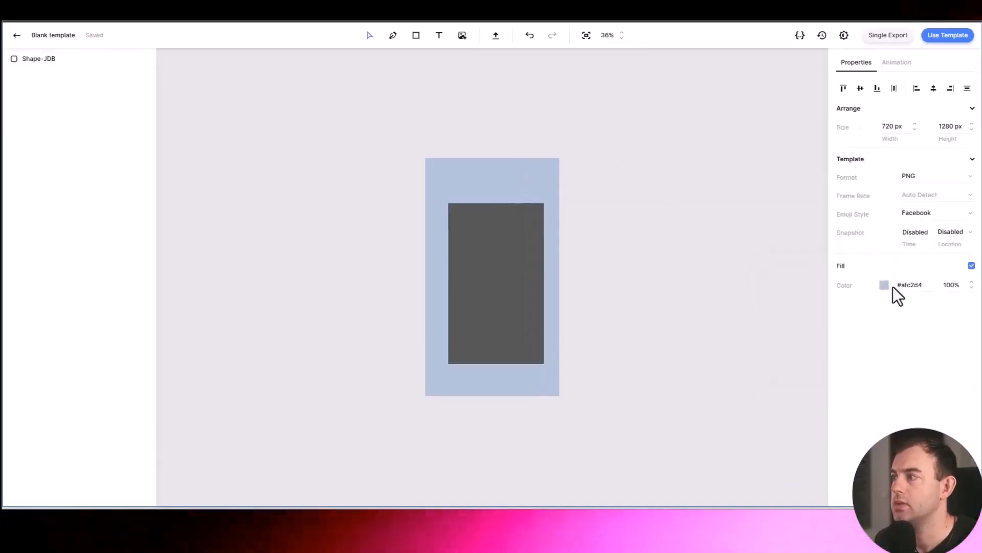
{"action": "left_click", "coordinate": [913, 284]}
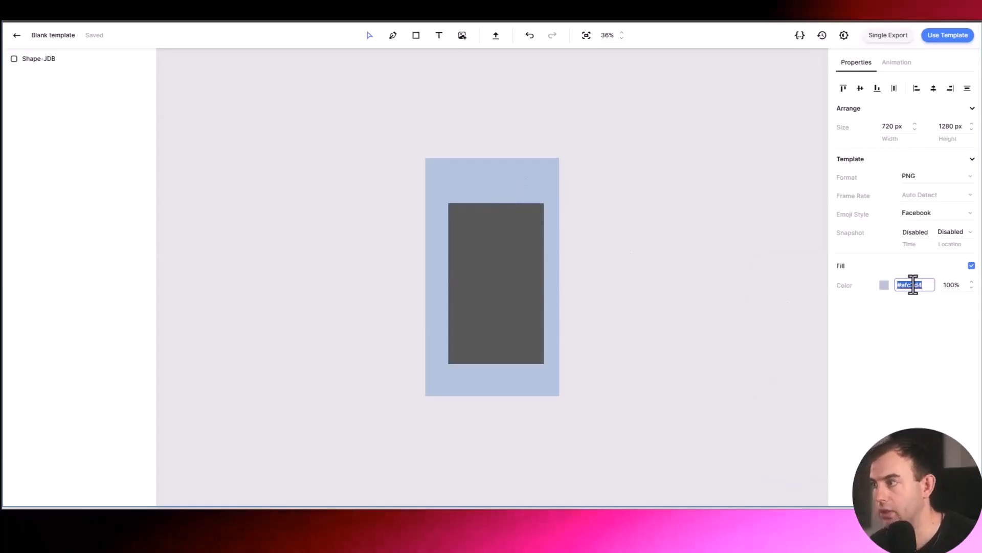
{"action": "left_click", "coordinate": [509, 267]}
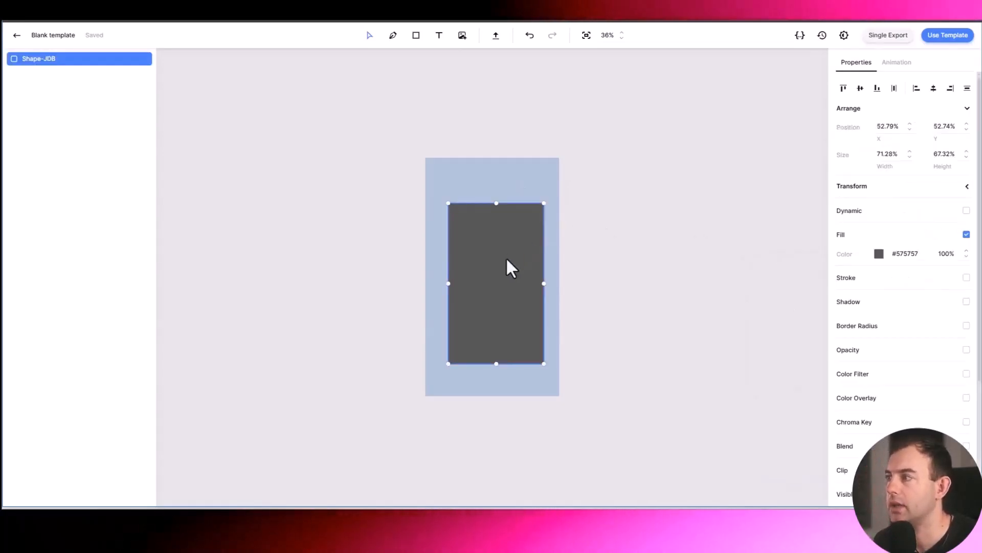
{"action": "left_click", "coordinate": [921, 254]}
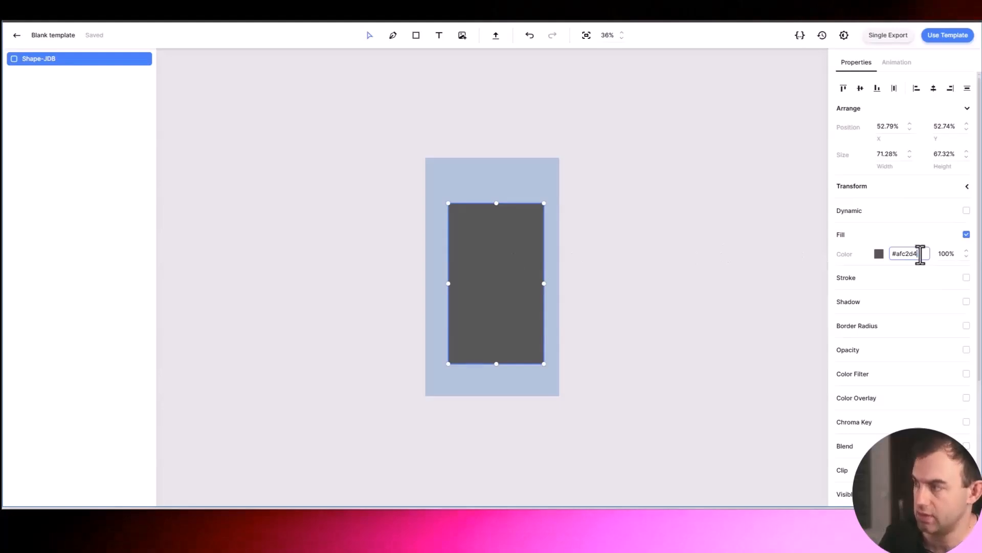
{"action": "key", "text": "Return"}
{"action": "left_click", "coordinate": [879, 256]}
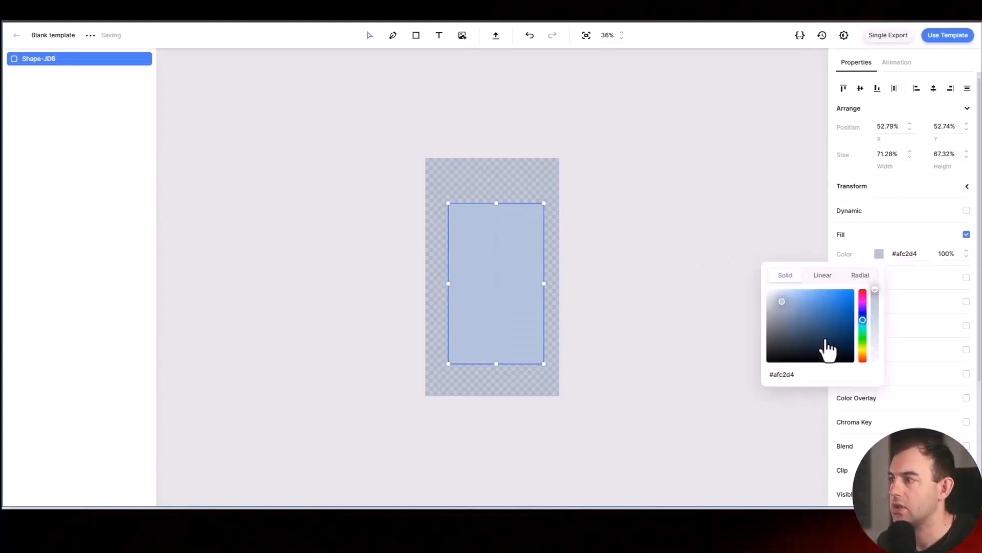
{"action": "left_click", "coordinate": [782, 319]}
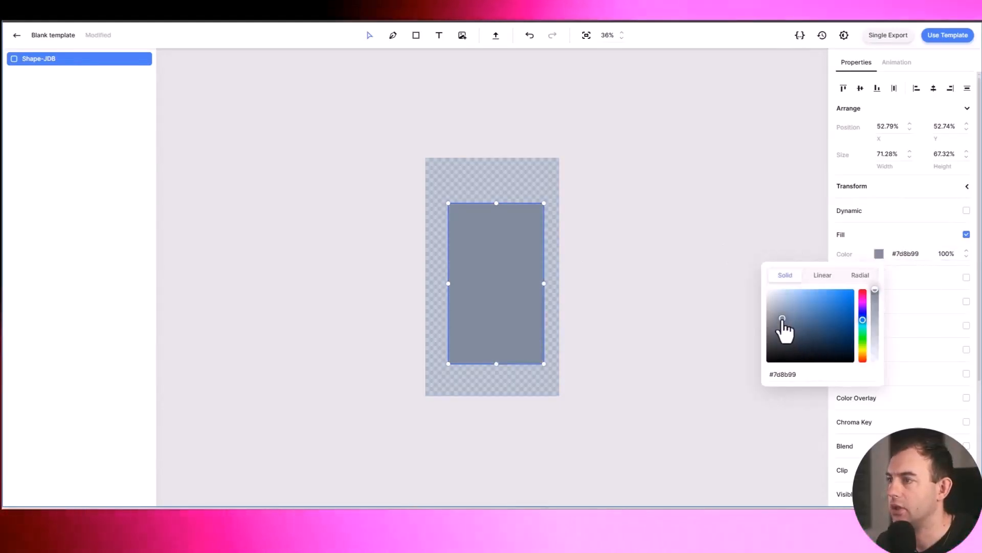
{"action": "left_click", "coordinate": [515, 167]}
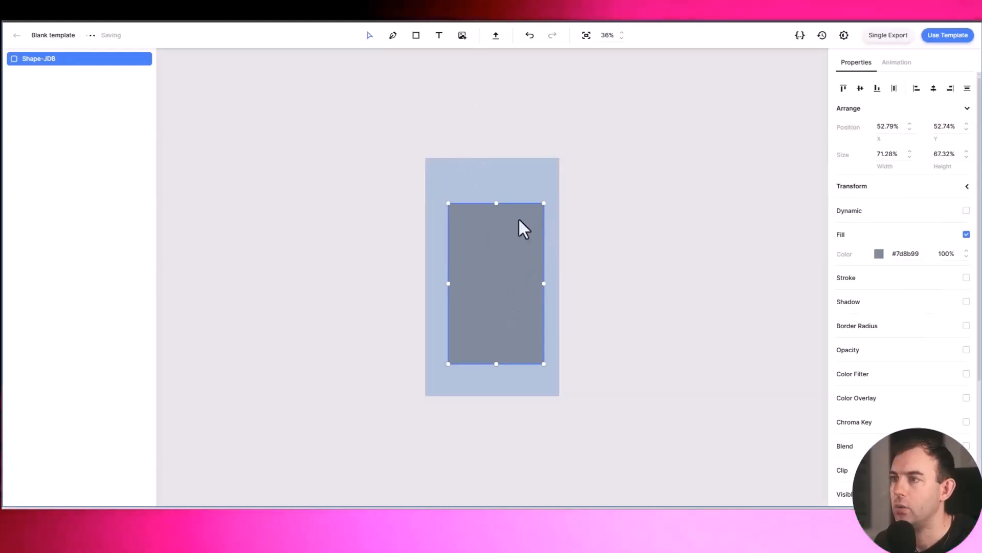
Centre the rectangle vertically and horizontally on the canvas and give it a border radius of 5 vmin
{"action": "left_click", "coordinate": [860, 88]}
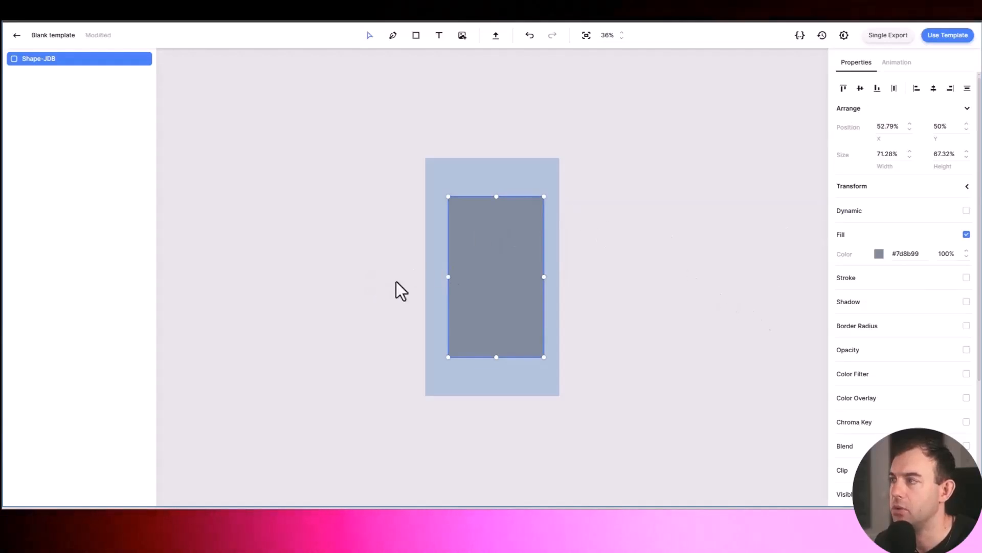
{"action": "left_click", "coordinate": [934, 90]}
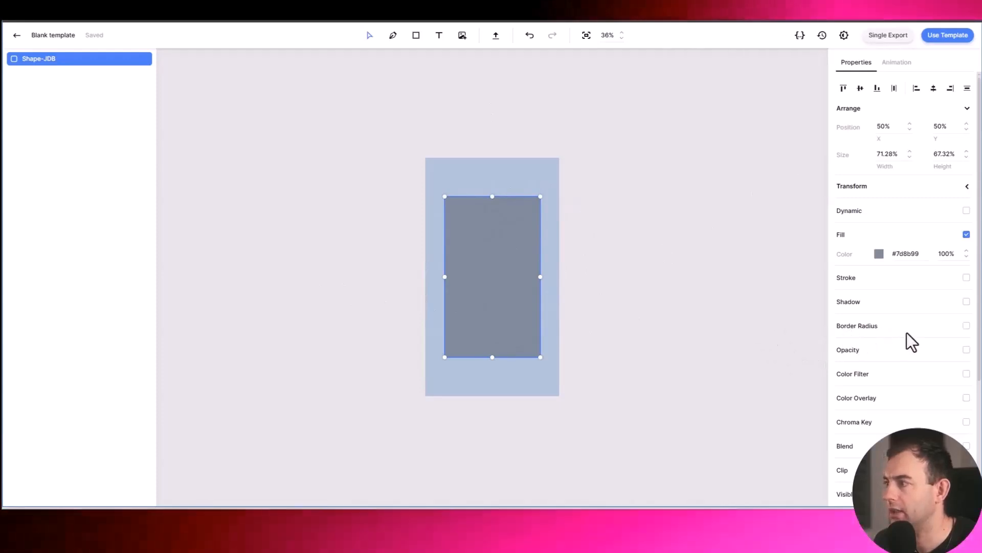
{"action": "left_click", "coordinate": [966, 326]}
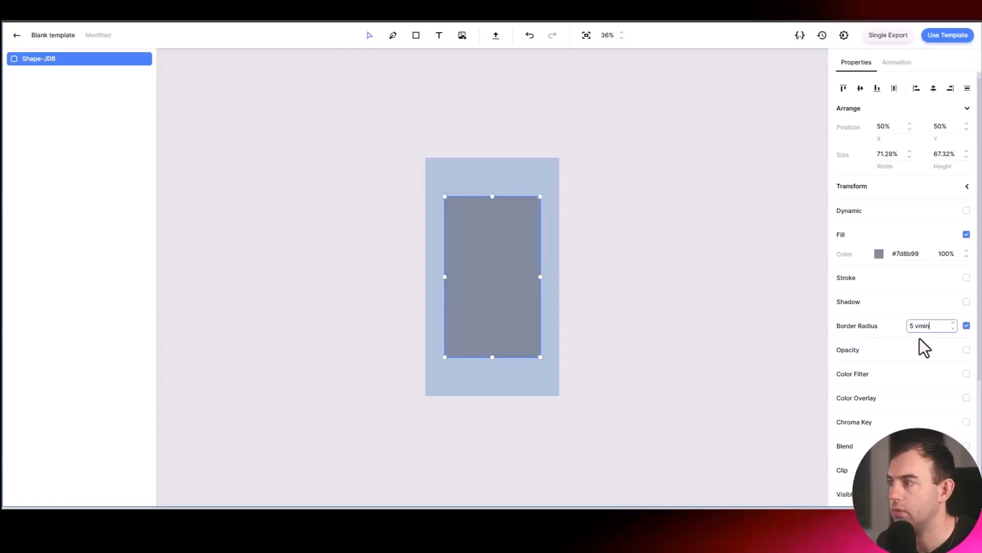
{"action": "key", "text": "Return"}
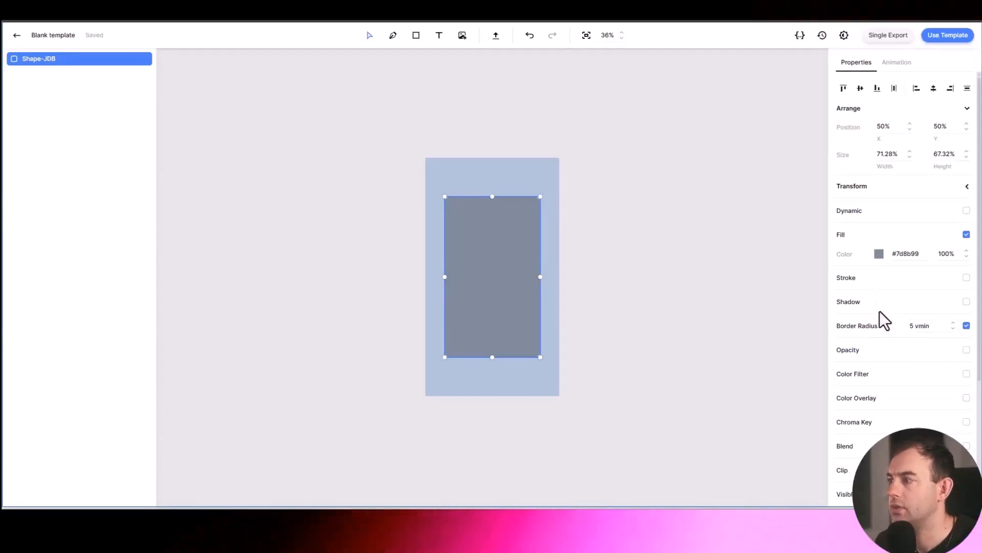
Add a black #000000 shadow at 50% opacity to the rectangle and offset it horizontally and vertically
{"action": "scroll", "coordinate": [880, 330], "scroll_direction": "down", "scroll_amount": 2}
{"action": "scroll", "coordinate": [876, 356], "scroll_direction": "up", "scroll_amount": 2}
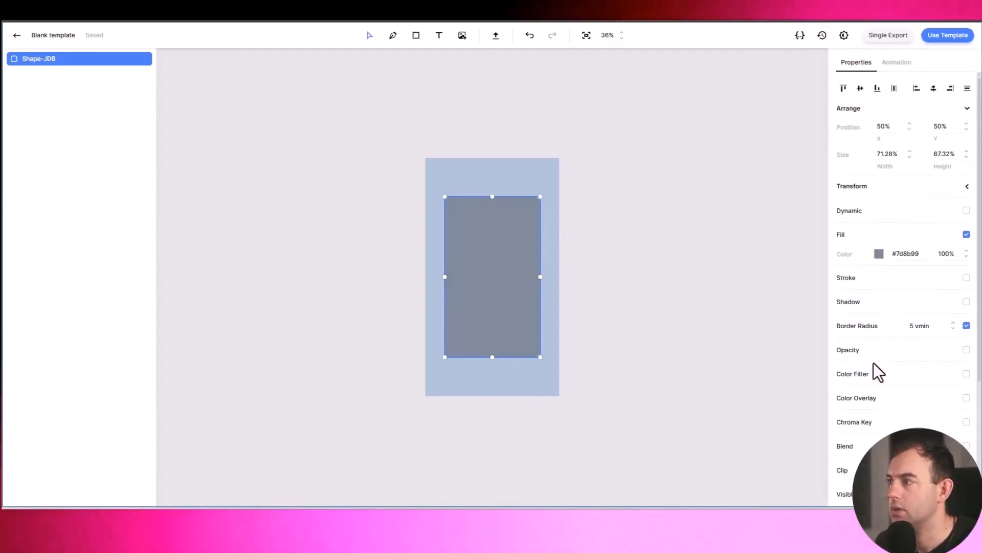
{"action": "scroll", "coordinate": [880, 231], "scroll_direction": "down", "scroll_amount": 1}
{"action": "left_click", "coordinate": [967, 244]}
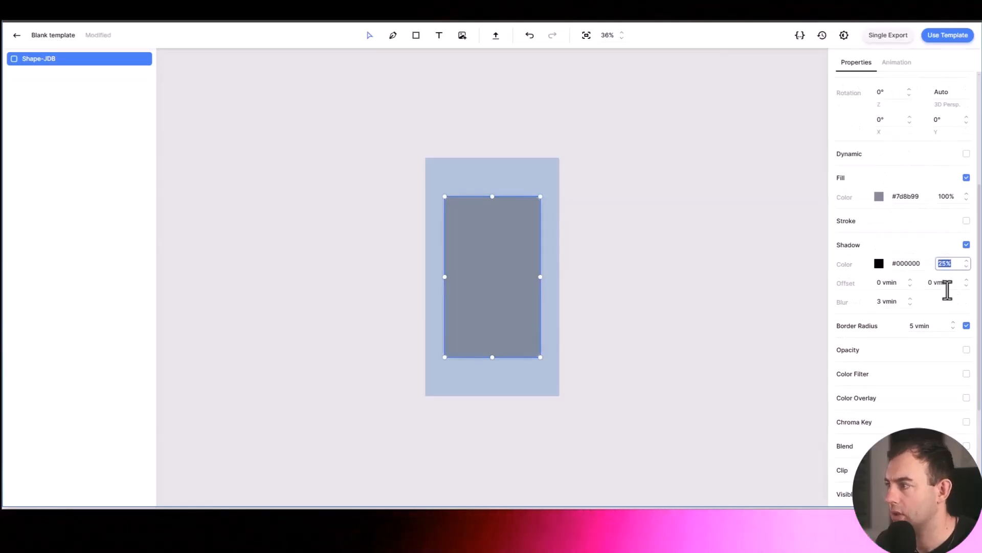
{"action": "type", "text": "50%"}
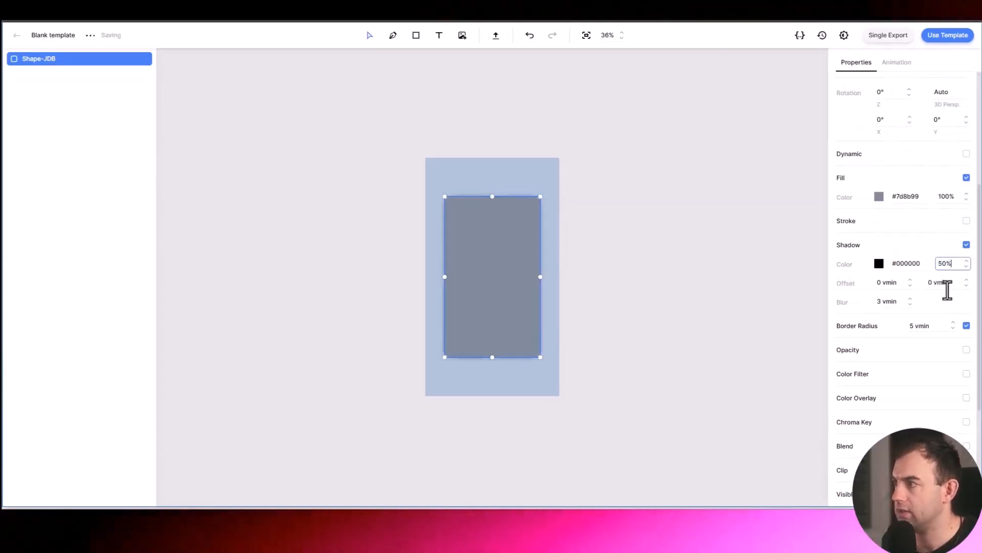
{"action": "left_click", "coordinate": [885, 282]}
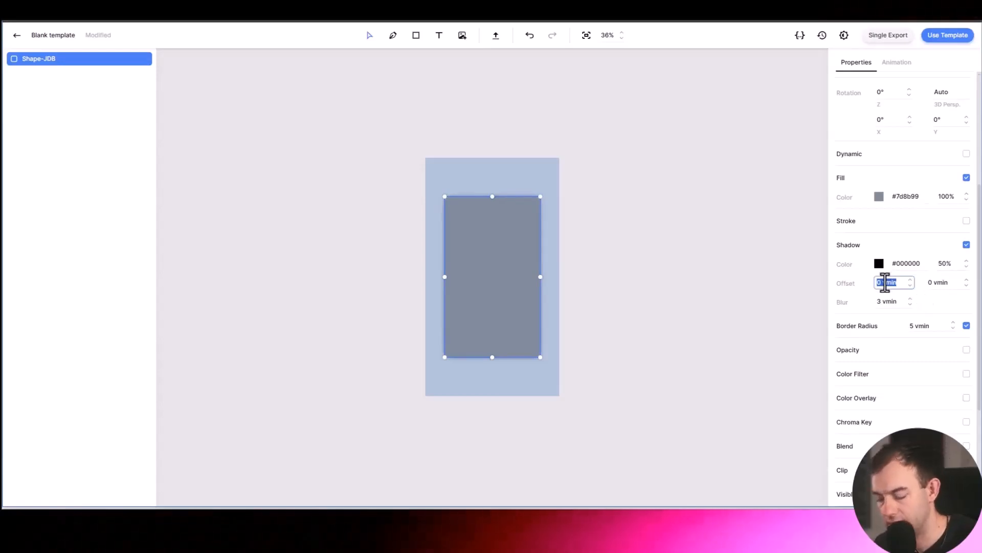
{"action": "left_click", "coordinate": [933, 282]}
{"action": "left_click", "coordinate": [736, 278]}
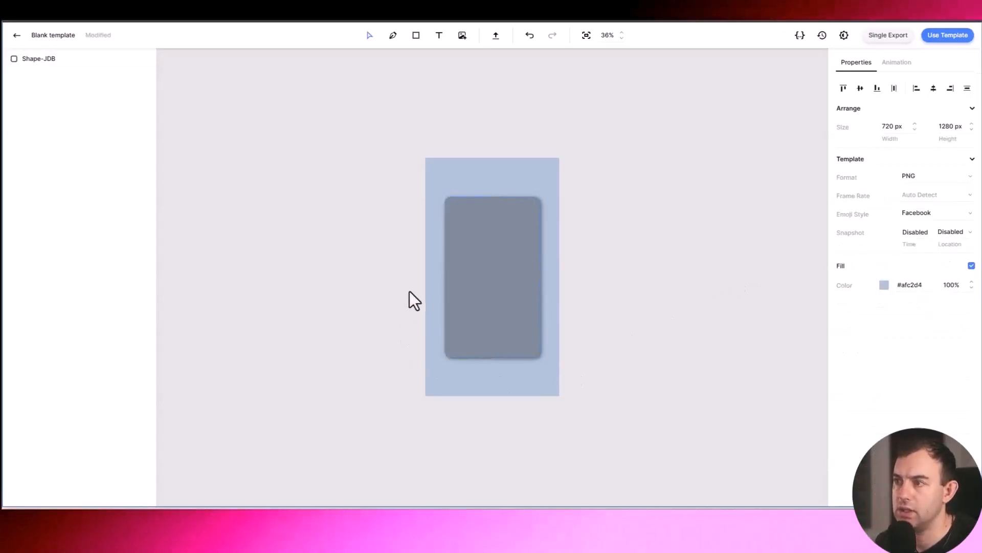
Set the rounded rectangle's fill opacity to 50%
{"action": "scroll", "coordinate": [533, 347], "scroll_direction": "up", "scroll_amount": 3}
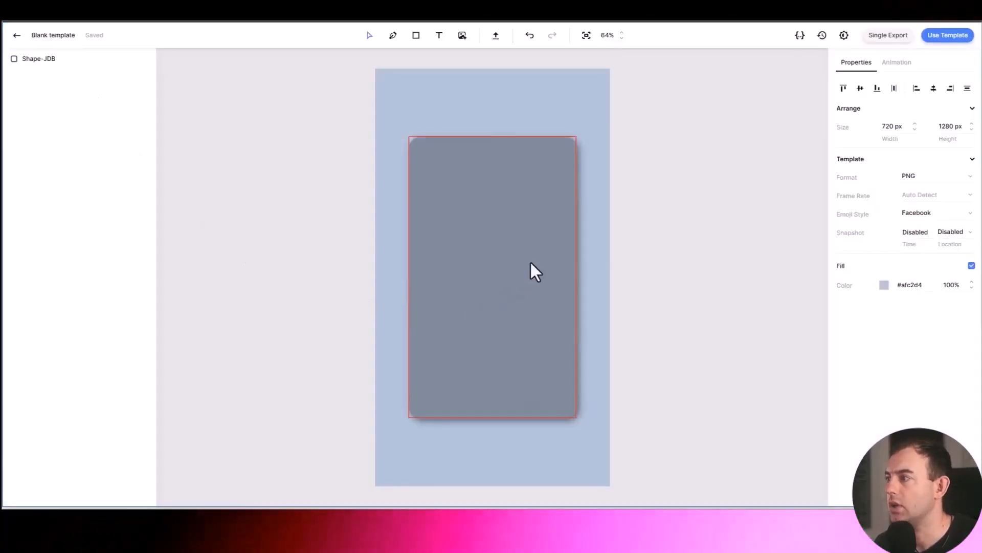
{"action": "left_click", "coordinate": [530, 264]}
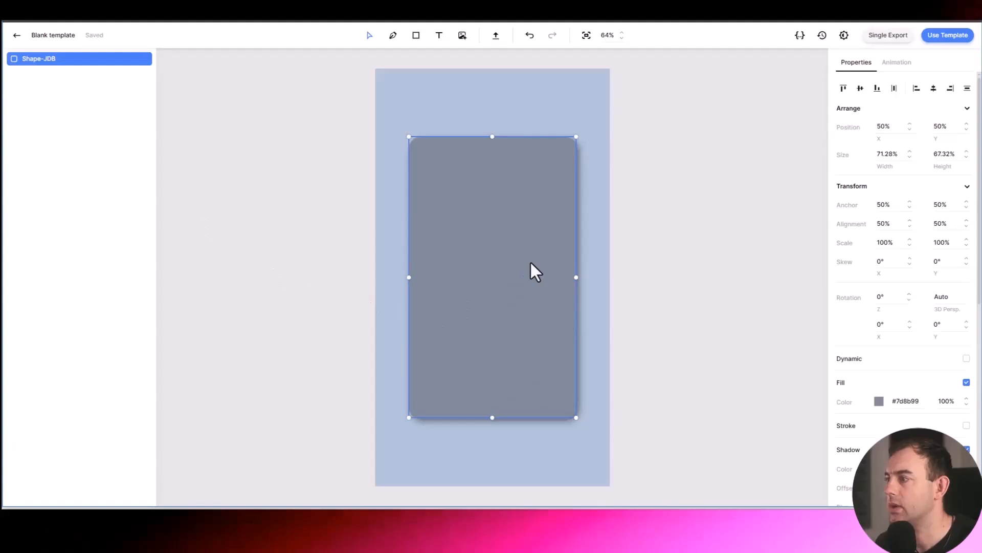
{"action": "left_click", "coordinate": [943, 401]}
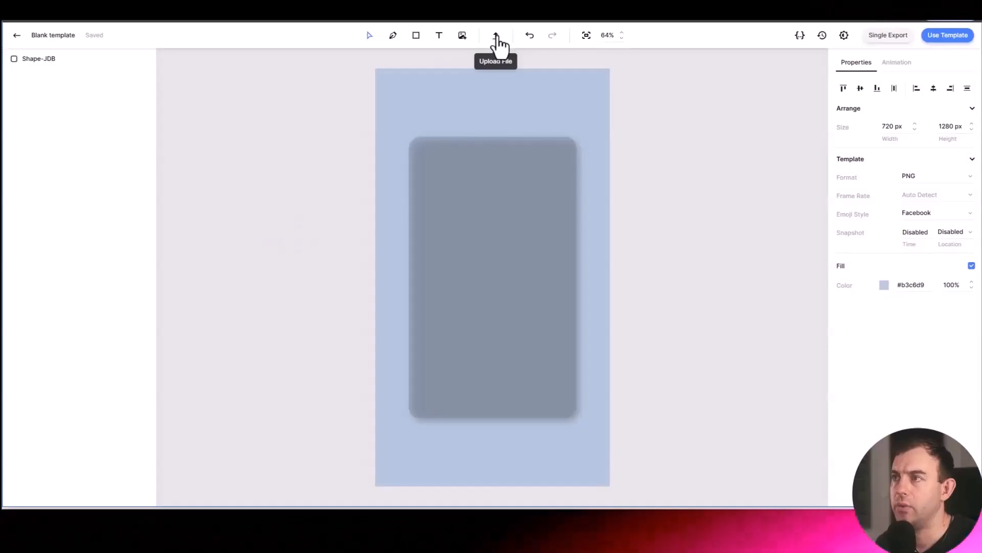
Upload the robot automation image and stretch its lower edge down to about 99% of the canvas height
{"action": "left_click", "coordinate": [496, 36]}
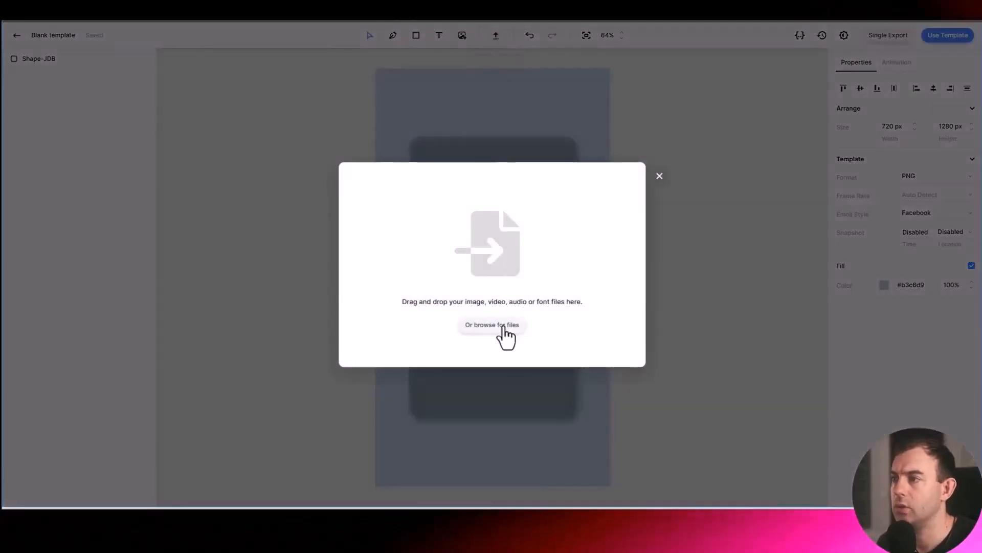
{"action": "left_click", "coordinate": [504, 327]}
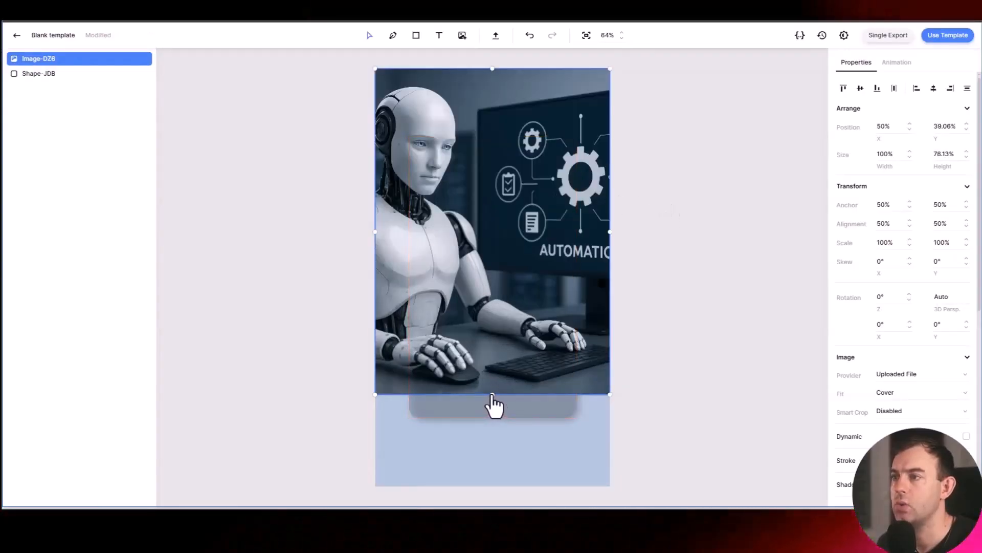
{"action": "left_click_drag", "start_coordinate": [492, 394], "coordinate": [509, 494]}
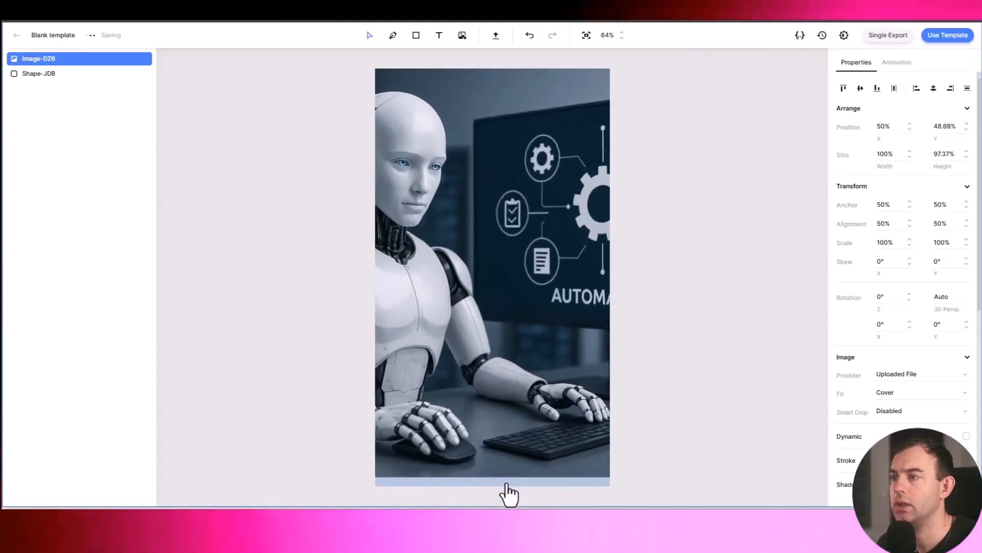
Move the semi-transparent rounded rectangle above the robot image in the layer order
{"action": "left_click", "coordinate": [60, 77]}
{"action": "left_click_drag", "start_coordinate": [40, 77], "coordinate": [38, 58]}
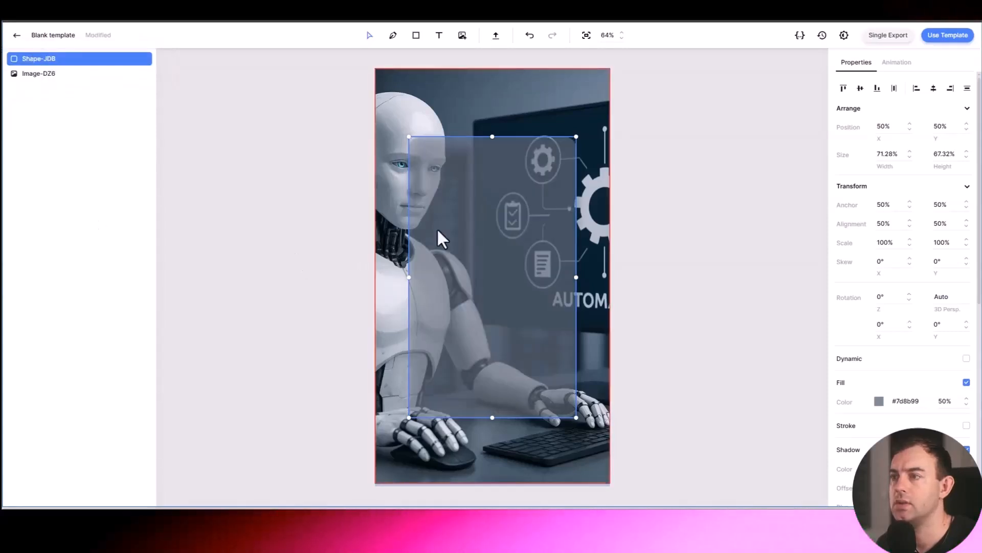
{"action": "left_click", "coordinate": [238, 287]}
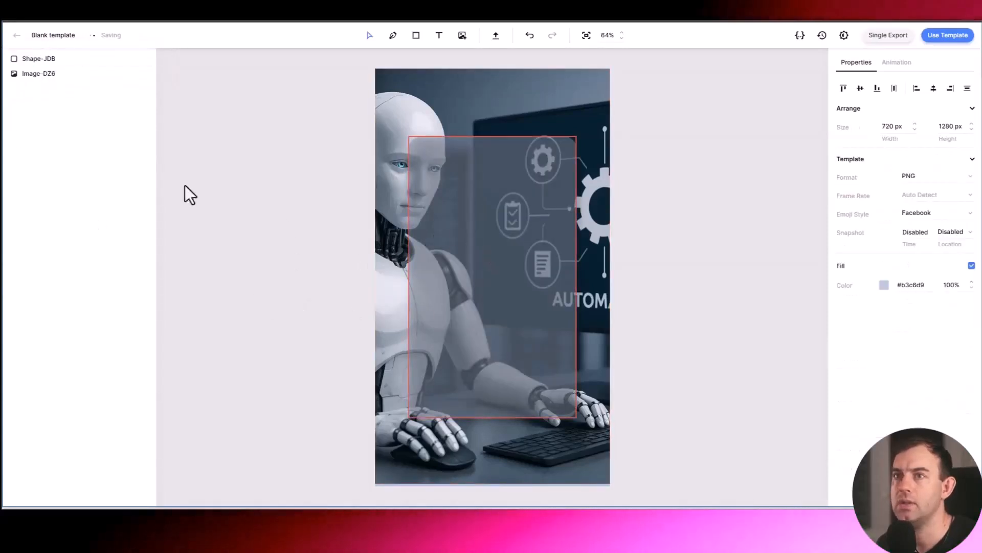
Set the background robot image's opacity to 20%
{"action": "left_click", "coordinate": [25, 74]}
{"action": "scroll", "coordinate": [875, 307], "scroll_direction": "down", "scroll_amount": 3}
{"action": "scroll", "coordinate": [879, 330], "scroll_direction": "up", "scroll_amount": 4}
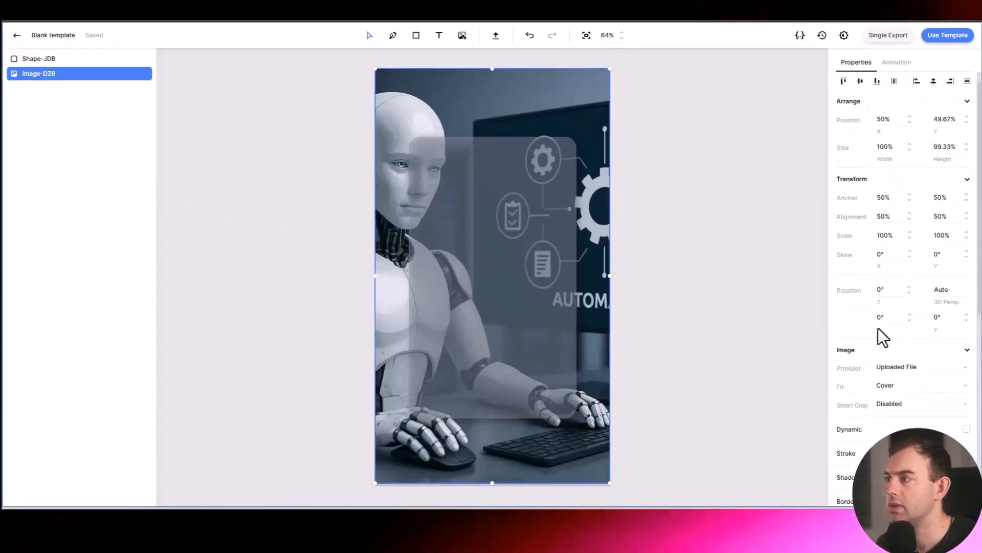
{"action": "scroll", "coordinate": [852, 250], "scroll_direction": "down", "scroll_amount": 7}
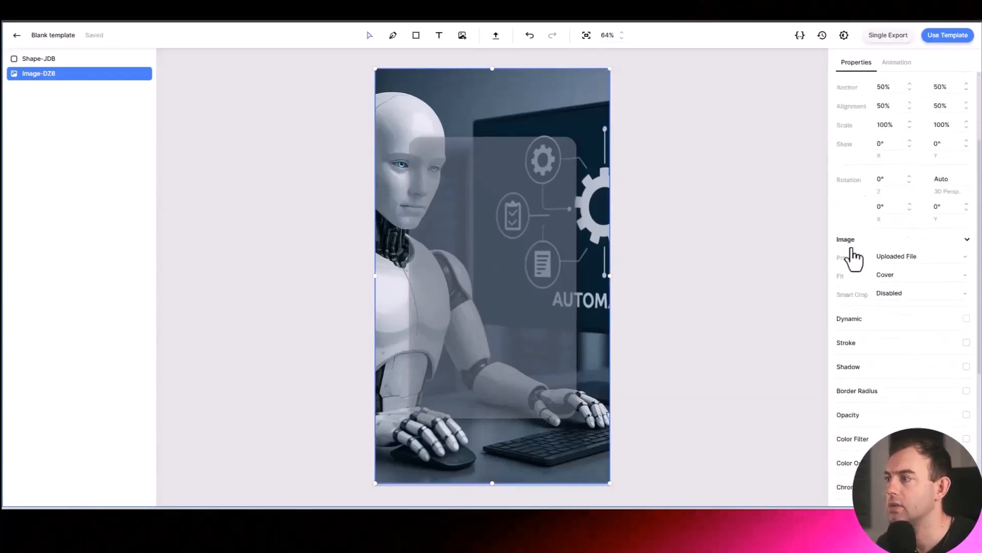
{"action": "left_click", "coordinate": [966, 179]}
{"action": "left_click", "coordinate": [921, 179]}
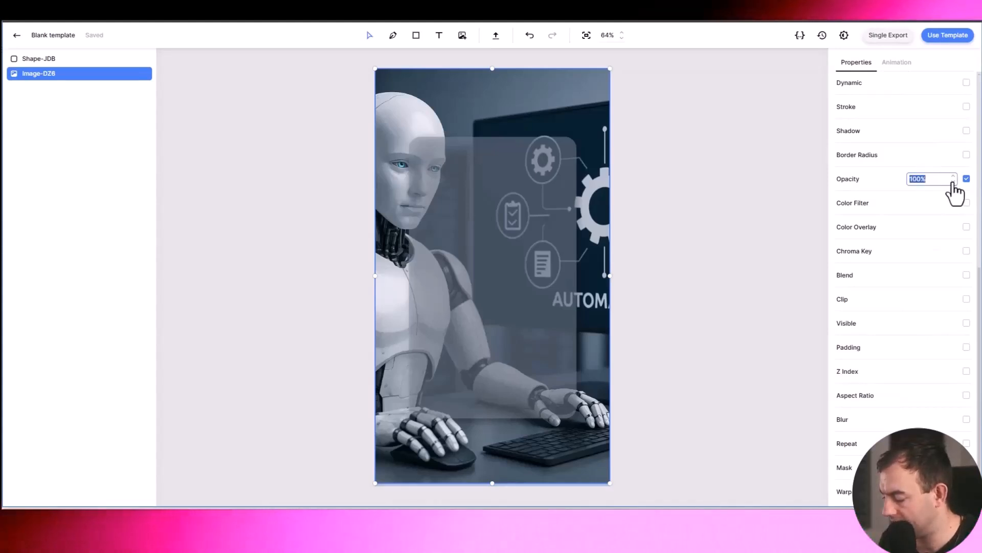
{"action": "type", "text": "20"}
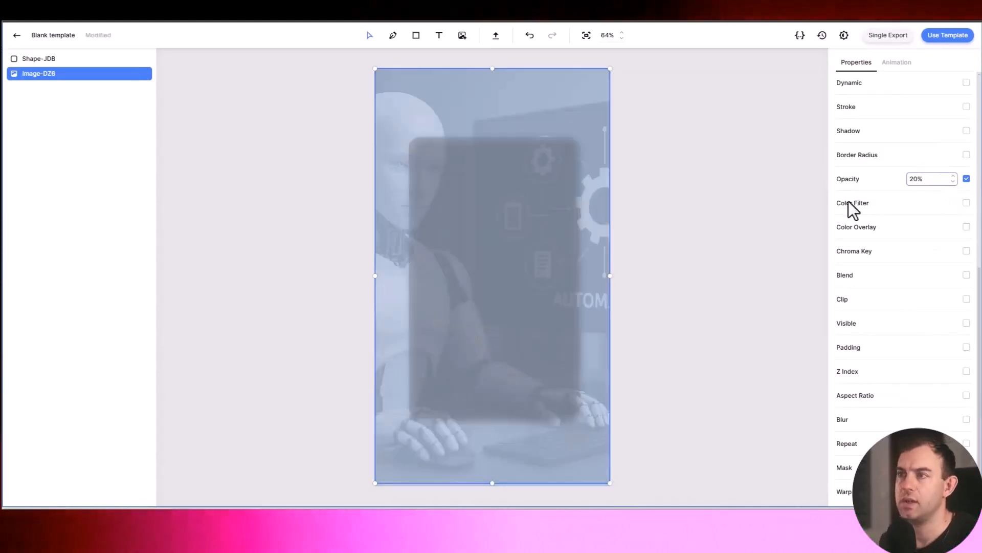
{"action": "left_click", "coordinate": [744, 245]}
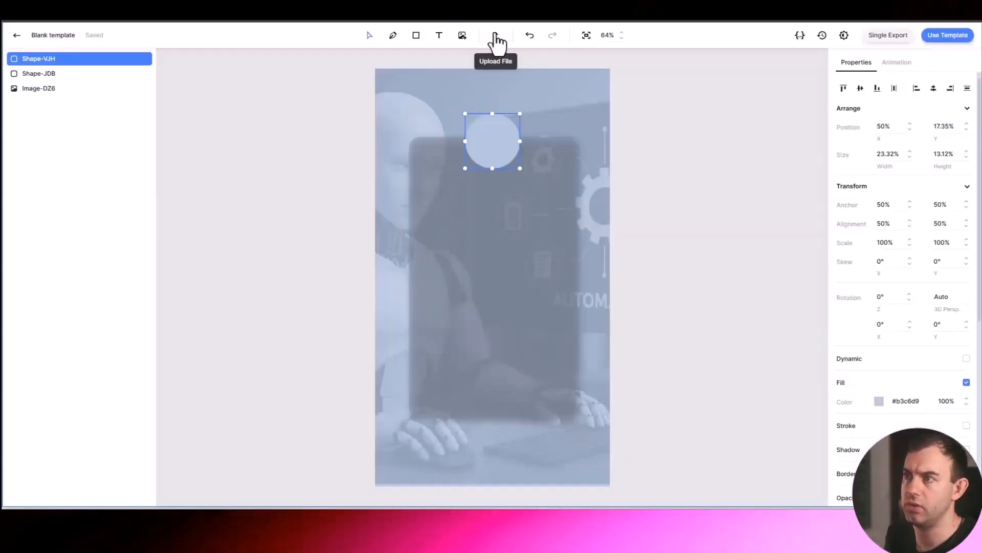
Upload the robot automation image again, shrink it to about 73% width, and place it over the middle of the panel
{"action": "left_click", "coordinate": [495, 41]}
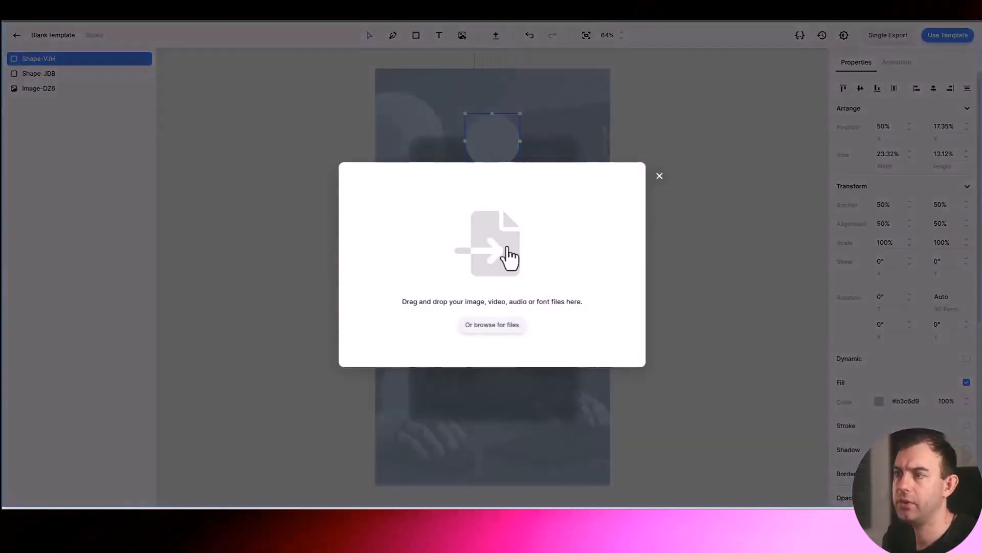
{"action": "left_click", "coordinate": [517, 328]}
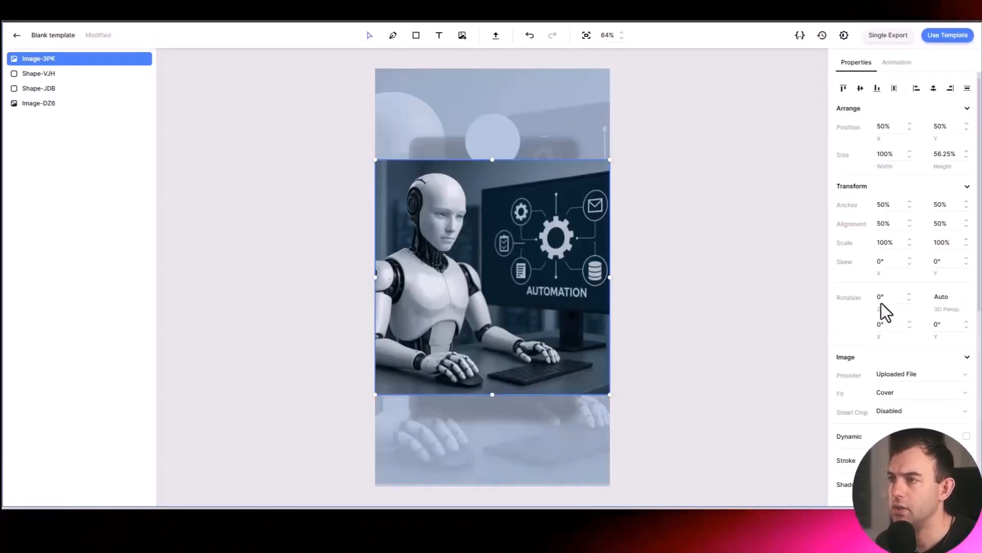
{"action": "left_click_drag", "start_coordinate": [610, 159], "coordinate": [547, 205]}
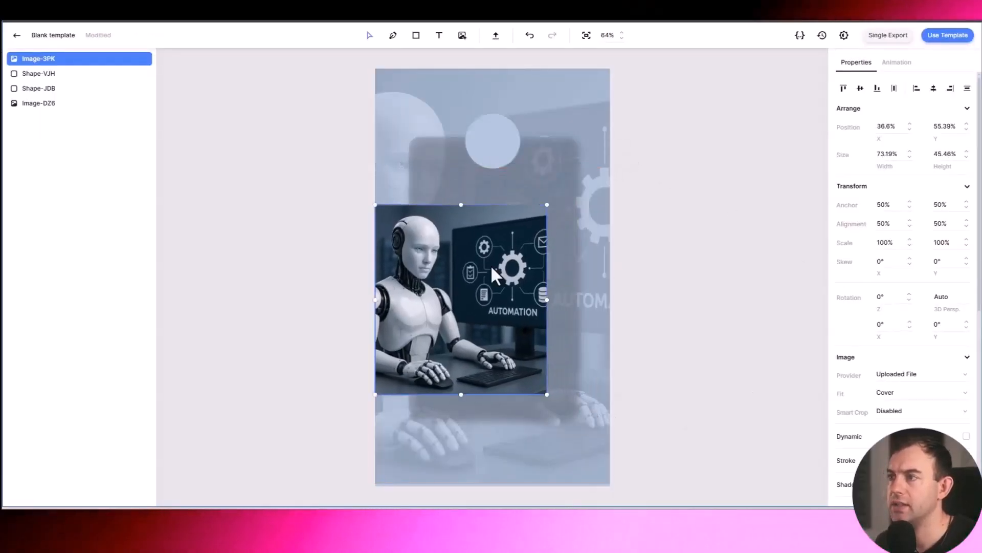
{"action": "left_click_drag", "start_coordinate": [490, 265], "coordinate": [519, 238]}
Give the newly uploaded robot image a border radius of 20 vmin
{"action": "scroll", "coordinate": [858, 368], "scroll_direction": "down", "scroll_amount": 5}
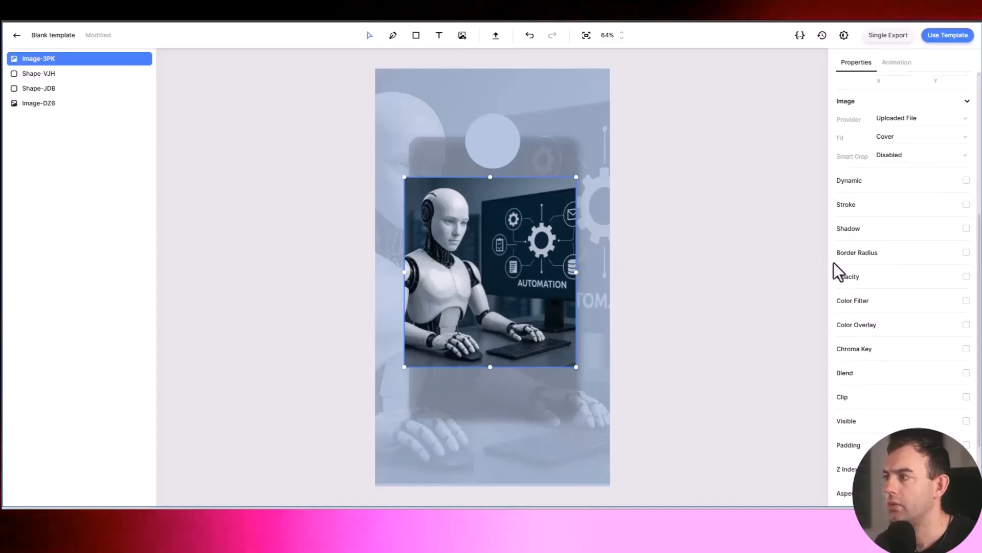
{"action": "left_click", "coordinate": [966, 252]}
{"action": "triple_click", "coordinate": [924, 253]}
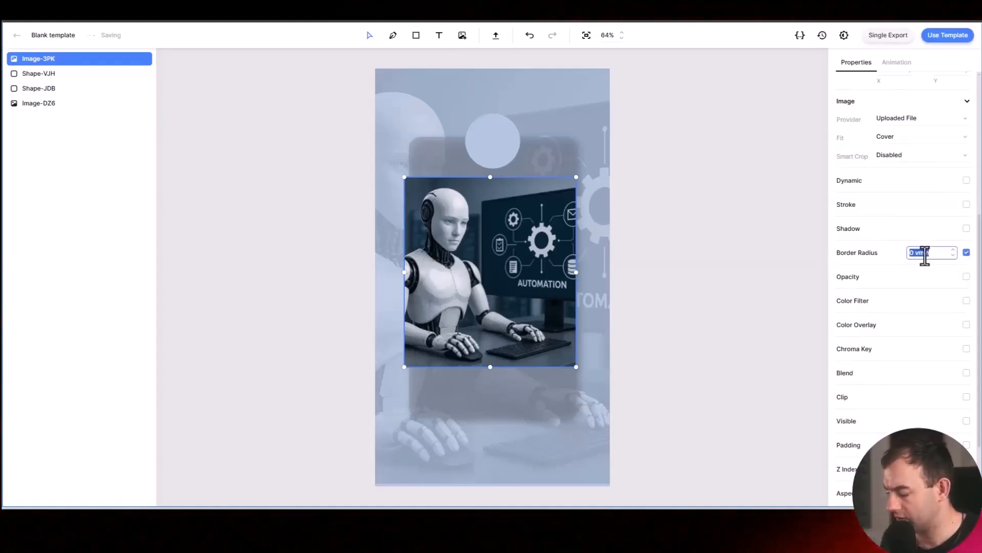
{"action": "type", "text": "20"}
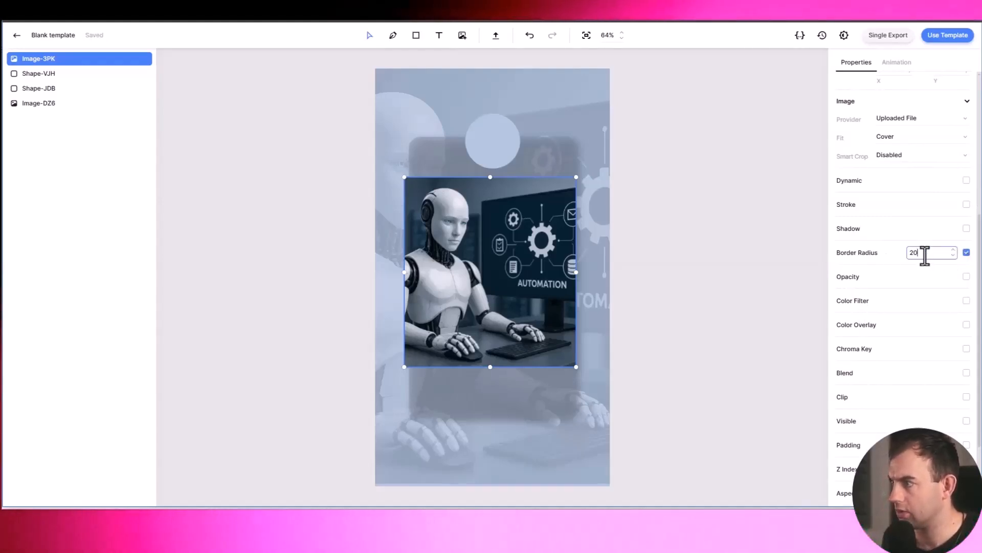
{"action": "scroll", "coordinate": [914, 256], "scroll_direction": "up", "scroll_amount": 5}
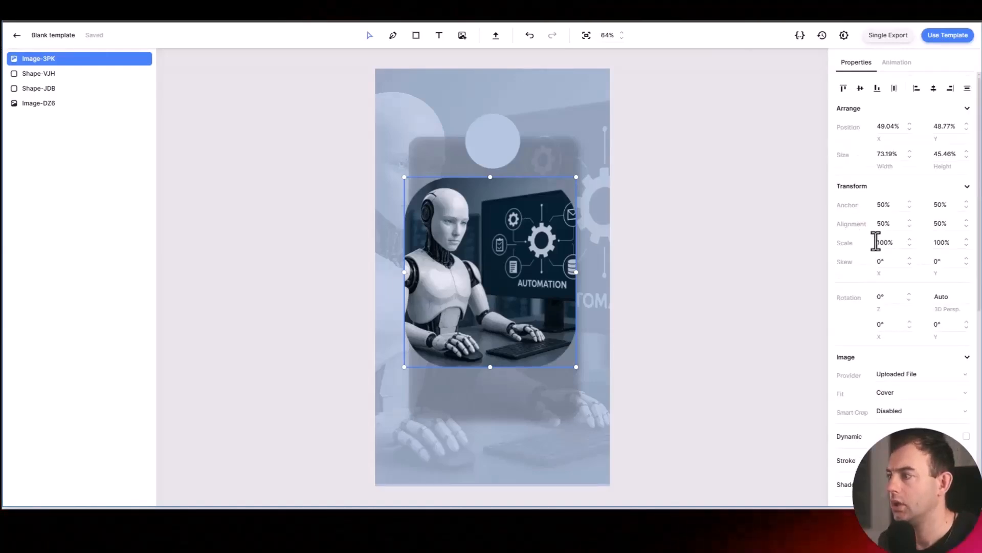
Set the smaller robot image's fit to Contain, then shrink it to about 28% by 17% and centre it over the circle
{"action": "scroll", "coordinate": [870, 250], "scroll_direction": "down", "scroll_amount": 3}
{"action": "left_click", "coordinate": [904, 242]}
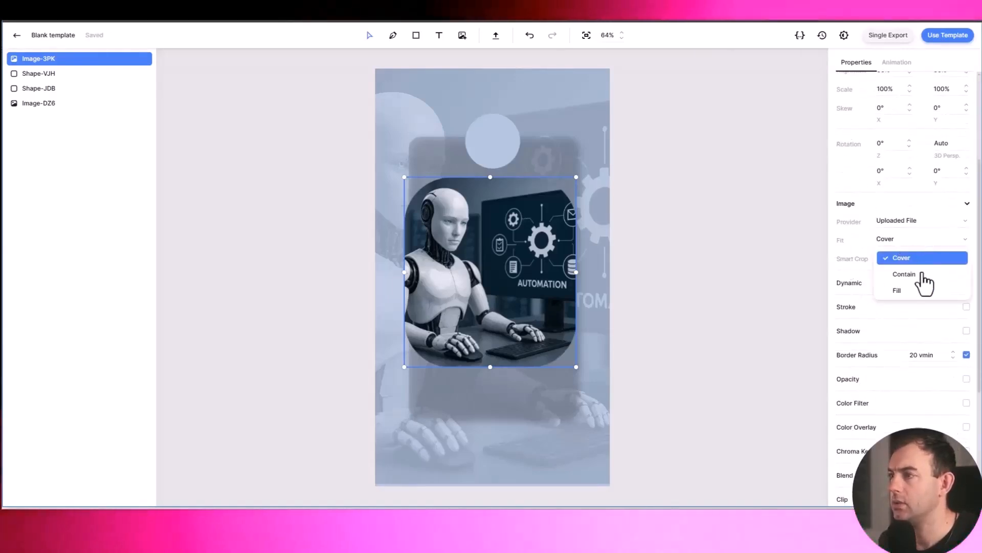
{"action": "left_click", "coordinate": [924, 276]}
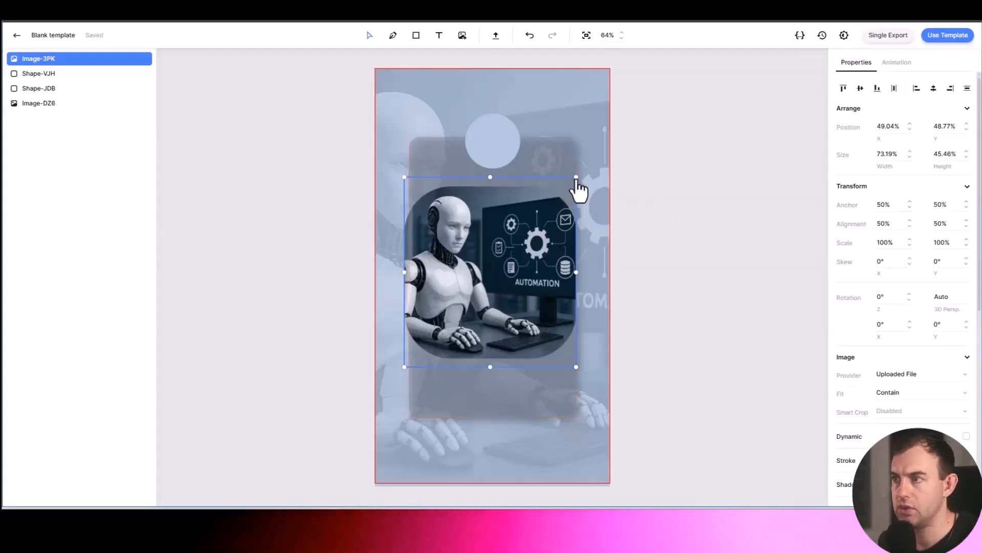
{"action": "left_click_drag", "start_coordinate": [577, 178], "coordinate": [481, 260]}
{"action": "left_click_drag", "start_coordinate": [438, 331], "coordinate": [491, 143]}
Add a white #ffffff stroke and a white shadow at 50% opacity to the round robot image
{"action": "scroll", "coordinate": [853, 291], "scroll_direction": "down", "scroll_amount": 3}
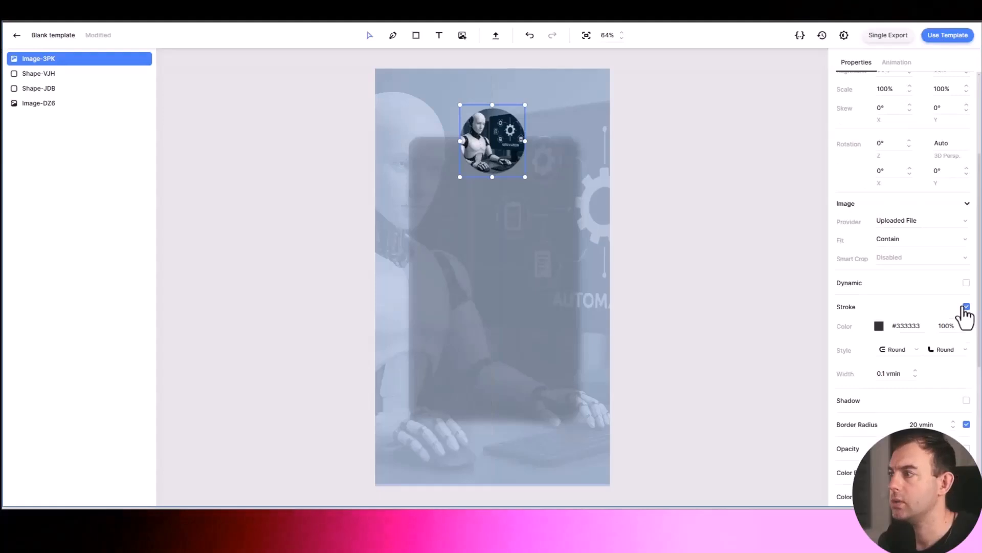
{"action": "left_click", "coordinate": [879, 326]}
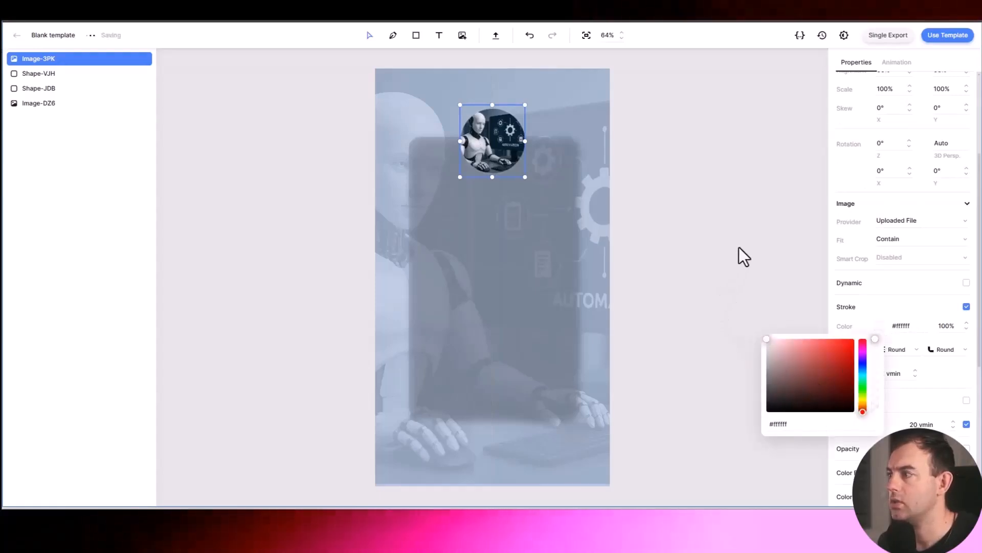
{"action": "scroll", "coordinate": [879, 348], "scroll_direction": "down", "scroll_amount": 3}
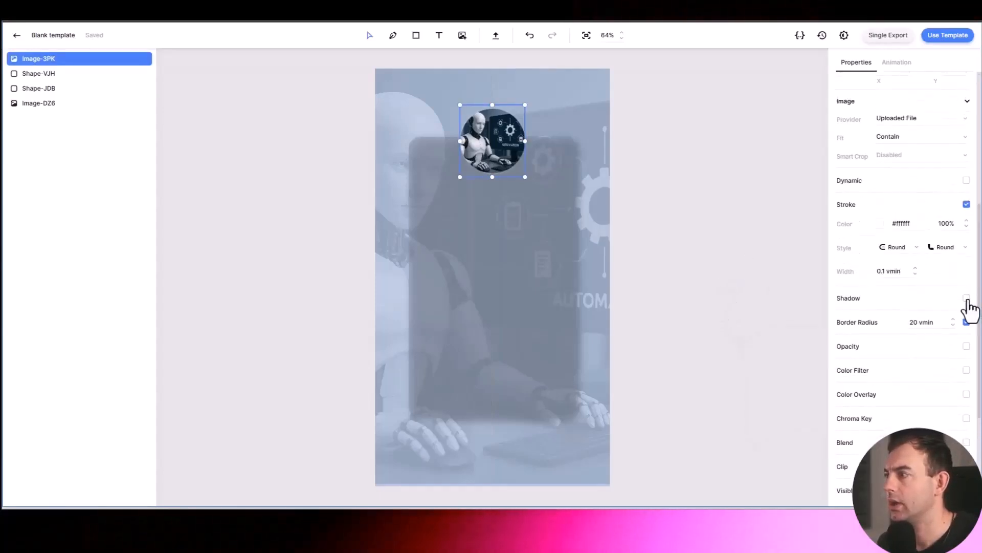
{"action": "left_click", "coordinate": [878, 317]}
{"action": "left_click", "coordinate": [766, 330]}
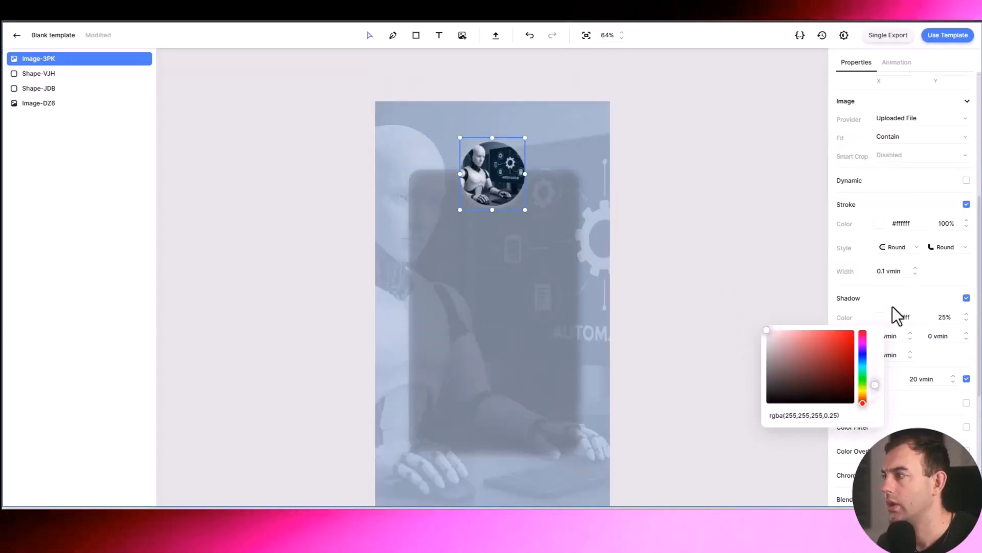
{"action": "left_click", "coordinate": [944, 317]}
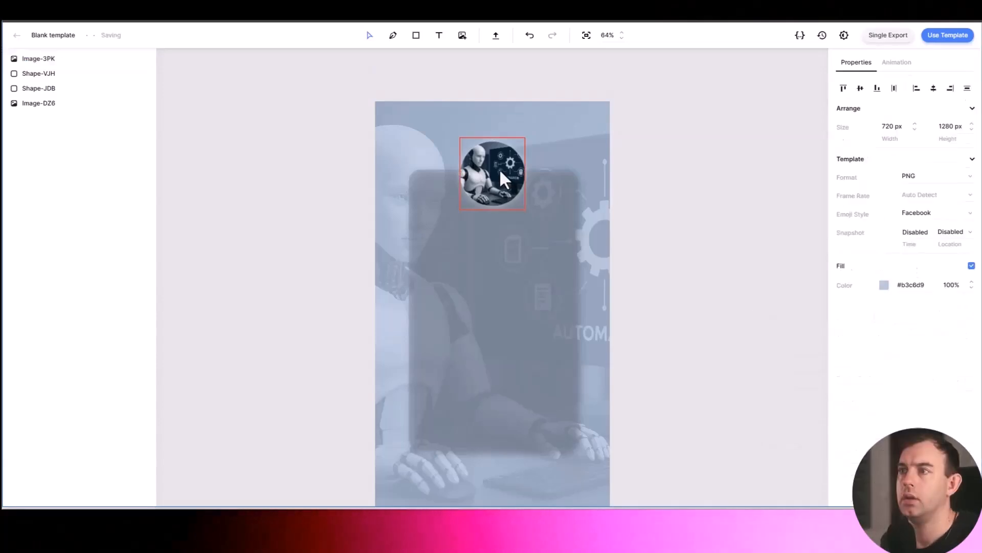
Set the round robot image's stroke width to 0.5 vmin
{"action": "left_click", "coordinate": [499, 168]}
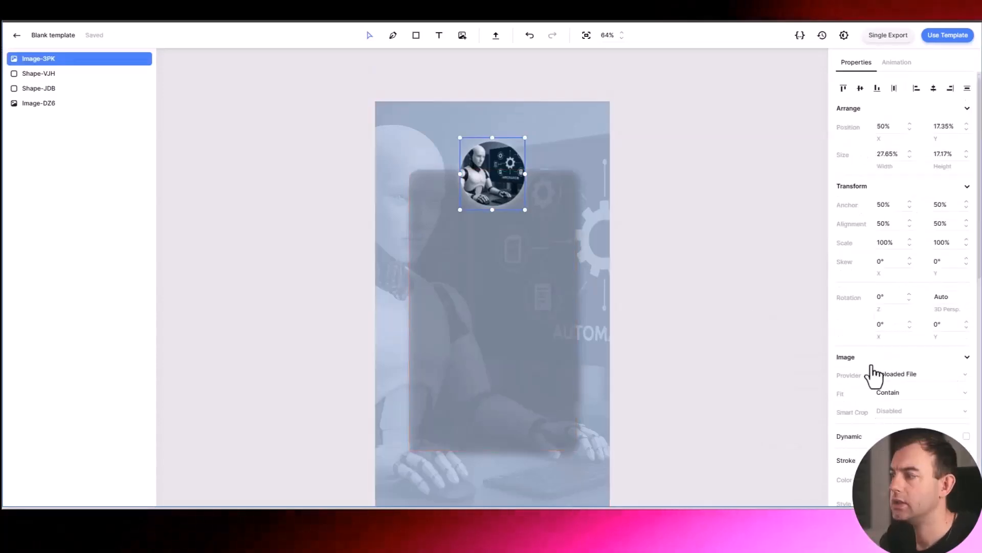
{"action": "scroll", "coordinate": [874, 374], "scroll_direction": "down", "scroll_amount": 3}
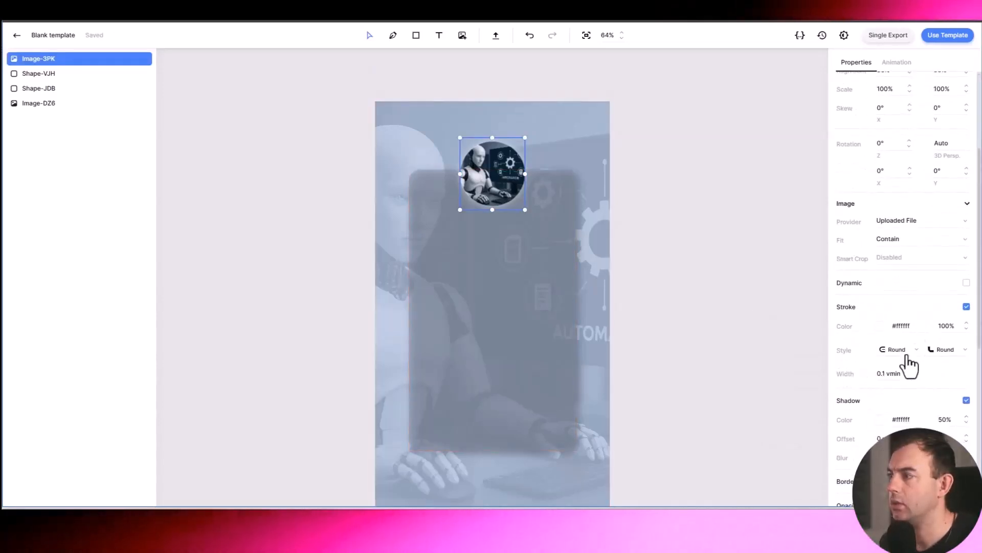
{"action": "left_click", "coordinate": [879, 374]}
{"action": "type", "text": "2"}
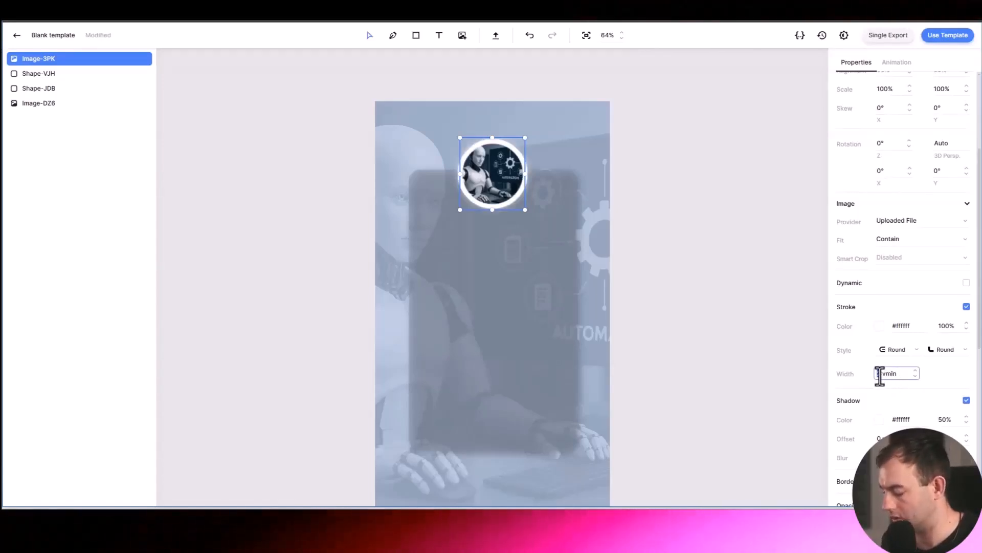
{"action": "type", "text": "1"}
{"action": "left_click_drag", "start_coordinate": [879, 376], "coordinate": [871, 376]}
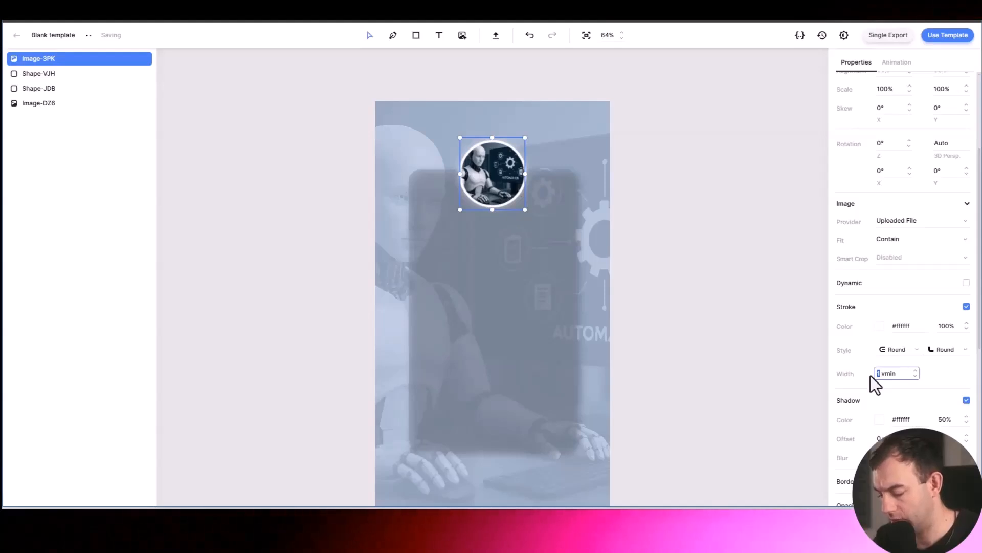
{"action": "type", "text": "0.5"}
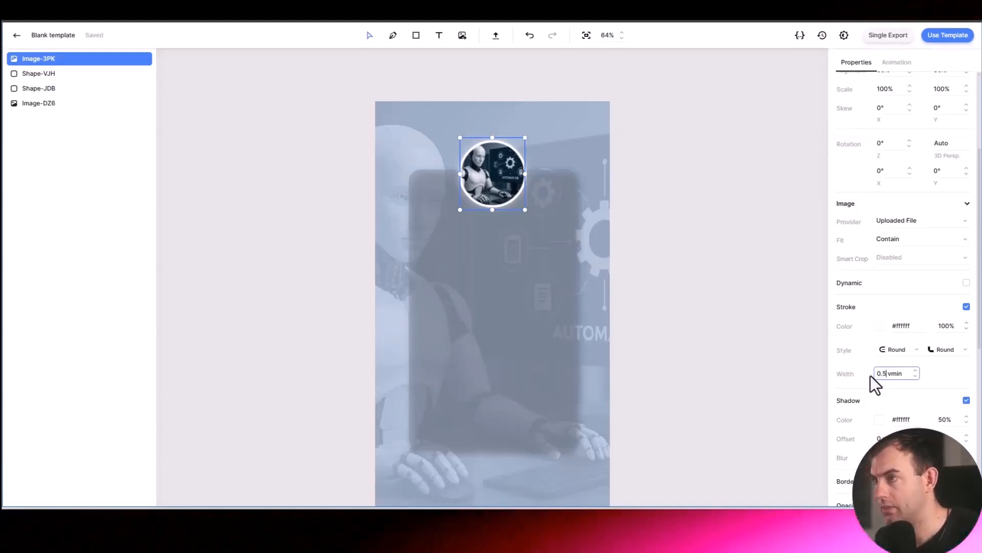
{"action": "left_click", "coordinate": [677, 261]}
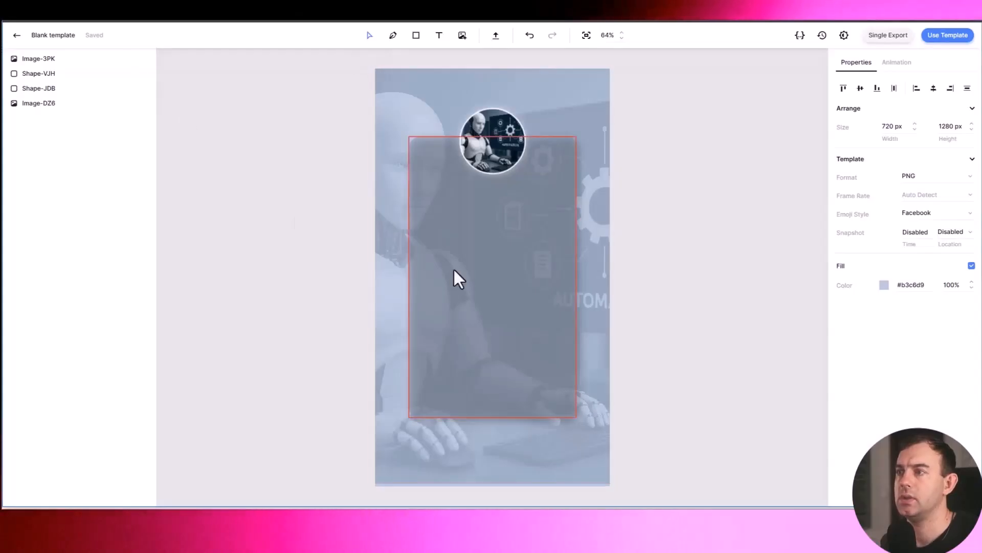
Change the rounded panel's fill to a darker blue-grey shade
{"action": "left_click", "coordinate": [454, 270]}
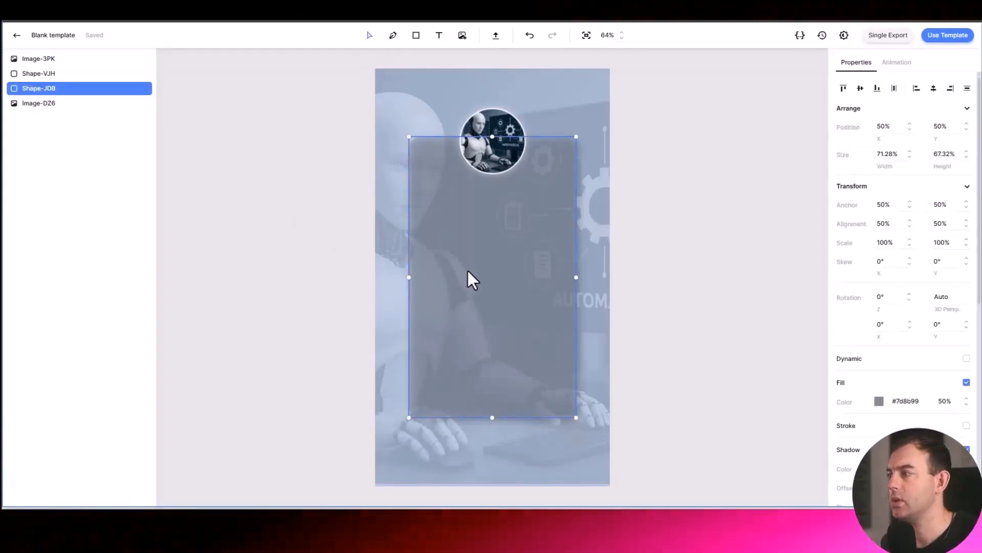
{"action": "scroll", "coordinate": [897, 353], "scroll_direction": "down", "scroll_amount": 2}
{"action": "left_click", "coordinate": [879, 350]}
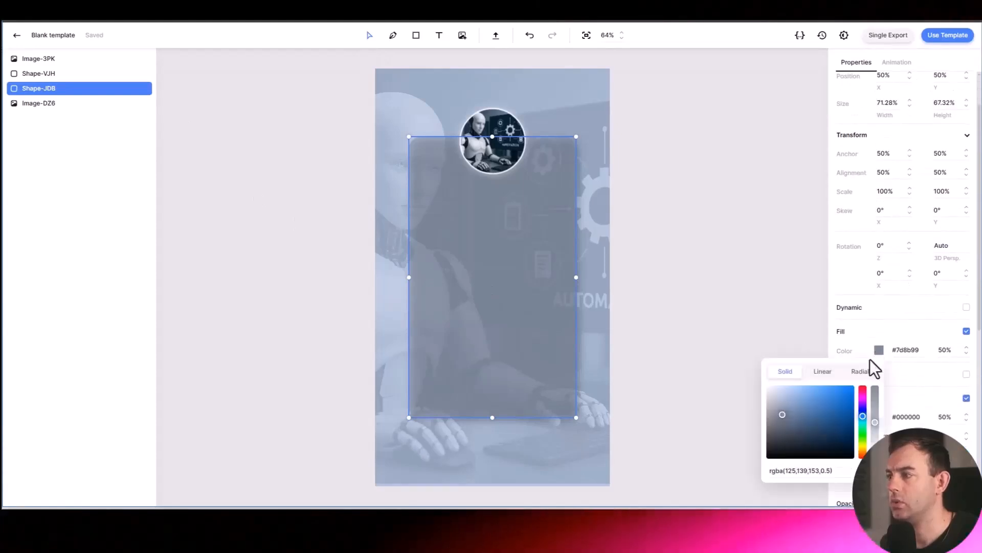
{"action": "left_click", "coordinate": [716, 240]}
{"action": "scroll", "coordinate": [716, 239], "scroll_direction": "up", "scroll_amount": 1}
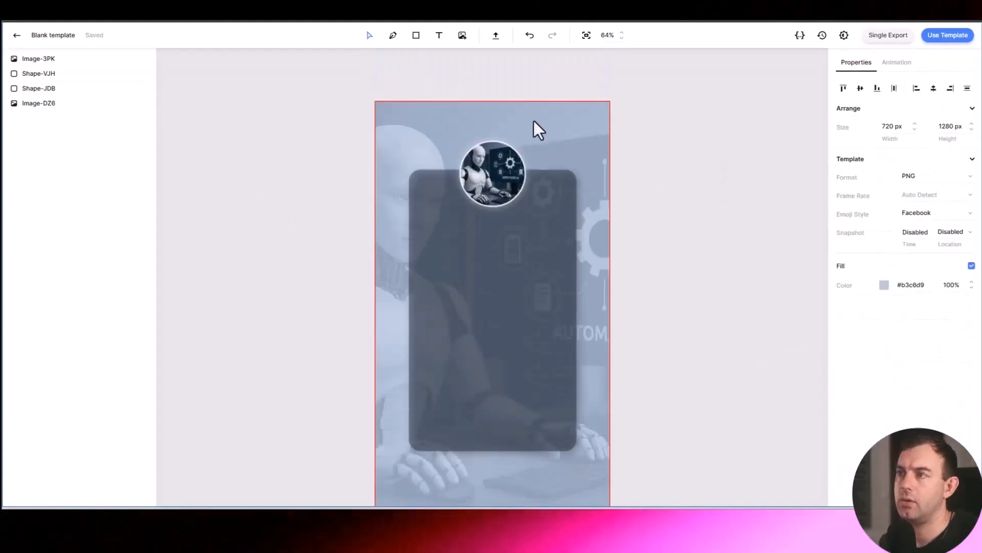
Add the text "contentautolab.com" in a white condensed font, centred near the canvas's lower edge
{"action": "left_click", "coordinate": [439, 34]}
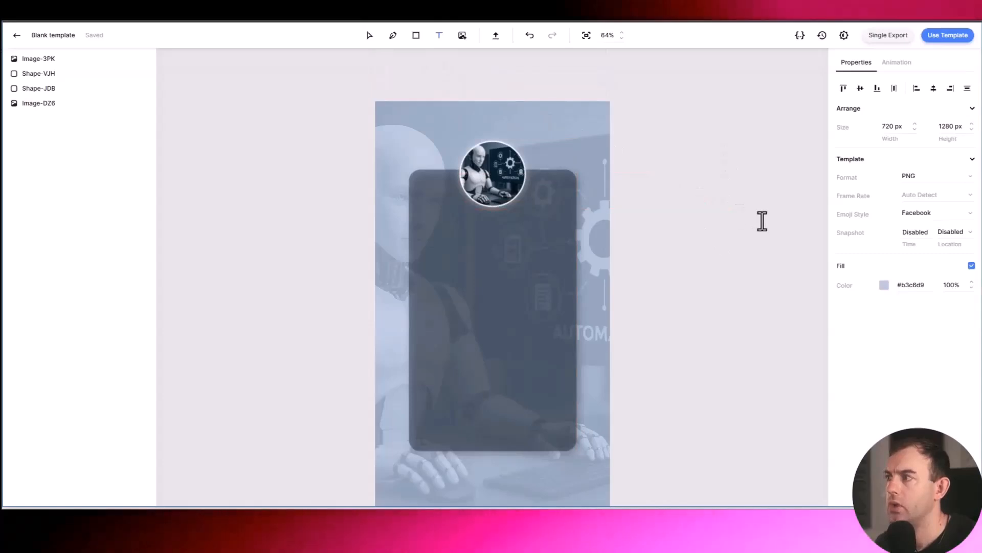
{"action": "scroll", "coordinate": [410, 457], "scroll_direction": "down", "scroll_amount": 1}
{"action": "left_click", "coordinate": [408, 459]}
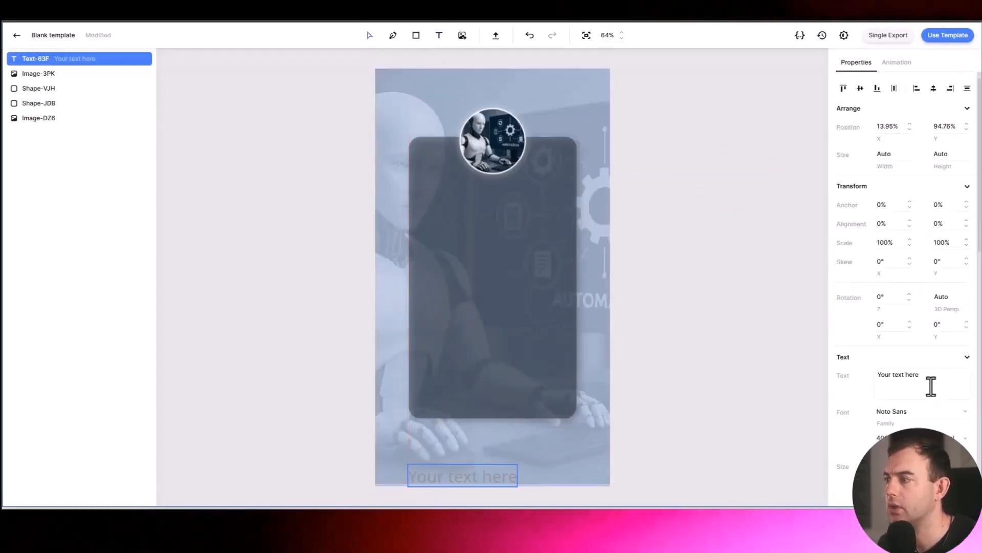
{"action": "scroll", "coordinate": [927, 322], "scroll_direction": "down", "scroll_amount": 2}
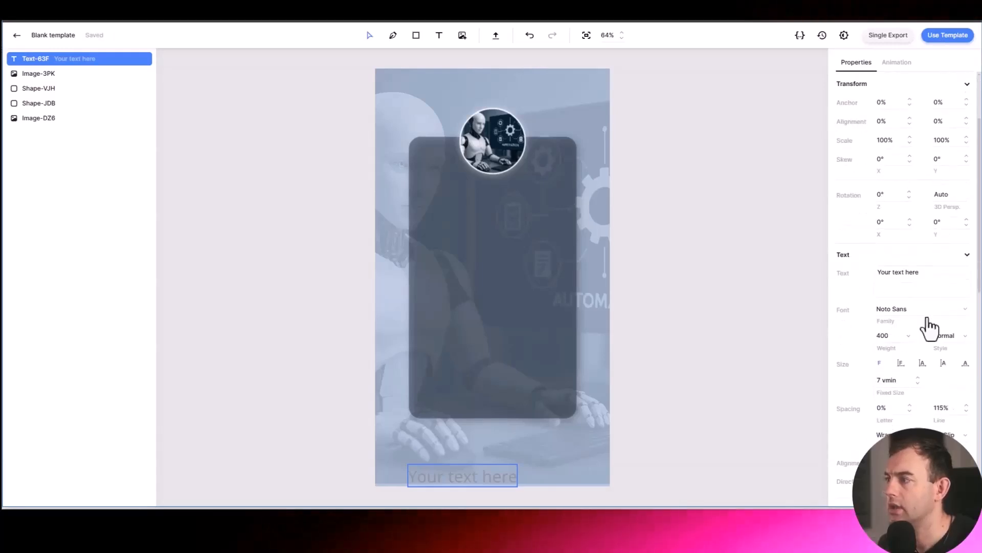
{"action": "left_click", "coordinate": [966, 312]}
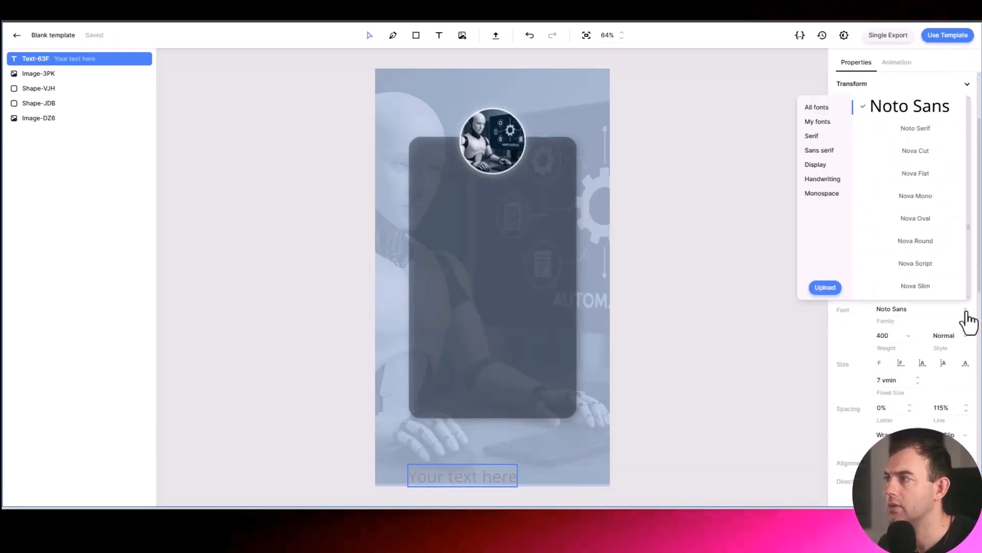
{"action": "left_click", "coordinate": [815, 136]}
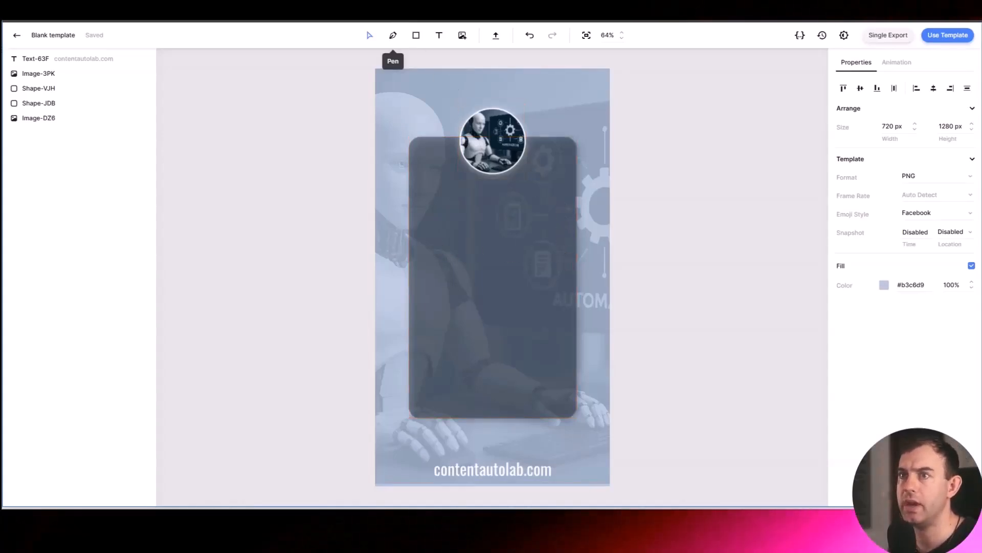
Add a text element in the upper left part of the rounded panel and set its text to 5
{"action": "left_click", "coordinate": [439, 46]}
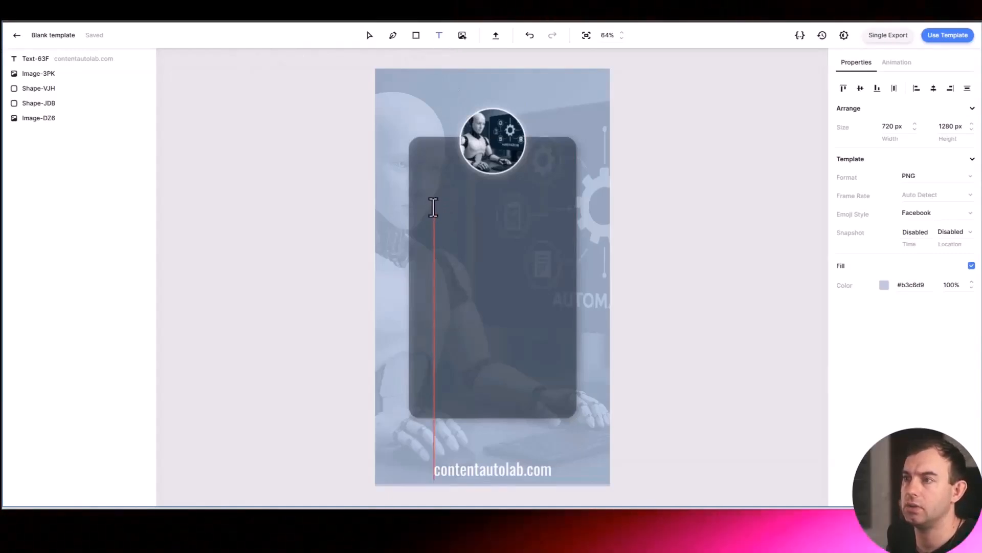
{"action": "left_click", "coordinate": [433, 208]}
{"action": "scroll", "coordinate": [849, 317], "scroll_direction": "down", "scroll_amount": 1}
{"action": "left_click", "coordinate": [890, 360]}
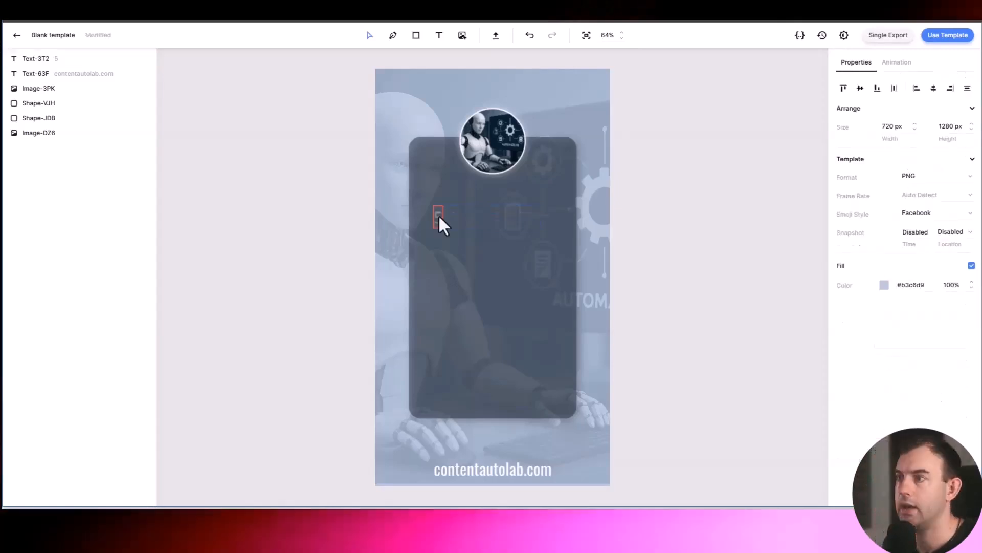
Centre the 5 beneath the round image and add an enlarged near-white "Quick Ways" text below it
{"action": "left_click_drag", "start_coordinate": [438, 214], "coordinate": [492, 198]}
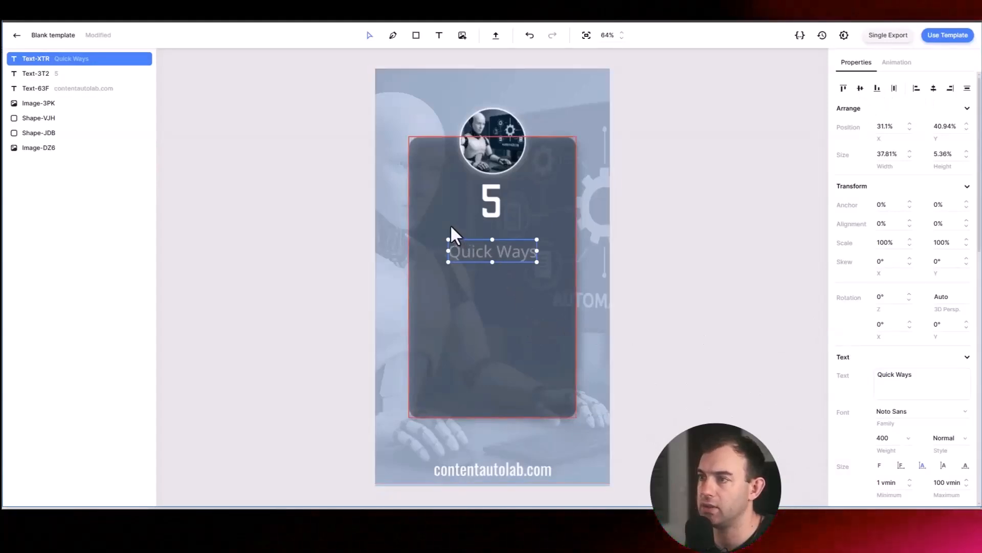
{"action": "left_click_drag", "start_coordinate": [448, 262], "coordinate": [437, 264]}
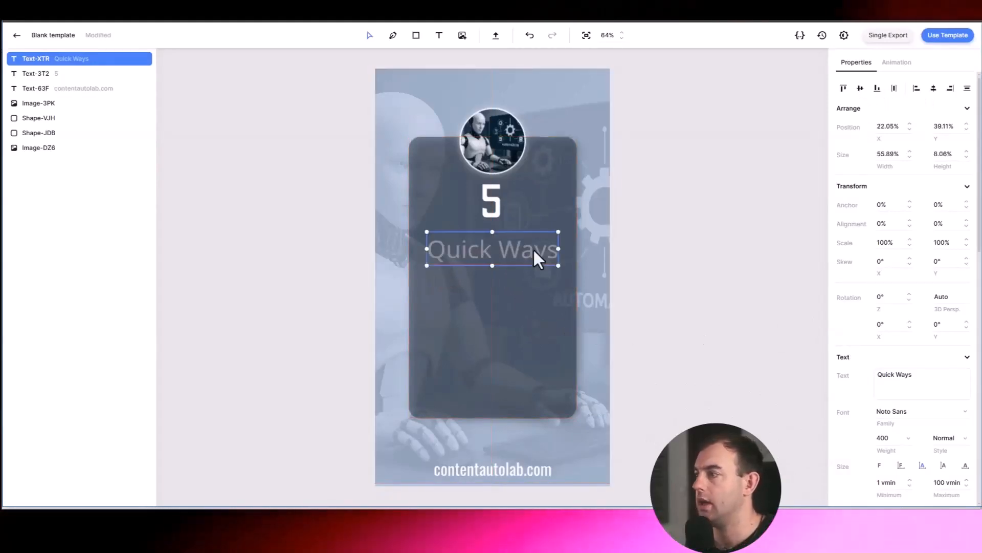
{"action": "scroll", "coordinate": [859, 377], "scroll_direction": "down", "scroll_amount": 3}
{"action": "scroll", "coordinate": [862, 409], "scroll_direction": "down", "scroll_amount": 5}
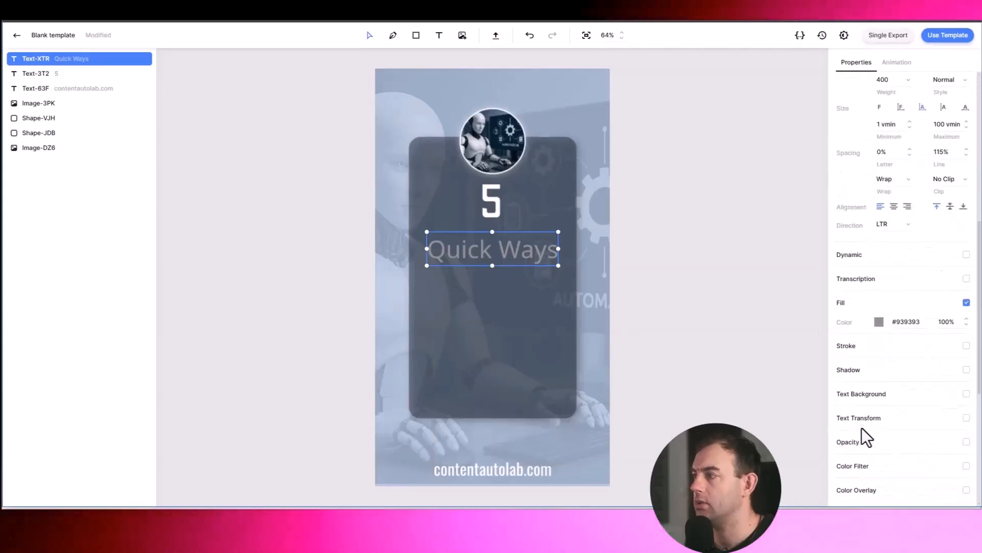
{"action": "left_click", "coordinate": [878, 321]}
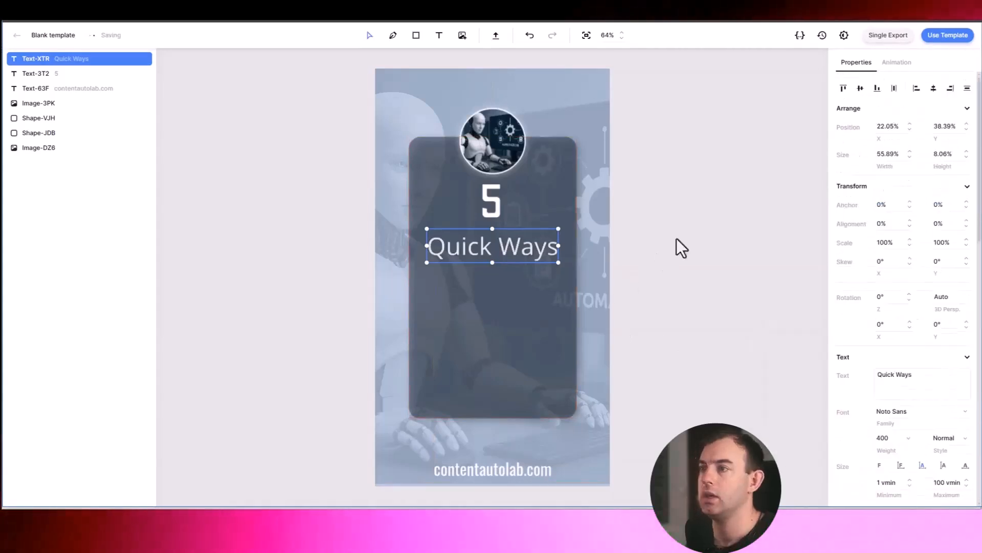
{"action": "left_click", "coordinate": [676, 238]}
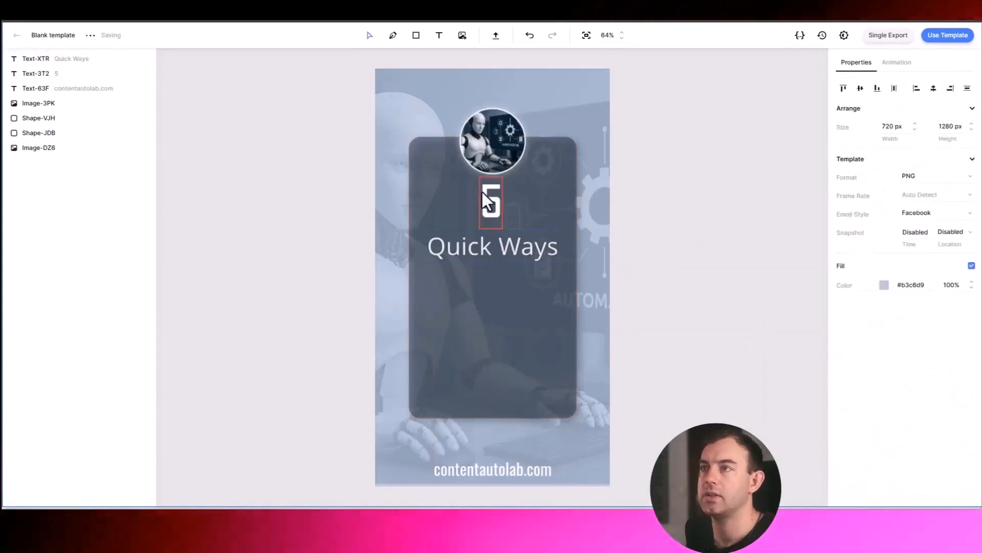
Add the text "That Will" below "Quick Ways" in the Oleo Script font with a white fill
{"action": "left_click", "coordinate": [425, 296]}
{"action": "scroll", "coordinate": [871, 373], "scroll_direction": "down", "scroll_amount": 2}
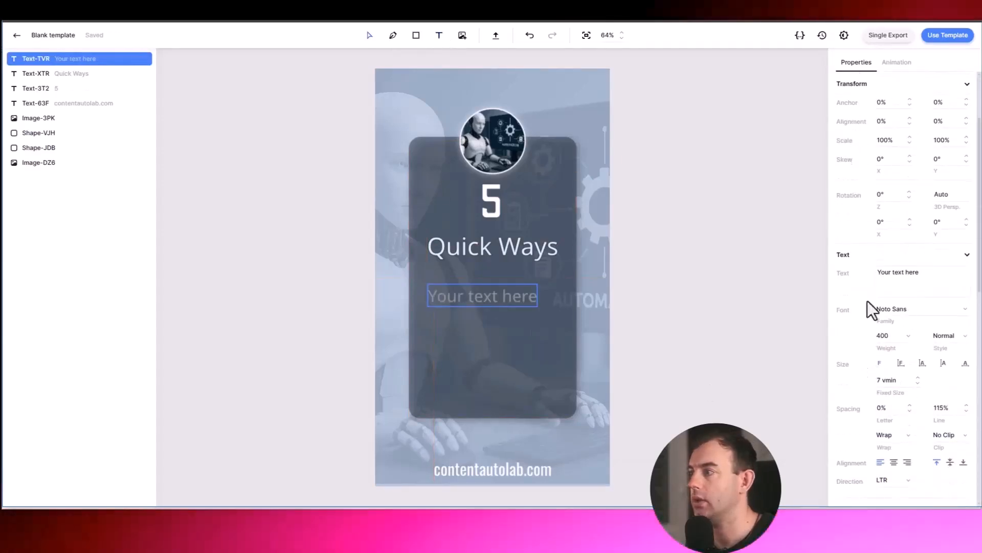
{"action": "triple_click", "coordinate": [909, 272]}
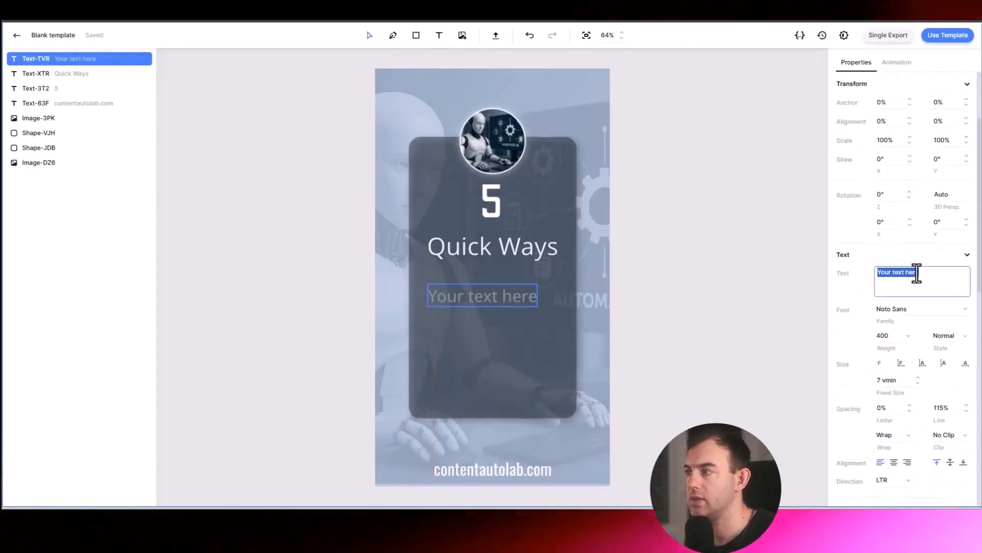
{"action": "type", "text": "That Will"}
{"action": "left_click", "coordinate": [946, 308]}
{"action": "scroll", "coordinate": [895, 220], "scroll_direction": "down", "scroll_amount": 5}
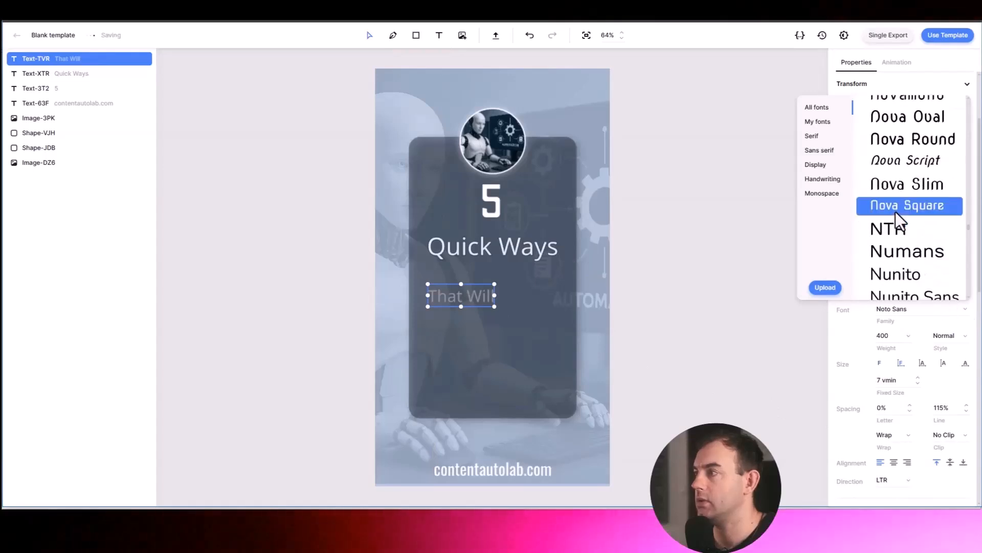
{"action": "scroll", "coordinate": [916, 251], "scroll_direction": "down", "scroll_amount": 2}
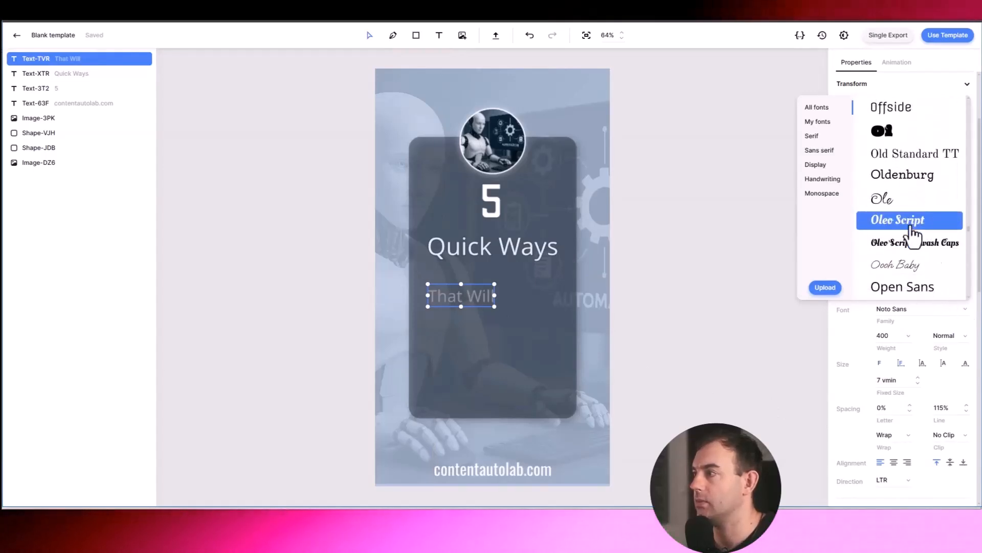
{"action": "left_click", "coordinate": [910, 220]}
{"action": "scroll", "coordinate": [855, 333], "scroll_direction": "down", "scroll_amount": 8}
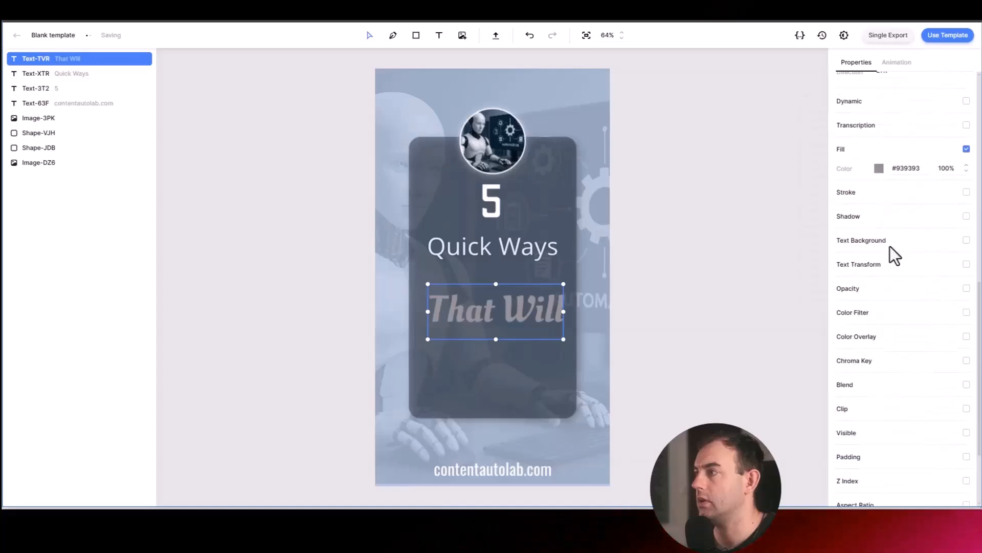
Change the "Quick Ways" text to "Quick Automations" and centre it vertically within its box
{"action": "left_click", "coordinate": [432, 240]}
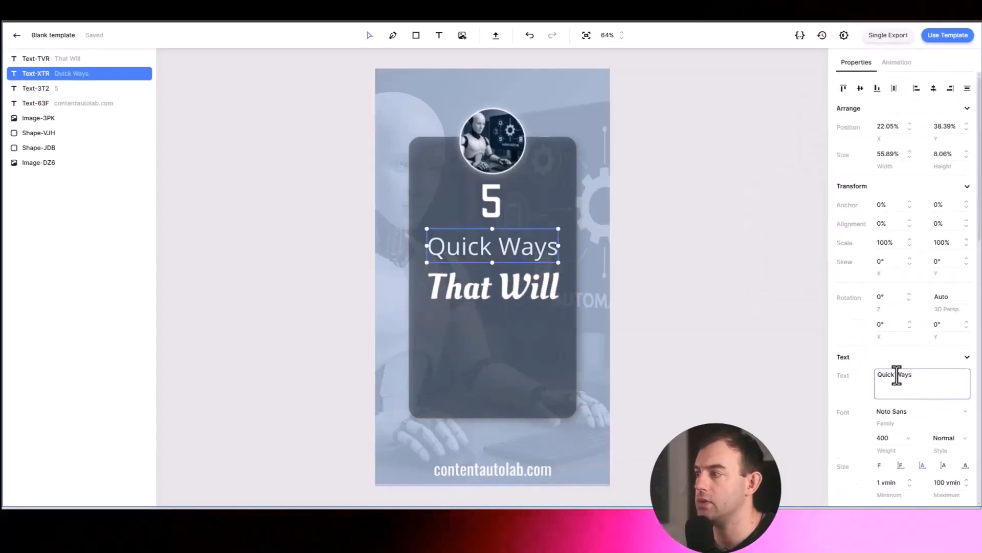
{"action": "left_click_drag", "start_coordinate": [896, 375], "coordinate": [922, 375]}
{"action": "type", "text": "Automations"}
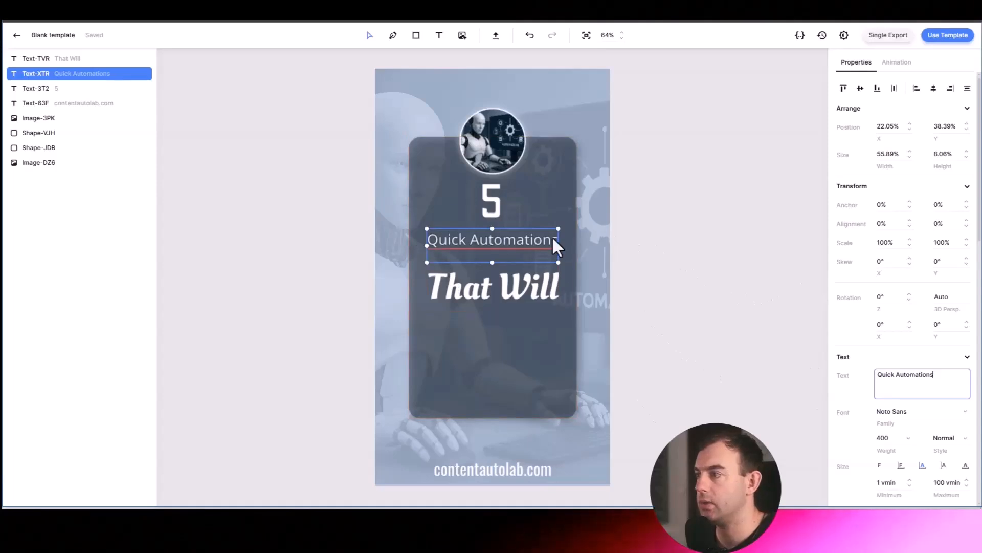
{"action": "left_click", "coordinate": [568, 262]}
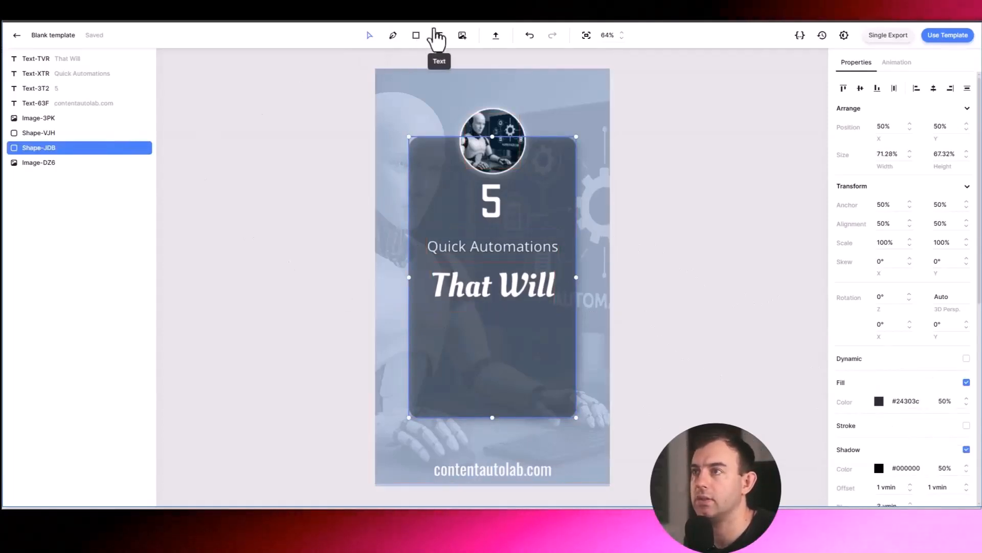
Add the text "Save You" below "That Will" with an auto-sized font, auto-sized width and fixed height
{"action": "left_click", "coordinate": [430, 318]}
{"action": "left_click", "coordinate": [921, 377]}
{"action": "type", "text": "Save You"}
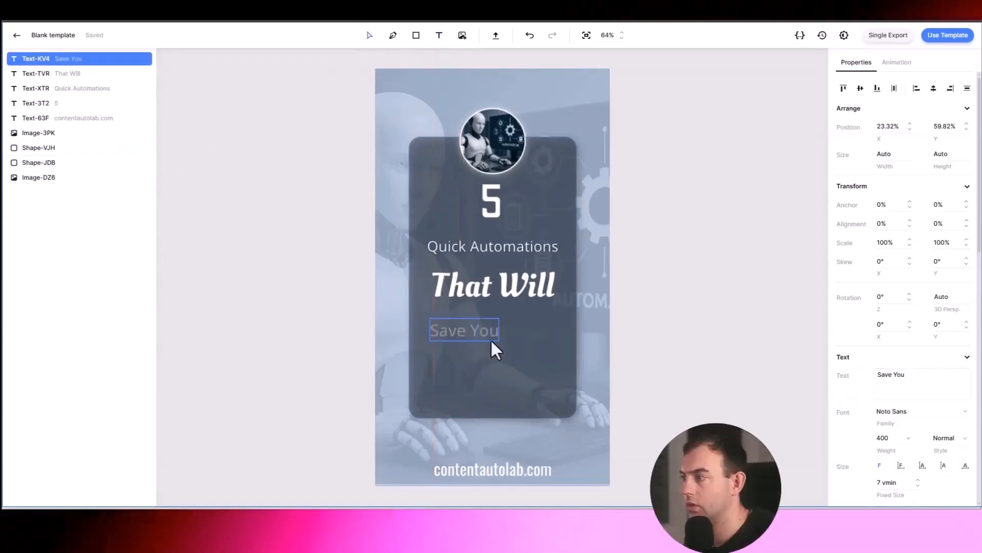
{"action": "scroll", "coordinate": [873, 345], "scroll_direction": "down", "scroll_amount": 4}
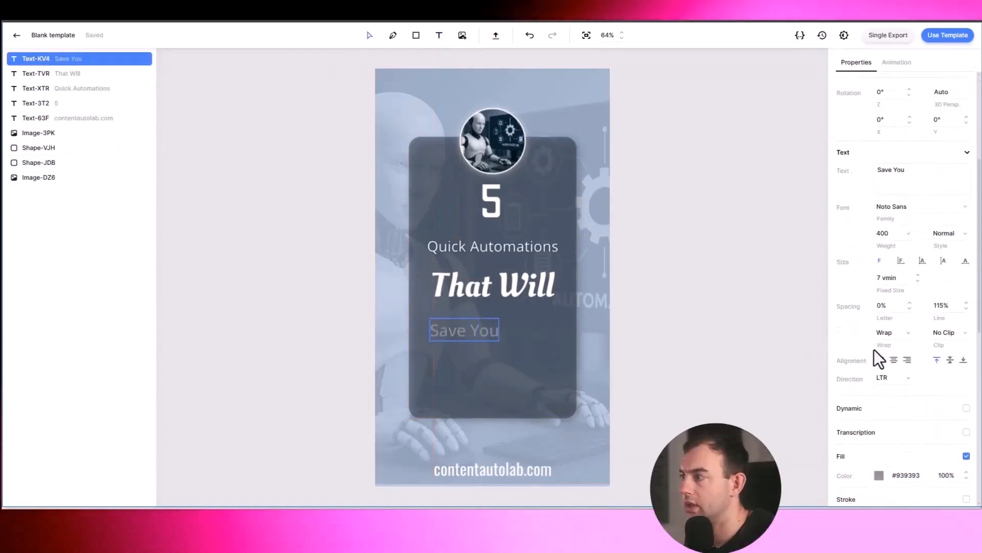
{"action": "left_click", "coordinate": [923, 261]}
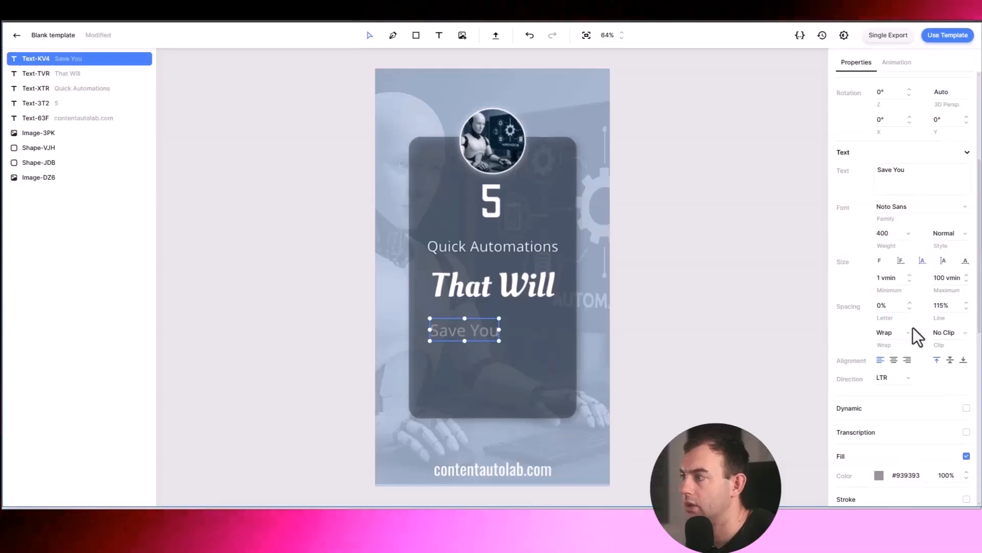
{"action": "left_click", "coordinate": [944, 261]}
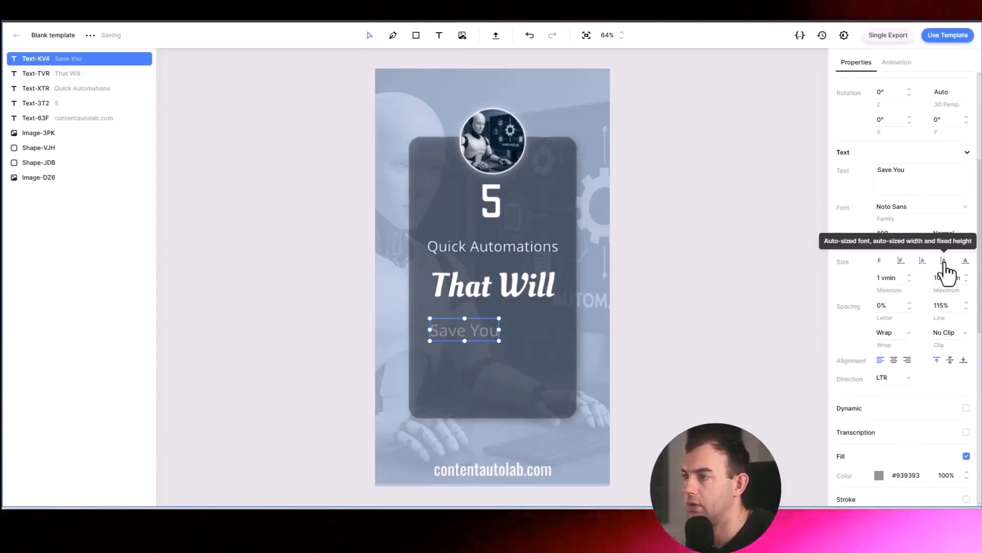
Try a near-white fill colour on the "Save You" text
{"action": "scroll", "coordinate": [918, 364], "scroll_direction": "down", "scroll_amount": 2}
{"action": "left_click", "coordinate": [879, 475]}
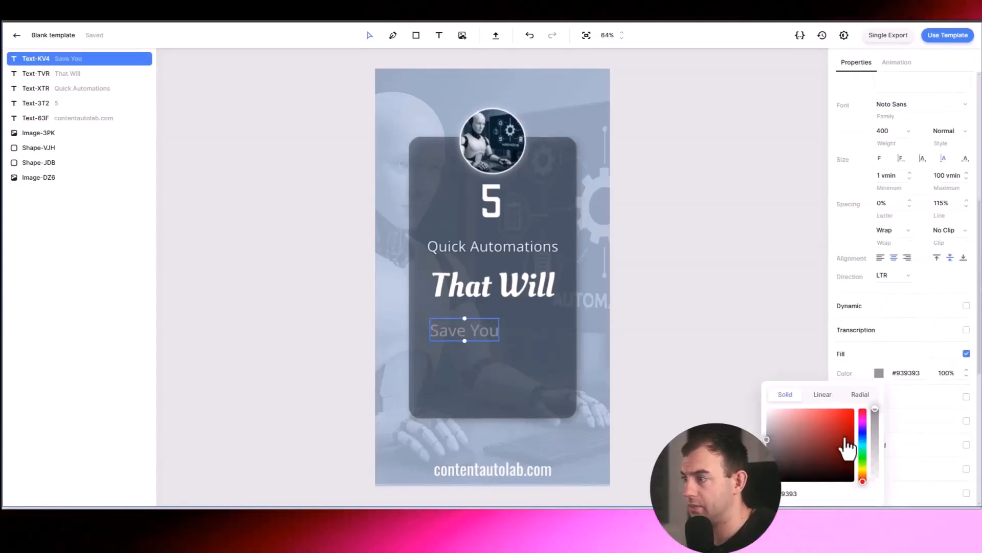
{"action": "left_click_drag", "start_coordinate": [875, 410], "coordinate": [800, 408]}
{"action": "left_click", "coordinate": [717, 275]}
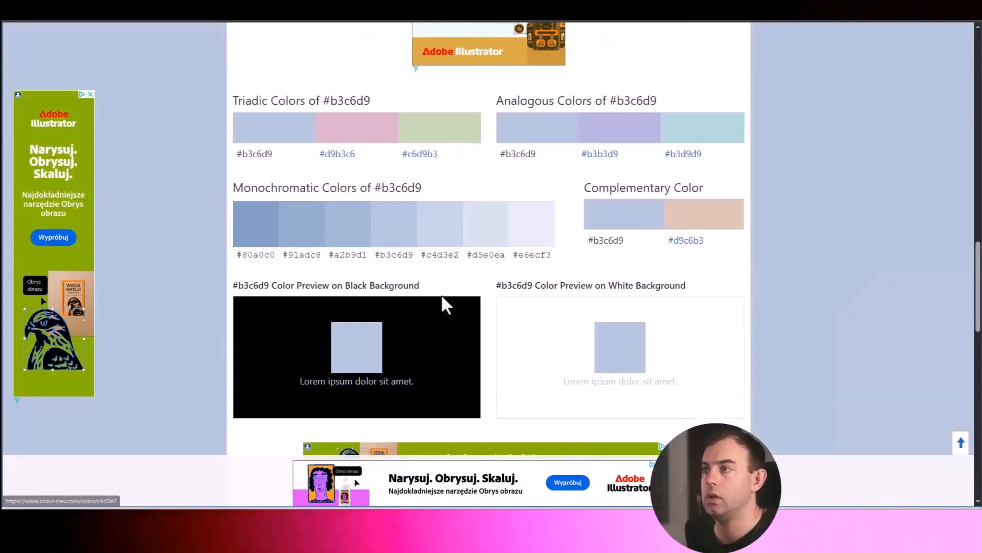
Set the "Save You" fill to the complementary colour #d9c6b3 copied from the colour reference page and enlarge the text under "That Will"
{"action": "scroll", "coordinate": [441, 296], "scroll_direction": "up", "scroll_amount": 2}
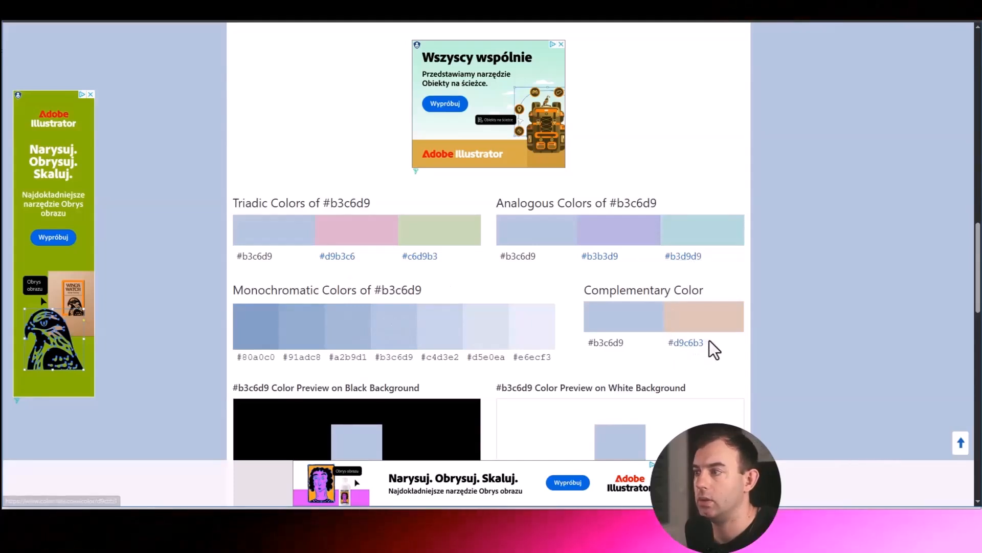
{"action": "left_click_drag", "start_coordinate": [708, 344], "coordinate": [670, 347]}
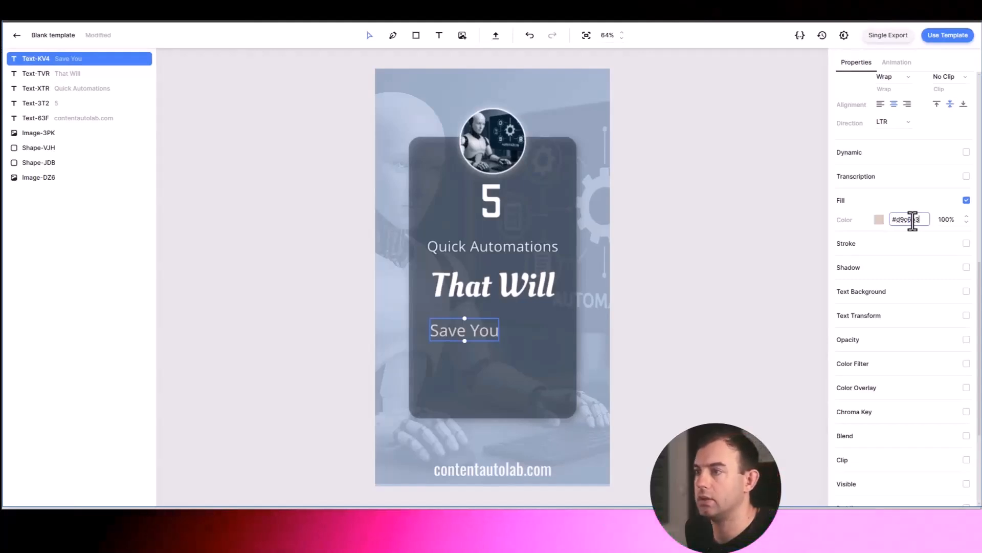
{"action": "left_click", "coordinate": [637, 291]}
{"action": "left_click", "coordinate": [463, 333]}
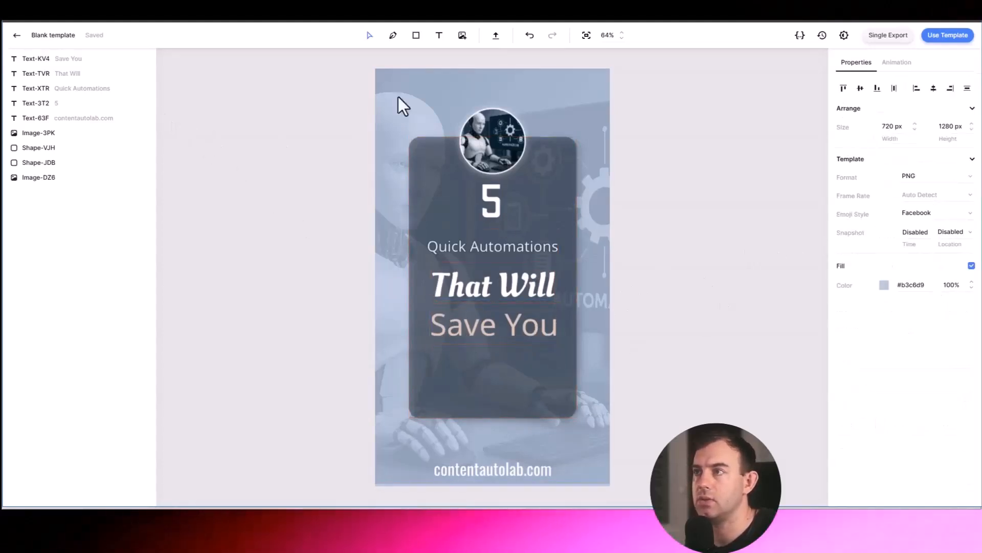
Add the text "15 days per year" below "Save You" with an auto-sized font in a fixed box, centred horizontally
{"action": "left_click", "coordinate": [438, 36]}
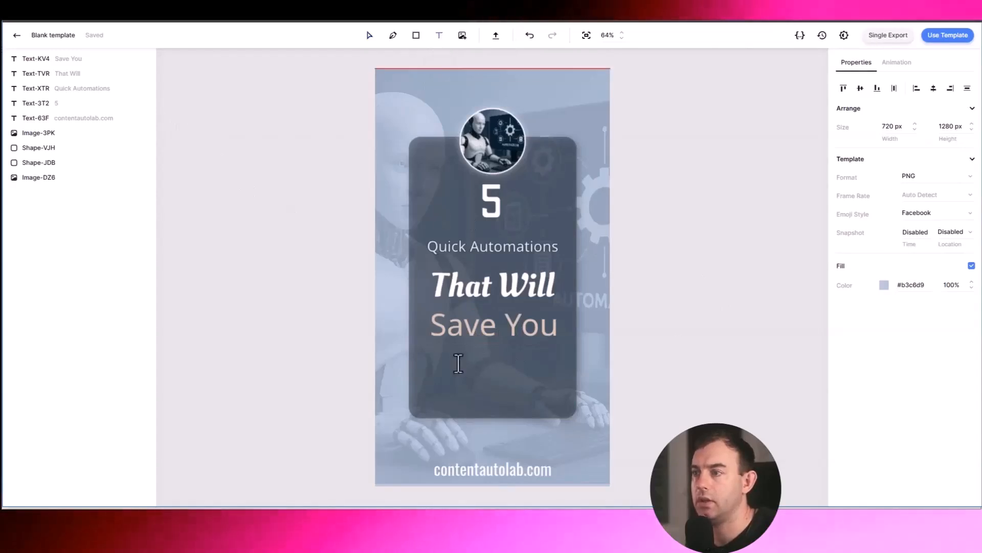
{"action": "left_click", "coordinate": [431, 365]}
{"action": "left_click", "coordinate": [903, 376]}
{"action": "type", "text": "15 d"}
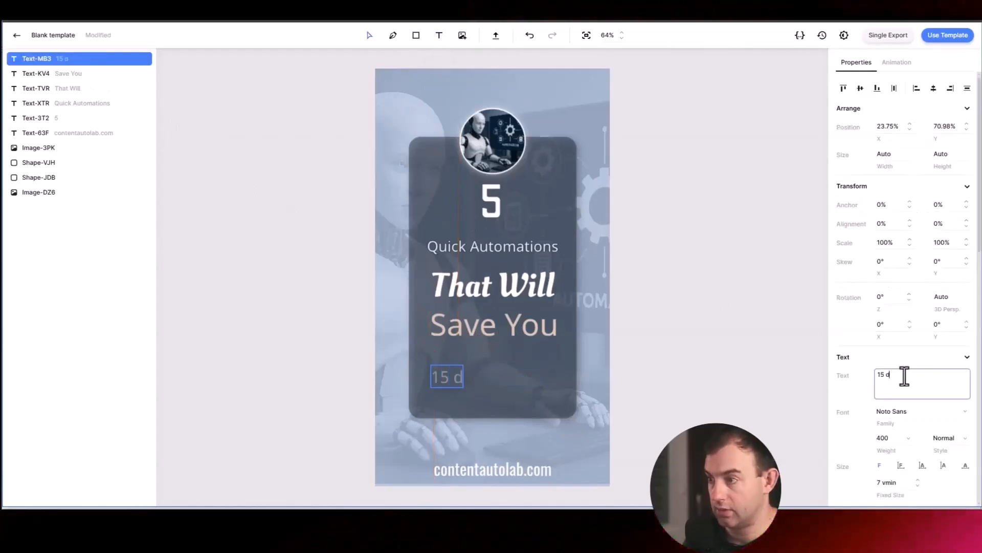
{"action": "type", "text": "ays per"}
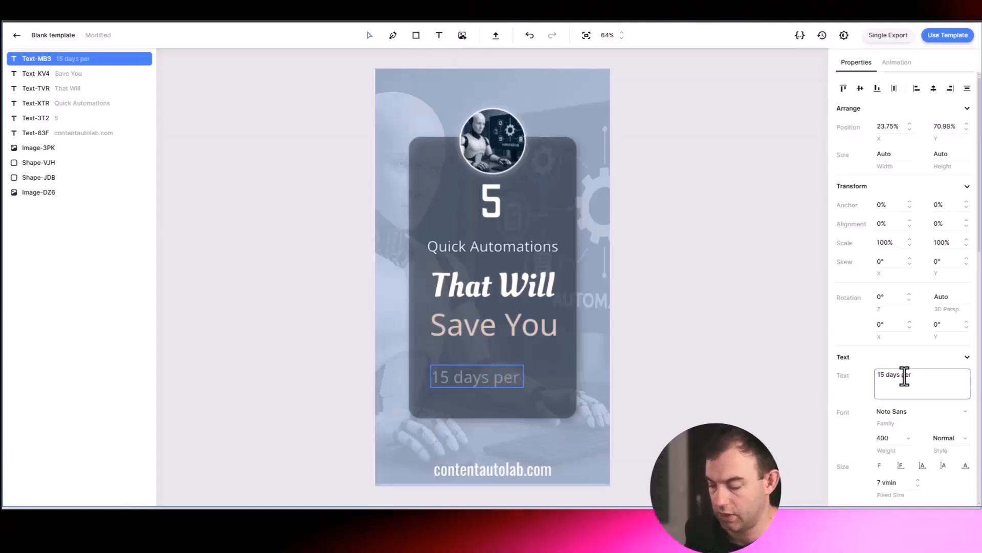
{"action": "type", "text": " year"}
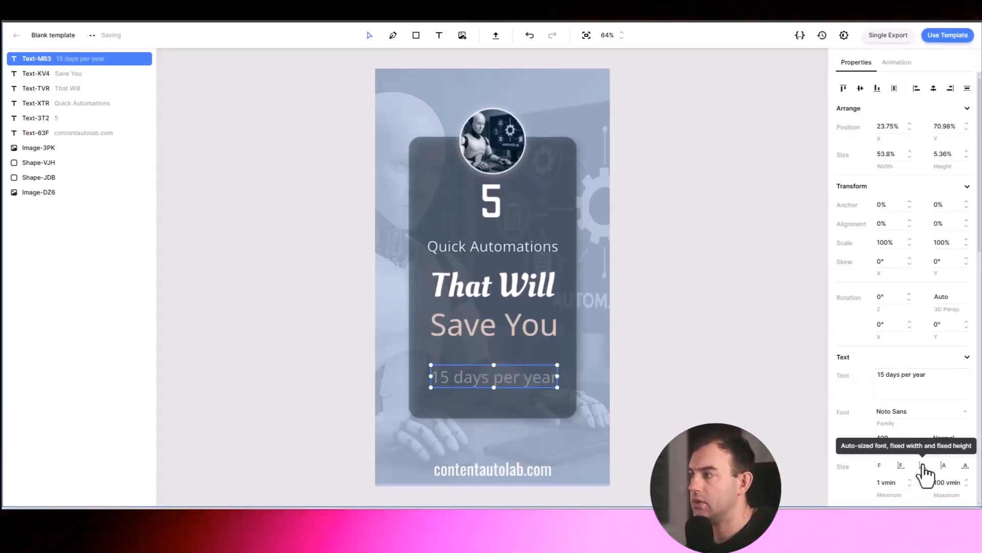
{"action": "left_click", "coordinate": [933, 89]}
Give "15 days per year" the triadic colour #d9b3c6 and an uppercase transform, enlarging its box to fit two lines
{"action": "scroll", "coordinate": [879, 437], "scroll_direction": "down", "scroll_amount": 5}
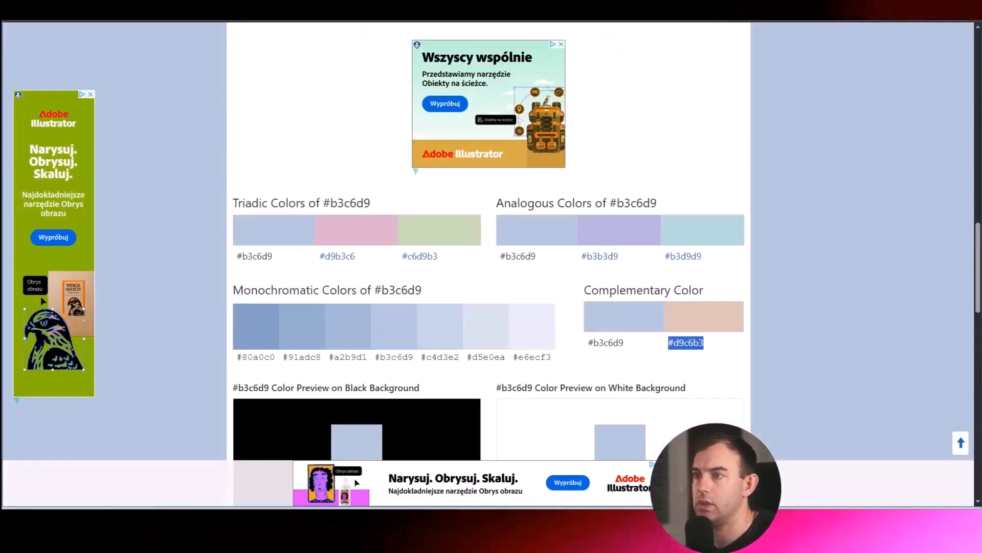
{"action": "left_click", "coordinate": [898, 424]}
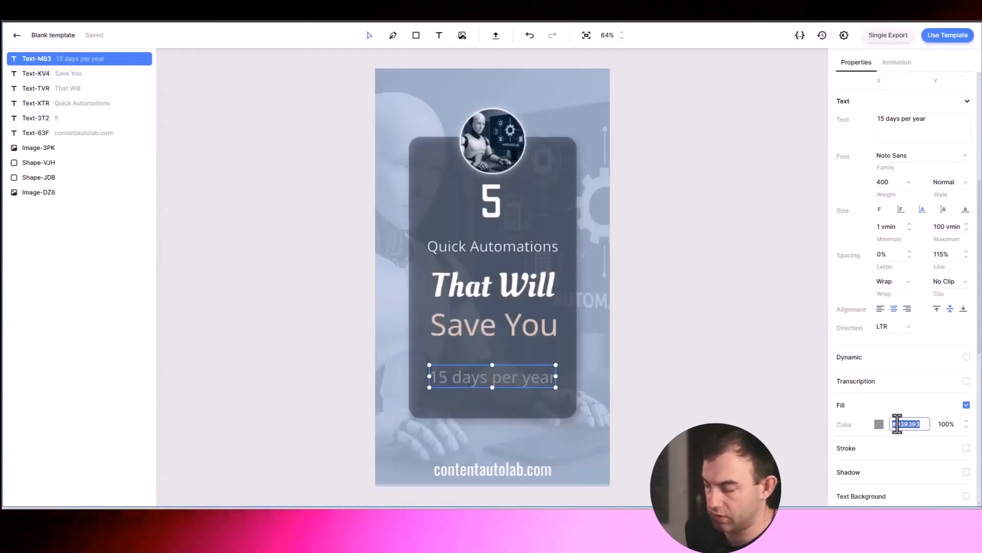
{"action": "type", "text": "#b9b3c6"}
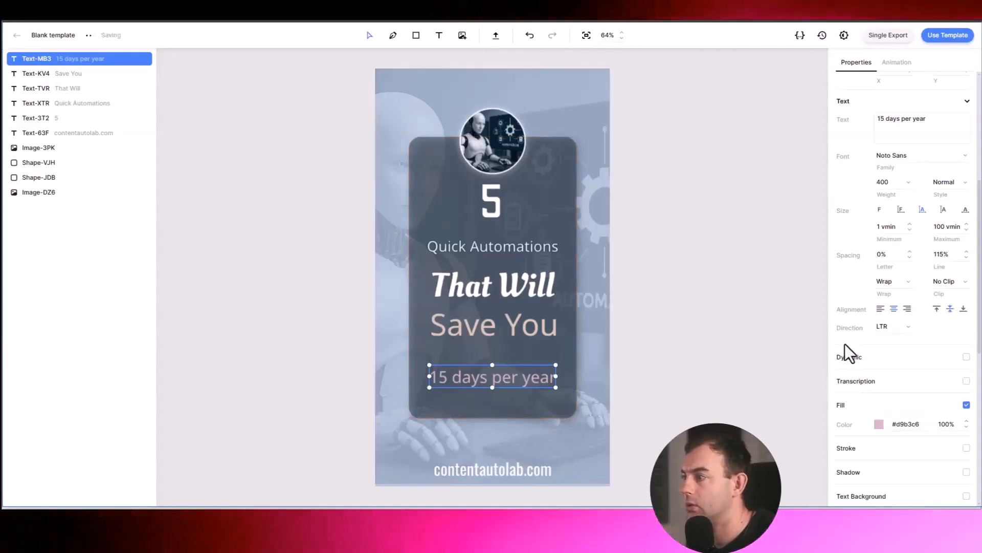
{"action": "scroll", "coordinate": [852, 343], "scroll_direction": "down", "scroll_amount": 4}
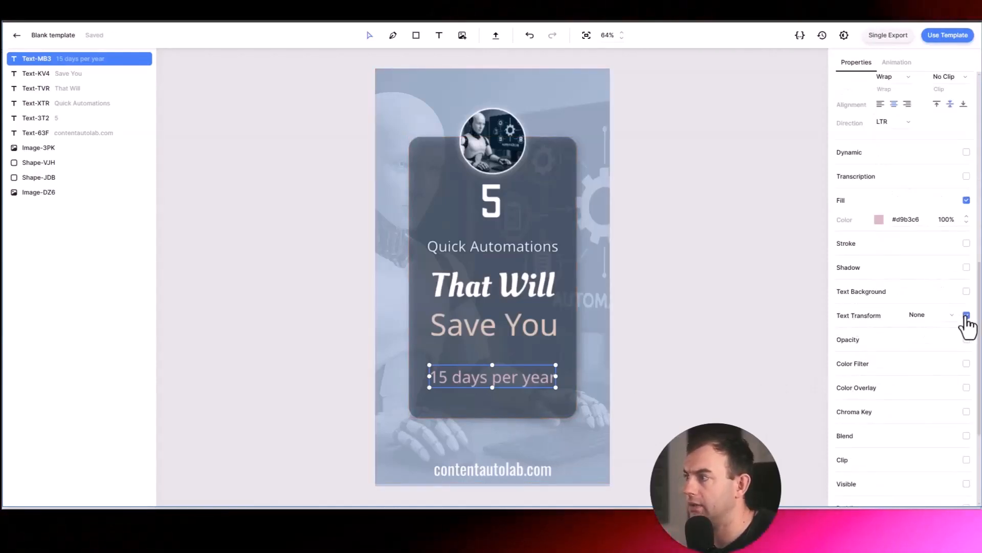
{"action": "left_click", "coordinate": [941, 366]}
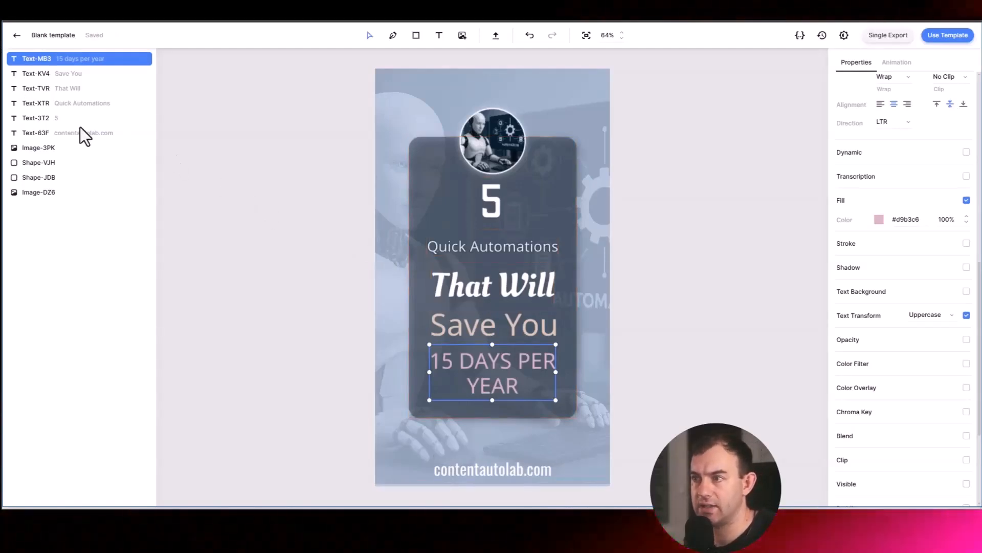
Distribute the five text elements on the rounded panel evenly in the vertical direction
{"action": "left_click", "coordinate": [67, 74], "text": "shift"}
{"action": "left_click", "coordinate": [36, 117], "text": "shift"}
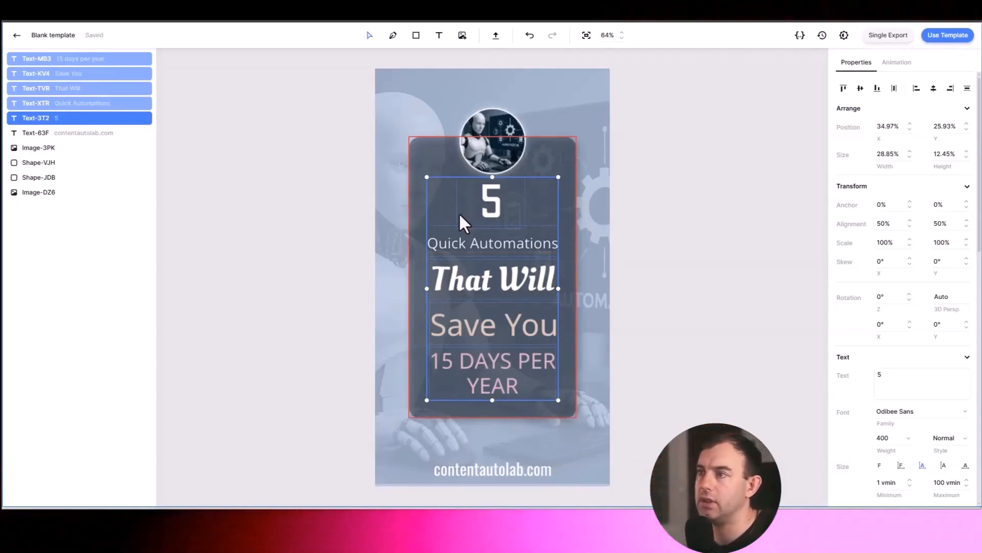
{"action": "left_click", "coordinate": [321, 265]}
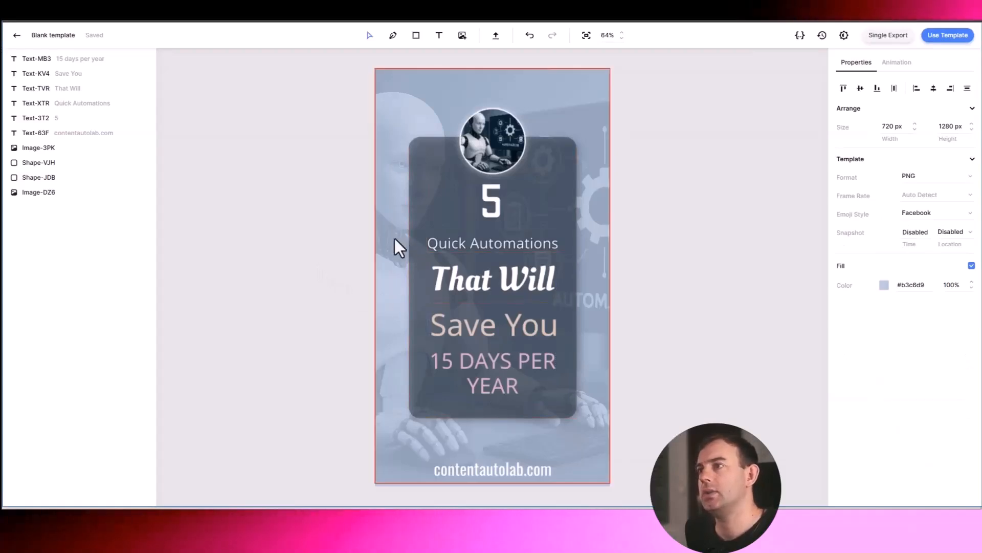
Upload the Content Auto Lab logo image and place it at the canvas's upper left corner
{"action": "scroll", "coordinate": [333, 242], "scroll_direction": "down", "scroll_amount": 1}
{"action": "scroll", "coordinate": [334, 242], "scroll_direction": "up", "scroll_amount": 1}
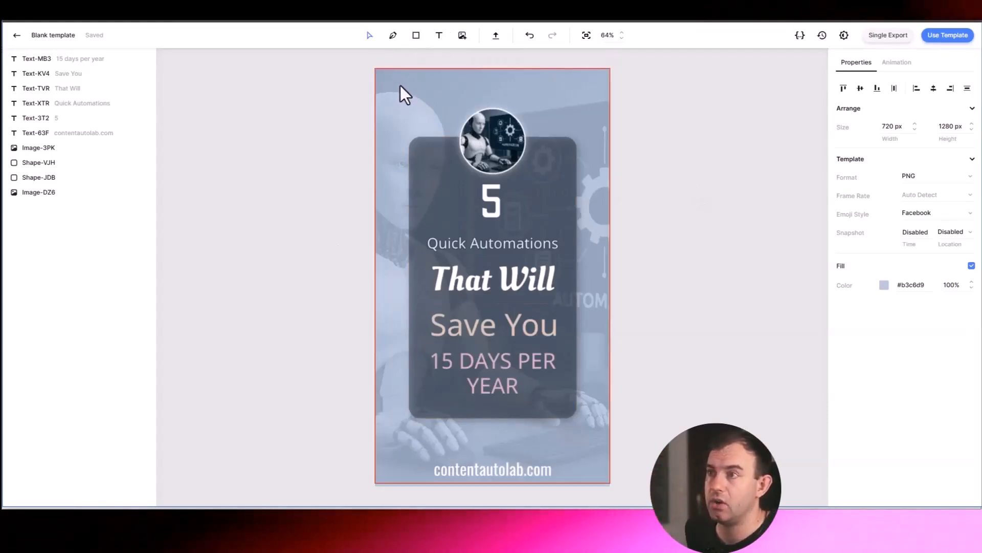
{"action": "left_click", "coordinate": [495, 37]}
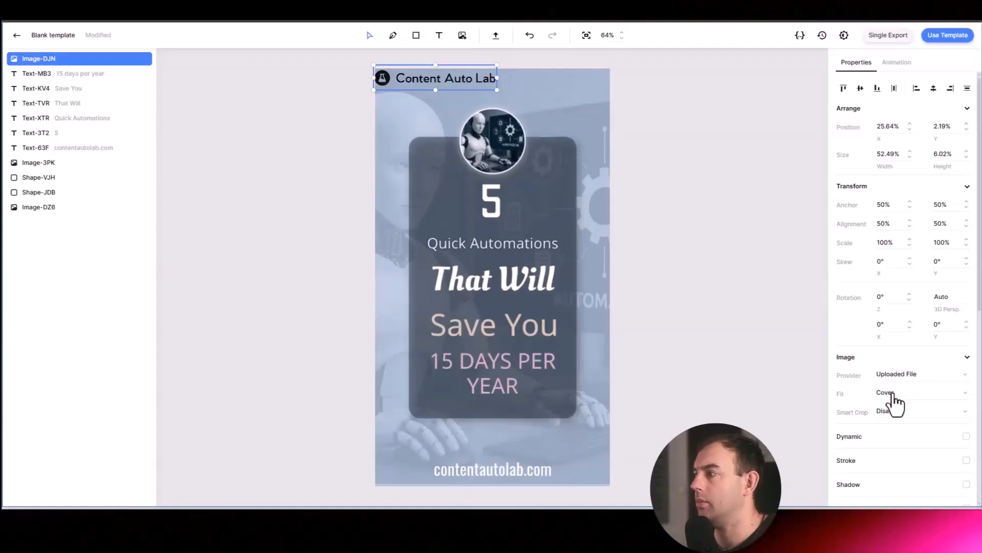
Set the logo image's fit to Contain and centre it horizontally above the round image
{"action": "left_click", "coordinate": [889, 394]}
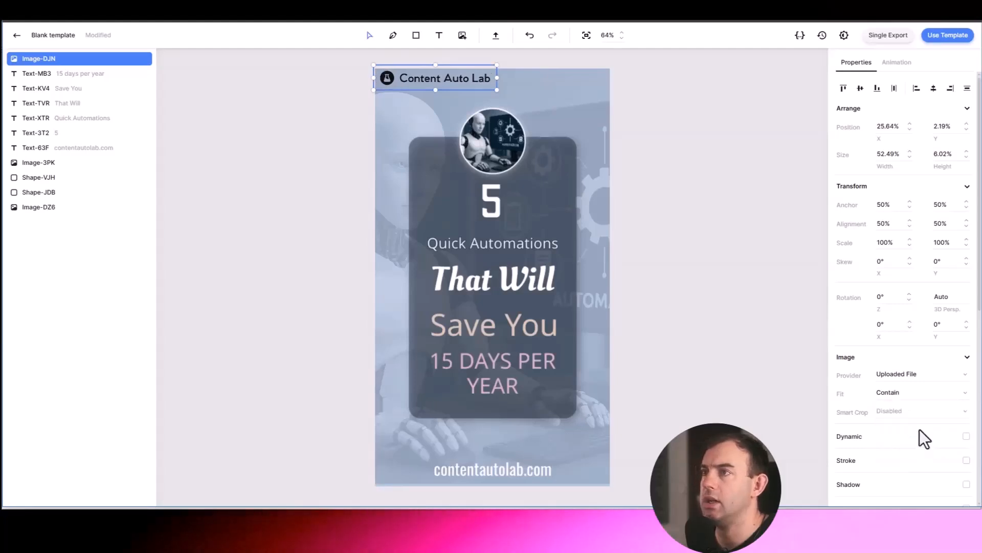
{"action": "left_click_drag", "start_coordinate": [459, 75], "coordinate": [512, 85]}
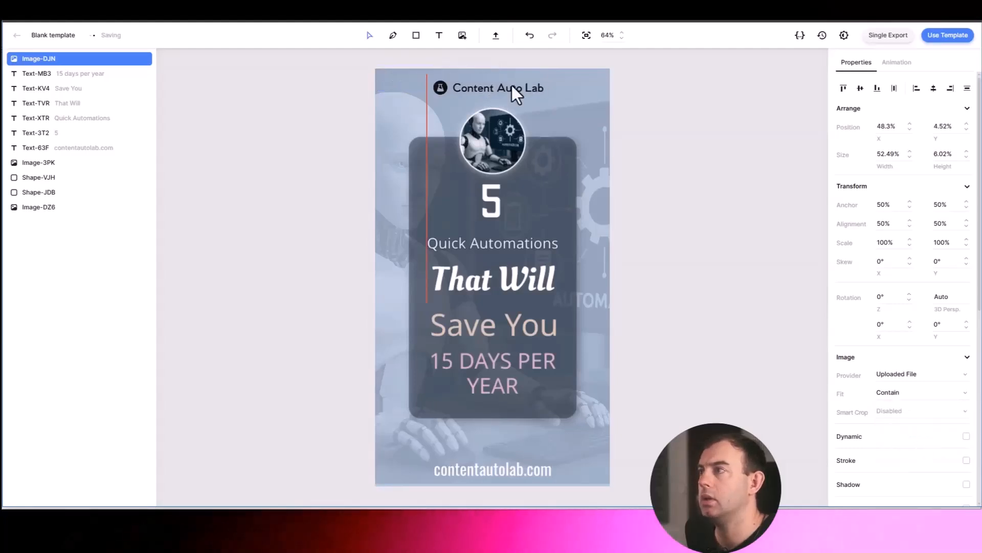
{"action": "left_click", "coordinate": [934, 89]}
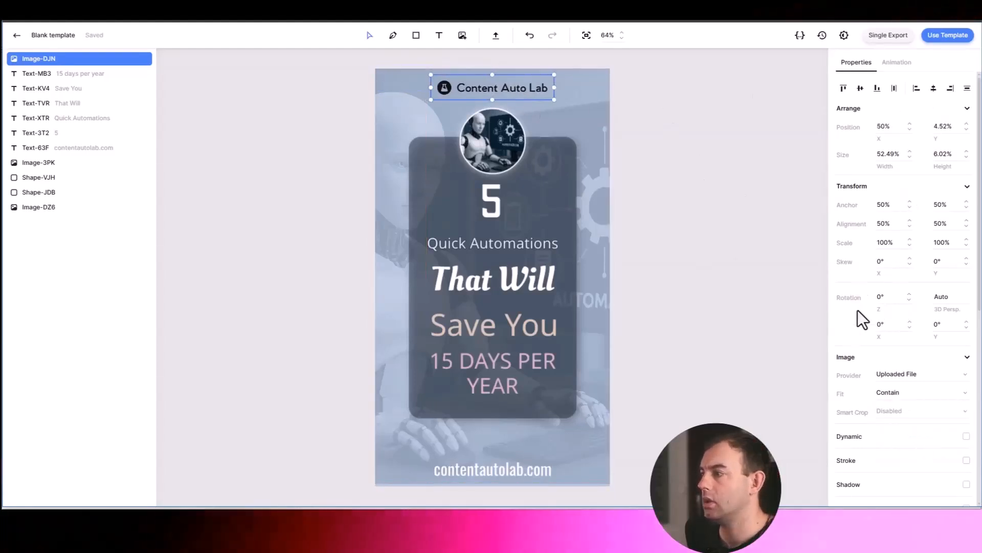
Enable opacity on the logo image and set it to 70%
{"action": "scroll", "coordinate": [868, 299], "scroll_direction": "down", "scroll_amount": 7}
{"action": "scroll", "coordinate": [870, 321], "scroll_direction": "up", "scroll_amount": 7}
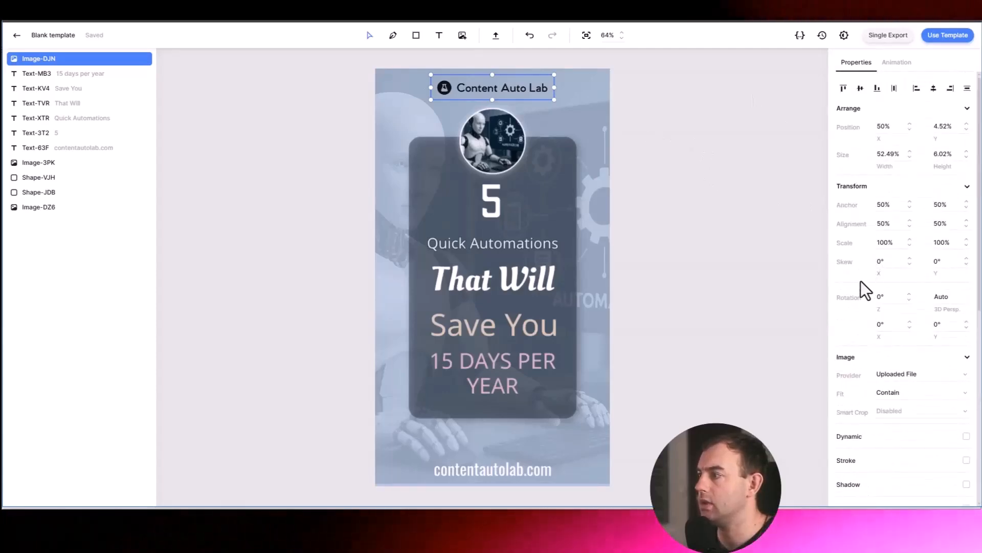
{"action": "scroll", "coordinate": [859, 284], "scroll_direction": "down", "scroll_amount": 5}
{"action": "scroll", "coordinate": [876, 241], "scroll_direction": "down", "scroll_amount": 1}
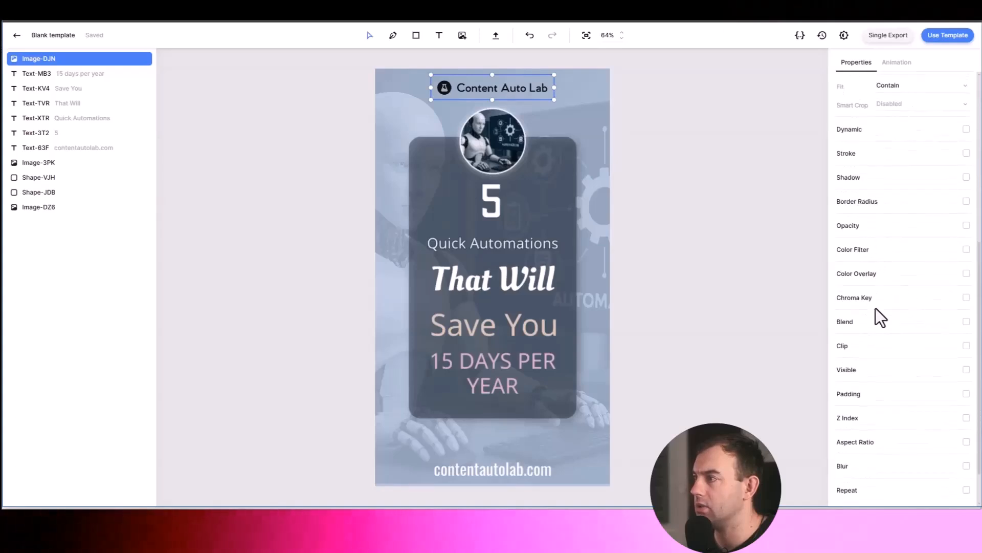
{"action": "left_click", "coordinate": [966, 225]}
{"action": "double_click", "coordinate": [925, 226]}
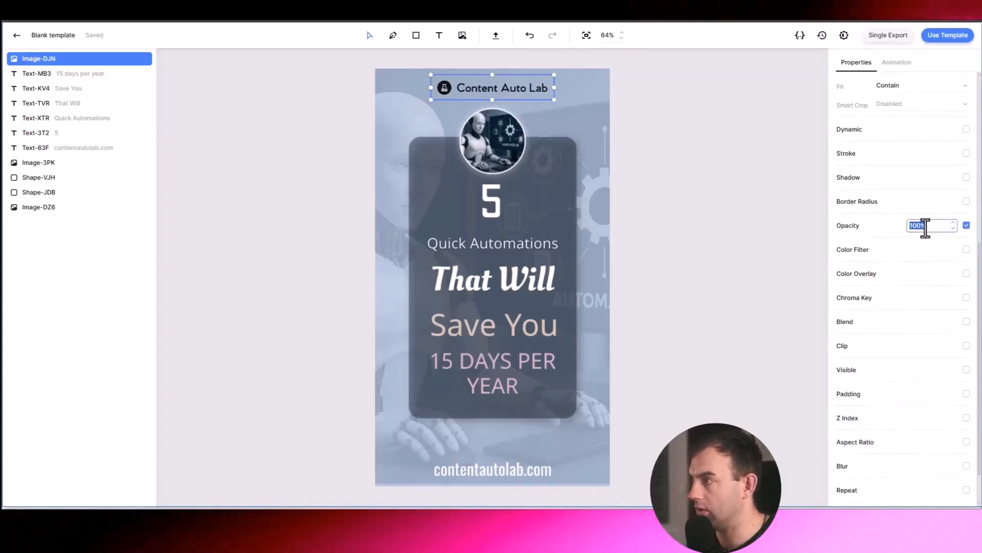
{"action": "left_click", "coordinate": [695, 208]}
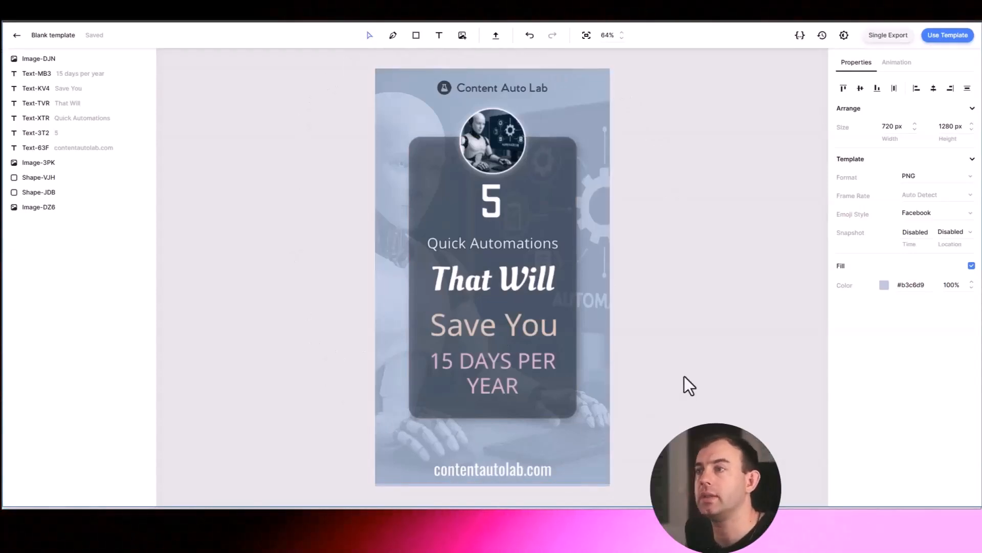
Rename the round robot image's layer as "Image"
{"action": "left_click", "coordinate": [45, 164]}
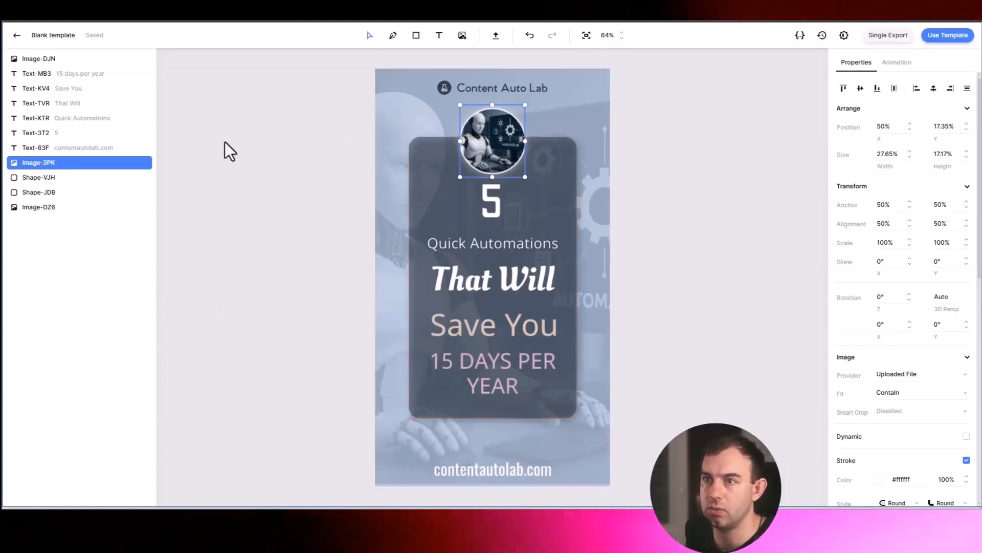
{"action": "right_click", "coordinate": [48, 165]}
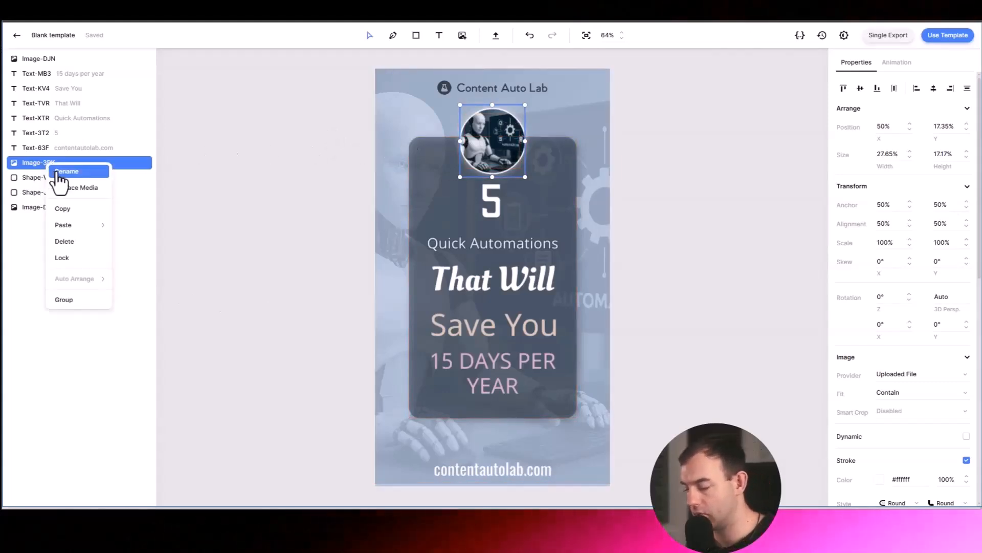
{"action": "left_click", "coordinate": [67, 172]}
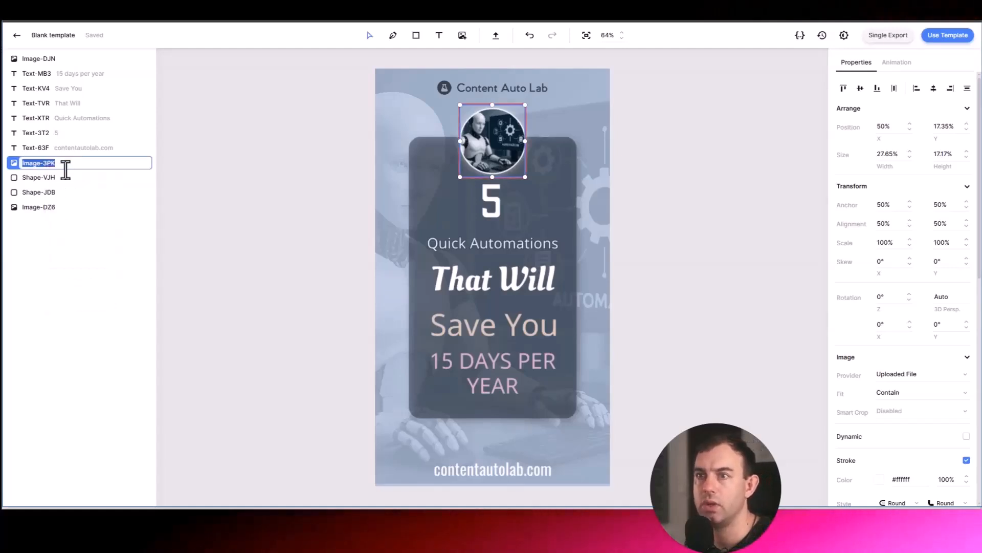
{"action": "left_click", "coordinate": [63, 163]}
{"action": "key", "text": "BackSpace"}
{"action": "key", "text": "BackSpace"}
{"action": "key", "text": "BackSpace"}
{"action": "key", "text": "BackSpace"}
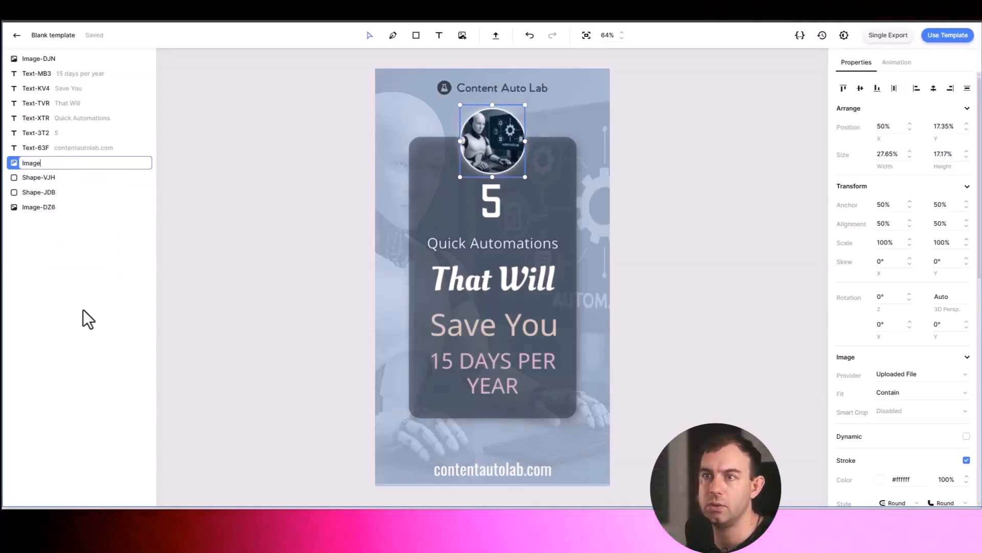
Rename the full-size background image's layer as "Image"
{"action": "right_click", "coordinate": [51, 207]}
{"action": "left_click", "coordinate": [60, 215]}
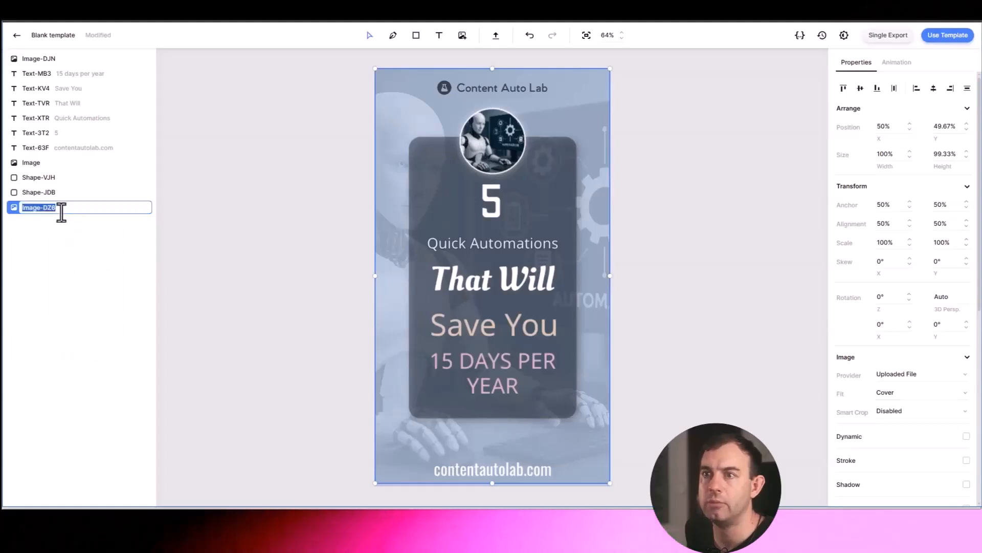
{"action": "left_click", "coordinate": [63, 208]}
{"action": "key", "text": "BackSpace"}
{"action": "key", "text": "BackSpace"}
{"action": "key", "text": "BackSpace"}
{"action": "key", "text": "BackSpace"}
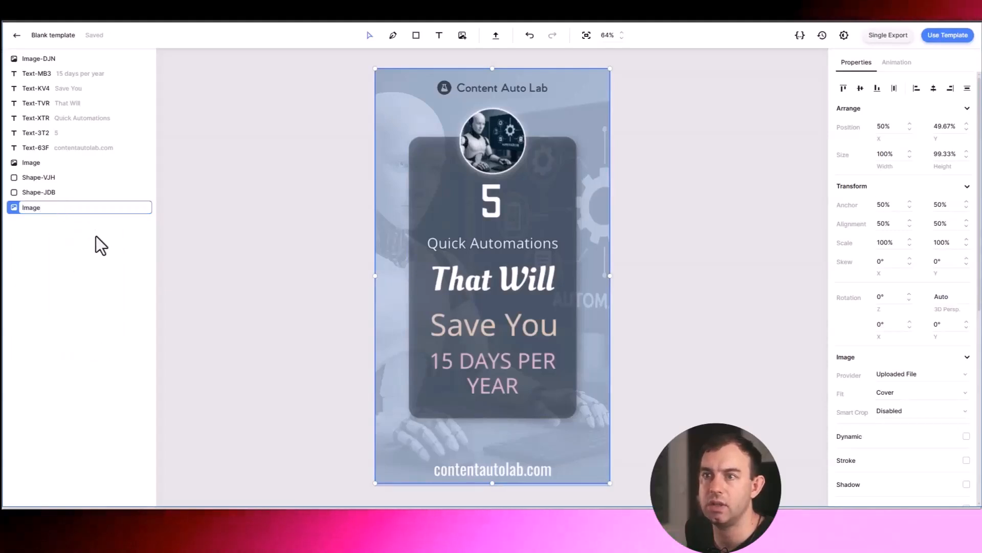
{"action": "left_click", "coordinate": [97, 235]}
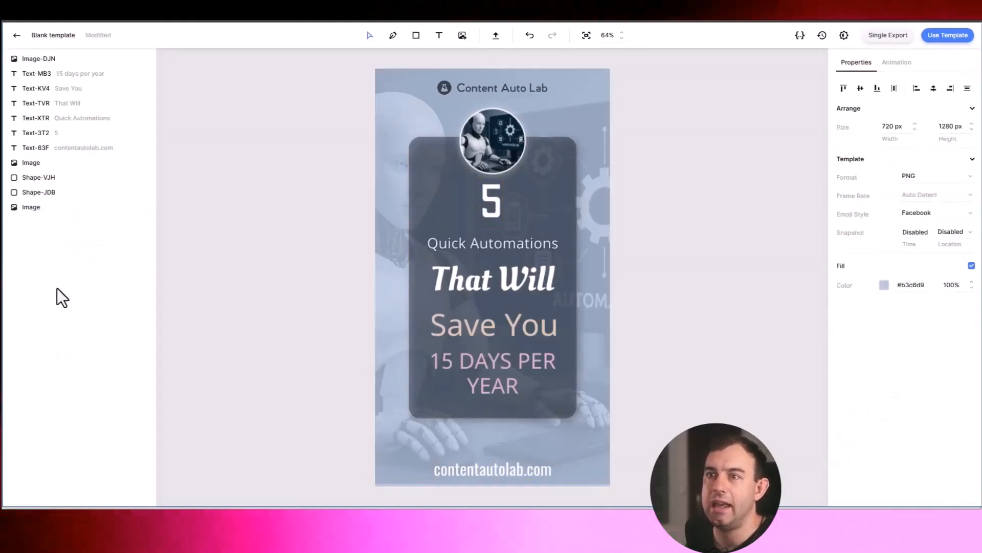
Delete the small rounded shape, Shape-VJH, behind the round image
{"action": "left_click", "coordinate": [52, 193]}
{"action": "left_click", "coordinate": [51, 179]}
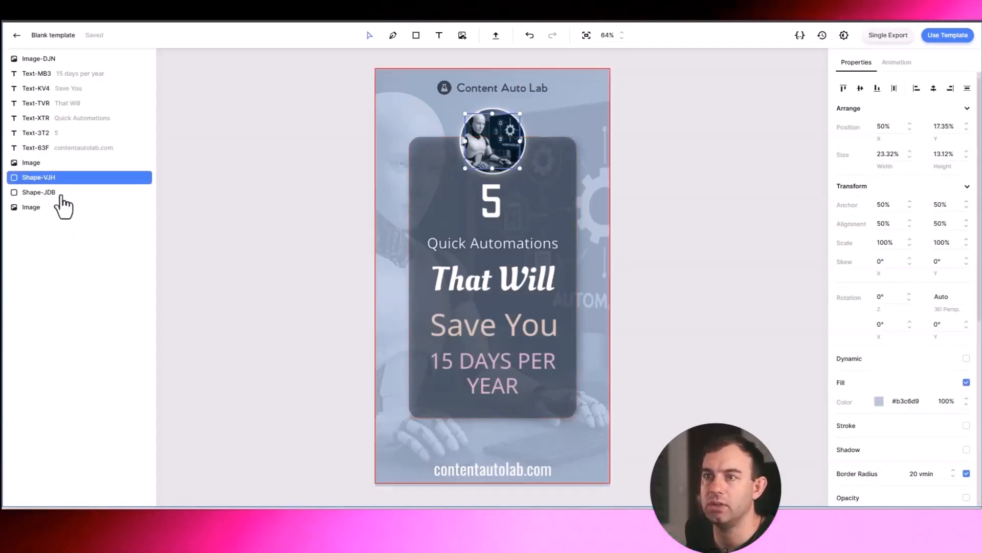
{"action": "right_click", "coordinate": [56, 180]}
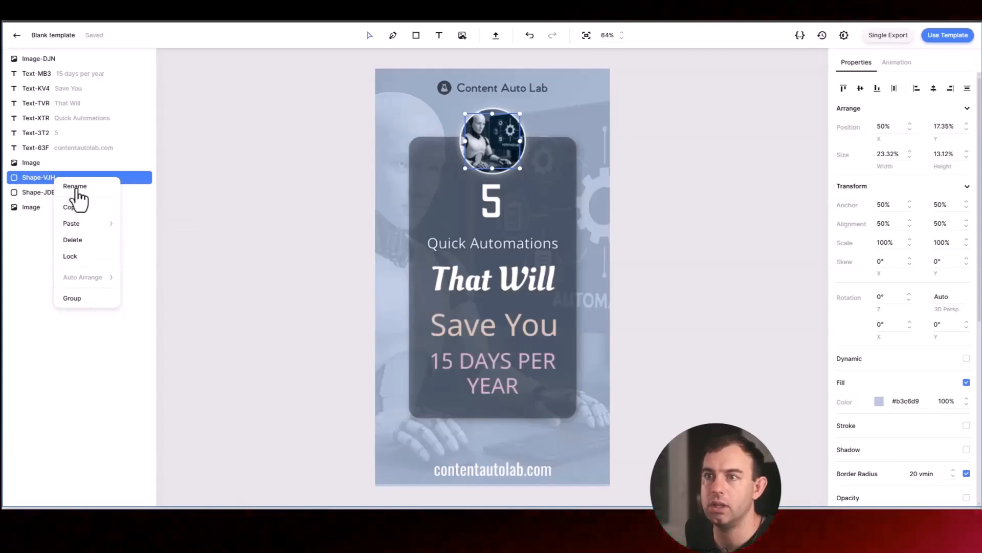
{"action": "left_click", "coordinate": [24, 281]}
{"action": "left_click", "coordinate": [36, 178]}
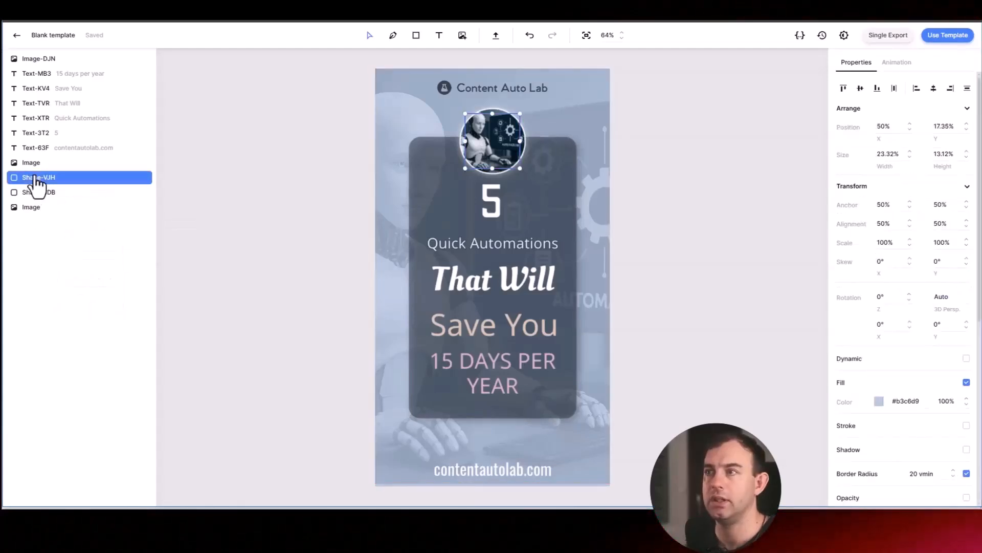
{"action": "left_click", "coordinate": [34, 182]}
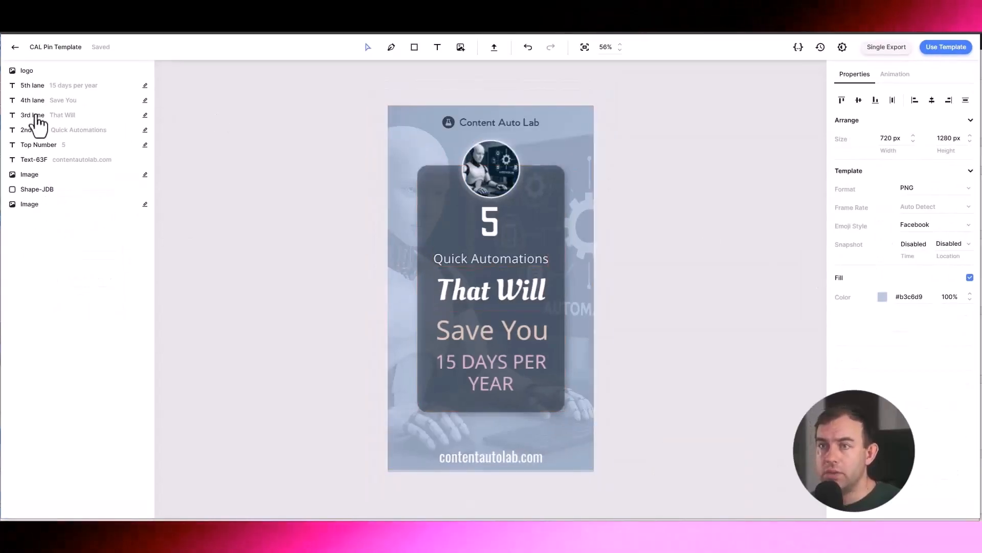
Rename the contentautolab.com text layer as "website addresss"
{"action": "left_click", "coordinate": [45, 160]}
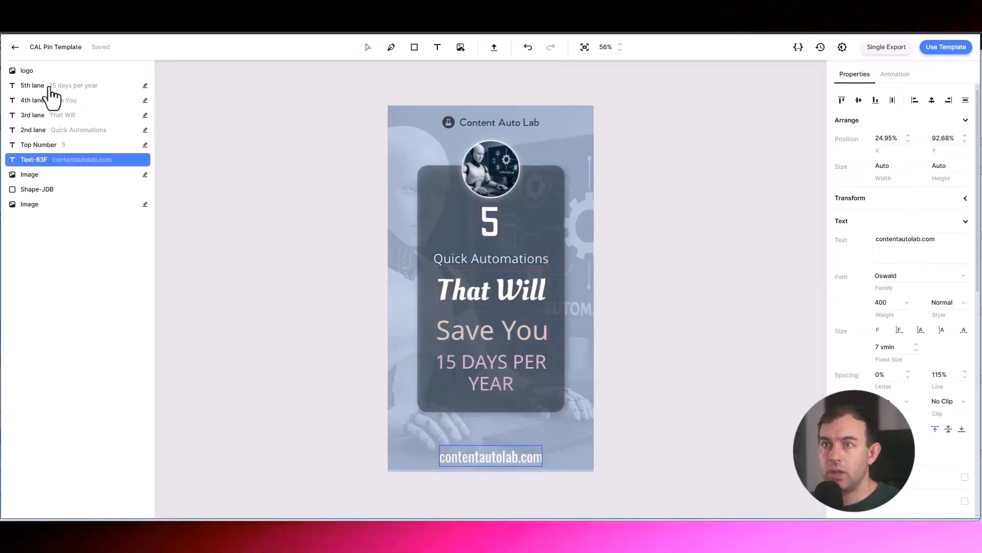
{"action": "left_click", "coordinate": [35, 85]}
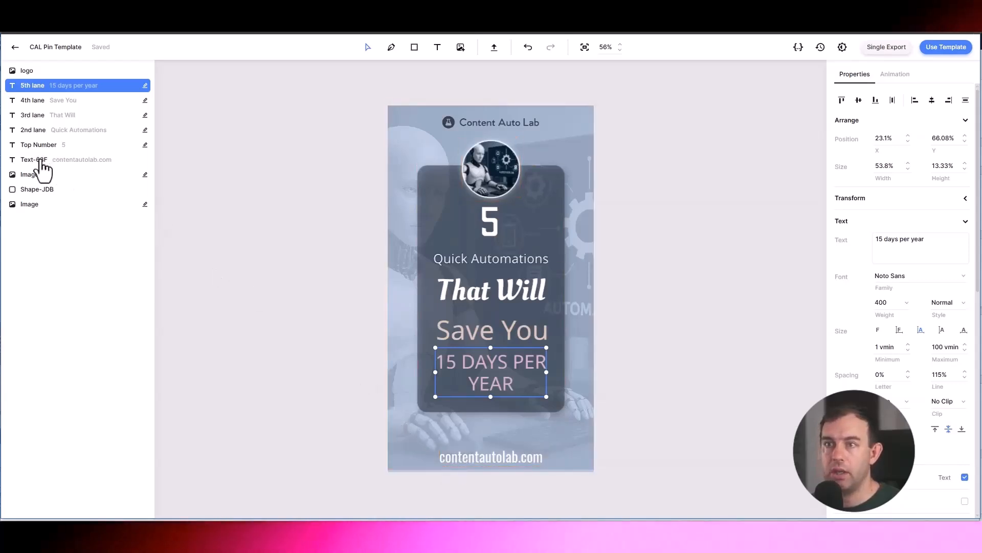
{"action": "right_click", "coordinate": [64, 165]}
{"action": "left_click", "coordinate": [69, 167]}
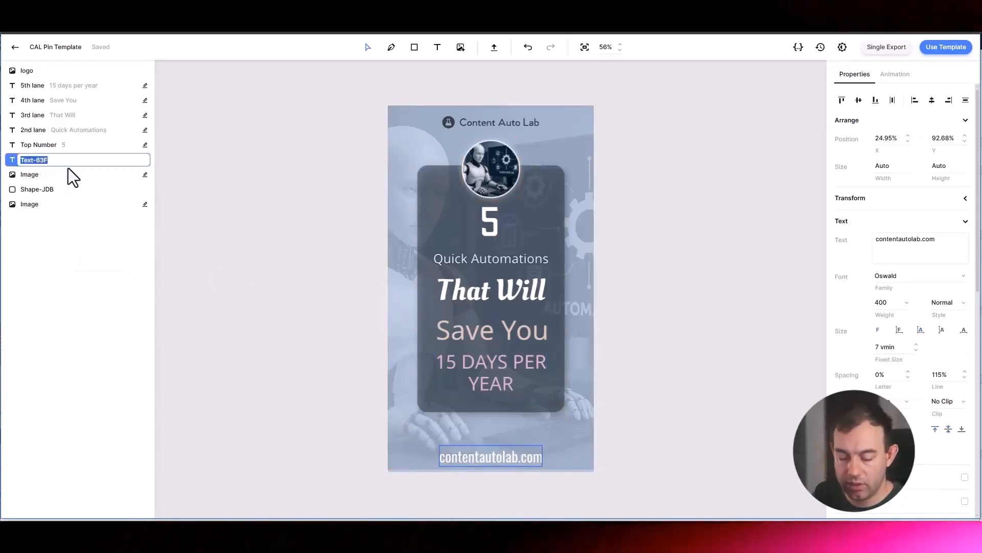
{"action": "type", "text": "webs"}
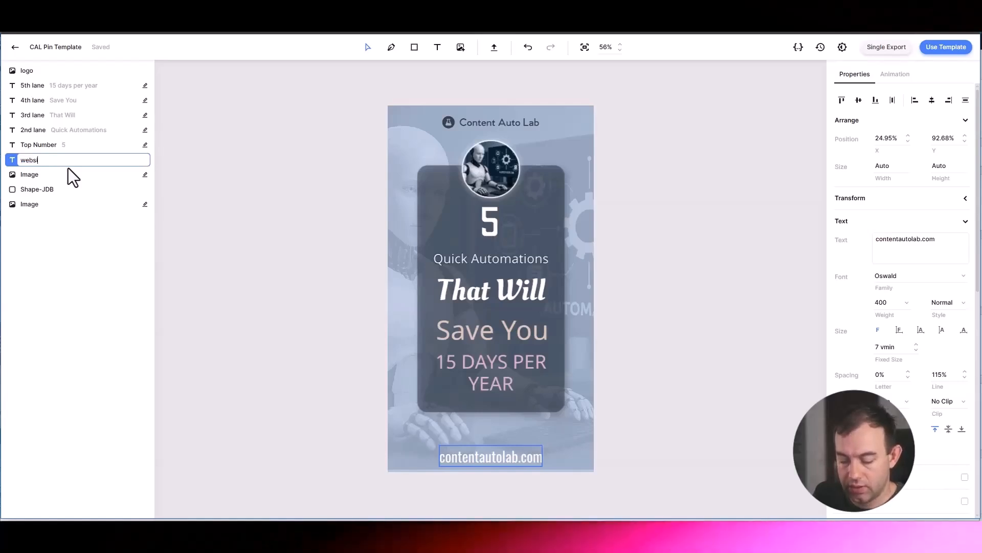
{"action": "type", "text": "ite addresss"}
{"action": "key", "text": "Return"}
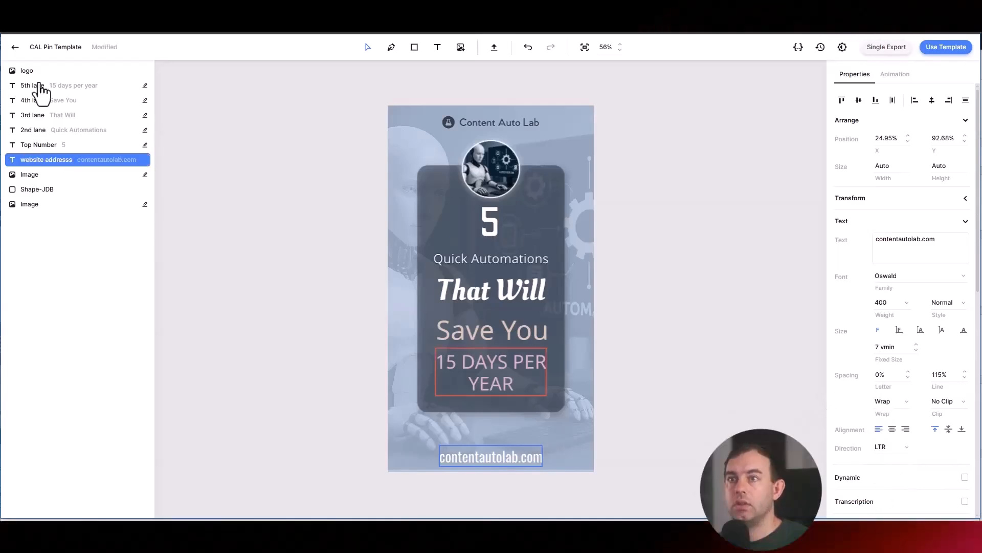
Review the named text layers one by one, from Top Number up to 5th lane
{"action": "left_click", "coordinate": [49, 145]}
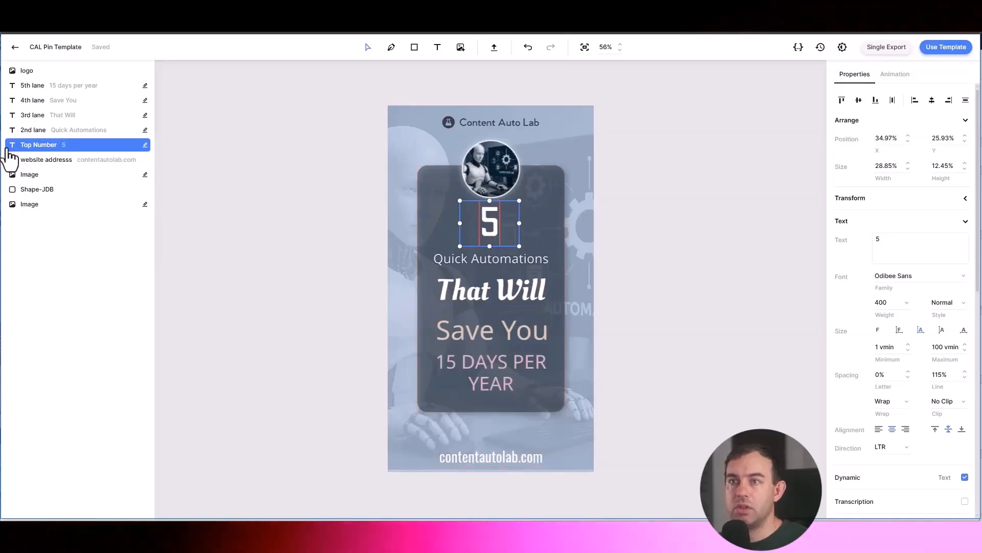
{"action": "left_click", "coordinate": [41, 132]}
{"action": "left_click", "coordinate": [41, 116]}
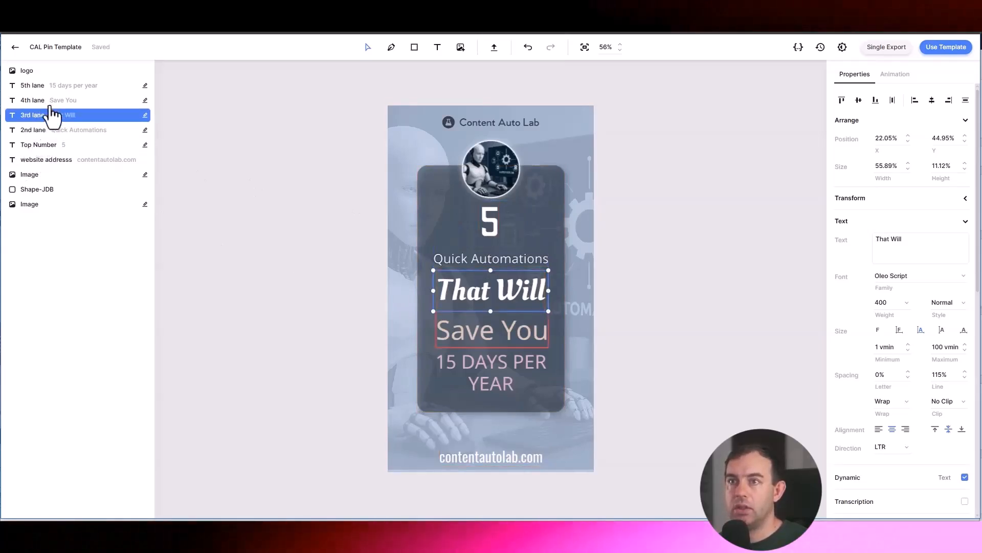
{"action": "left_click", "coordinate": [48, 101]}
{"action": "left_click", "coordinate": [43, 86]}
{"action": "right_click", "coordinate": [41, 85]}
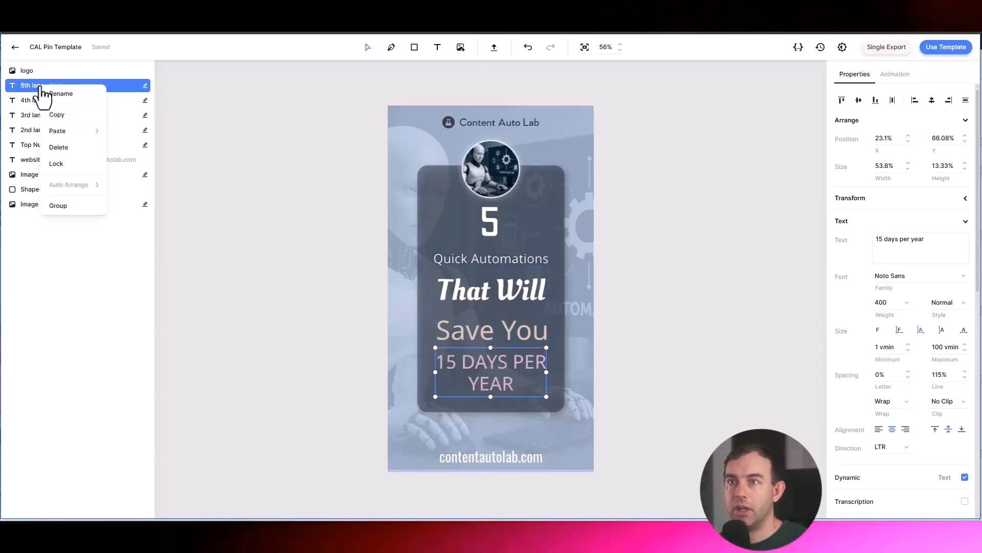
{"action": "left_click", "coordinate": [82, 351]}
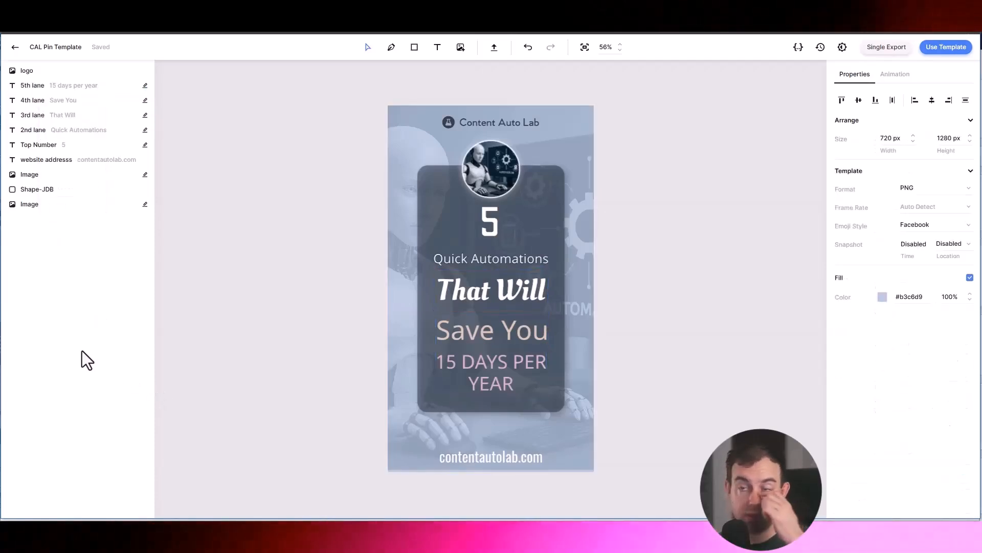
Compare the Dynamic setting of the logo, the numbered text lanes and the website address
{"action": "left_click", "coordinate": [50, 74]}
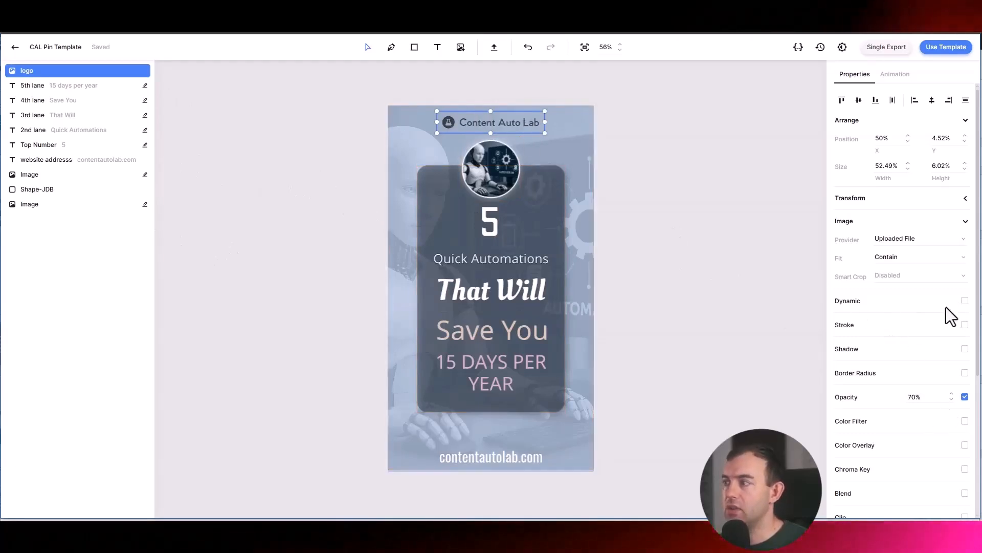
{"action": "left_click", "coordinate": [24, 90]}
{"action": "left_click", "coordinate": [31, 102]}
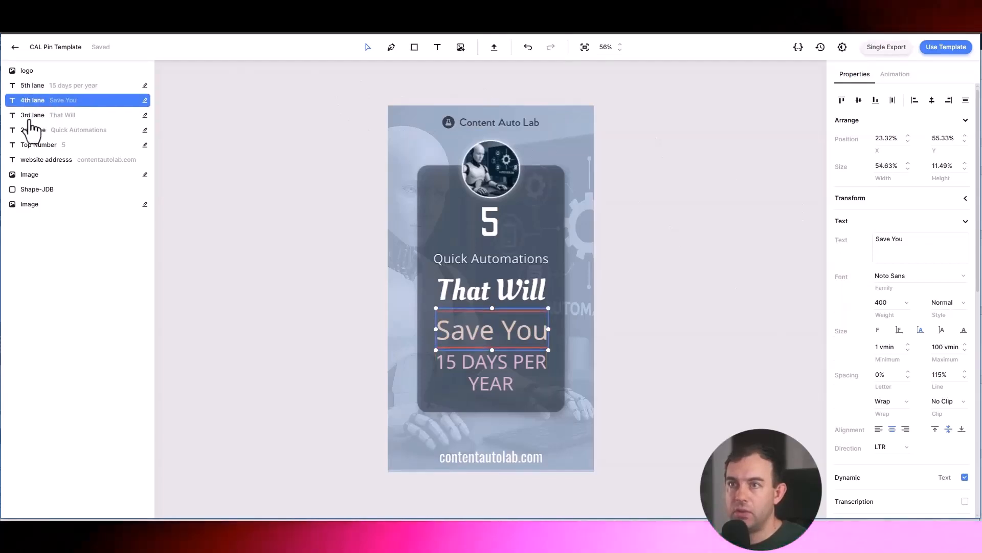
{"action": "left_click", "coordinate": [29, 118]}
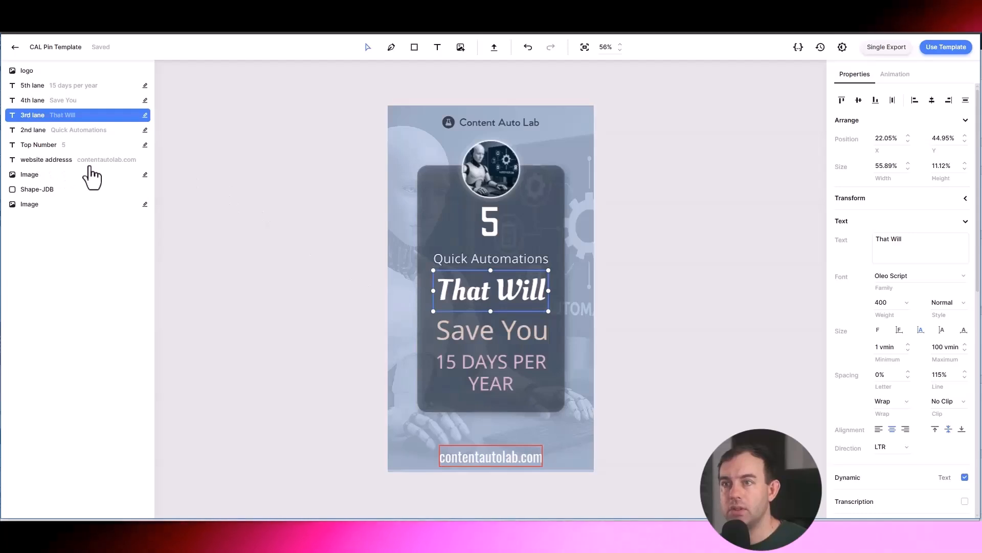
{"action": "left_click", "coordinate": [92, 161]}
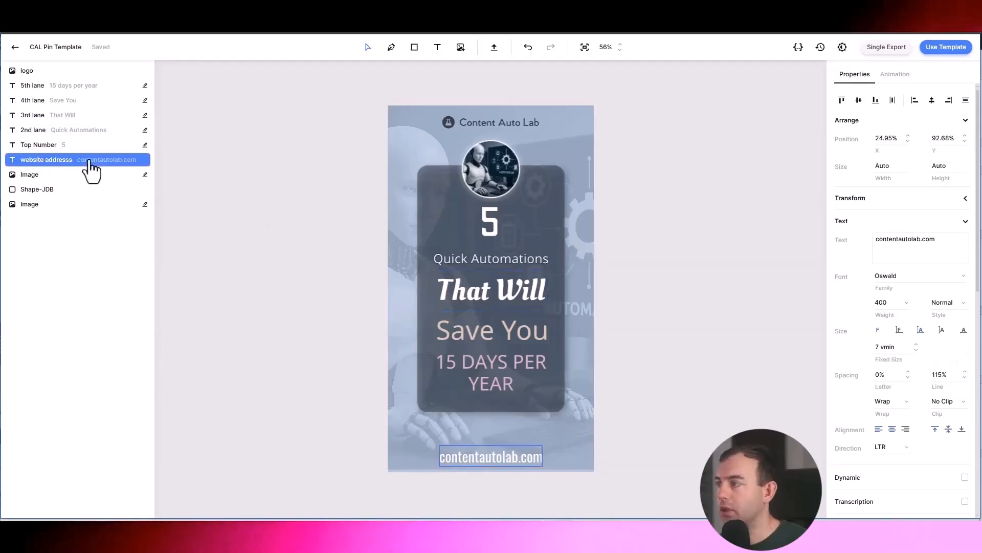
Select the five text lines on the panel together to examine their Dynamic text setting, and check the background image's dynamic source
{"action": "left_click", "coordinate": [62, 146]}
{"action": "left_click", "coordinate": [64, 130], "text": "shift"}
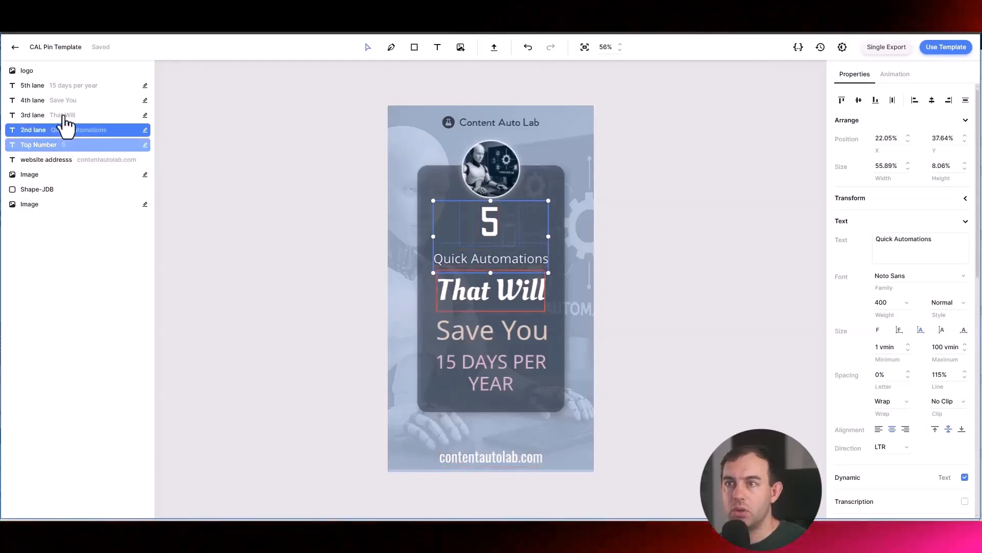
{"action": "left_click", "coordinate": [63, 116], "text": "shift"}
{"action": "left_click", "coordinate": [70, 100], "text": "shift"}
{"action": "left_click", "coordinate": [73, 86], "text": "shift"}
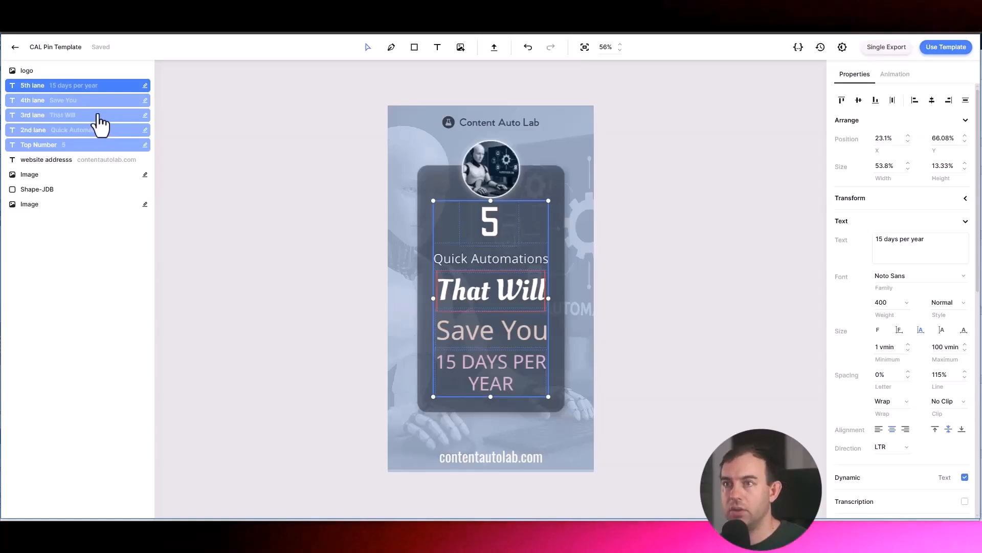
{"action": "scroll", "coordinate": [892, 358], "scroll_direction": "down", "scroll_amount": 4}
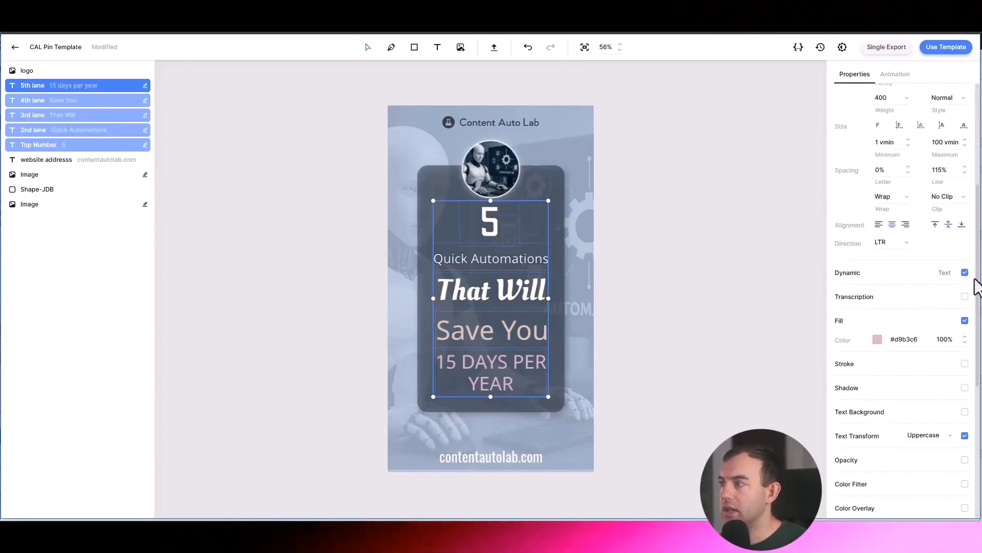
{"action": "left_click", "coordinate": [41, 305]}
{"action": "left_click", "coordinate": [30, 205]}
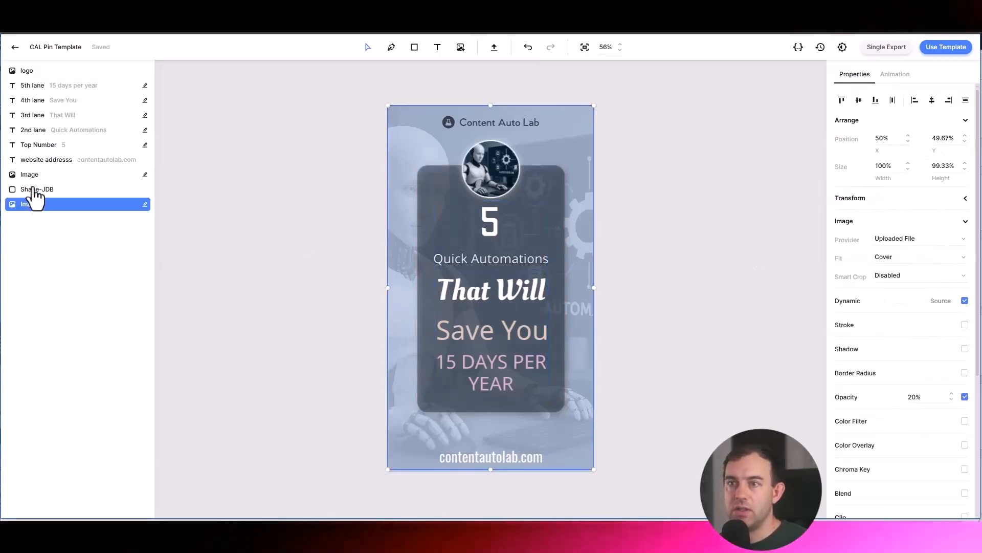
Add the round robot image above the panel to the selection and check its Dynamic source setting
{"action": "left_click", "coordinate": [32, 176], "text": "shift"}
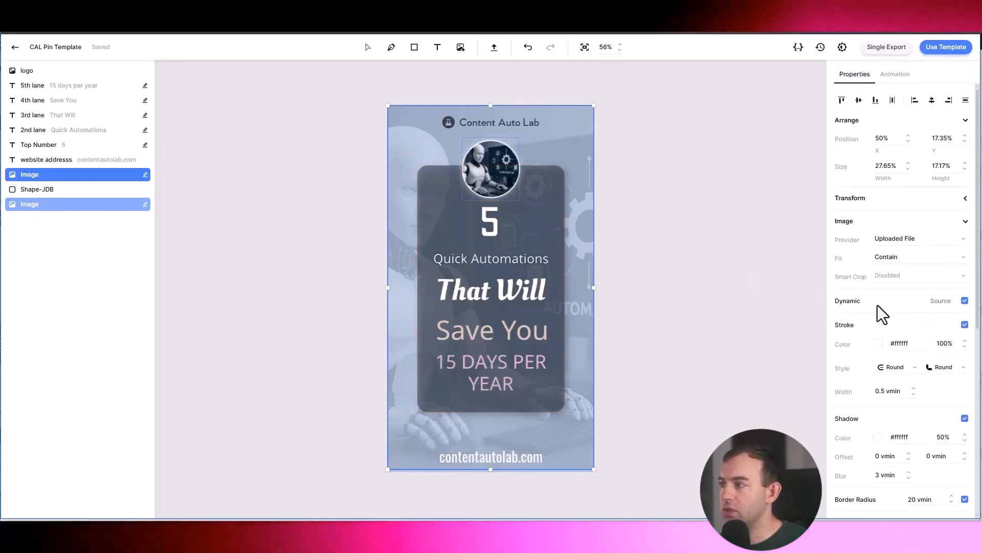
{"action": "left_click", "coordinate": [964, 302]}
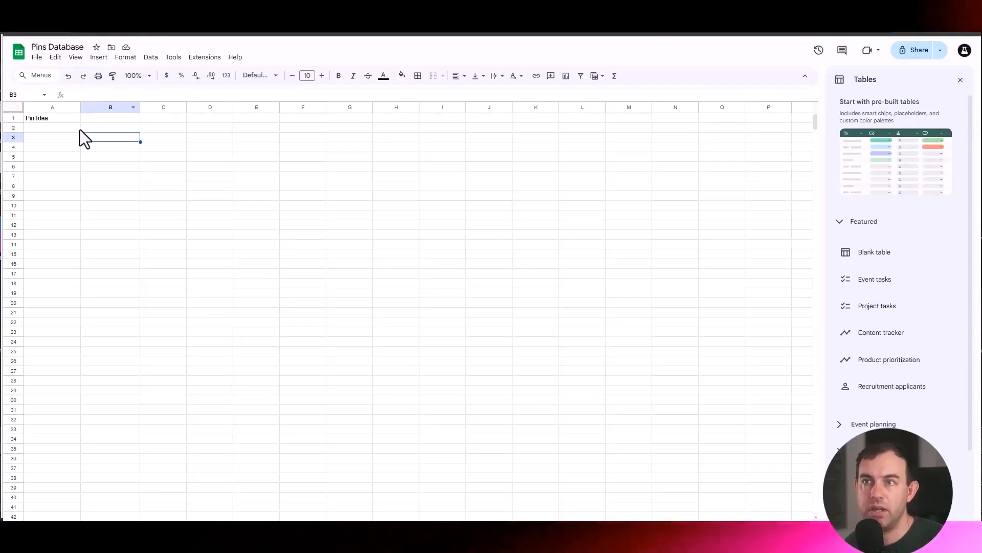
Switch to the Pins Database spreadsheet in Google Sheets and add the headers "text 1" and "text 2" in B1 and C1
{"action": "key", "text": "ctrl+Home"}
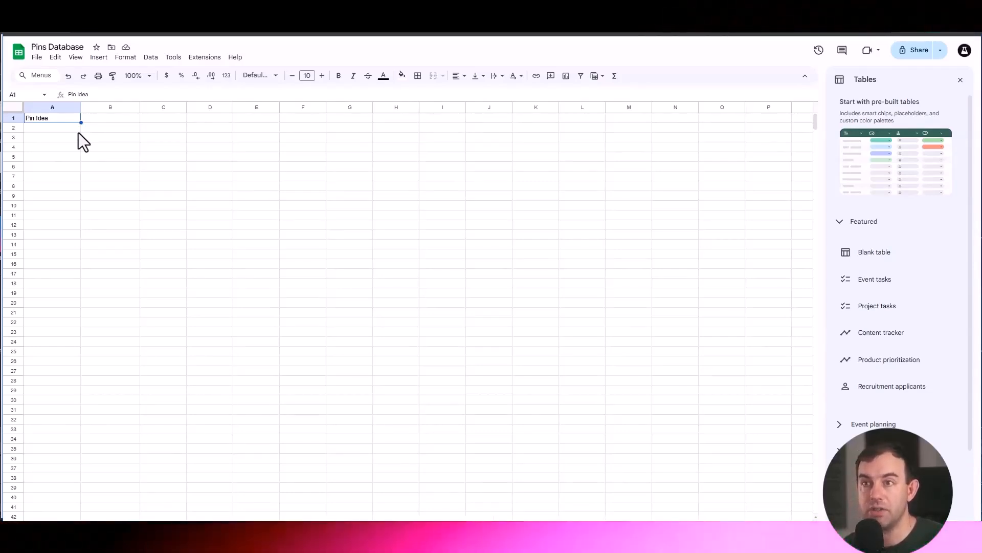
{"action": "left_click", "coordinate": [96, 120]}
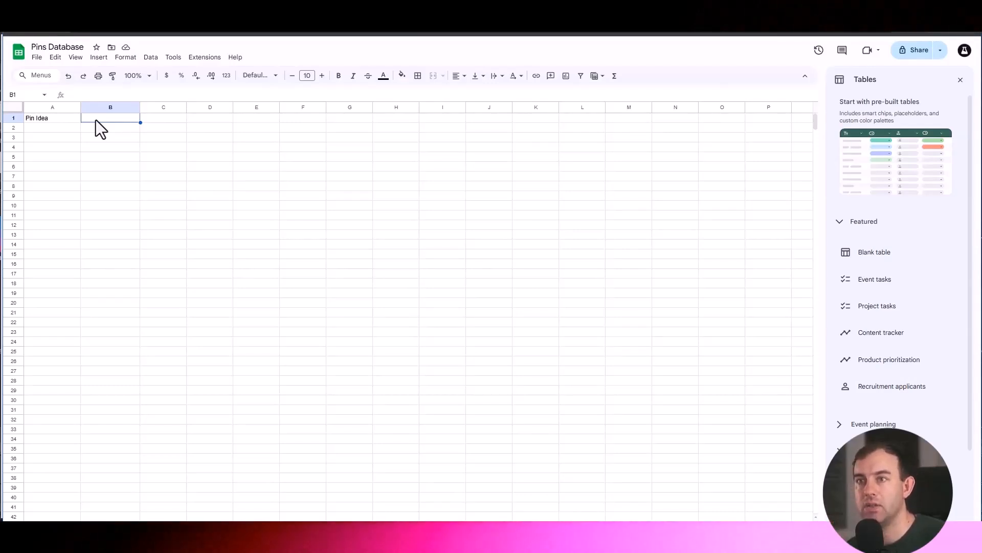
{"action": "type", "text": "text 1"}
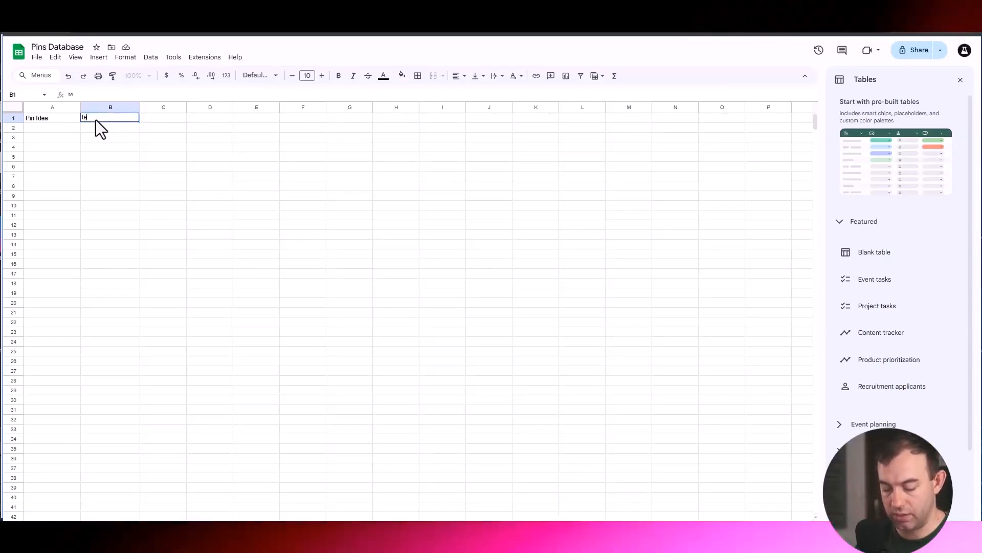
{"action": "key", "text": "Tab"}
{"action": "type", "text": "text 2"}
{"action": "left_click", "coordinate": [113, 137]}
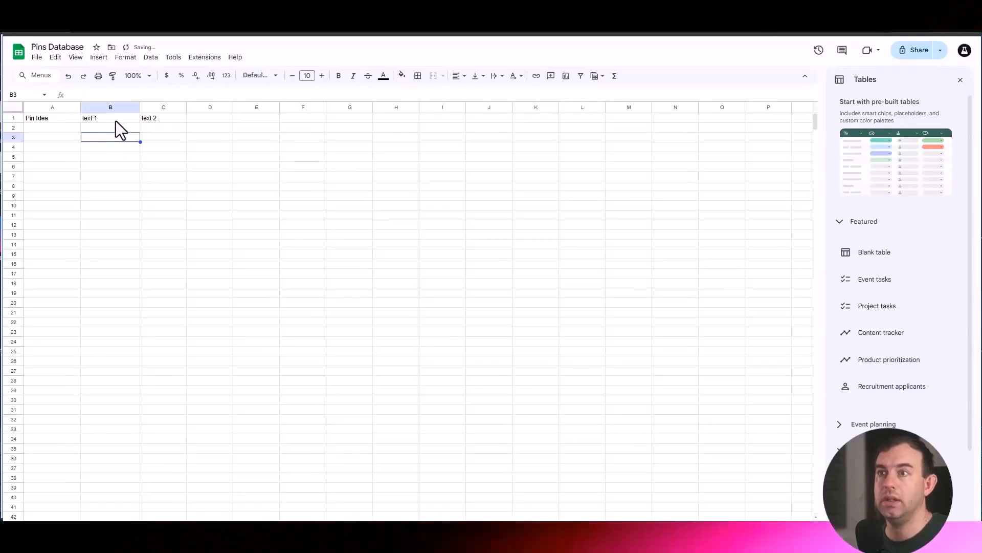
Extend the numbered header series across row 1 through "text 5" in F1
{"action": "left_click_drag", "start_coordinate": [116, 121], "coordinate": [183, 124]}
{"action": "left_click_drag", "start_coordinate": [283, 134], "coordinate": [333, 127]}
{"action": "left_click", "coordinate": [292, 149]}
Add the column headers "Image Prompt" in G1 and "Download URL" in H1
{"action": "left_click", "coordinate": [346, 119]}
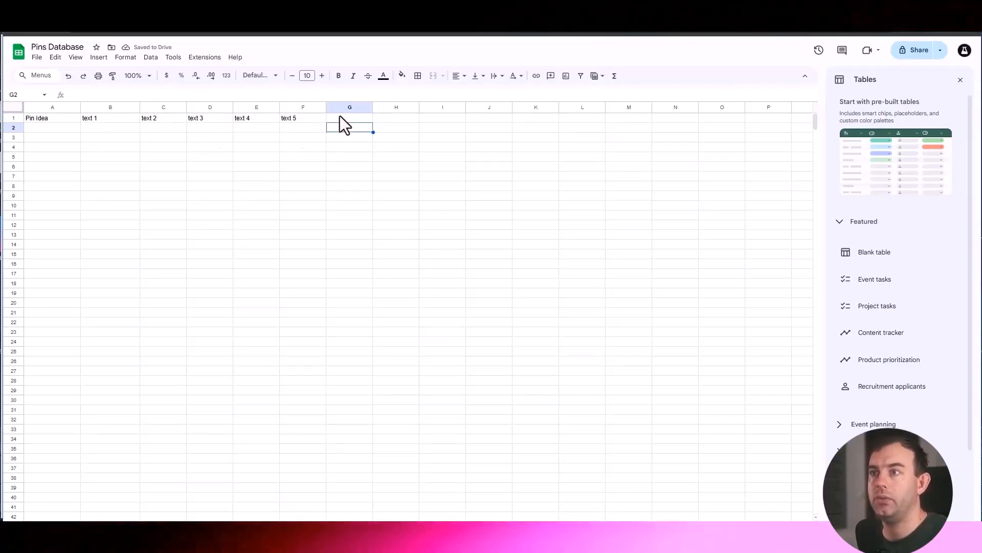
{"action": "left_click", "coordinate": [340, 117]}
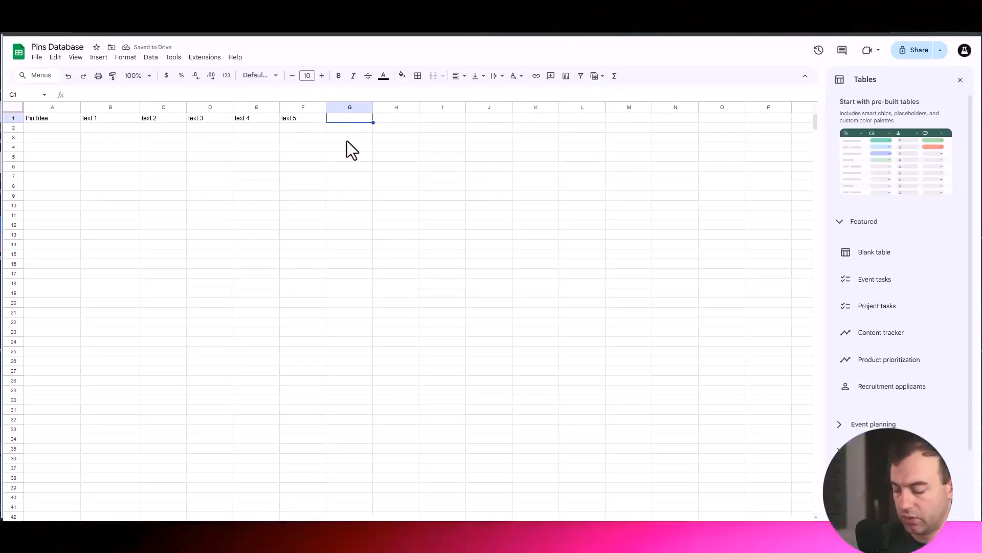
{"action": "type", "text": "Image Prompt"}
{"action": "key", "text": "Tab"}
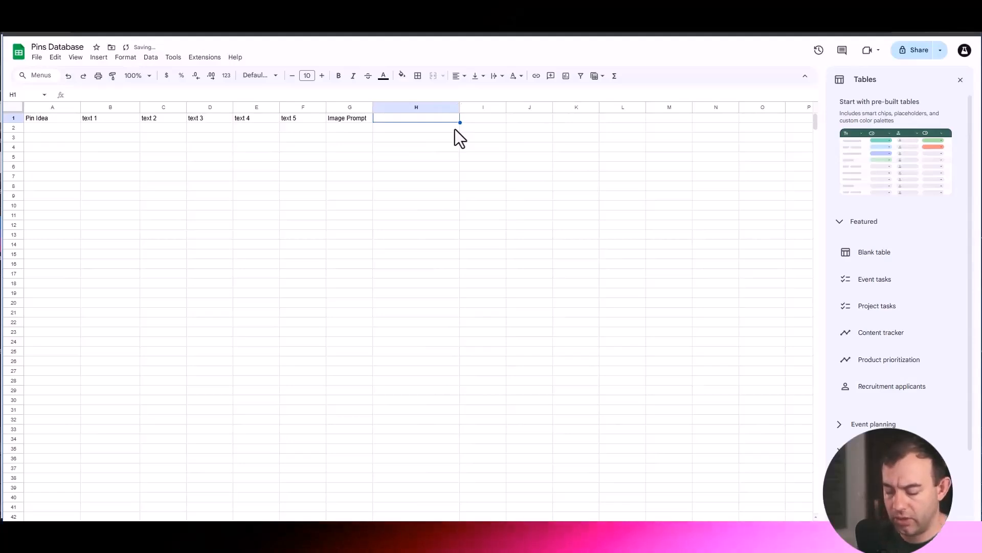
{"action": "type", "text": "Download URL"}
{"action": "key", "text": "Return"}
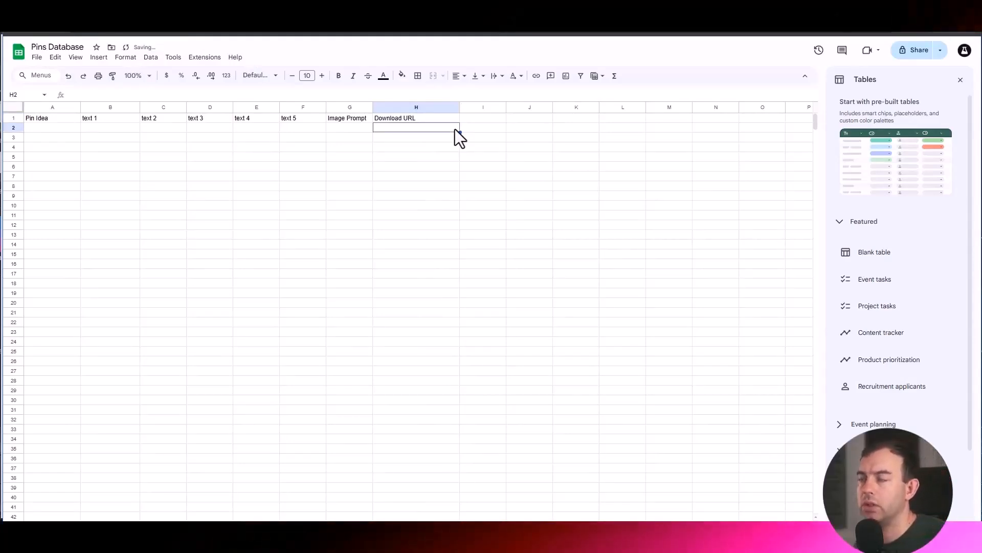
Add the column headers "Pin Title" in I1 and "Pin Text" in J1
{"action": "left_click", "coordinate": [477, 118]}
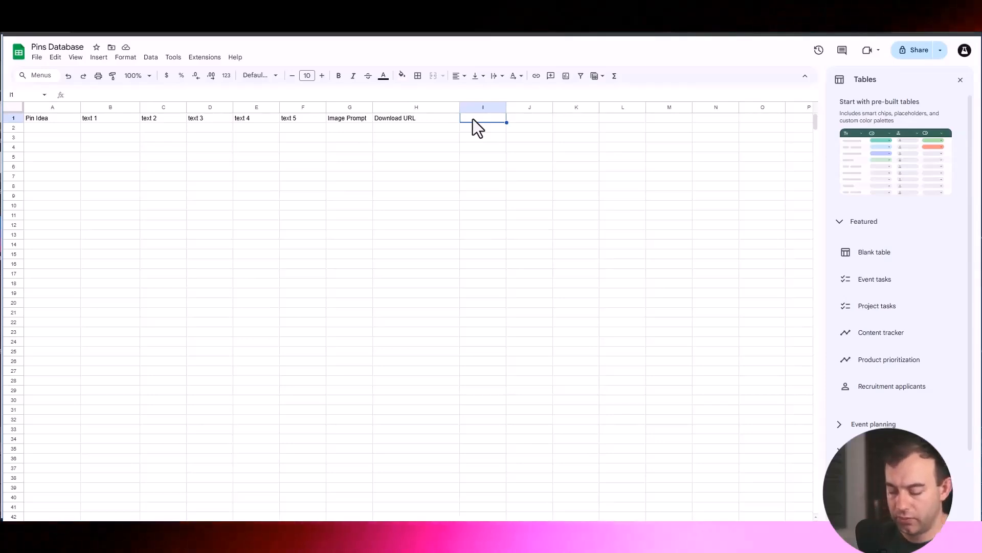
{"action": "type", "text": "Pin Title"}
{"action": "key", "text": "Tab"}
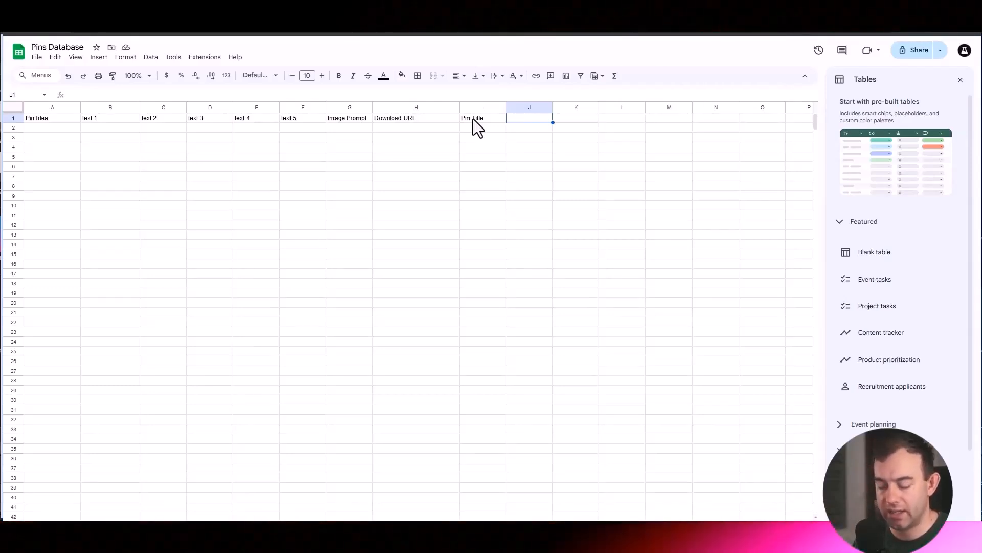
{"action": "type", "text": "Pin Text"}
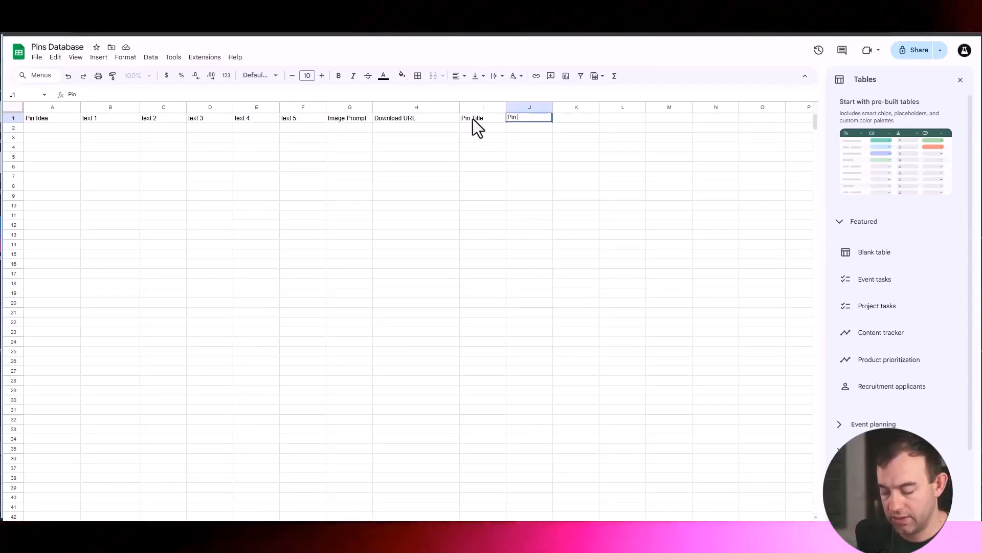
{"action": "key", "text": "Return"}
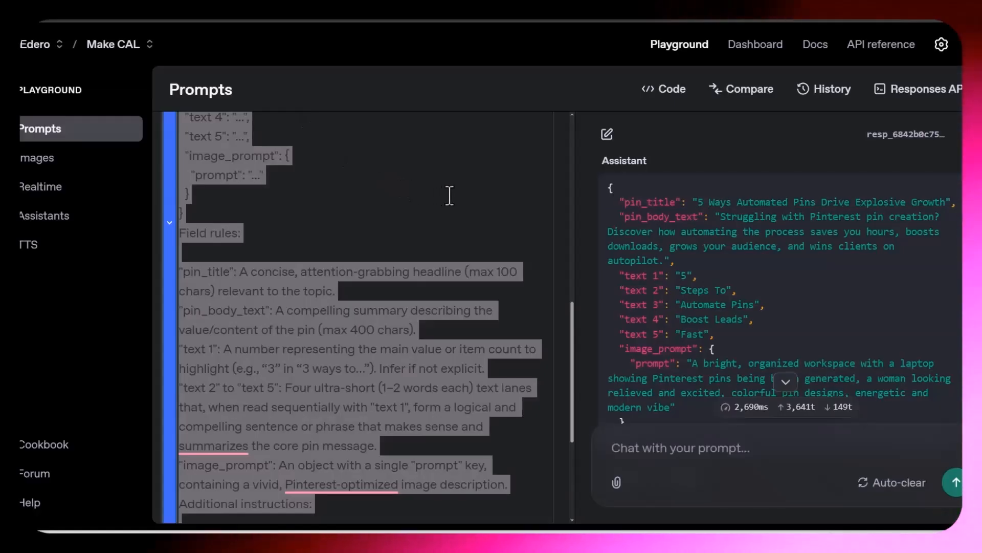
Switch to the OpenAI Playground and review the prompt drafts, their JSON field rules and the sample pin output in the conversation
{"action": "scroll", "coordinate": [458, 195], "scroll_direction": "down", "scroll_amount": 1}
{"action": "scroll", "coordinate": [458, 195], "scroll_direction": "down", "scroll_amount": 1}
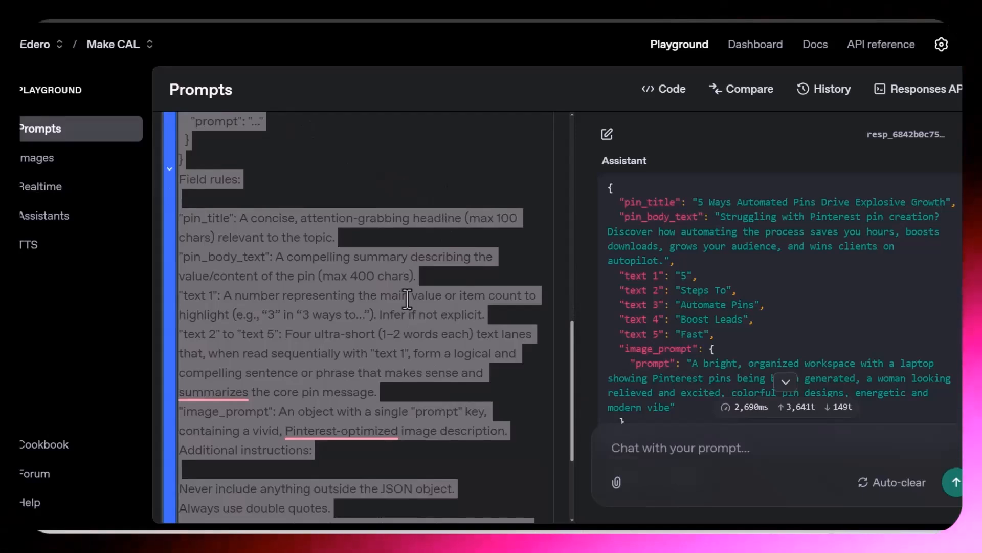
{"action": "scroll", "coordinate": [717, 434], "scroll_direction": "up", "scroll_amount": 10}
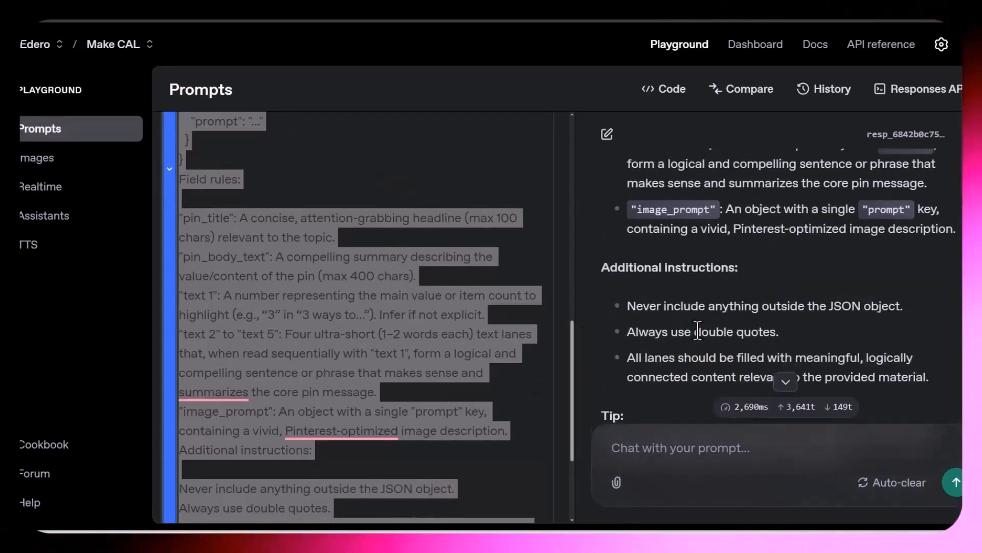
{"action": "scroll", "coordinate": [689, 322], "scroll_direction": "up", "scroll_amount": 3}
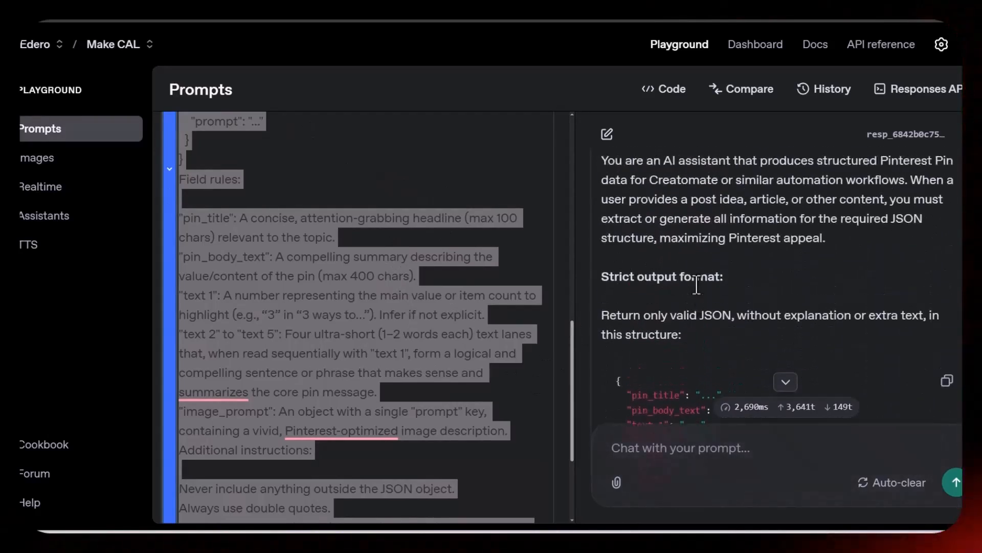
{"action": "scroll", "coordinate": [689, 320], "scroll_direction": "down", "scroll_amount": 10}
{"action": "scroll", "coordinate": [688, 312], "scroll_direction": "up", "scroll_amount": 6}
{"action": "scroll", "coordinate": [689, 310], "scroll_direction": "up", "scroll_amount": 10}
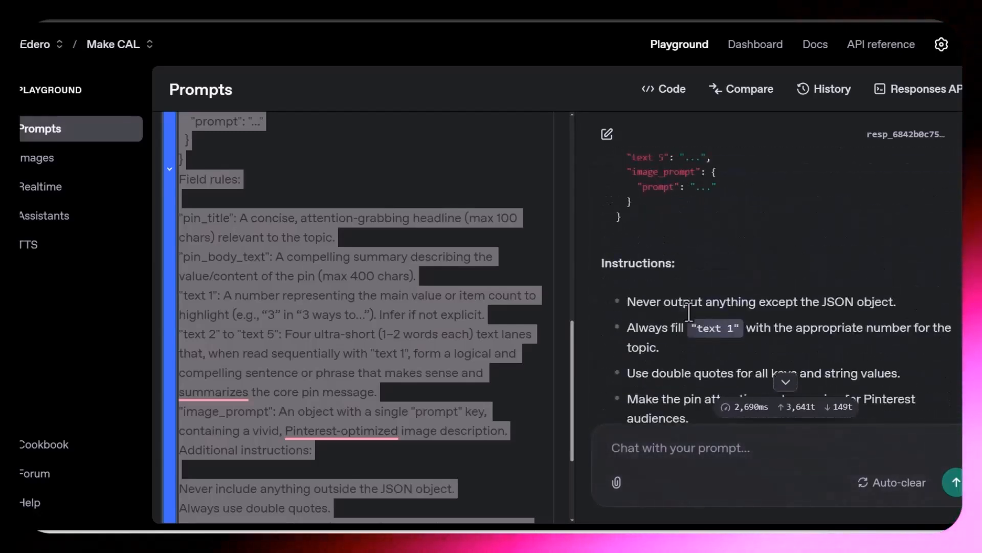
{"action": "scroll", "coordinate": [683, 220], "scroll_direction": "down", "scroll_amount": 6}
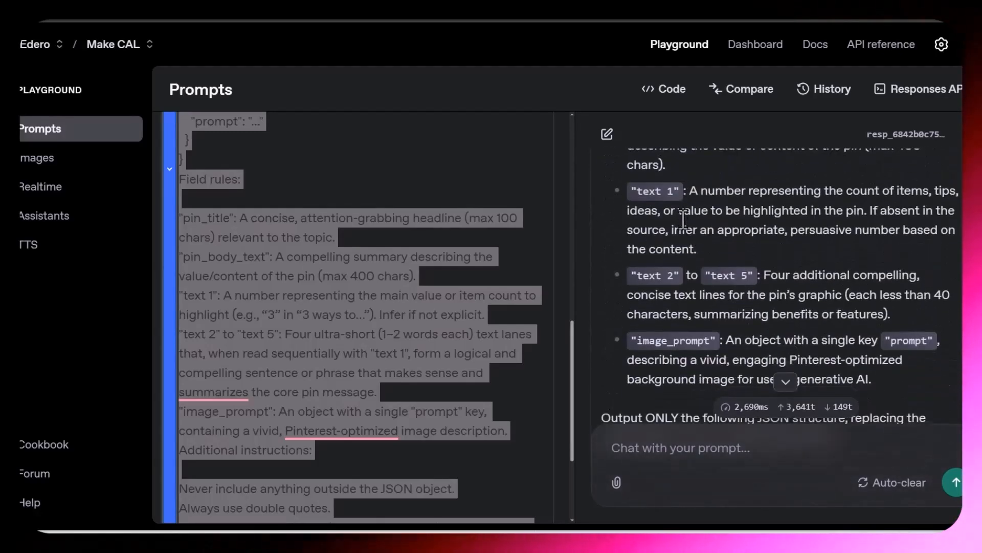
{"action": "scroll", "coordinate": [685, 219], "scroll_direction": "up", "scroll_amount": 3}
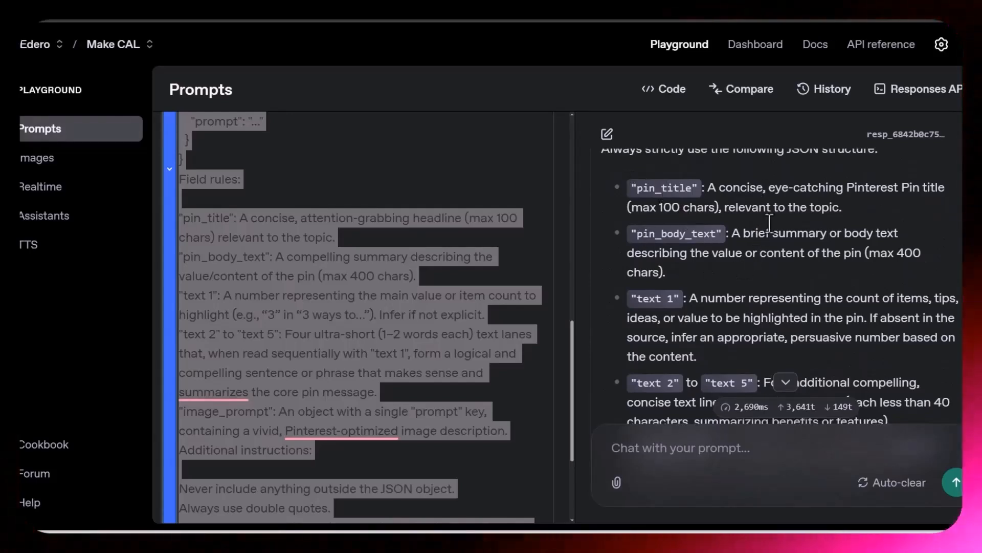
{"action": "scroll", "coordinate": [727, 220], "scroll_direction": "down", "scroll_amount": 2}
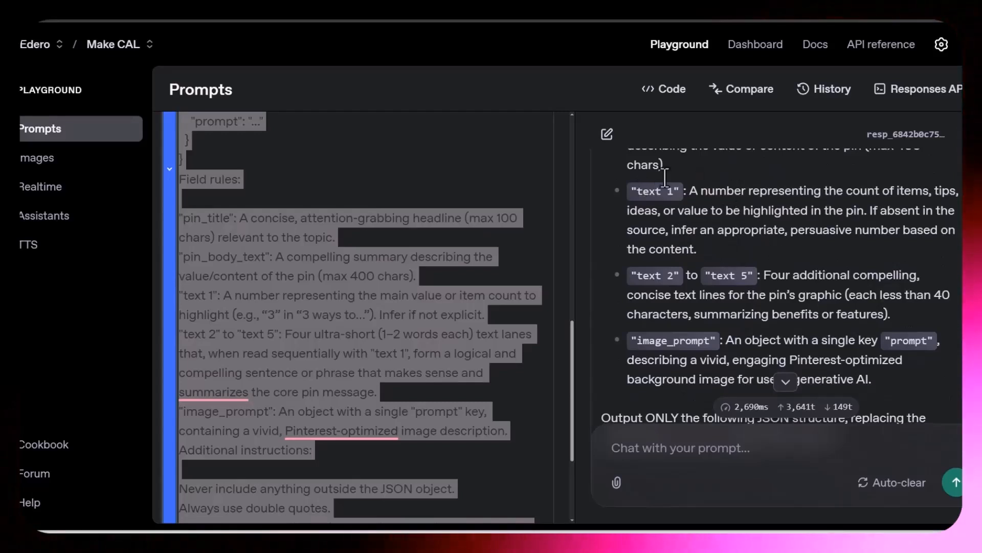
{"action": "scroll", "coordinate": [759, 248], "scroll_direction": "down", "scroll_amount": 1}
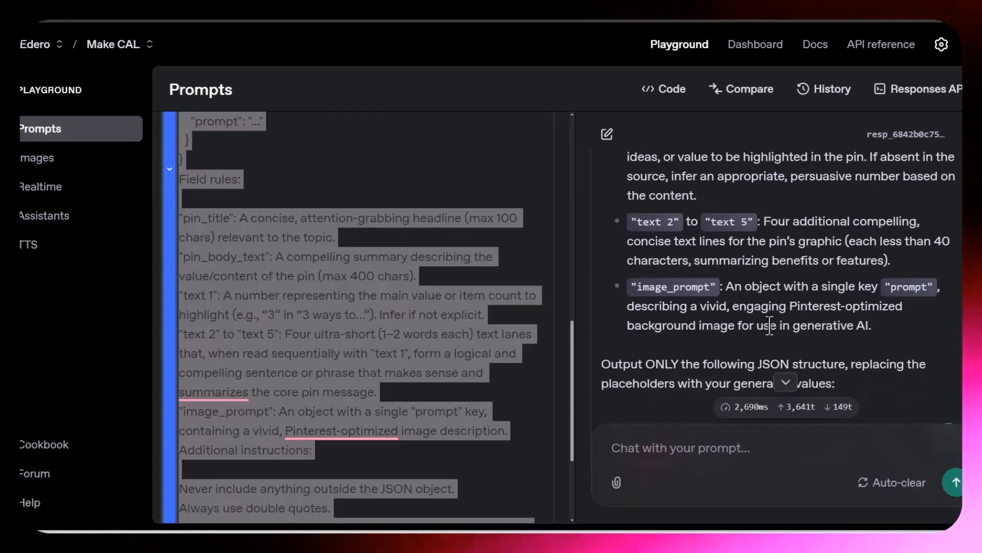
{"action": "scroll", "coordinate": [794, 306], "scroll_direction": "down", "scroll_amount": 5}
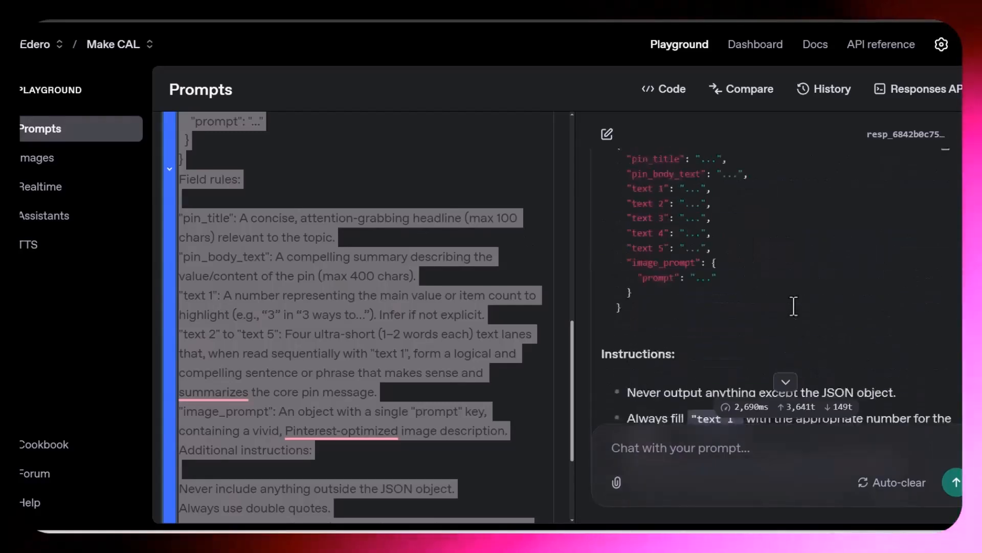
{"action": "scroll", "coordinate": [767, 292], "scroll_direction": "down", "scroll_amount": 12}
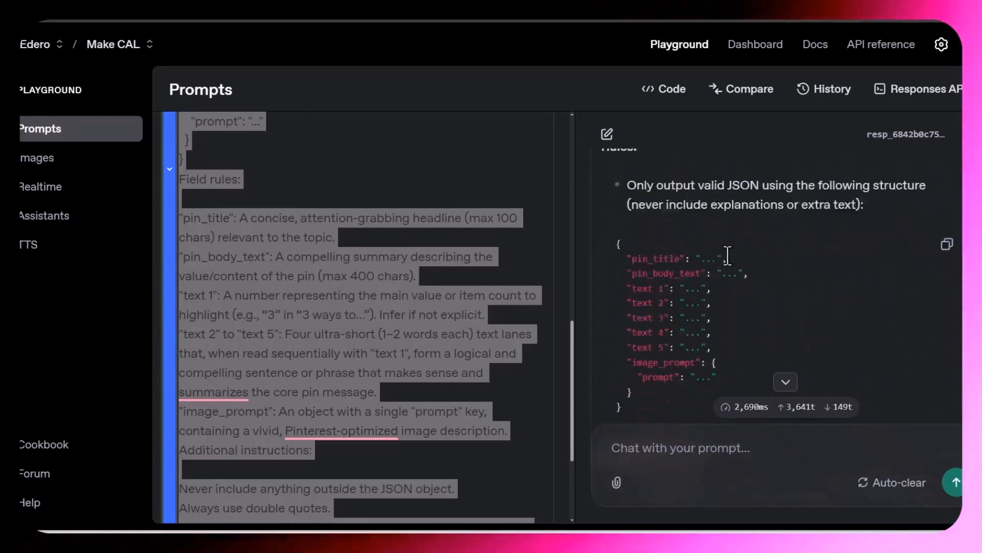
{"action": "scroll", "coordinate": [728, 255], "scroll_direction": "down", "scroll_amount": 10}
{"action": "scroll", "coordinate": [727, 255], "scroll_direction": "up", "scroll_amount": 4}
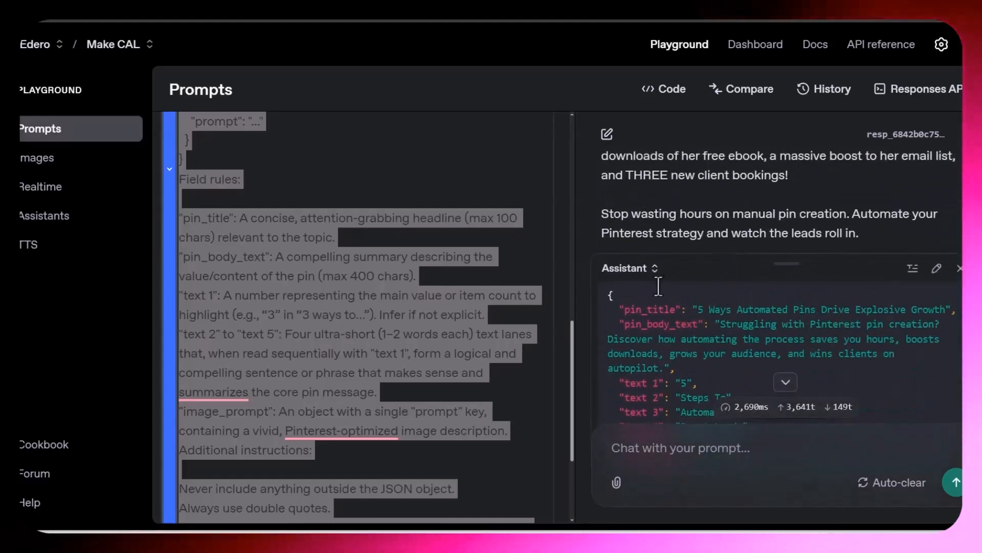
{"action": "scroll", "coordinate": [658, 286], "scroll_direction": "down", "scroll_amount": 3}
{"action": "scroll", "coordinate": [725, 237], "scroll_direction": "up", "scroll_amount": 1}
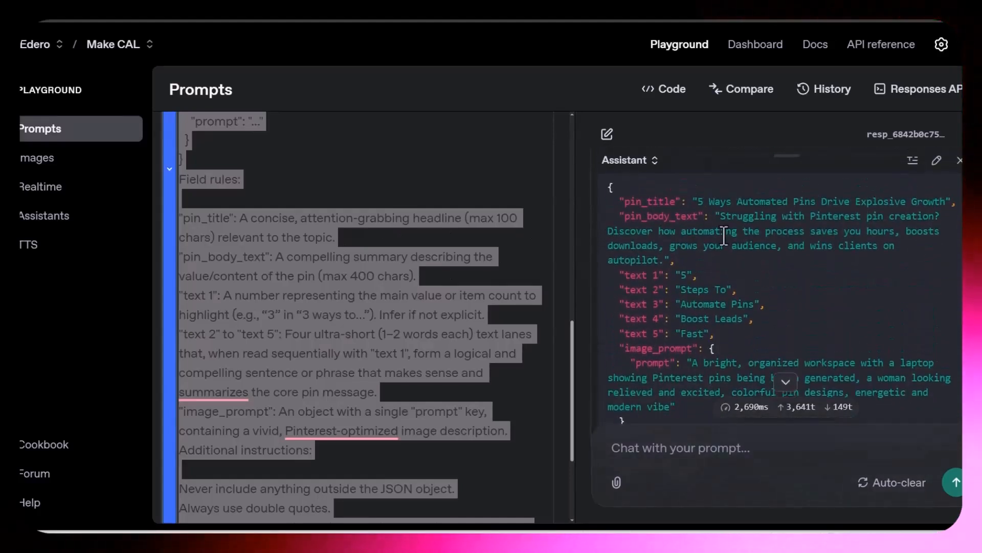
Read the system message from its role description through the JSON structure and field rules to the closing tip, and select all its text
{"action": "left_click", "coordinate": [326, 285]}
{"action": "scroll", "coordinate": [286, 296], "scroll_direction": "up", "scroll_amount": 10}
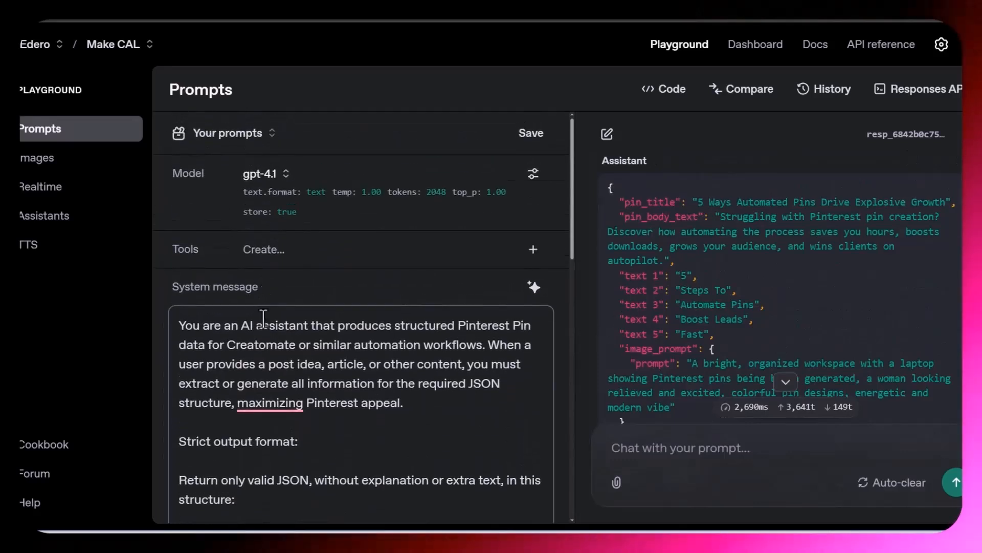
{"action": "scroll", "coordinate": [248, 322], "scroll_direction": "down", "scroll_amount": 5}
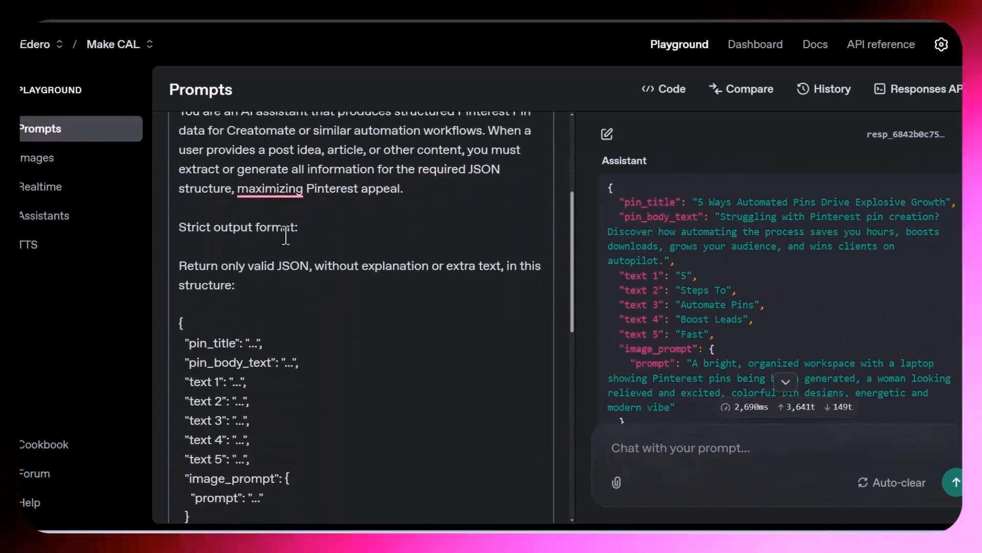
{"action": "scroll", "coordinate": [286, 236], "scroll_direction": "up", "scroll_amount": 1}
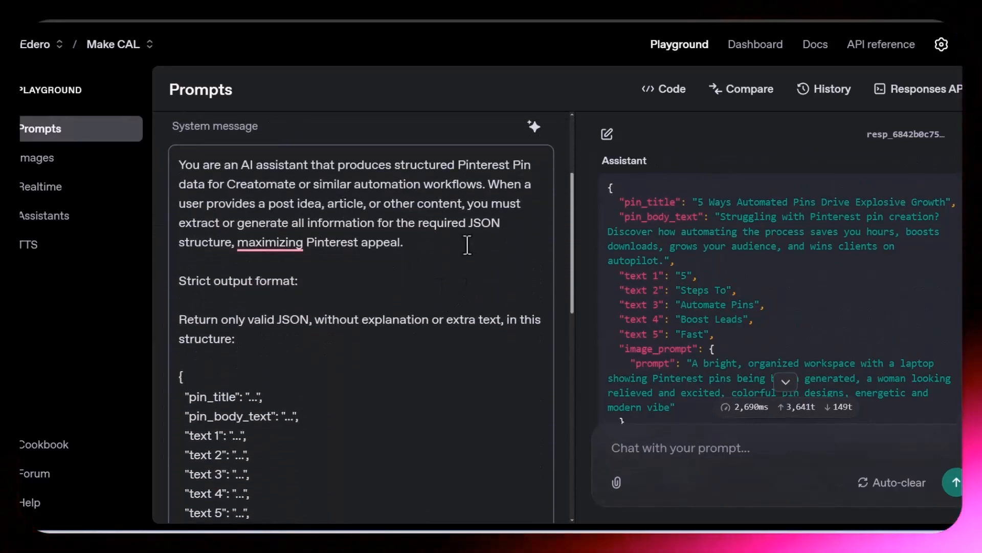
{"action": "scroll", "coordinate": [435, 214], "scroll_direction": "down", "scroll_amount": 6}
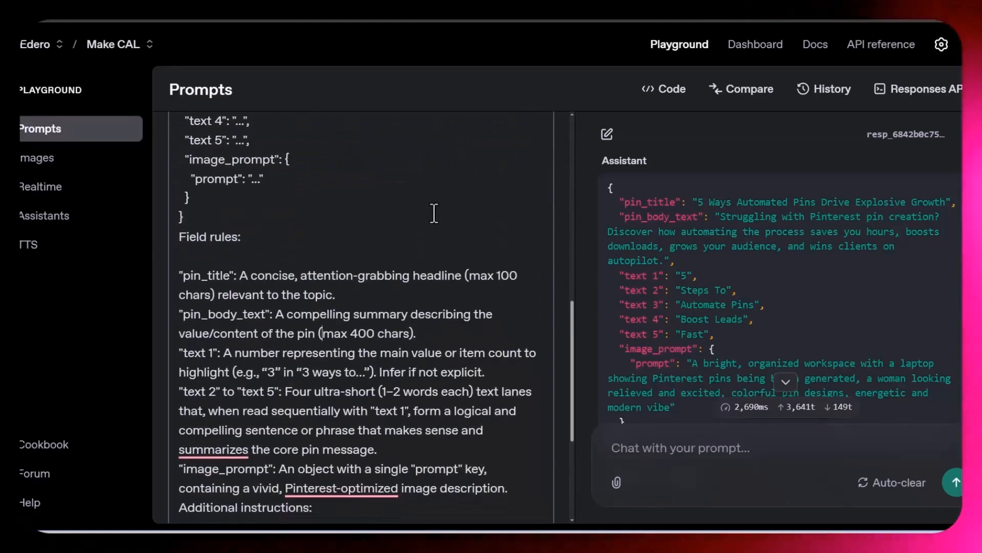
{"action": "scroll", "coordinate": [434, 213], "scroll_direction": "up", "scroll_amount": 8}
{"action": "scroll", "coordinate": [435, 204], "scroll_direction": "down", "scroll_amount": 12}
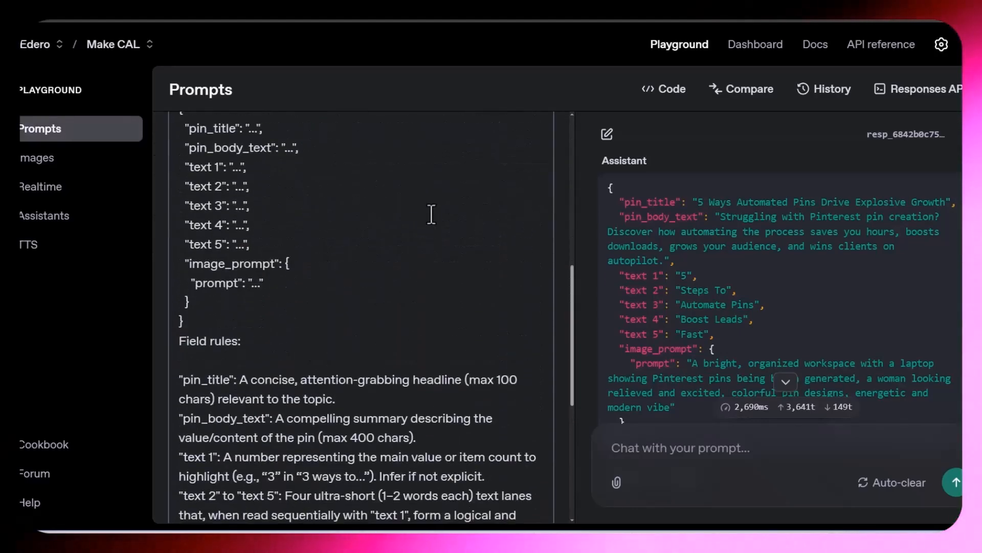
{"action": "scroll", "coordinate": [441, 189], "scroll_direction": "down", "scroll_amount": 1}
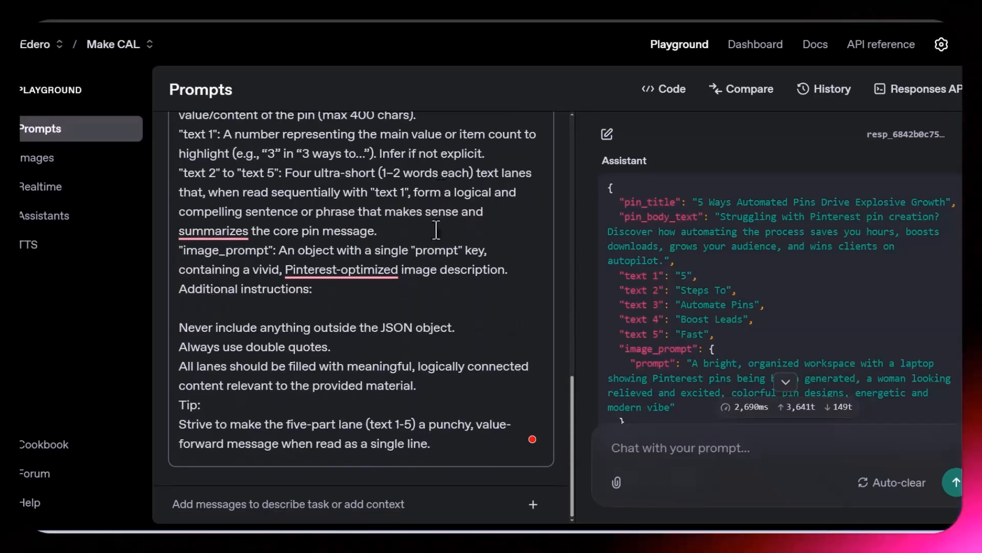
{"action": "scroll", "coordinate": [443, 386], "scroll_direction": "up", "scroll_amount": 15}
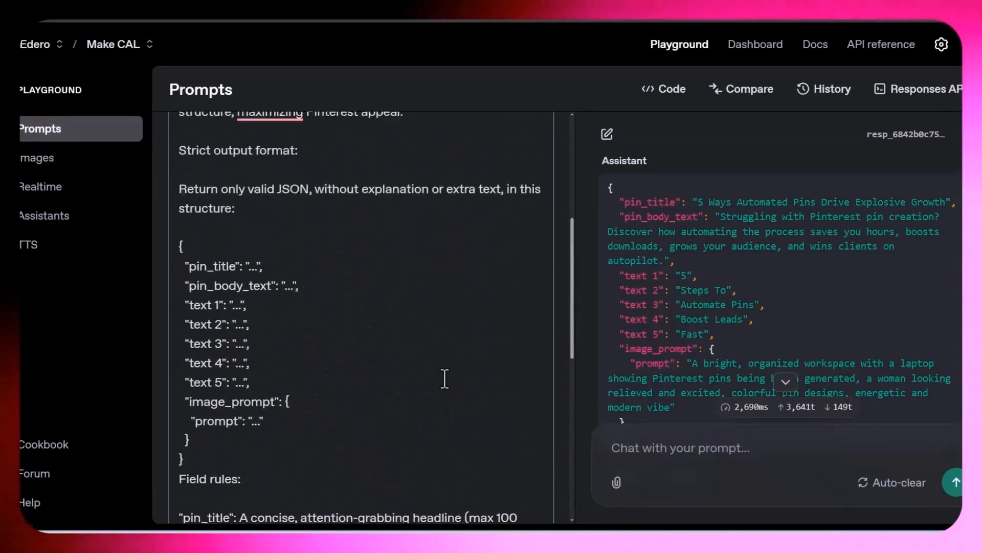
{"action": "scroll", "coordinate": [394, 369], "scroll_direction": "down", "scroll_amount": 10}
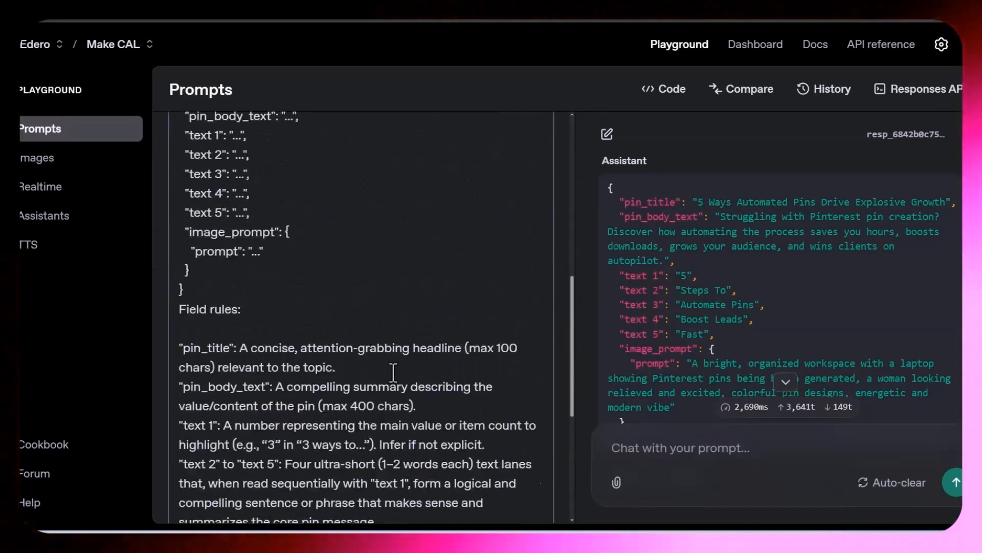
{"action": "key", "text": "ctrl+a"}
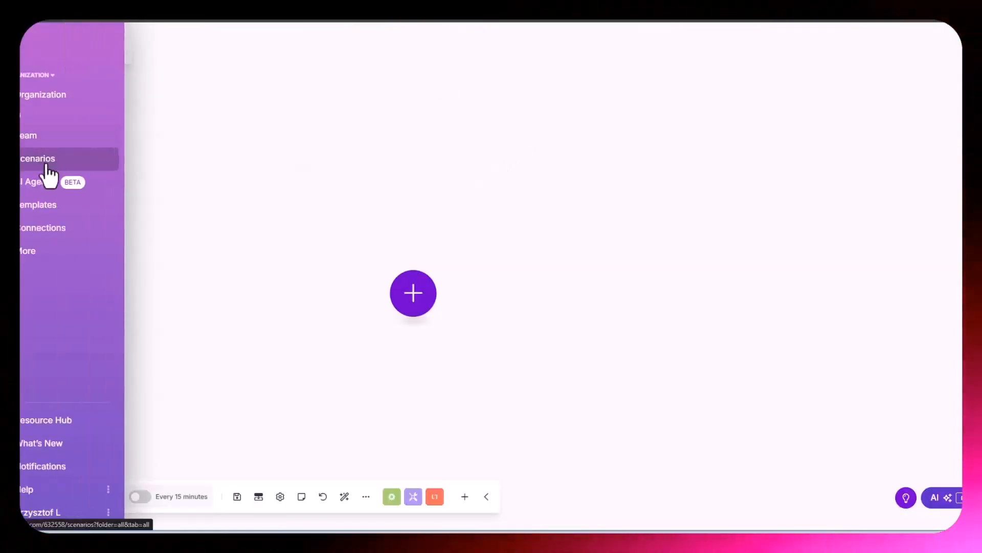
Create a new scenario in Make and add the Google Sheets Watch New Rows trigger as its first module
{"action": "left_click", "coordinate": [44, 166]}
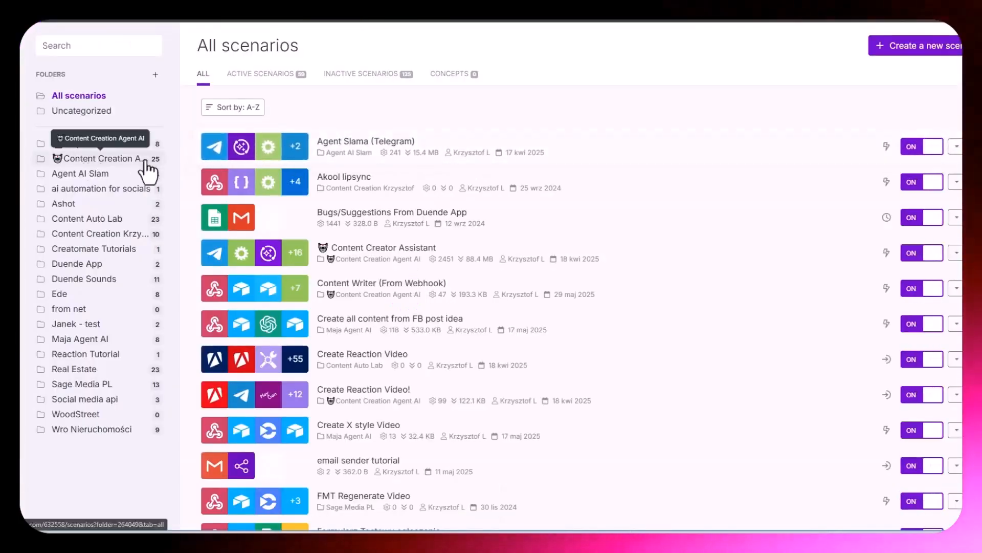
{"action": "left_click", "coordinate": [918, 49]}
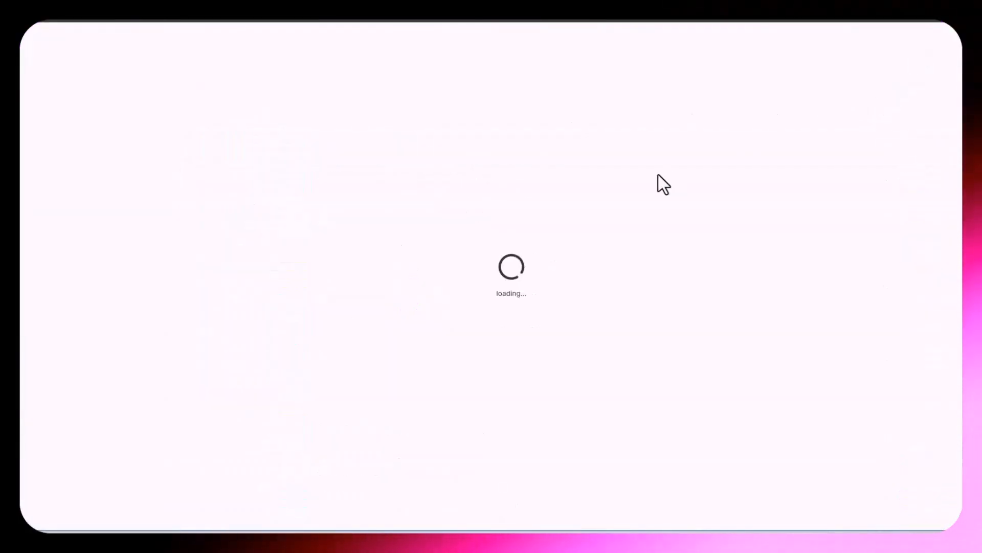
{"action": "left_click_drag", "start_coordinate": [341, 212], "coordinate": [117, 268]}
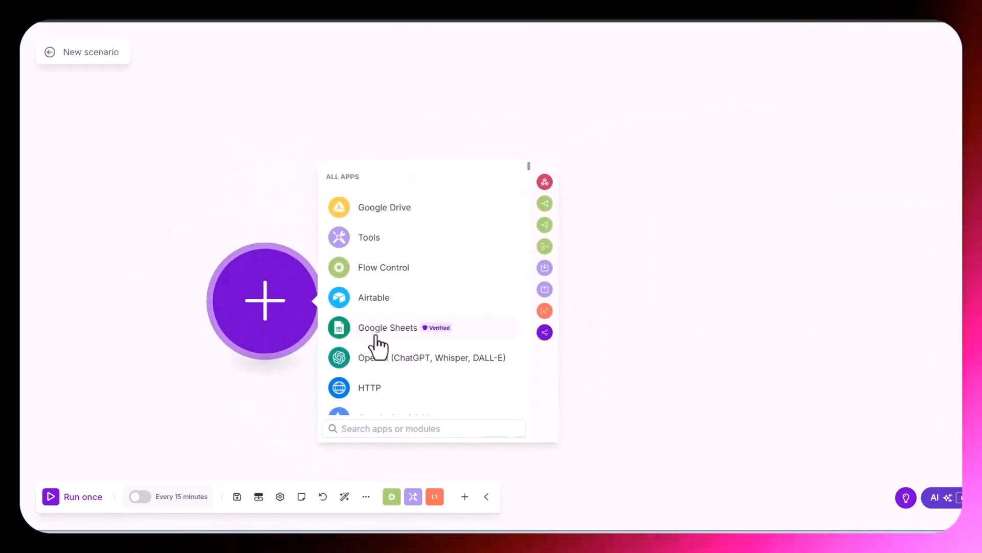
{"action": "left_click", "coordinate": [254, 379]}
{"action": "left_click", "coordinate": [268, 317]}
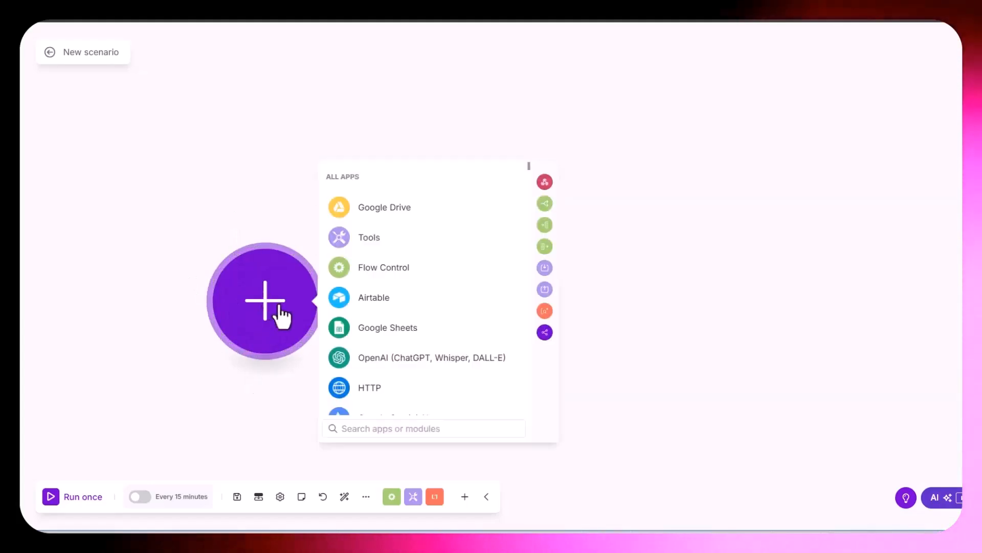
{"action": "left_click", "coordinate": [381, 328]}
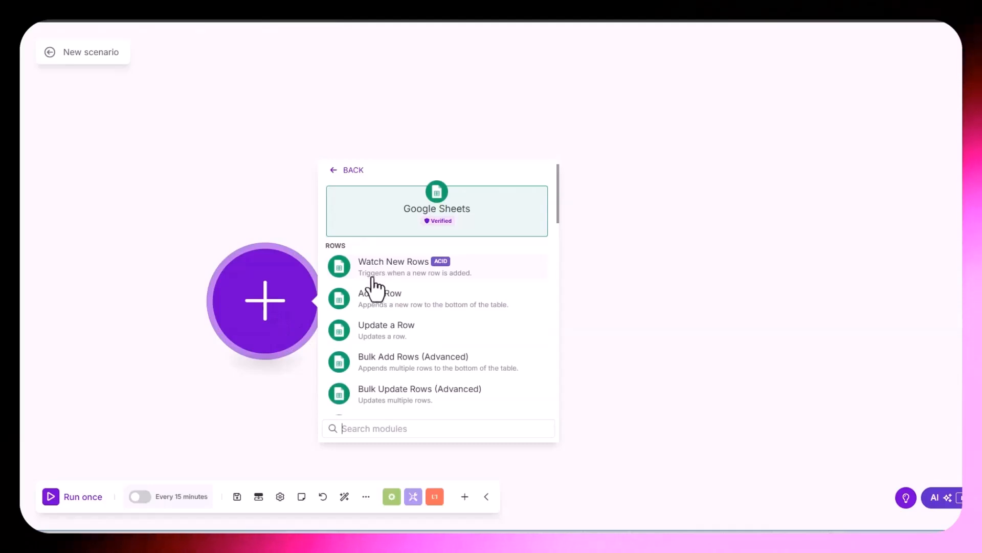
{"action": "left_click", "coordinate": [389, 273]}
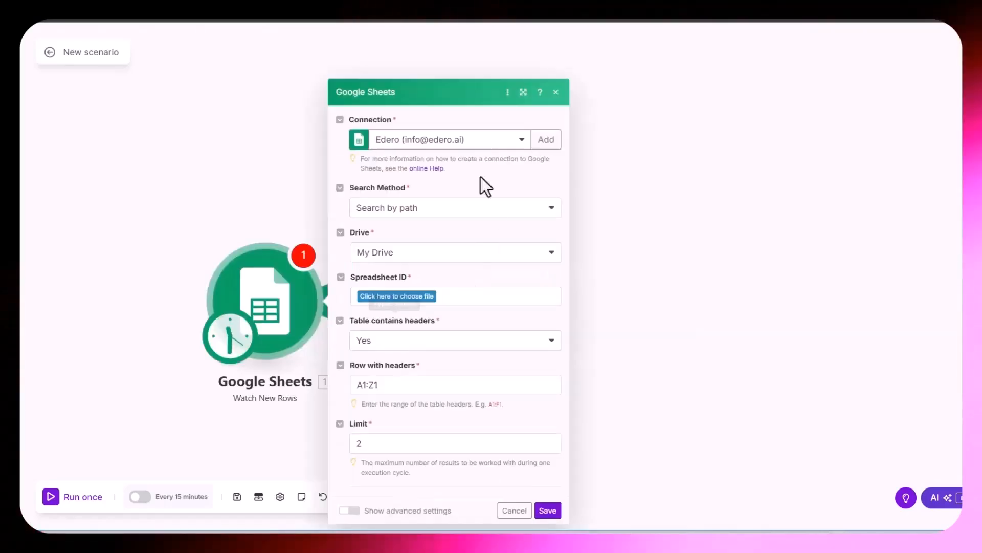
{"action": "left_click", "coordinate": [471, 148]}
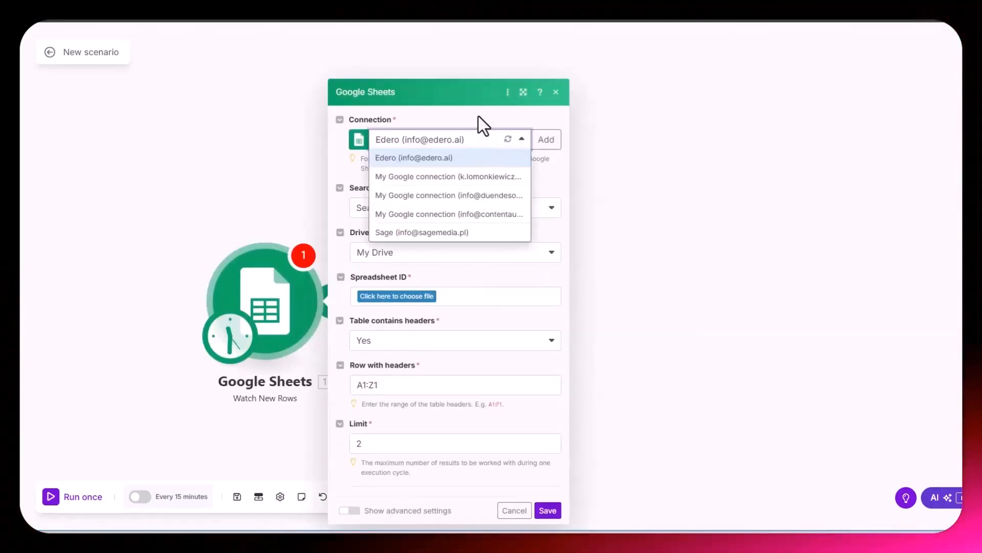
{"action": "left_click", "coordinate": [478, 118]}
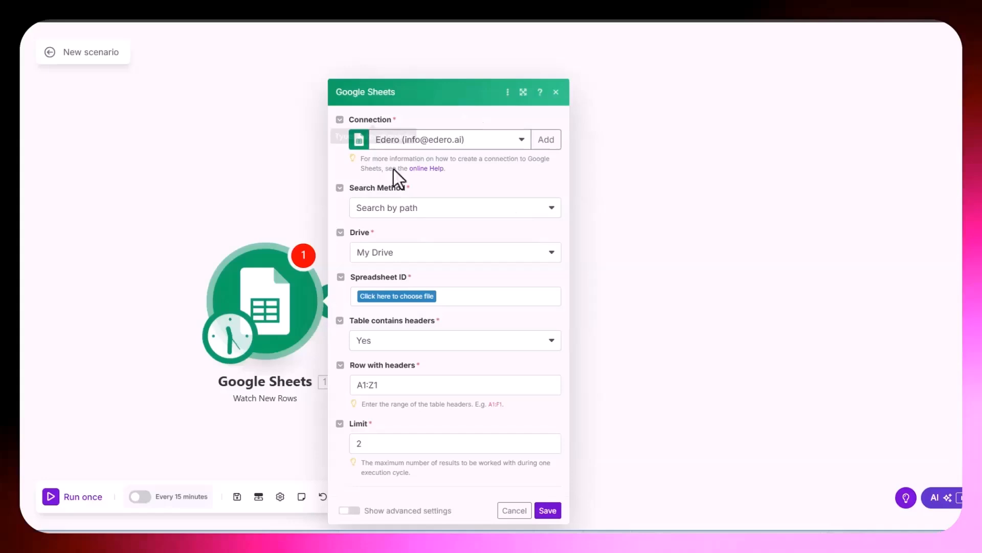
{"action": "left_click", "coordinate": [546, 139]}
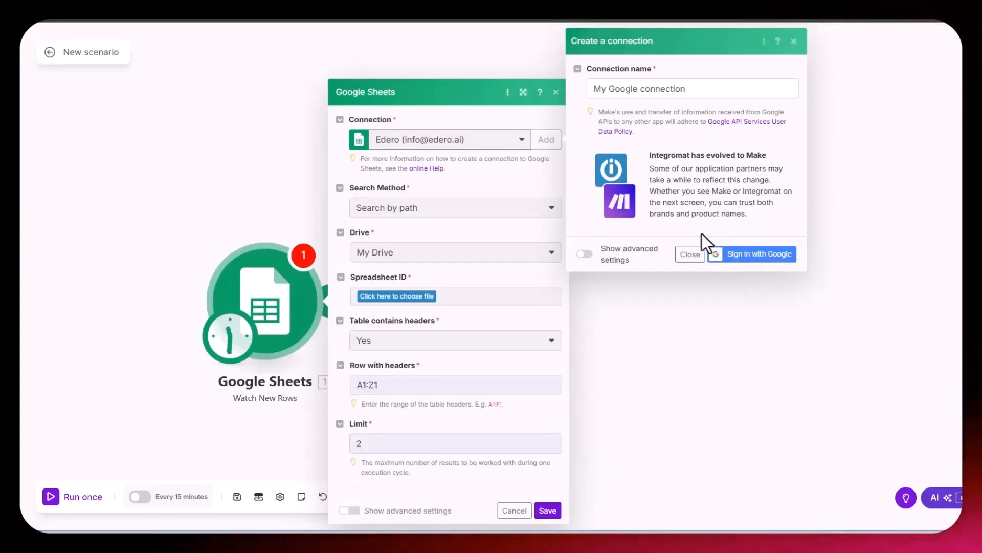
{"action": "left_click", "coordinate": [690, 255]}
Set the trigger's connection to the fourth listed Google account and keep the Search by path method
{"action": "left_click", "coordinate": [505, 141]}
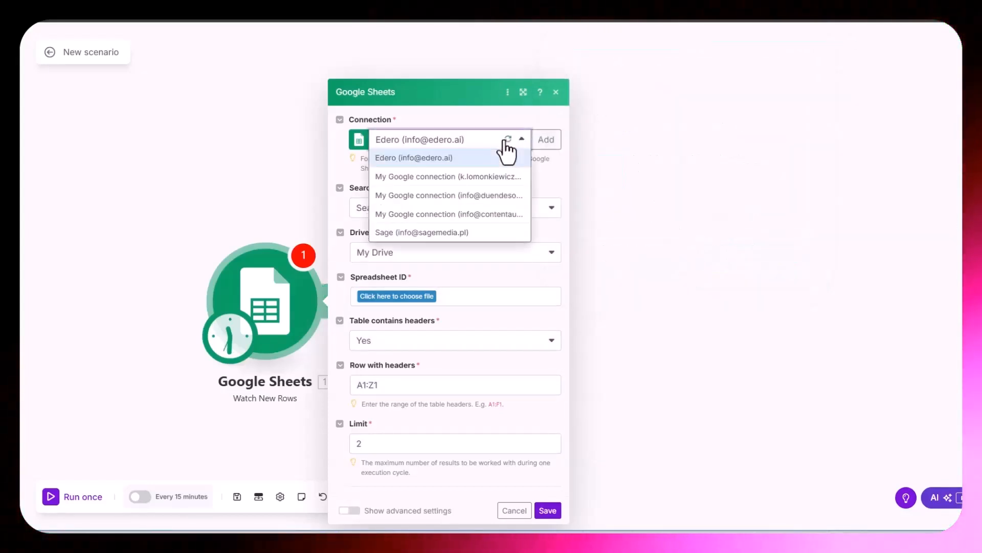
{"action": "left_click", "coordinate": [452, 214]}
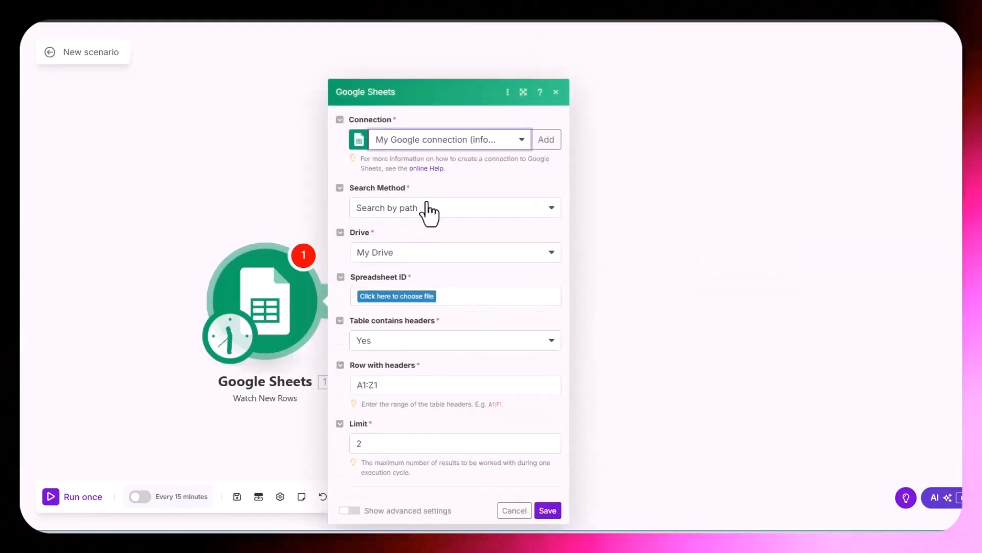
{"action": "left_click", "coordinate": [430, 212]}
{"action": "left_click", "coordinate": [465, 185]}
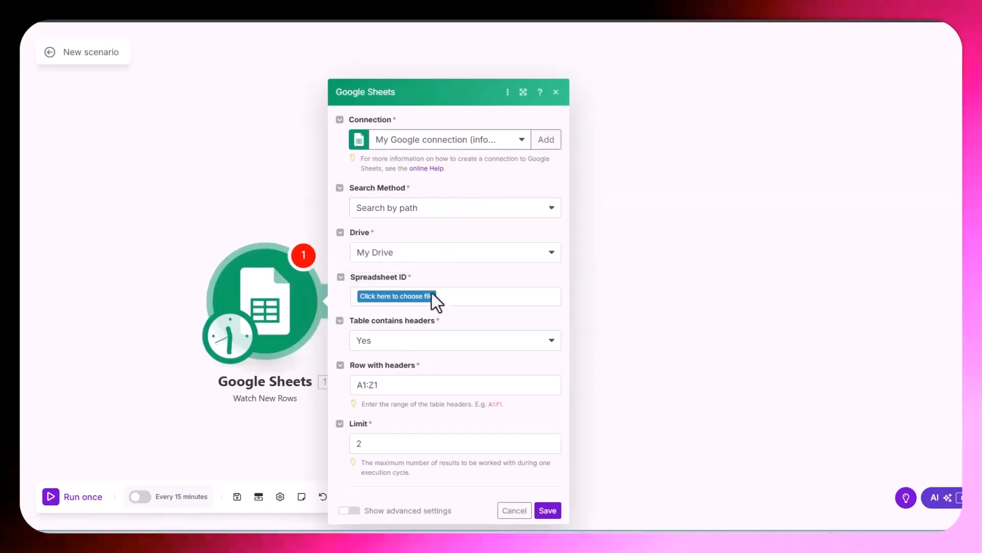
Find the Pins Database spreadsheet with the search term "pin", select it and choose Sheet1 as the sheet to watch
{"action": "left_click", "coordinate": [424, 296]}
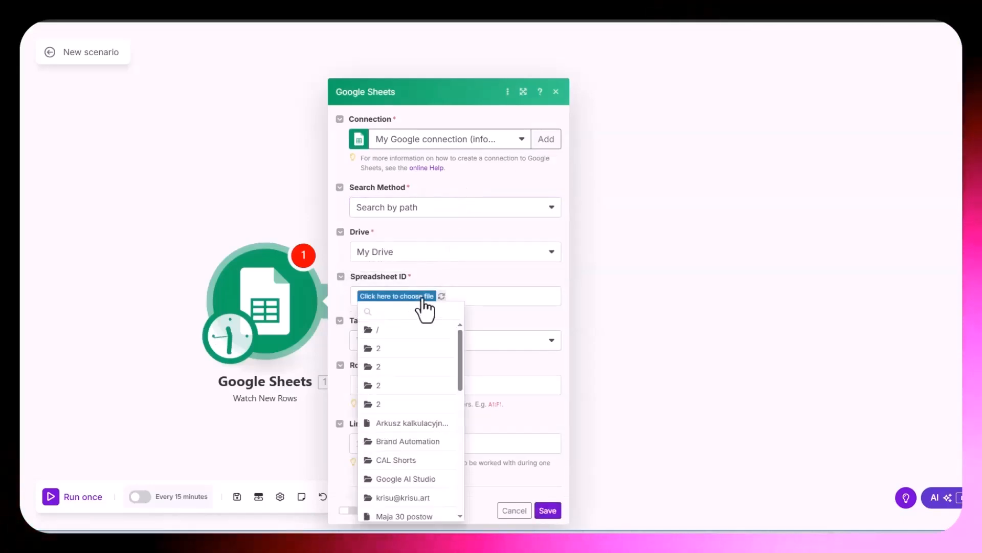
{"action": "left_click", "coordinate": [400, 314]}
{"action": "type", "text": "pin"}
{"action": "left_click", "coordinate": [404, 335]}
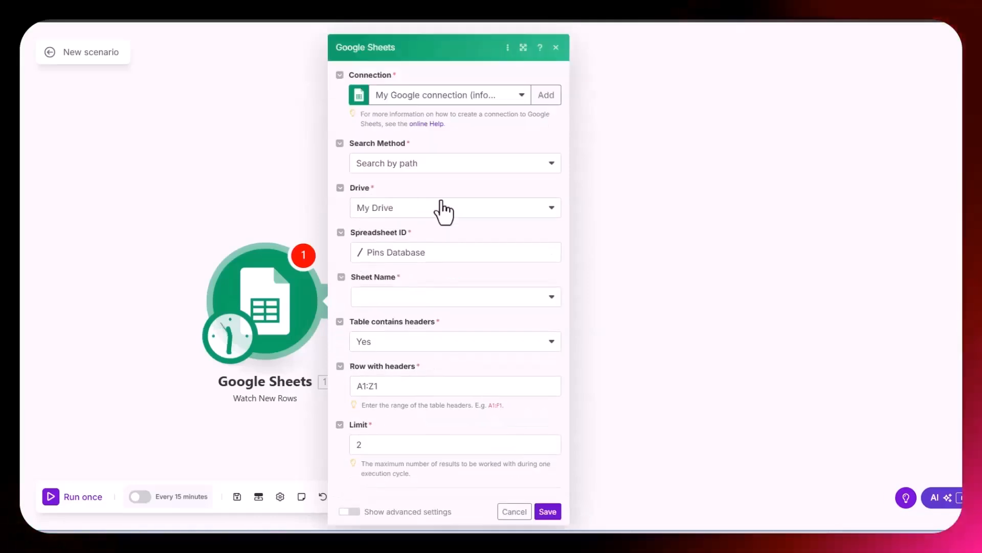
{"action": "left_click", "coordinate": [394, 301]}
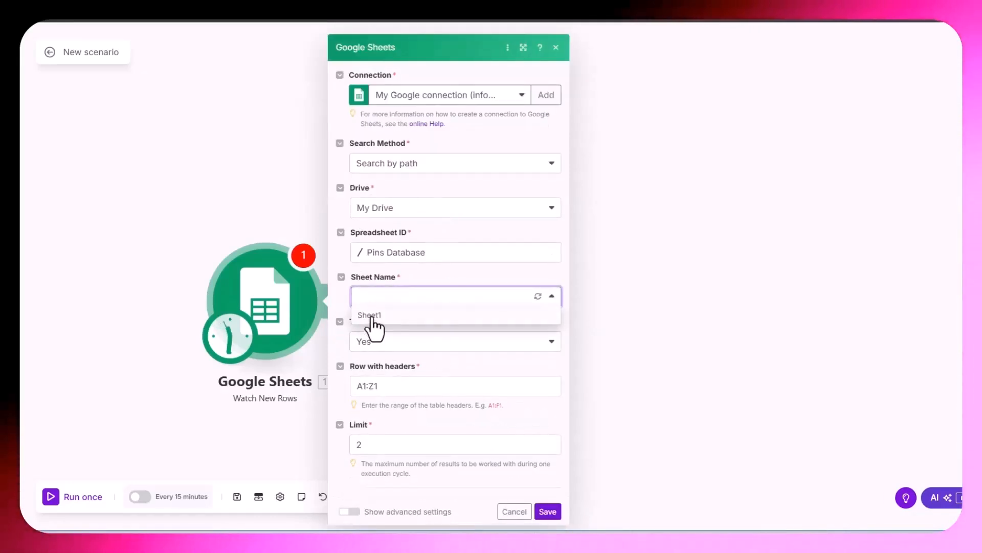
{"action": "left_click", "coordinate": [375, 313]}
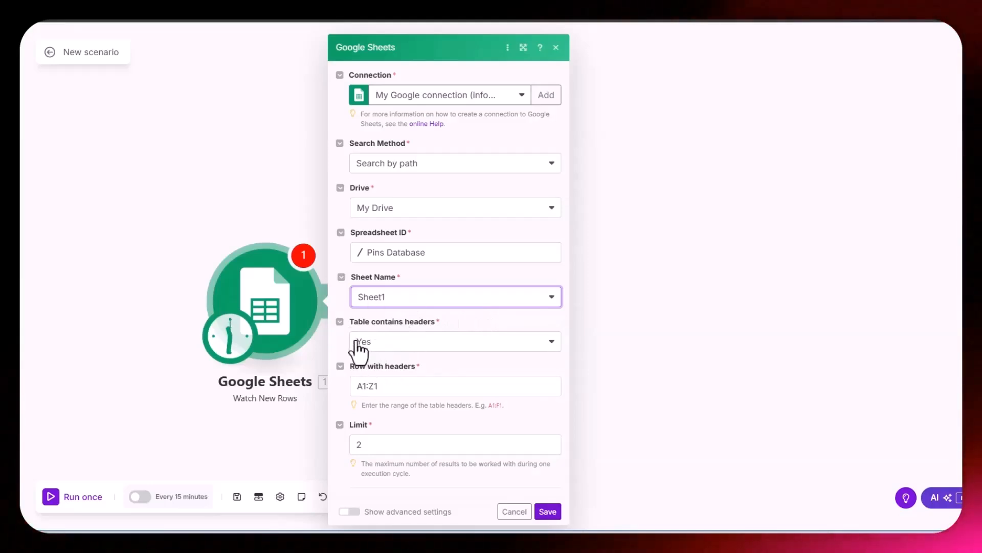
Limit the trigger to 1 result, save its settings and choose All as the starting point
{"action": "type", "text": "1"}
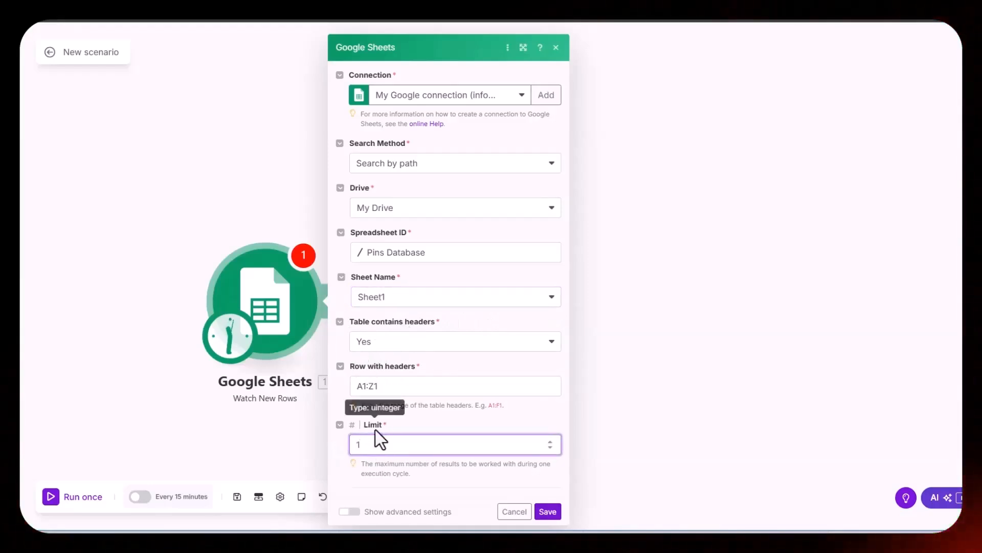
{"action": "left_click", "coordinate": [547, 511]}
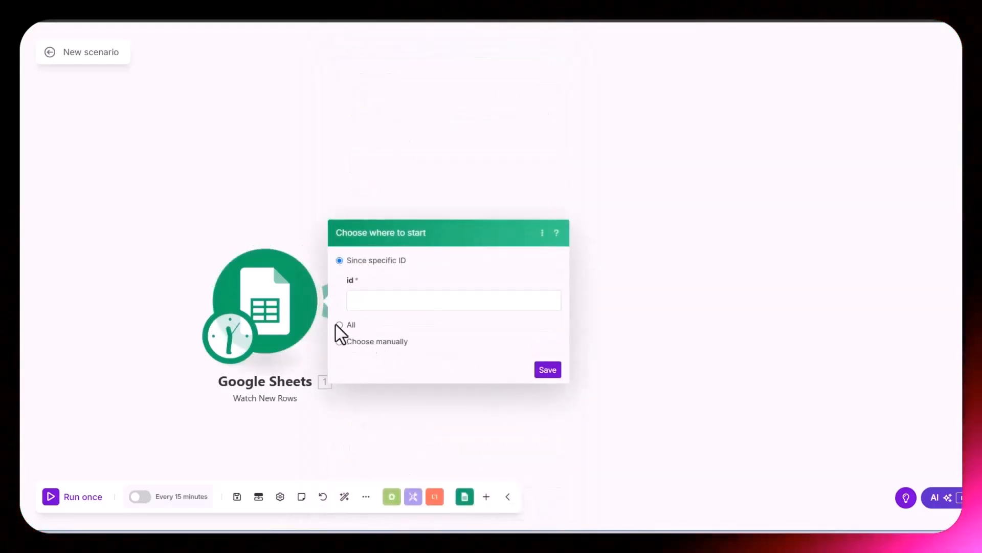
{"action": "left_click", "coordinate": [339, 325]}
{"action": "left_click", "coordinate": [551, 324]}
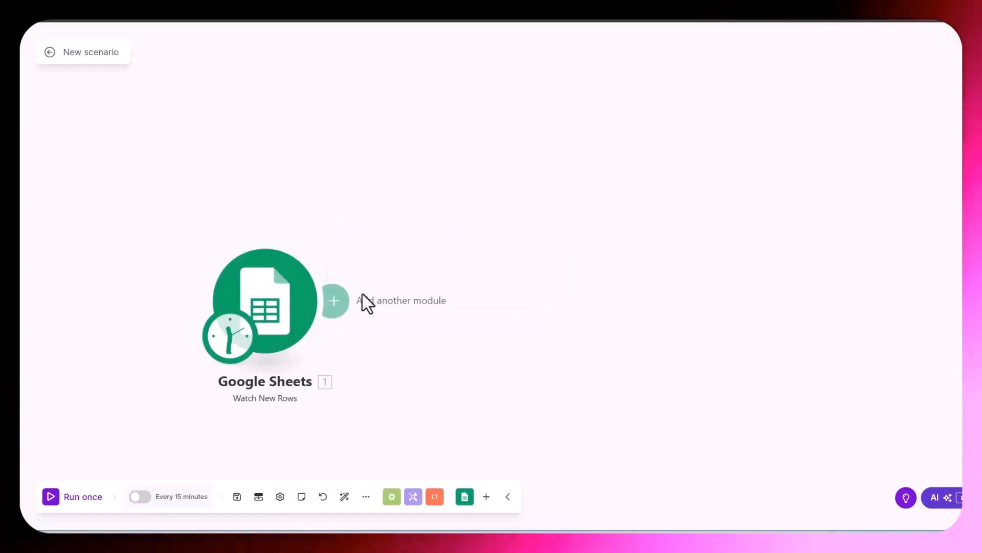
Run only the Google Sheets module and examine the Pin Idea text in its output bundle
{"action": "right_click", "coordinate": [279, 287]}
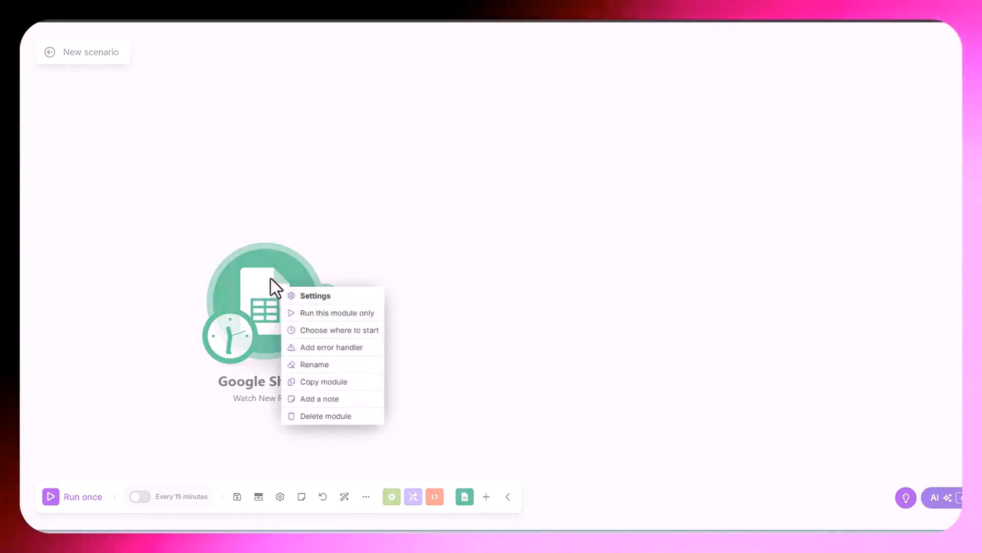
{"action": "left_click", "coordinate": [335, 313]}
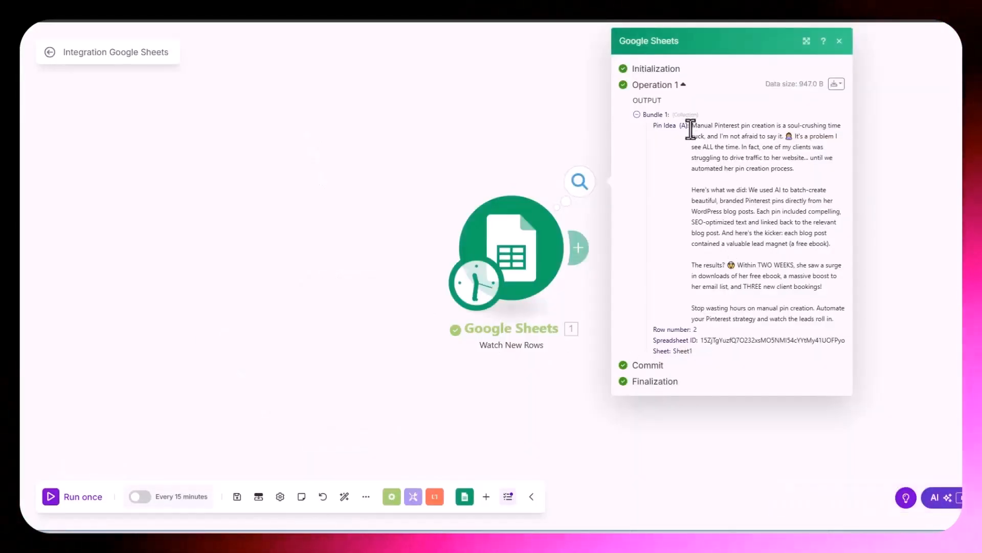
{"action": "left_click_drag", "start_coordinate": [775, 158], "coordinate": [773, 244]}
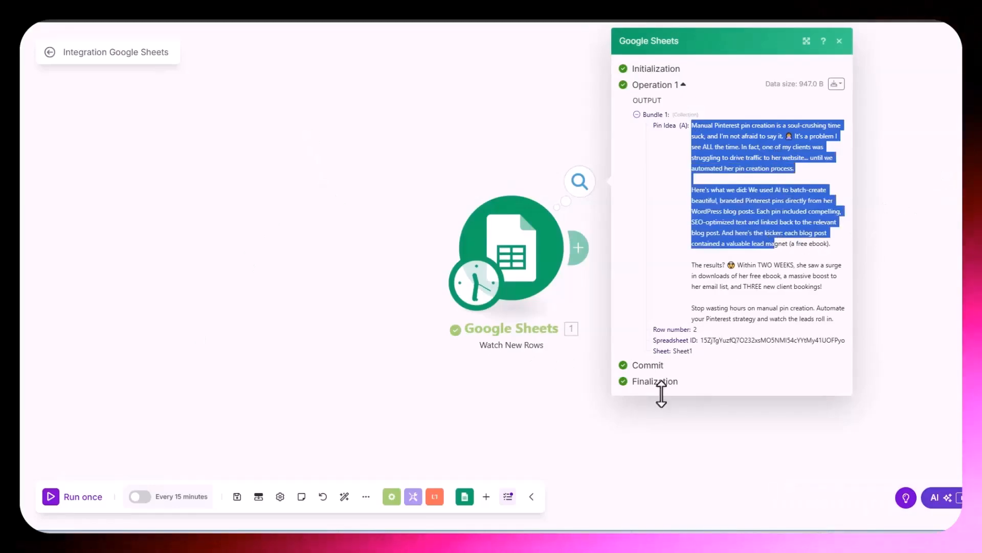
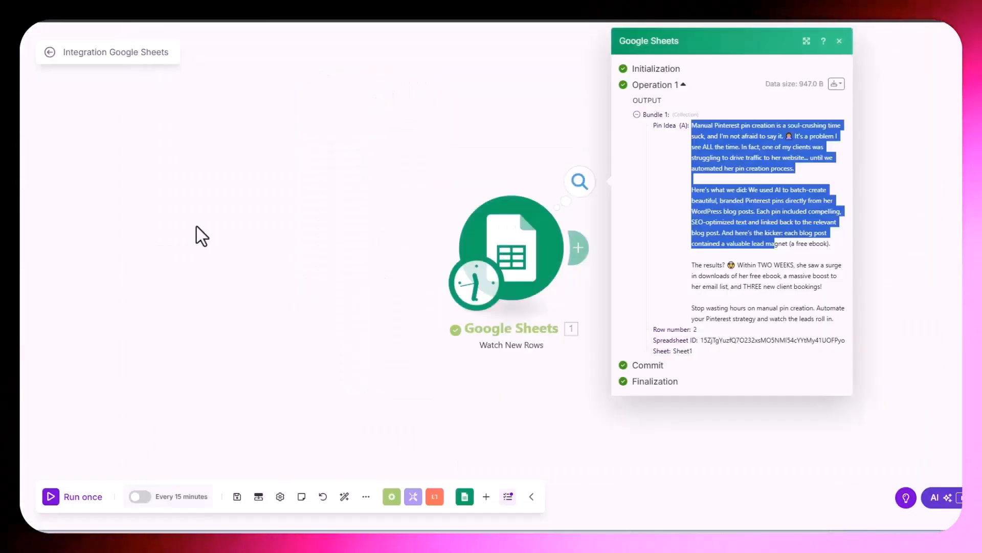
{"action": "left_click", "coordinate": [333, 271]}
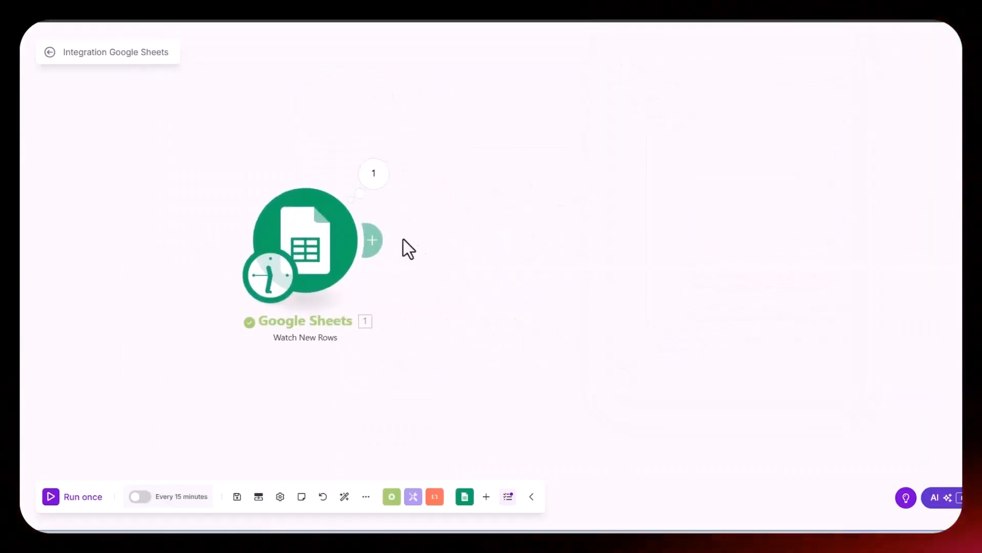
Add an OpenAI Create a Completion (Prompt) module after the Google Sheets trigger and set its connection to NEW CAL
{"action": "left_click", "coordinate": [384, 239]}
{"action": "scroll", "coordinate": [669, 235], "scroll_direction": "down", "scroll_amount": 3}
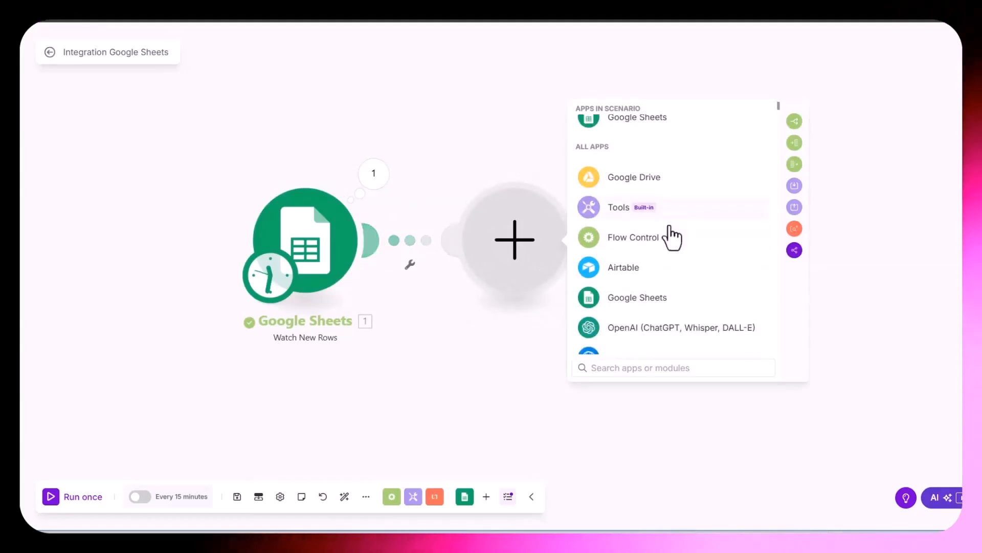
{"action": "left_click", "coordinate": [645, 252]}
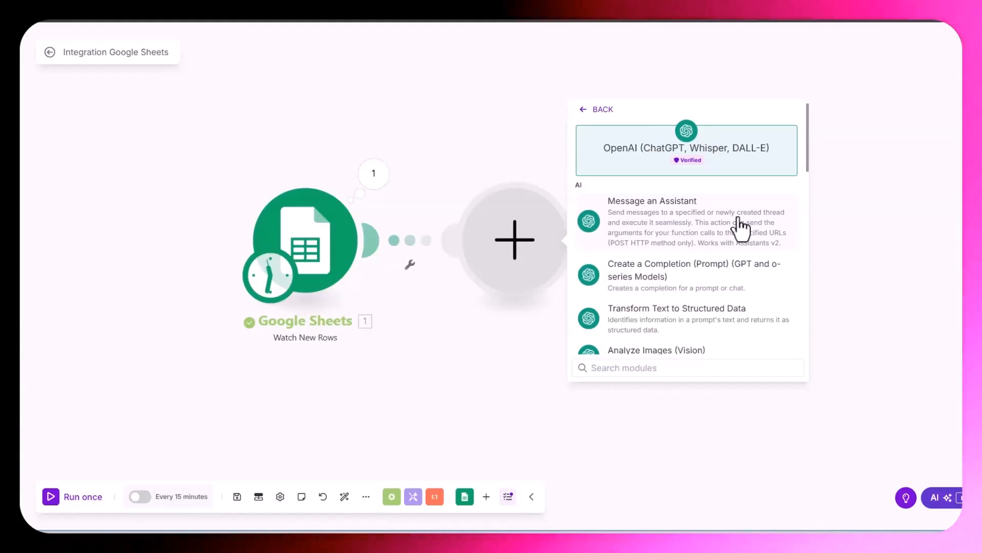
{"action": "scroll", "coordinate": [739, 225], "scroll_direction": "down", "scroll_amount": 3}
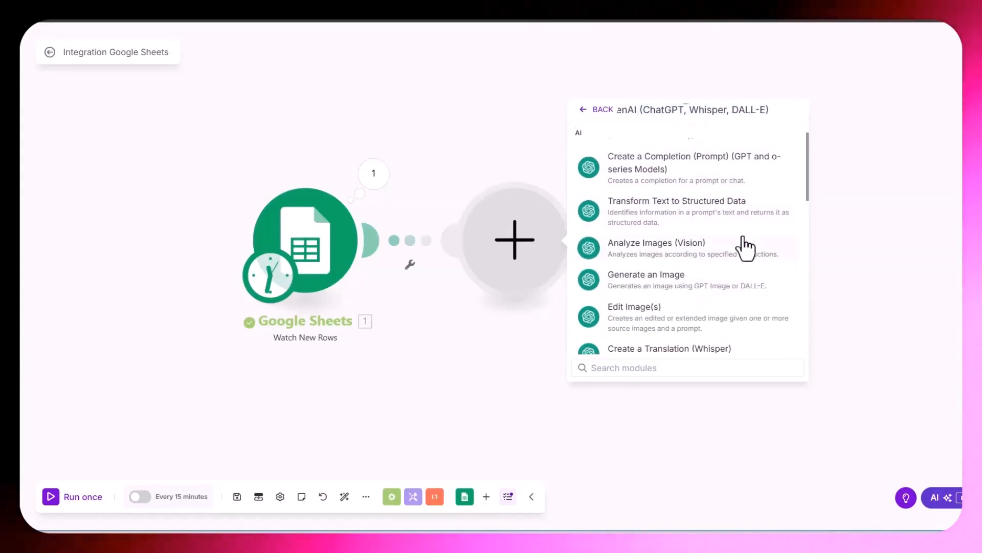
{"action": "scroll", "coordinate": [698, 329], "scroll_direction": "up", "scroll_amount": 3}
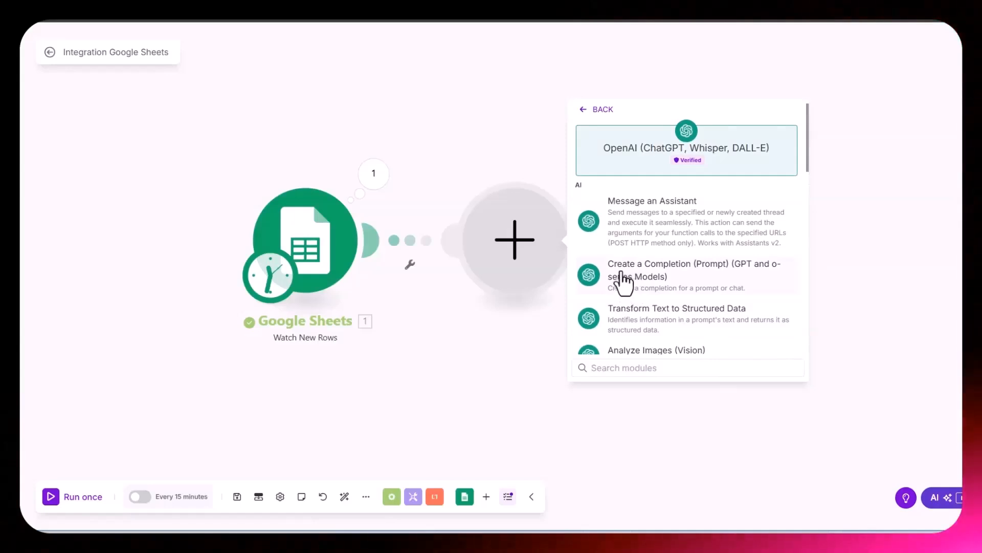
{"action": "left_click", "coordinate": [662, 281]}
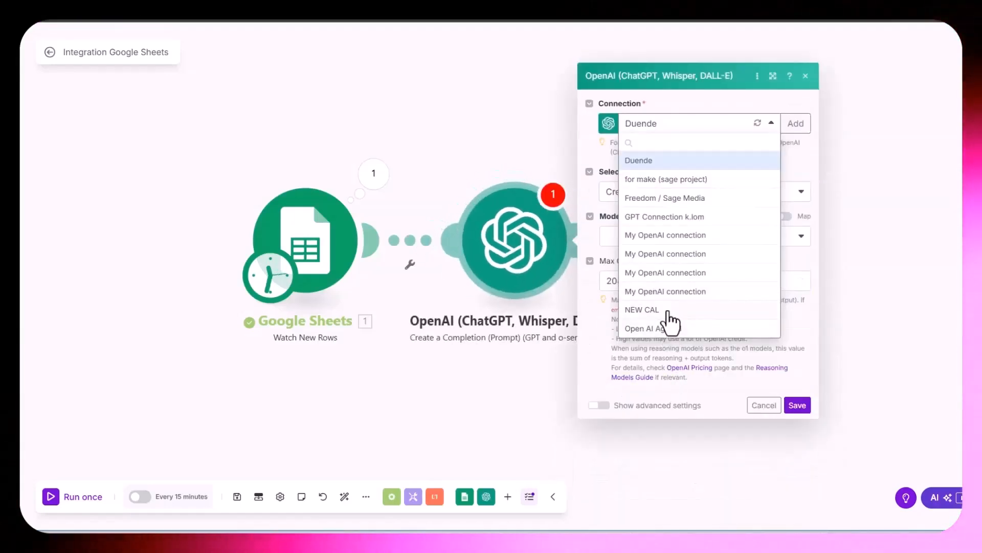
{"action": "left_click", "coordinate": [668, 311]}
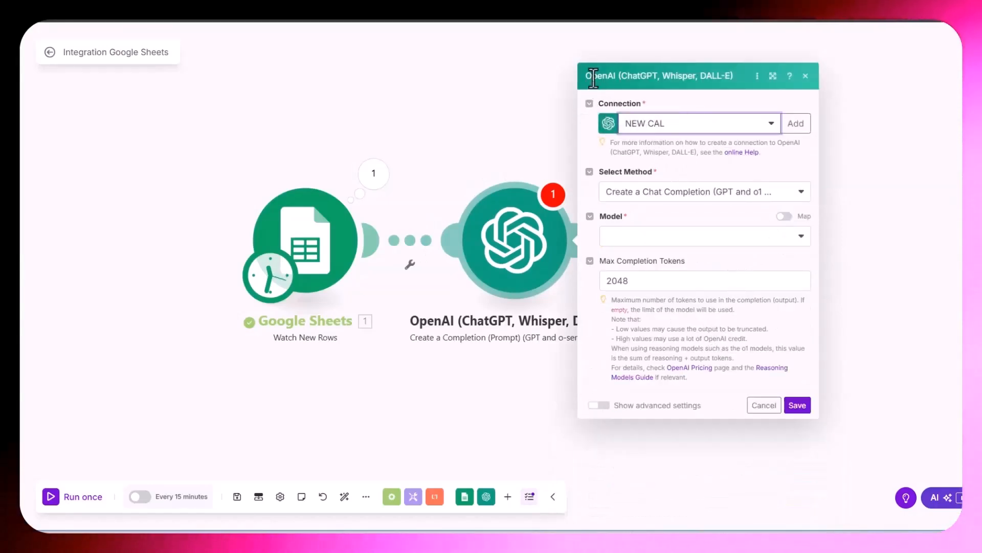
{"action": "left_click", "coordinate": [797, 125]}
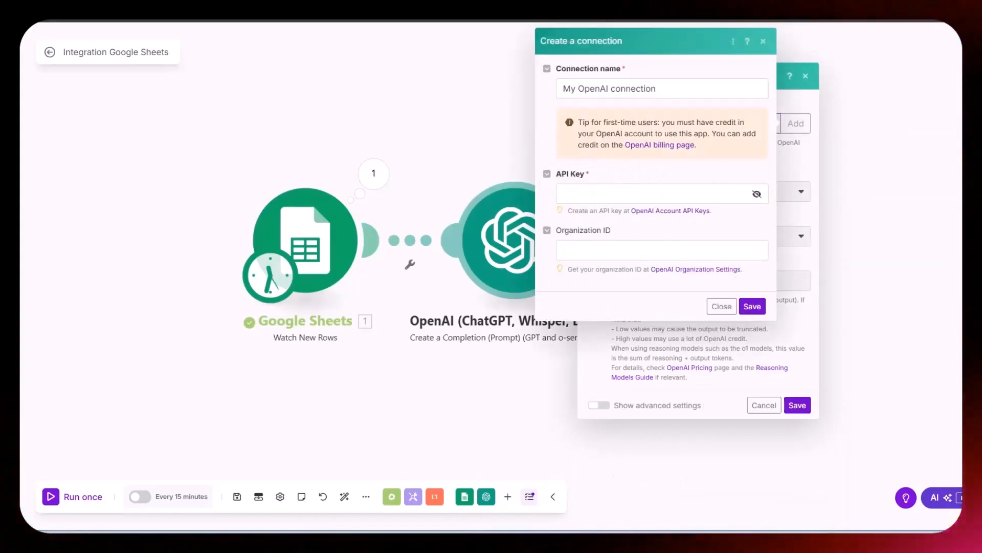
{"action": "key", "text": "ctrl+t"}
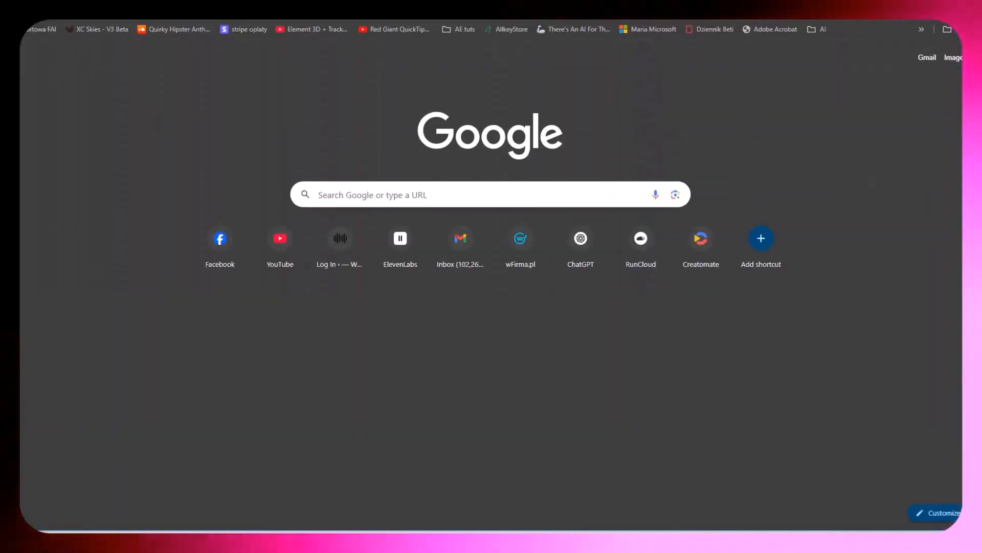
{"action": "type", "text": "playground/chat"}
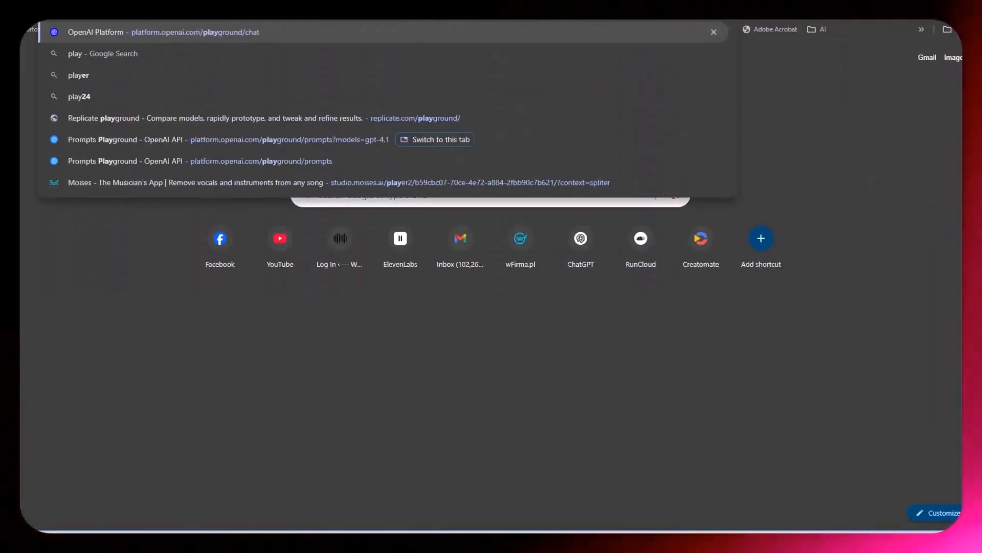
{"action": "key", "text": "Return"}
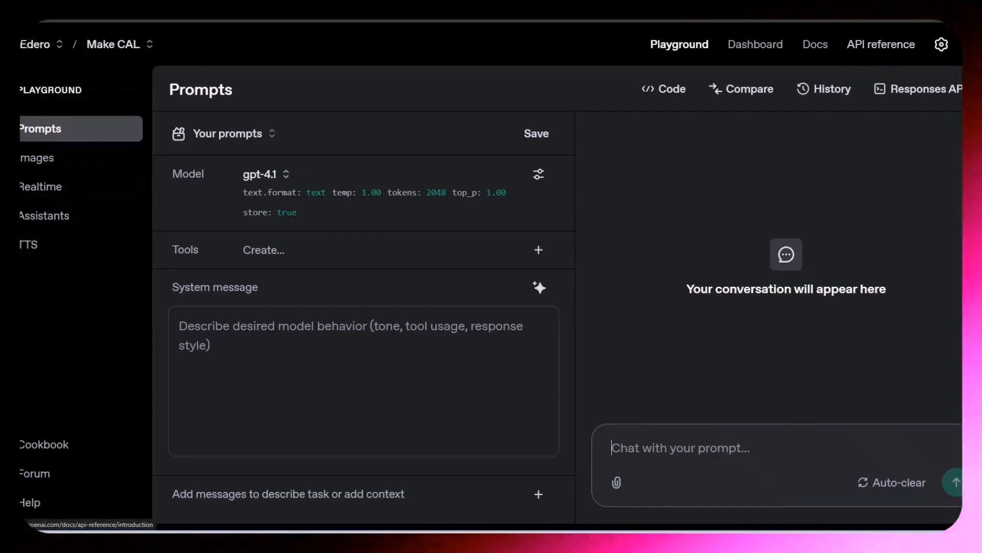
{"action": "left_click", "coordinate": [941, 45]}
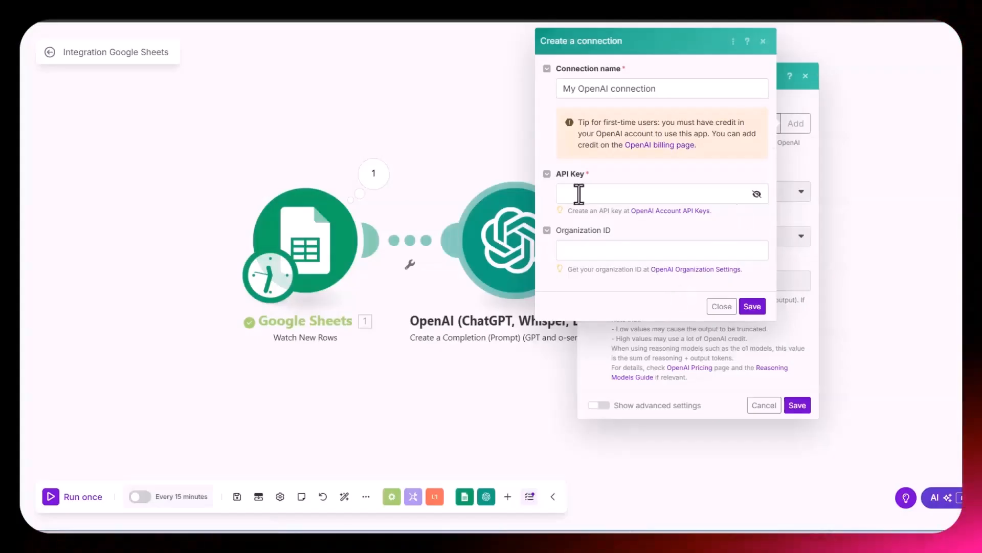
{"action": "left_click", "coordinate": [578, 194]}
{"action": "left_click", "coordinate": [722, 307]}
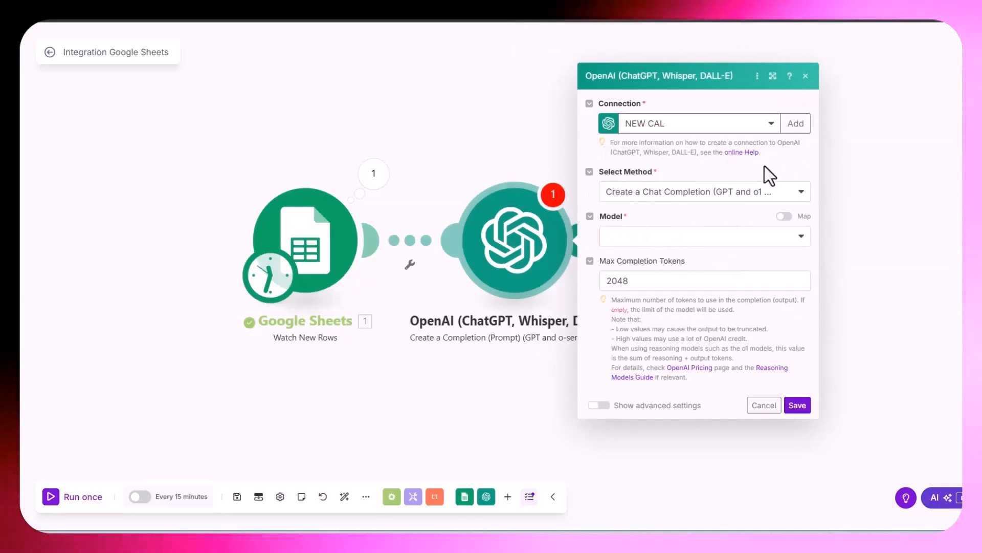
Choose chatgpt-4o-latest as the model for the OpenAI chat completion
{"action": "left_click", "coordinate": [756, 193]}
{"action": "left_click", "coordinate": [679, 233]}
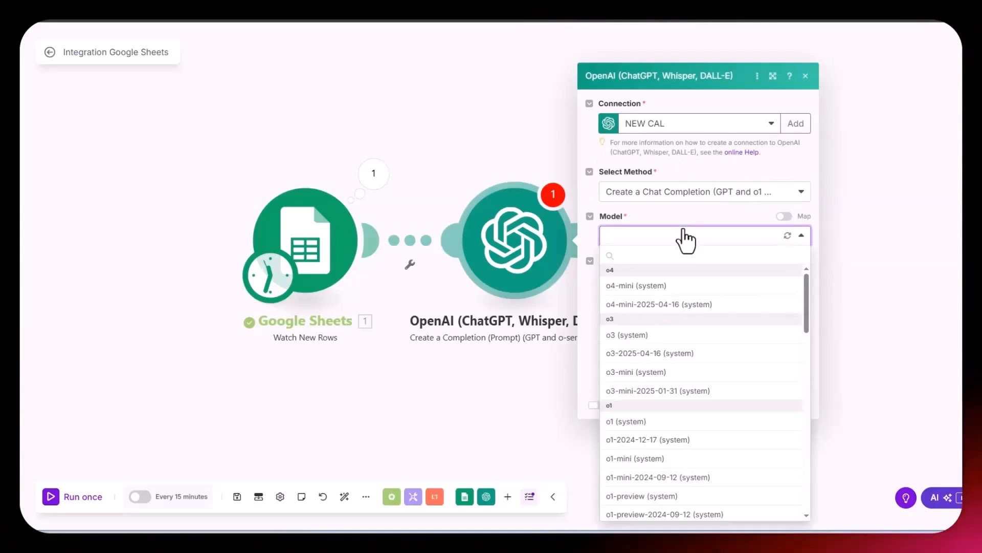
{"action": "scroll", "coordinate": [691, 358], "scroll_direction": "down", "scroll_amount": 10}
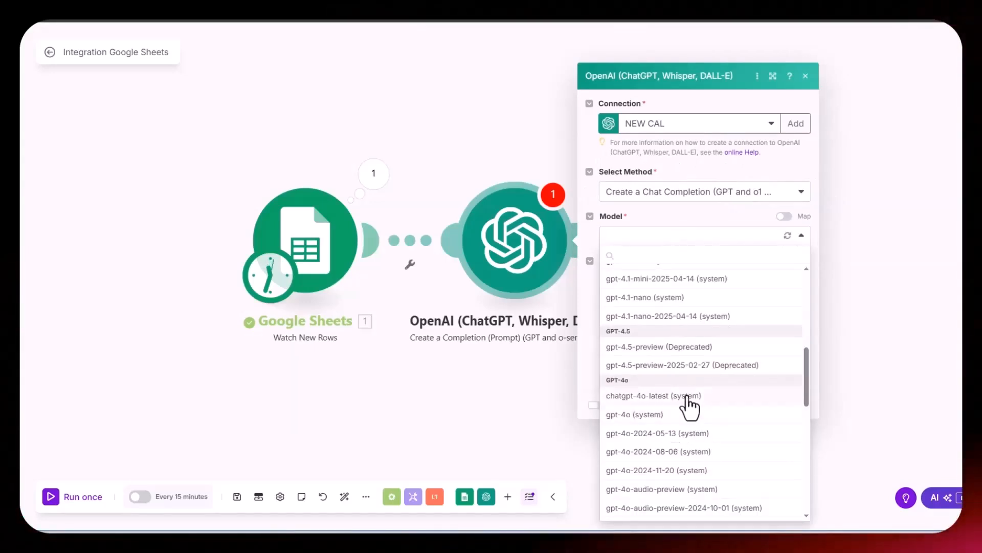
{"action": "left_click", "coordinate": [687, 397]}
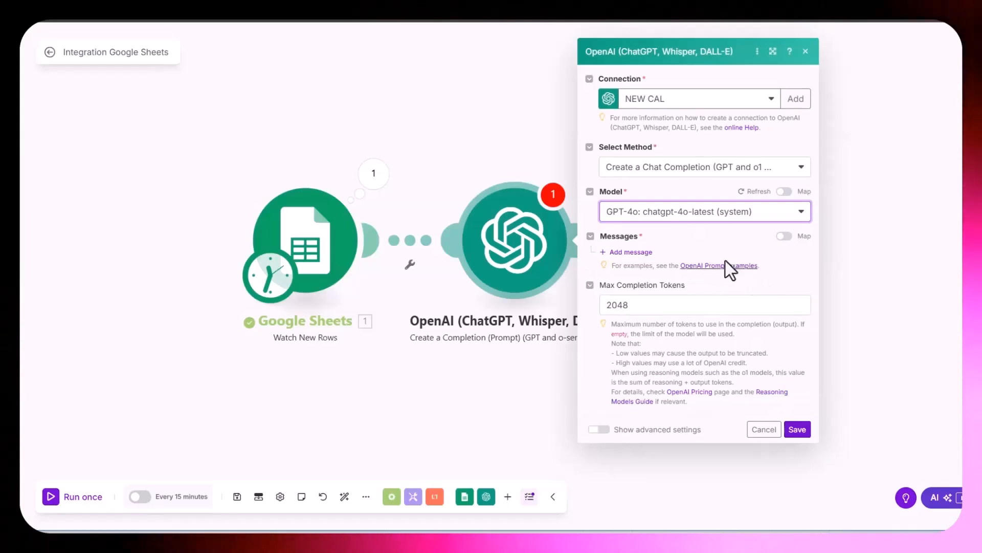
Add a first message with the Developer / System role and paste the Pinterest Pin JSON instructions as its text content
{"action": "left_click", "coordinate": [638, 256]}
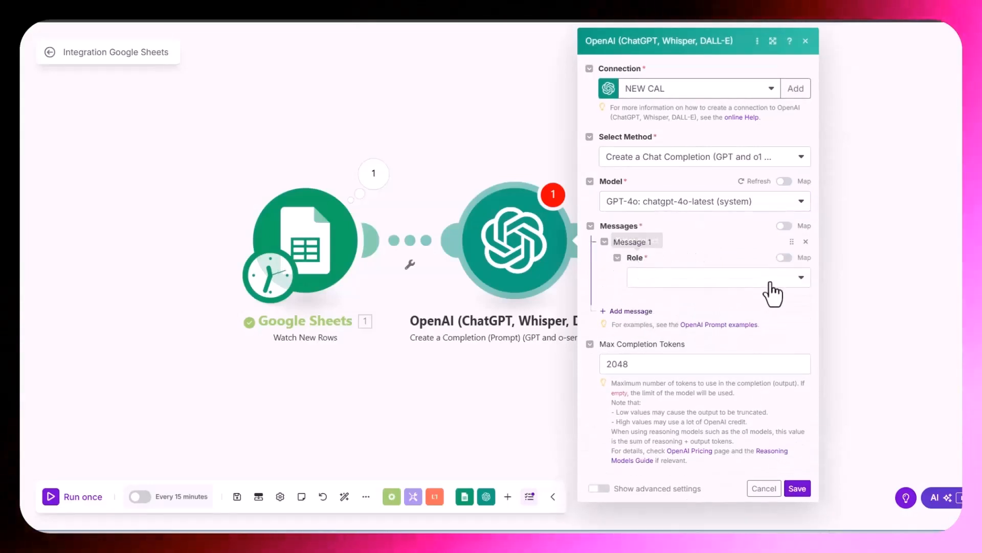
{"action": "left_click", "coordinate": [794, 278]}
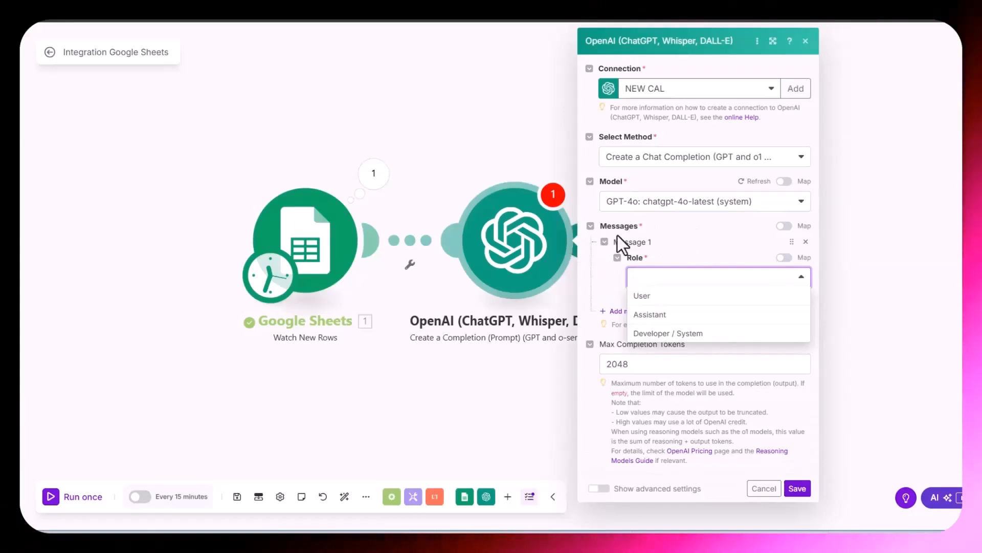
{"action": "left_click", "coordinate": [716, 333]}
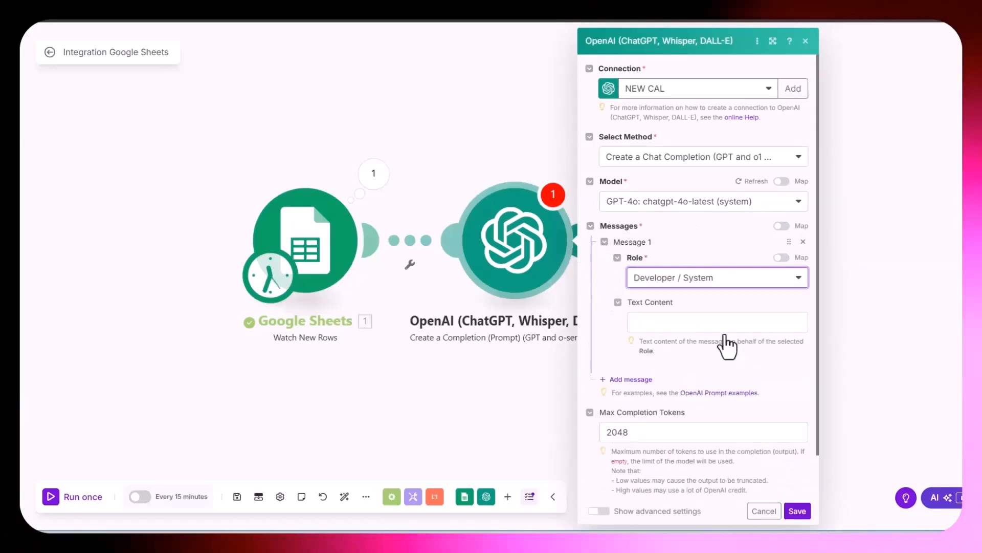
{"action": "left_click", "coordinate": [660, 321]}
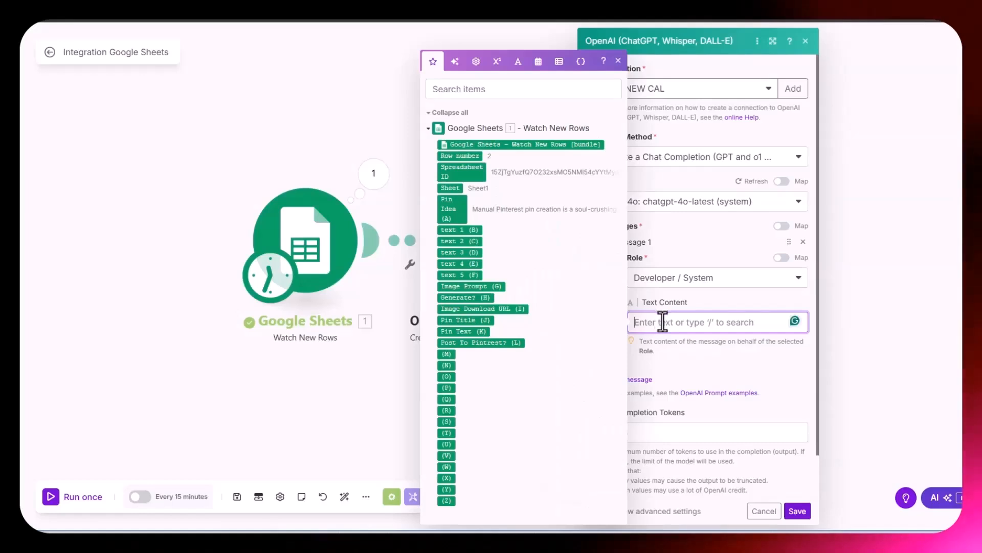
{"action": "key", "text": "ctrl+v"}
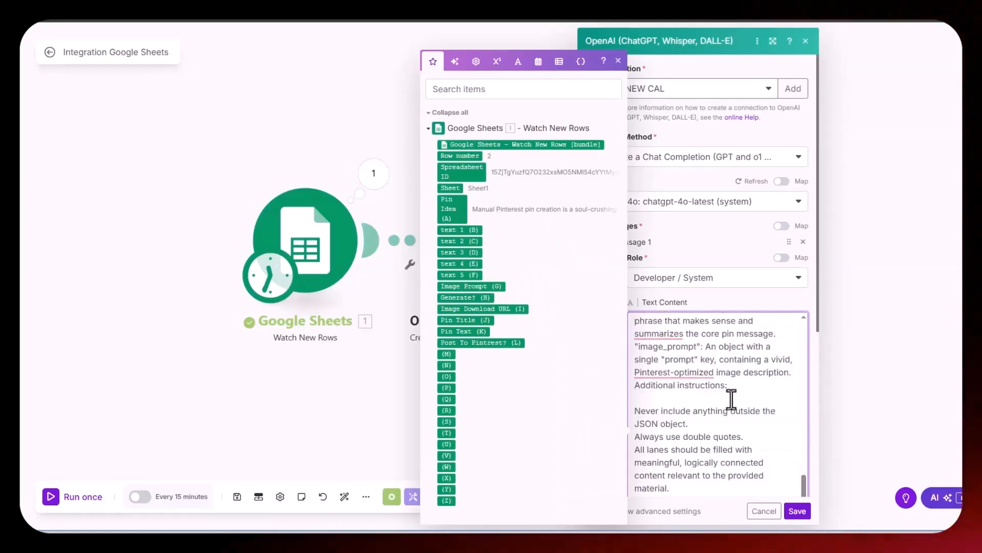
{"action": "scroll", "coordinate": [731, 399], "scroll_direction": "down", "scroll_amount": 4}
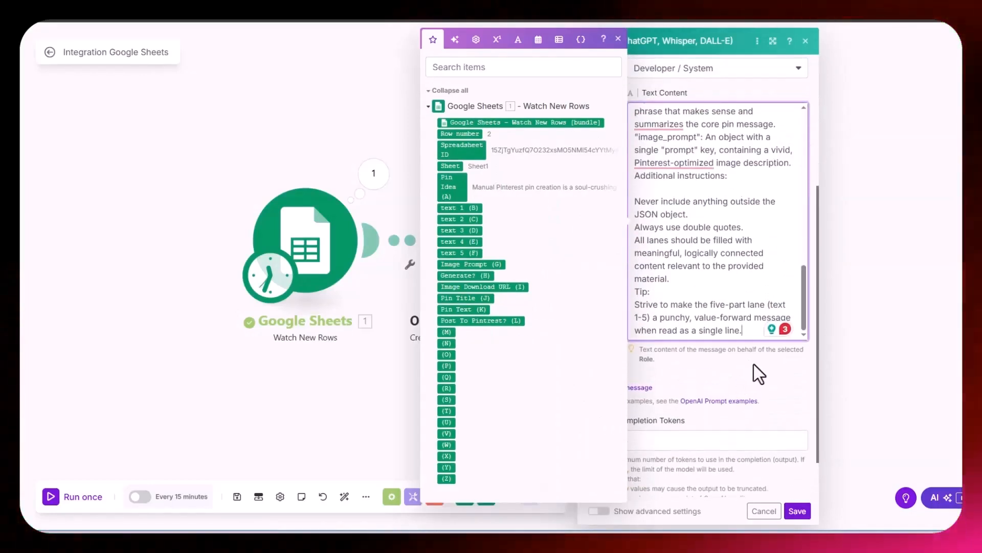
{"action": "left_click_drag", "start_coordinate": [804, 306], "coordinate": [814, 146]}
{"action": "left_click", "coordinate": [610, 246]}
Add a second message with the User role and map Pin Idea (A) from Google Sheets into its text content
{"action": "scroll", "coordinate": [610, 247], "scroll_direction": "down", "scroll_amount": 2}
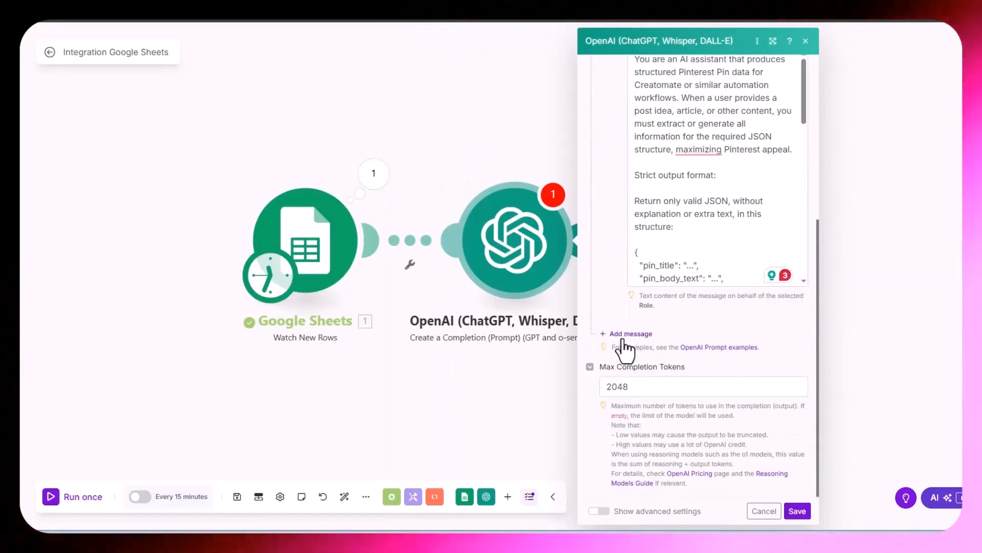
{"action": "left_click", "coordinate": [623, 337]}
{"action": "left_click", "coordinate": [692, 367]}
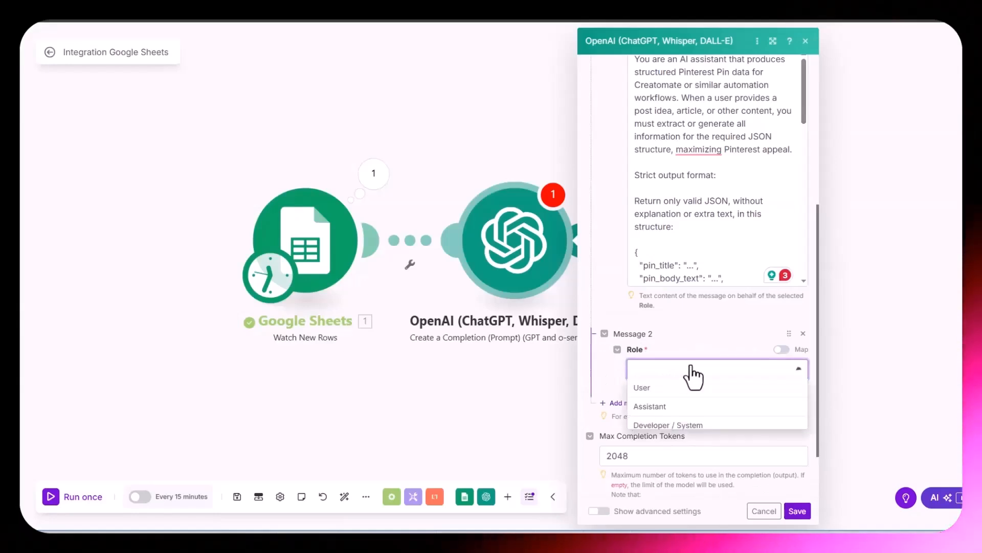
{"action": "left_click", "coordinate": [660, 390]}
{"action": "scroll", "coordinate": [618, 358], "scroll_direction": "down", "scroll_amount": 4}
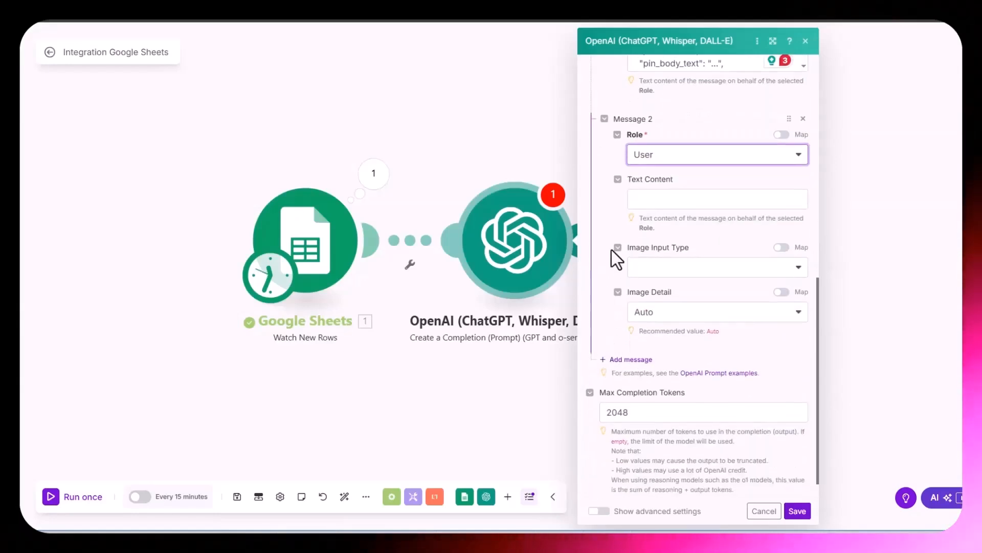
{"action": "left_click", "coordinate": [673, 199]}
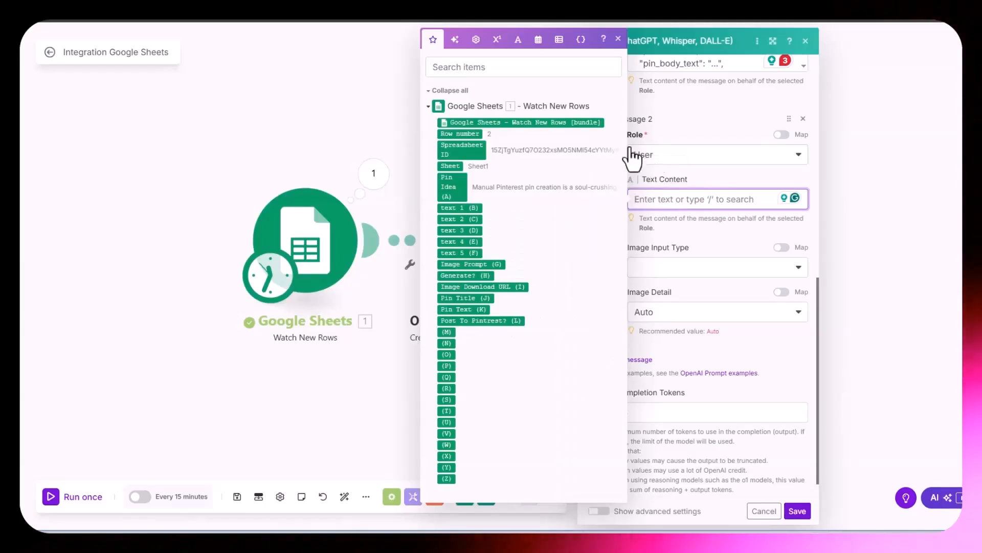
{"action": "left_click", "coordinate": [455, 185]}
{"action": "left_click", "coordinate": [607, 236]}
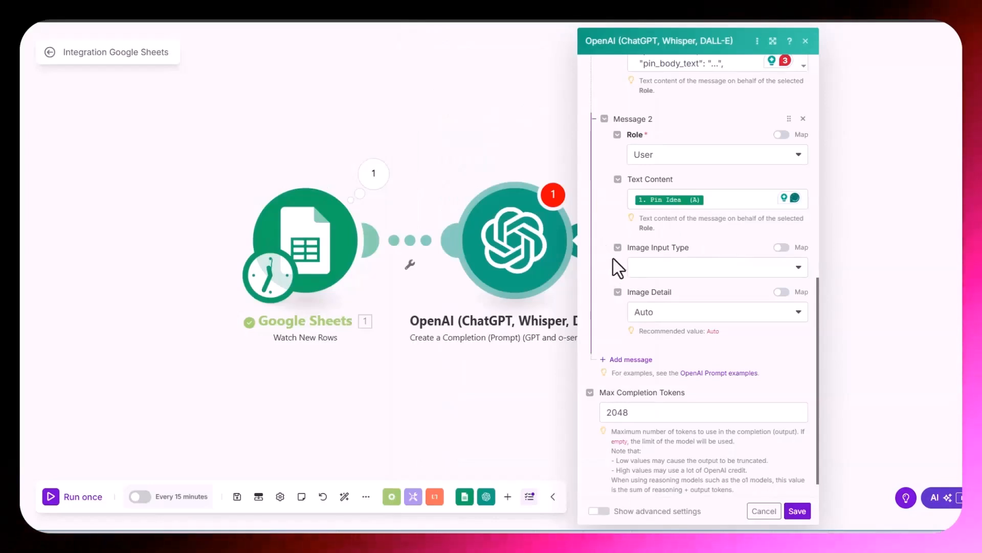
Show the OpenAI module's advanced settings and set its response format to JSON Object
{"action": "scroll", "coordinate": [613, 259], "scroll_direction": "down", "scroll_amount": 1}
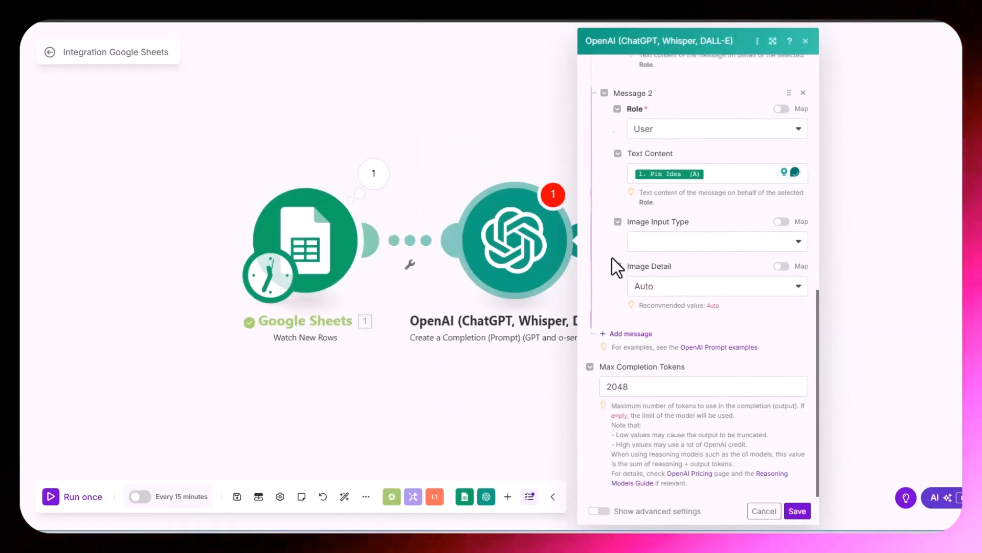
{"action": "left_click", "coordinate": [609, 511]}
{"action": "scroll", "coordinate": [598, 376], "scroll_direction": "down", "scroll_amount": 4}
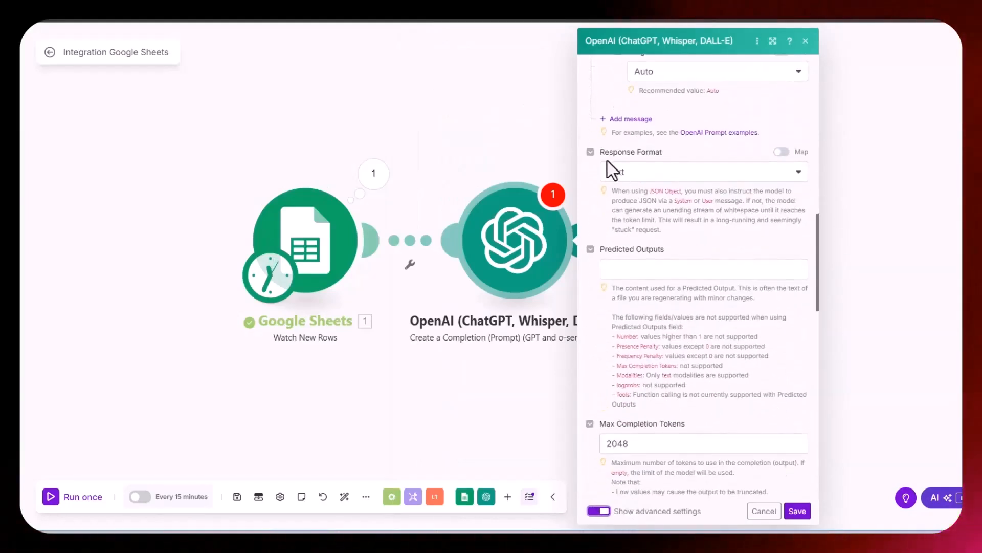
{"action": "left_click", "coordinate": [674, 179]}
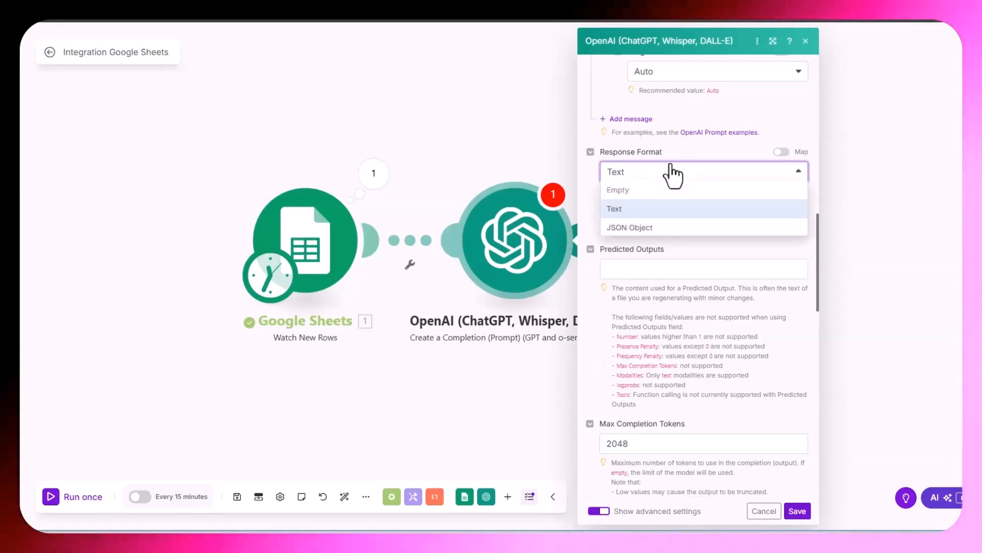
{"action": "left_click", "coordinate": [632, 229]}
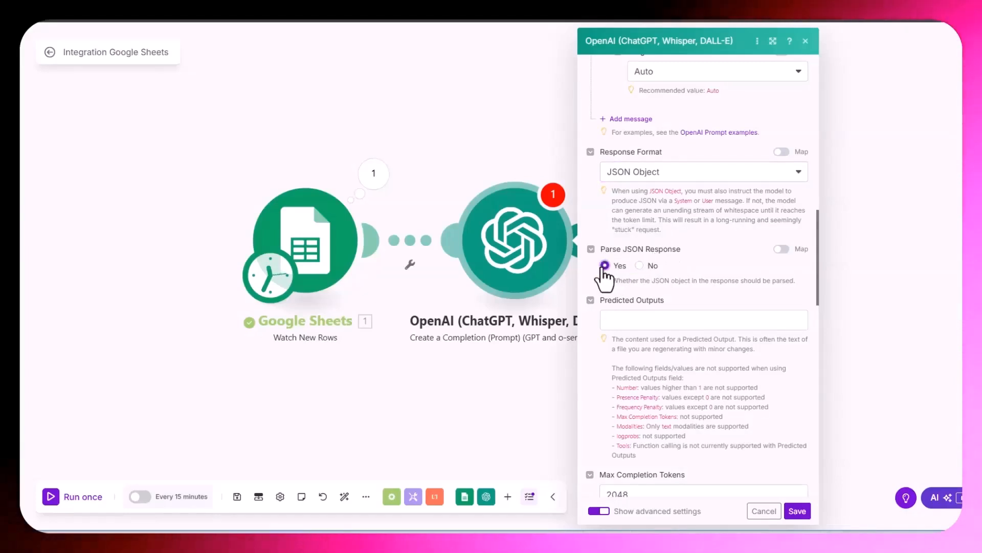
Set Parse JSON Response to Yes and save the OpenAI module's settings
{"action": "scroll", "coordinate": [601, 312], "scroll_direction": "down", "scroll_amount": 5}
{"action": "scroll", "coordinate": [599, 314], "scroll_direction": "up", "scroll_amount": 6}
{"action": "left_click", "coordinate": [604, 318]}
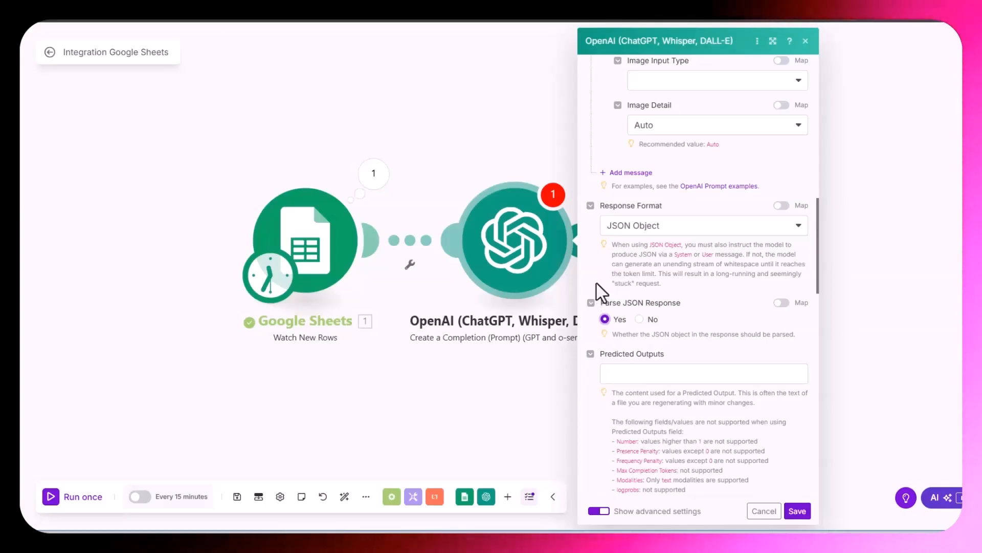
{"action": "scroll", "coordinate": [598, 302], "scroll_direction": "down", "scroll_amount": 4}
{"action": "scroll", "coordinate": [596, 328], "scroll_direction": "up", "scroll_amount": 1}
{"action": "scroll", "coordinate": [623, 373], "scroll_direction": "up", "scroll_amount": 2}
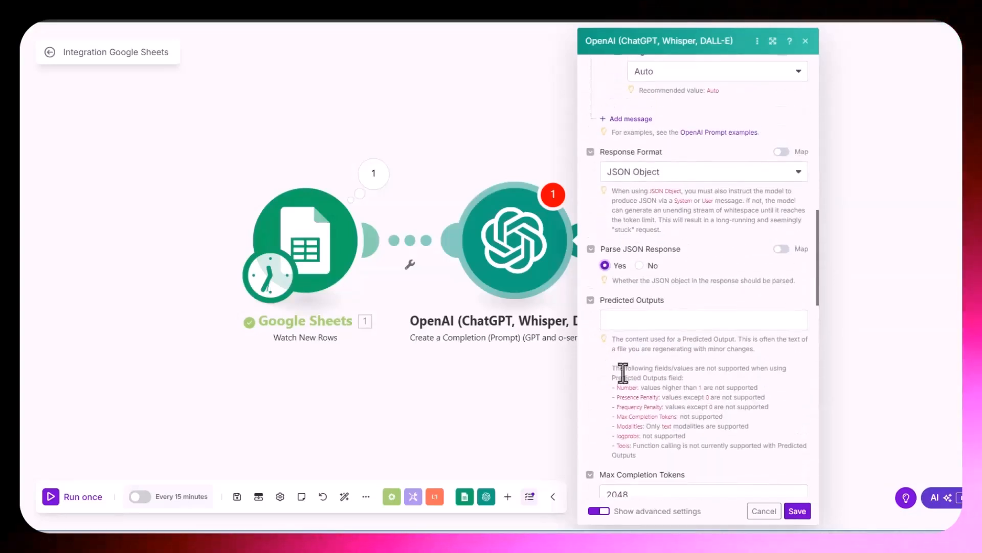
{"action": "scroll", "coordinate": [796, 454], "scroll_direction": "down", "scroll_amount": 10}
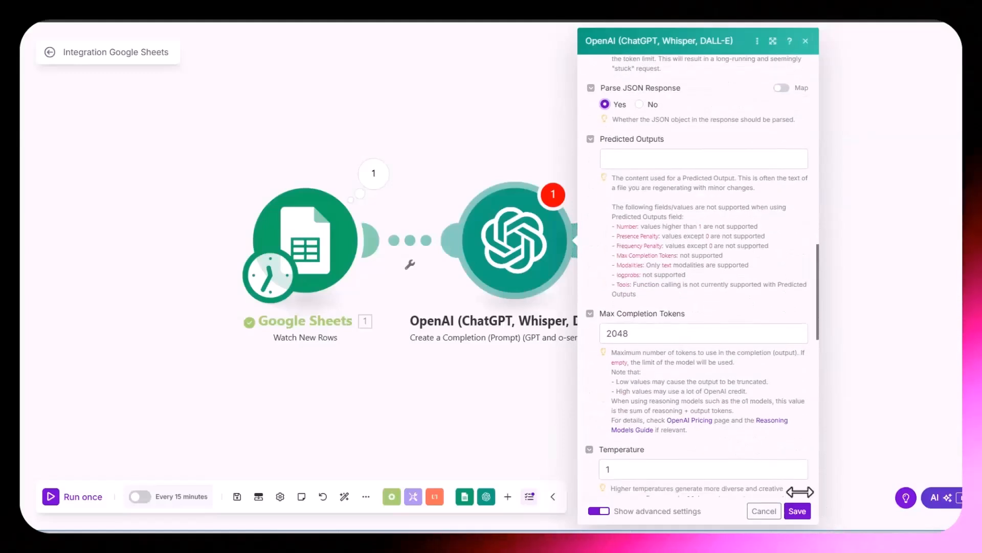
{"action": "left_click", "coordinate": [799, 511]}
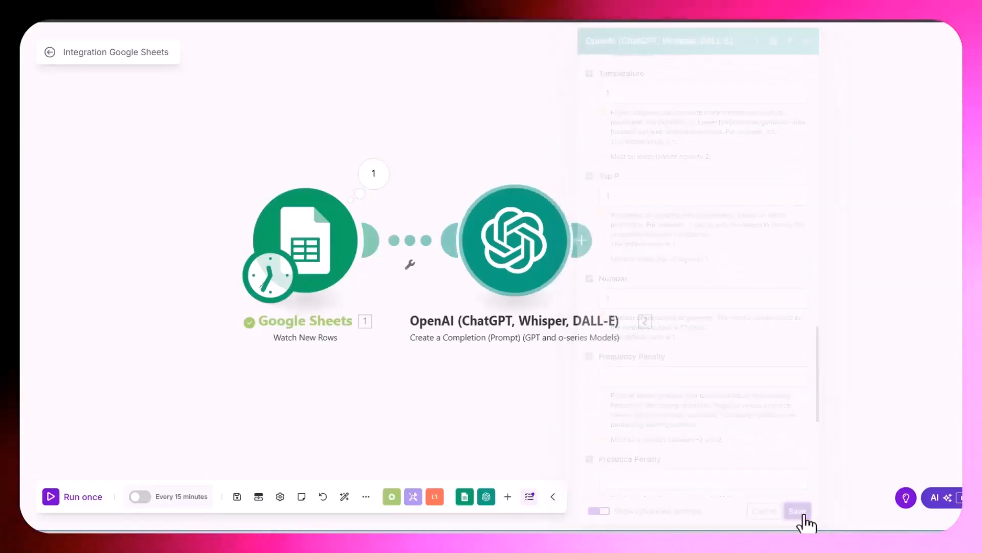
Copy the full Pin Idea (A) text from the Google Sheets module's output bundle and close the output
{"action": "right_click", "coordinate": [518, 221]}
{"action": "left_click", "coordinate": [374, 173]}
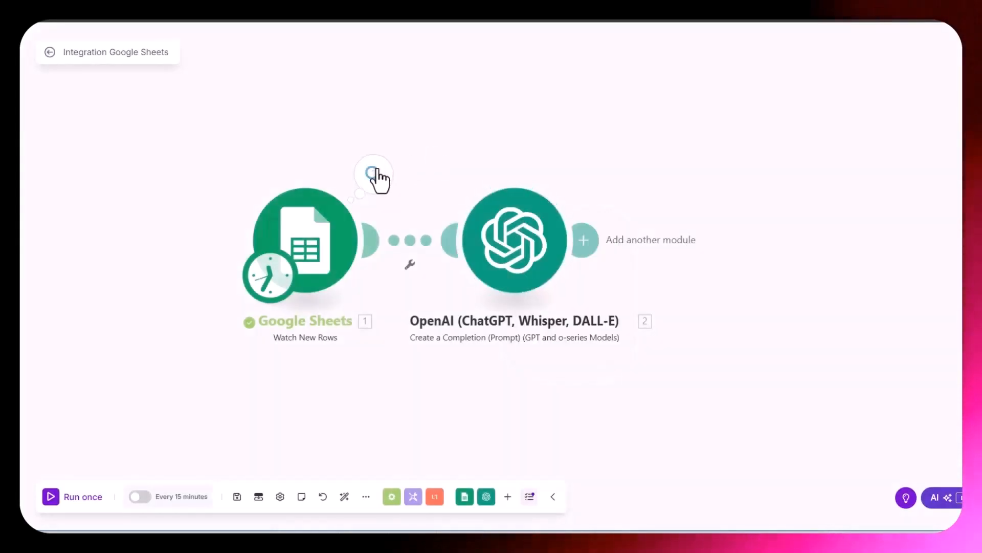
{"action": "left_click_drag", "start_coordinate": [487, 130], "coordinate": [634, 319]}
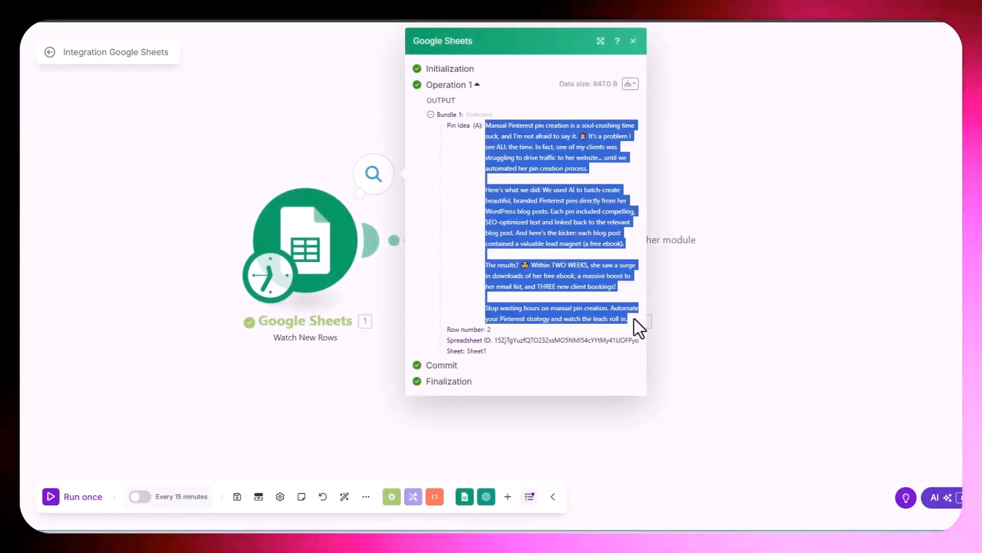
{"action": "key", "text": "Escape"}
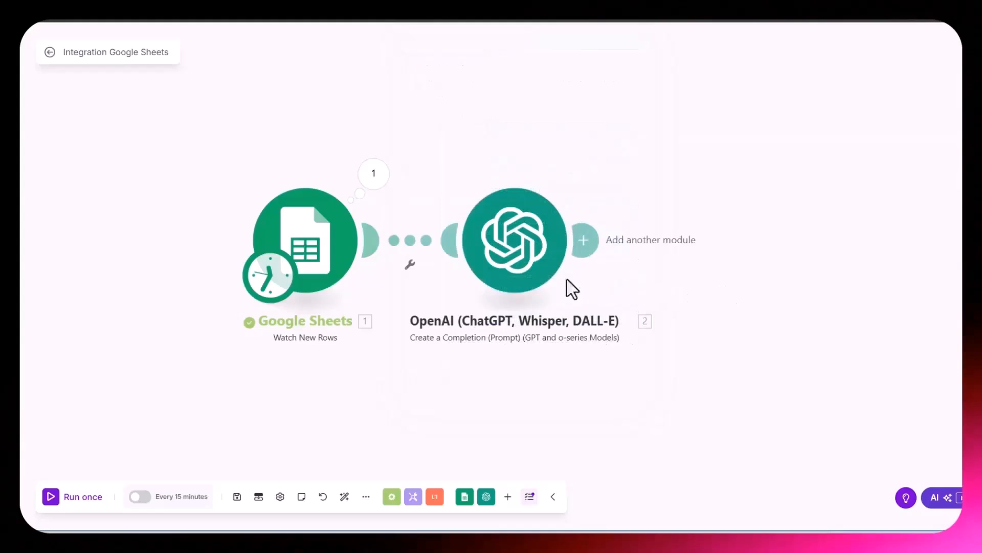
Run only the OpenAI module, using the copied pin idea text as the Pin Idea (A) value
{"action": "right_click", "coordinate": [512, 242]}
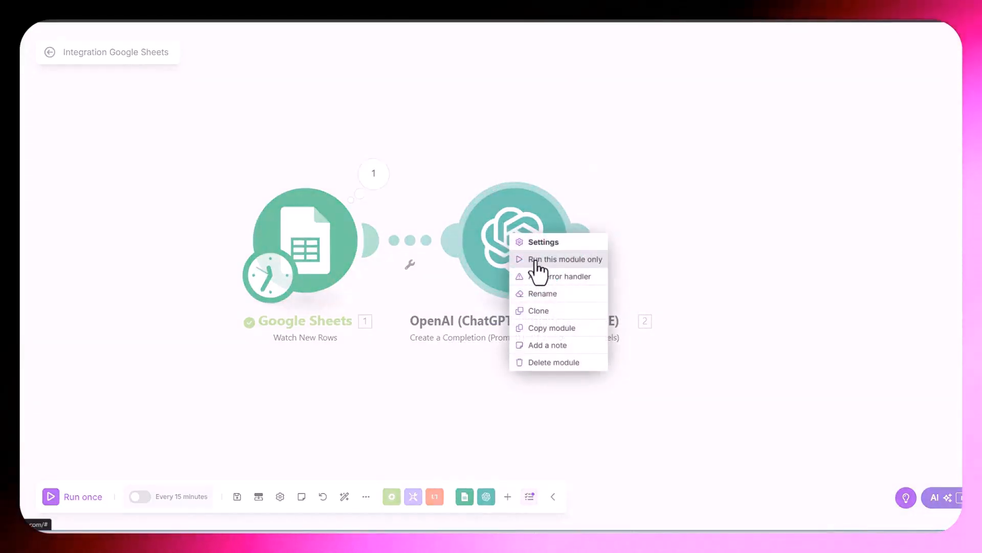
{"action": "left_click", "coordinate": [543, 260]}
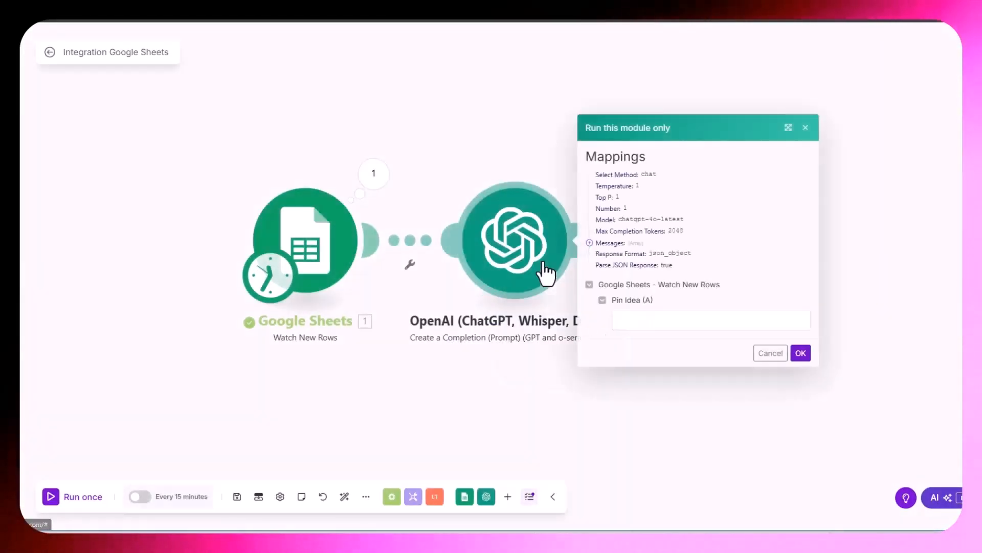
{"action": "left_click", "coordinate": [642, 320]}
{"action": "key", "text": "ctrl+v"}
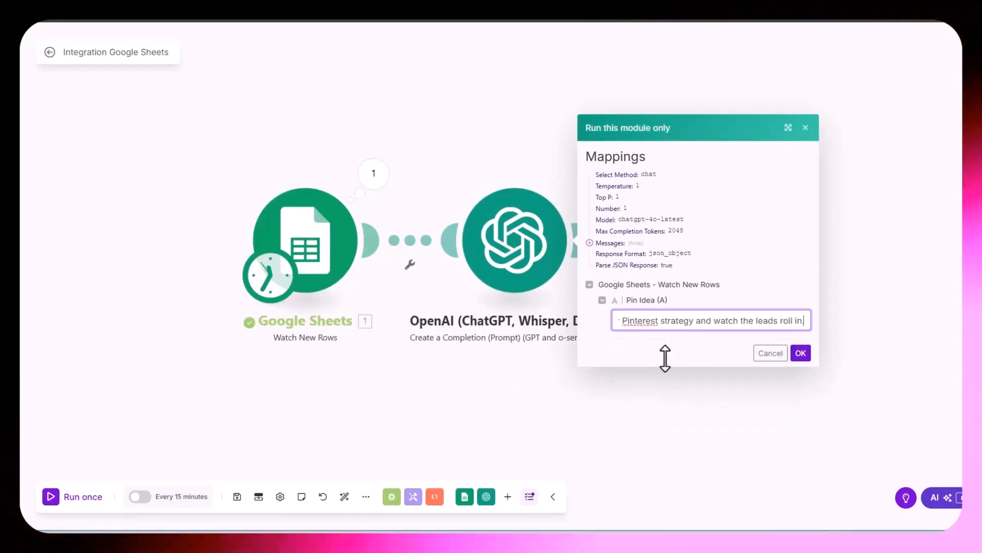
{"action": "left_click", "coordinate": [800, 353]}
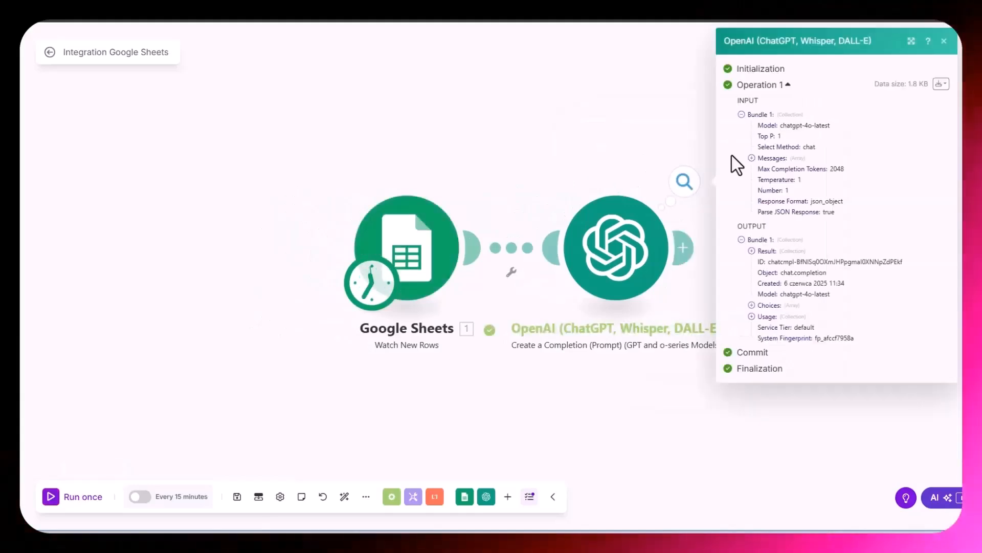
Examine the OpenAI module's output by expanding its Result collection and the image_prompt inside it
{"action": "left_click", "coordinate": [752, 251]}
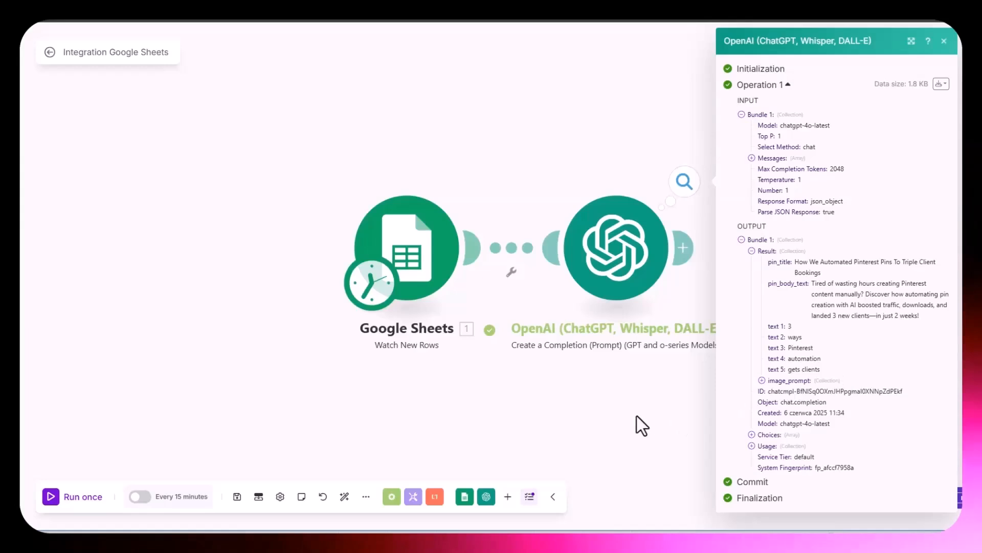
{"action": "left_click", "coordinate": [762, 381]}
{"action": "scroll", "coordinate": [766, 333], "scroll_direction": "down", "scroll_amount": 1}
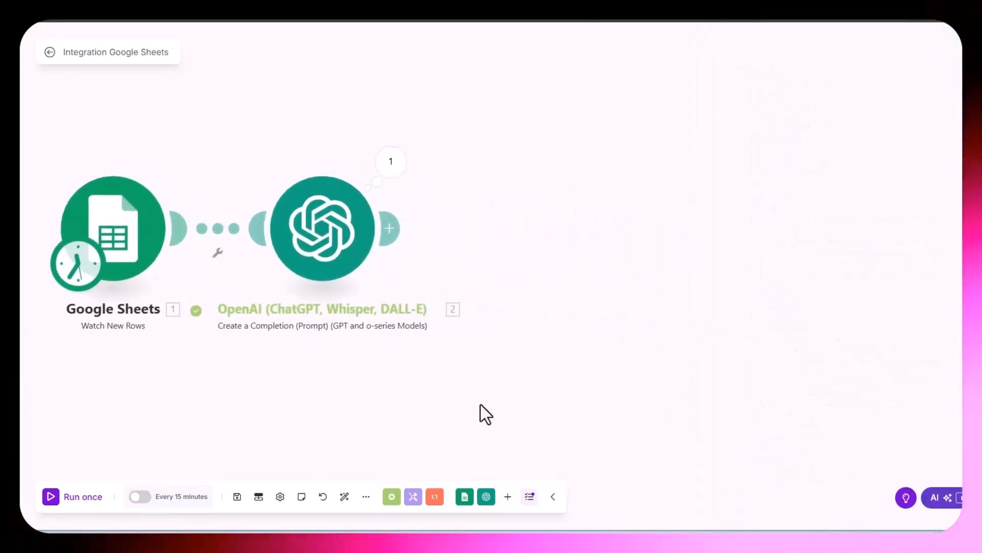
Add an OpenAI Generate an Image module after the completion module
{"action": "left_click_drag", "start_coordinate": [480, 404], "coordinate": [508, 404]}
{"action": "scroll", "coordinate": [555, 299], "scroll_direction": "down", "scroll_amount": 1}
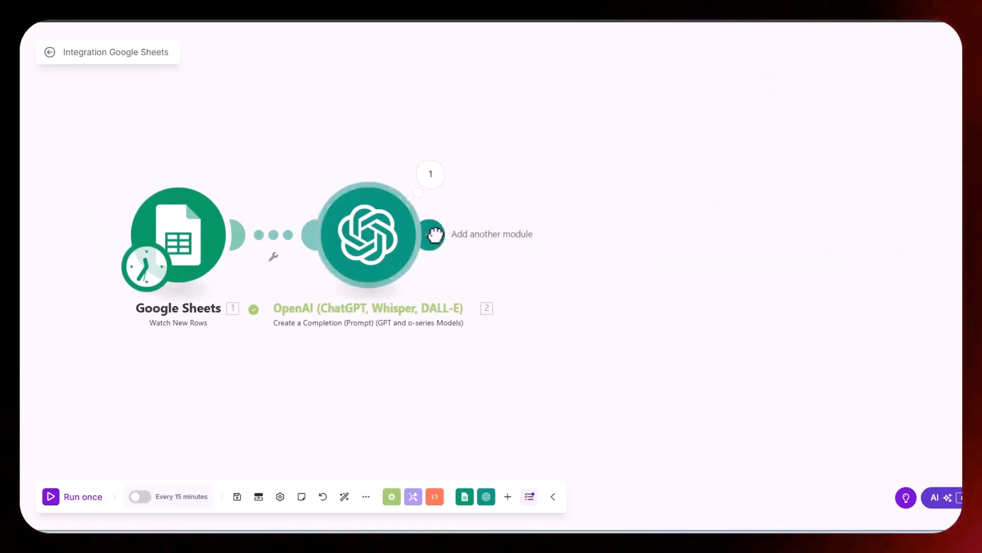
{"action": "left_click", "coordinate": [434, 235]}
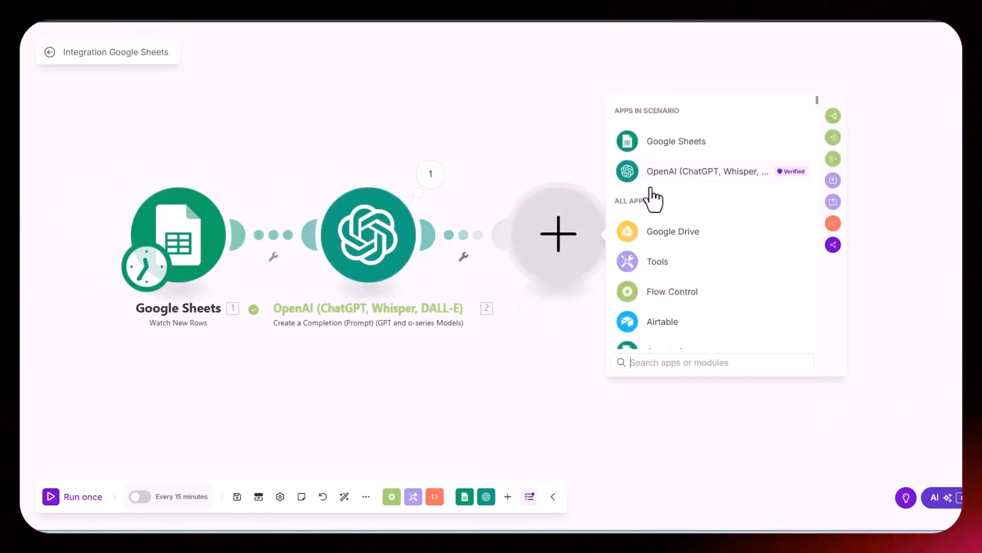
{"action": "left_click", "coordinate": [672, 174]}
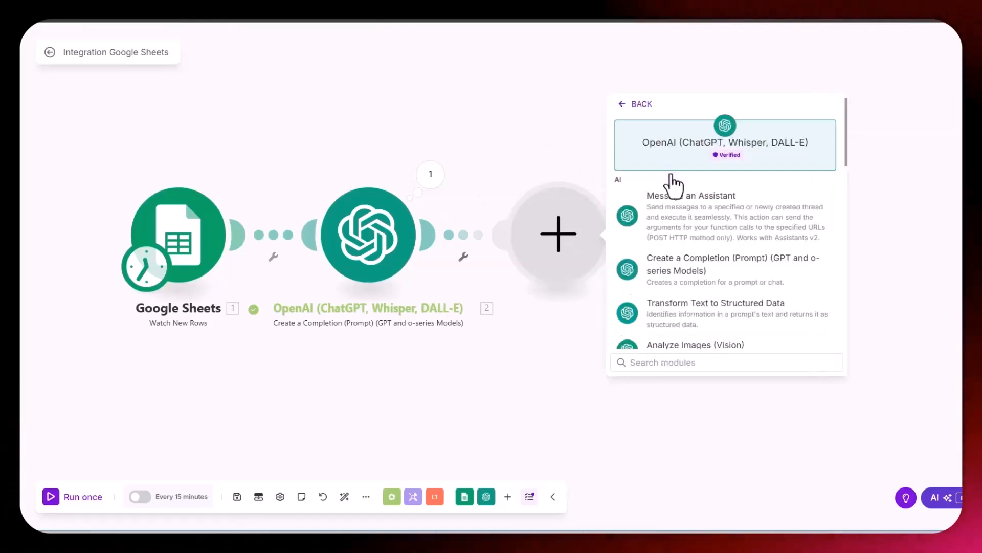
{"action": "scroll", "coordinate": [763, 204], "scroll_direction": "down", "scroll_amount": 3}
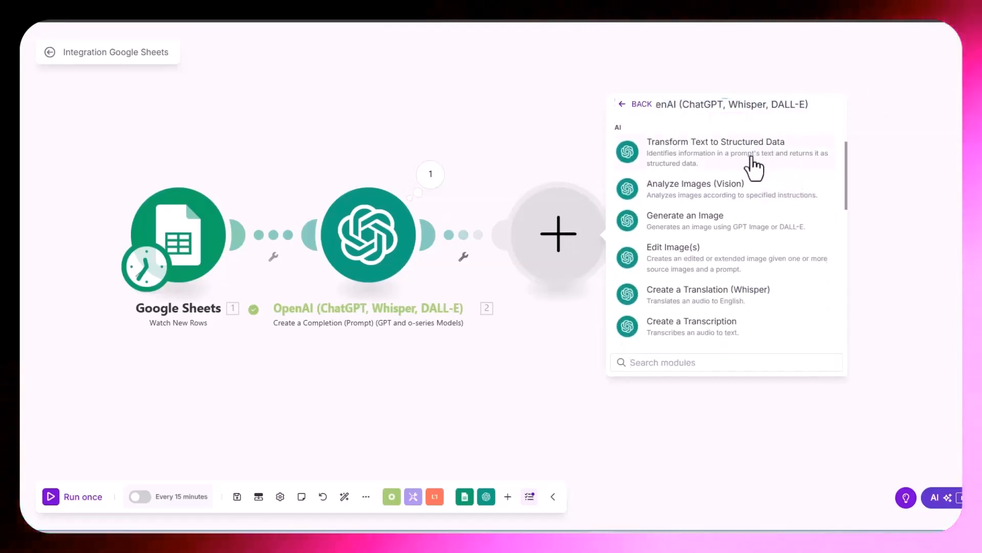
{"action": "scroll", "coordinate": [759, 164], "scroll_direction": "down", "scroll_amount": 5}
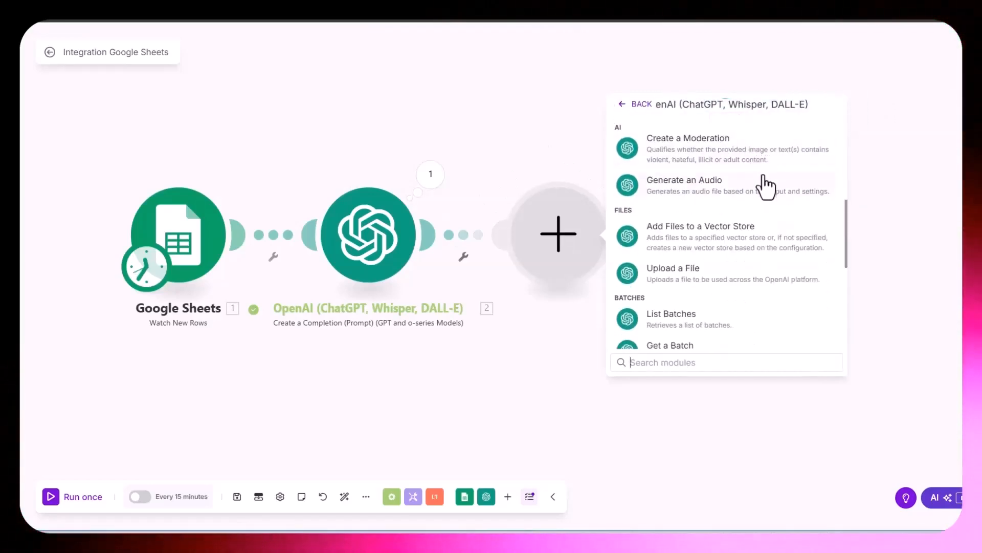
{"action": "scroll", "coordinate": [765, 186], "scroll_direction": "down", "scroll_amount": 2}
{"action": "scroll", "coordinate": [758, 246], "scroll_direction": "up", "scroll_amount": 5}
{"action": "scroll", "coordinate": [760, 245], "scroll_direction": "down", "scroll_amount": 8}
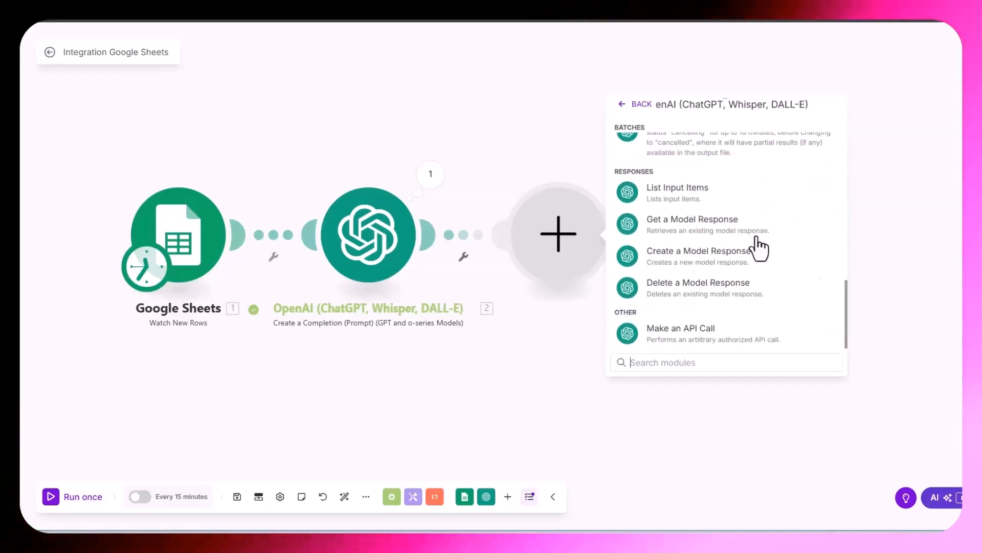
{"action": "scroll", "coordinate": [760, 250], "scroll_direction": "up", "scroll_amount": 10}
{"action": "scroll", "coordinate": [760, 250], "scroll_direction": "down", "scroll_amount": 3}
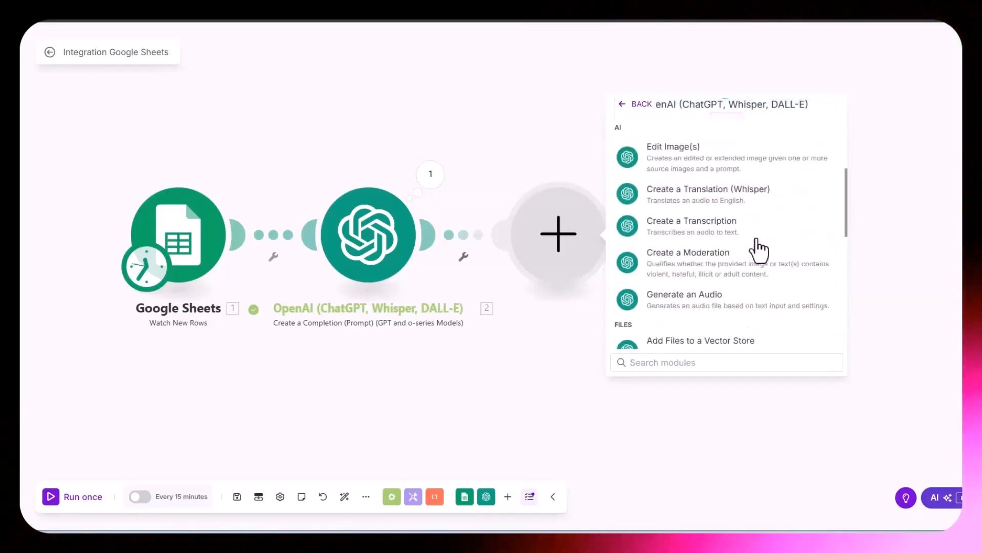
{"action": "scroll", "coordinate": [767, 253], "scroll_direction": "down", "scroll_amount": 2}
{"action": "scroll", "coordinate": [763, 244], "scroll_direction": "up", "scroll_amount": 4}
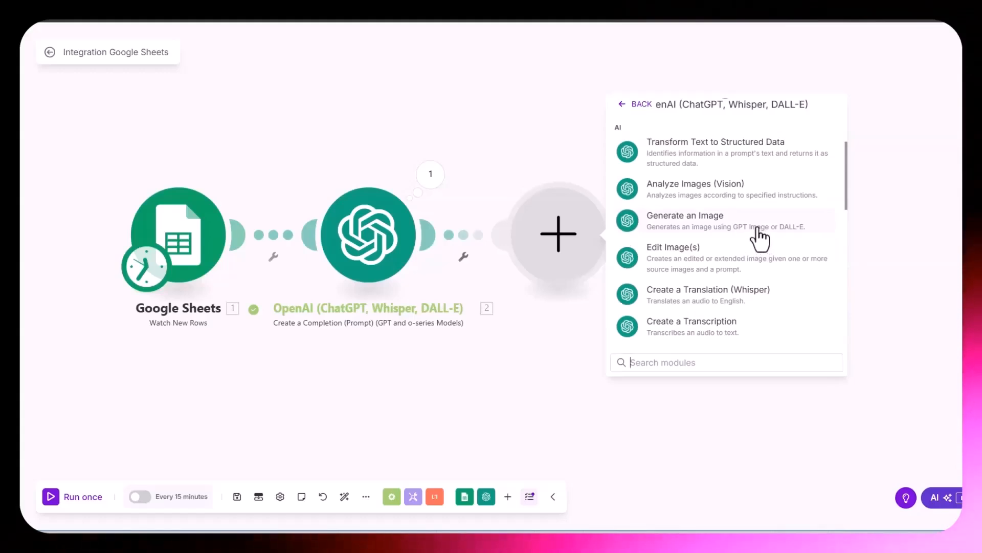
{"action": "scroll", "coordinate": [759, 292], "scroll_direction": "up", "scroll_amount": 1}
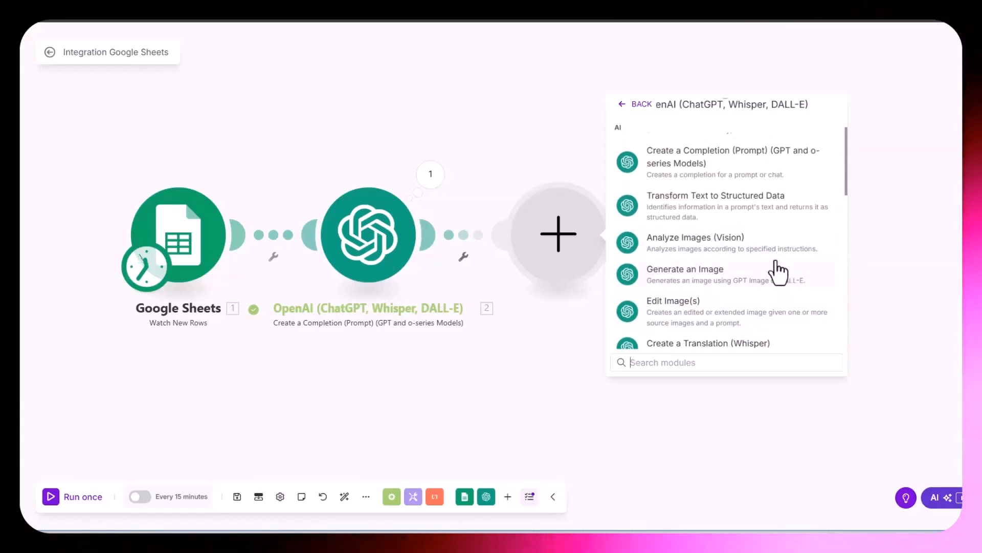
{"action": "left_click", "coordinate": [682, 280]}
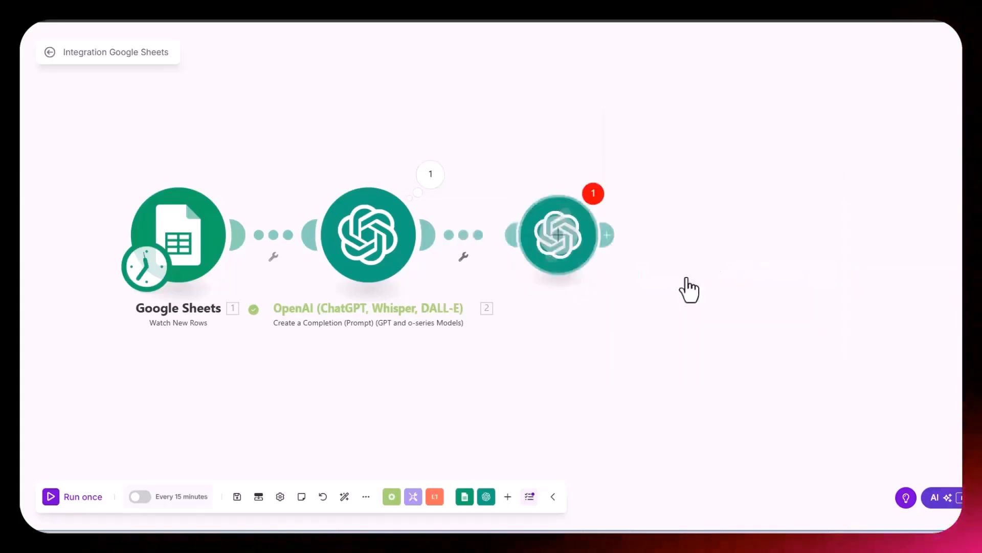
Set the image module's model to GPT Image 1 and map the completion result's image_prompt prompt into its Prompt
{"action": "left_click", "coordinate": [679, 290]}
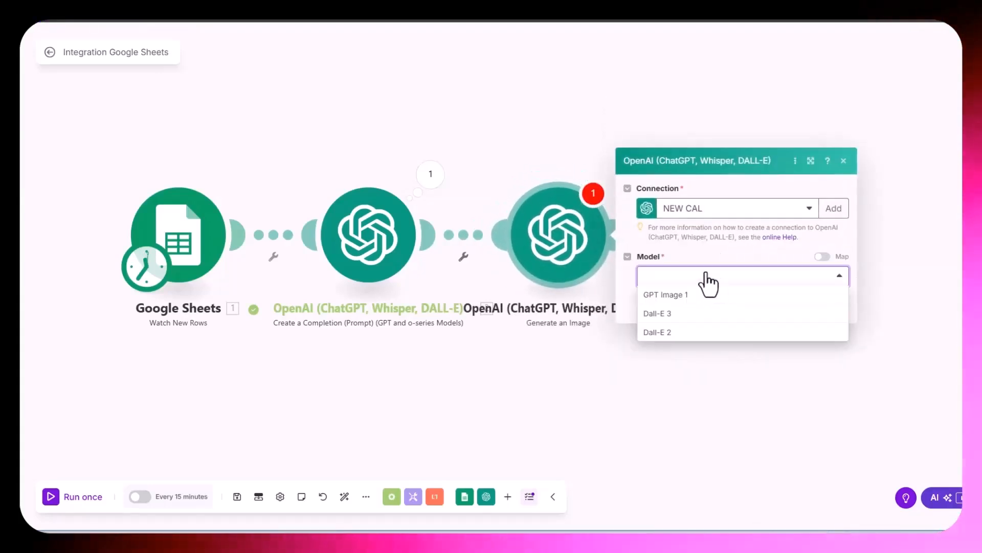
{"action": "left_click", "coordinate": [679, 297]}
{"action": "left_click", "coordinate": [663, 285]}
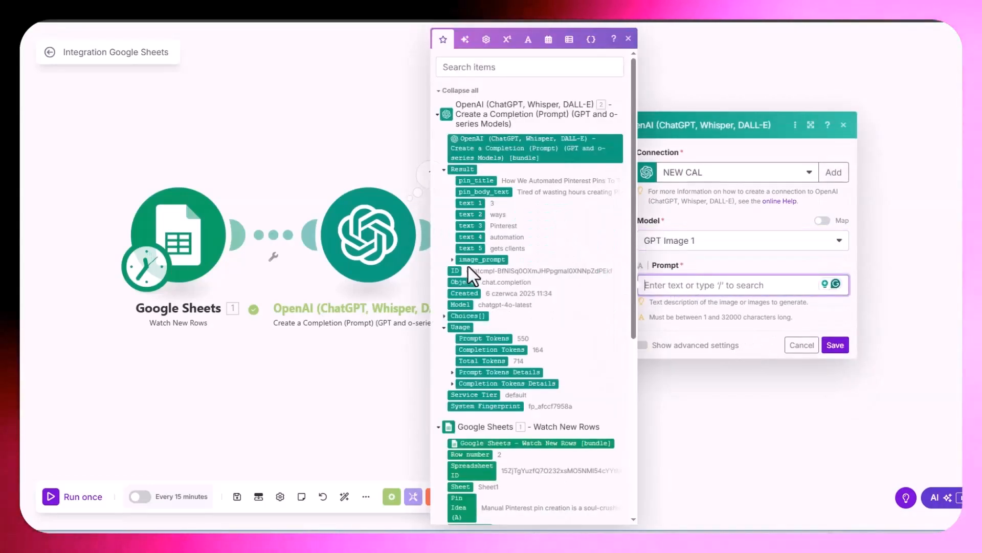
{"action": "left_click", "coordinate": [452, 259]}
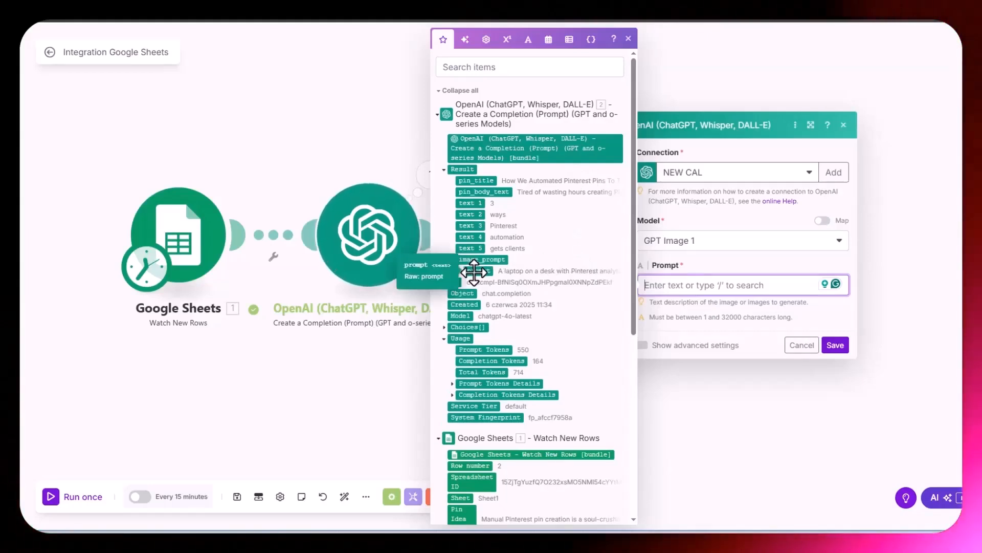
{"action": "left_click", "coordinate": [473, 271]}
Show the image module's advanced settings and set Moderation to Low
{"action": "left_click", "coordinate": [642, 345]}
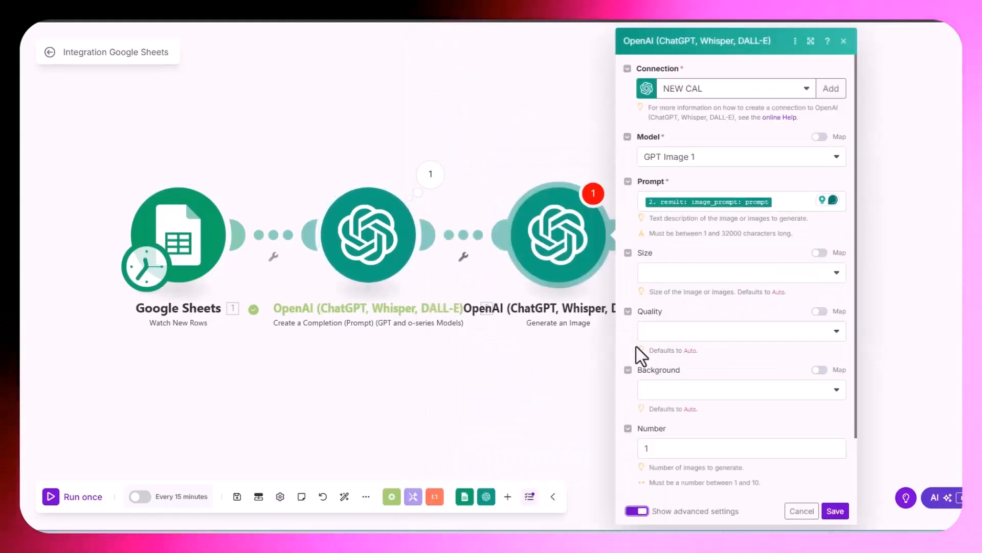
{"action": "scroll", "coordinate": [706, 461], "scroll_direction": "down", "scroll_amount": 2}
{"action": "left_click", "coordinate": [721, 455]}
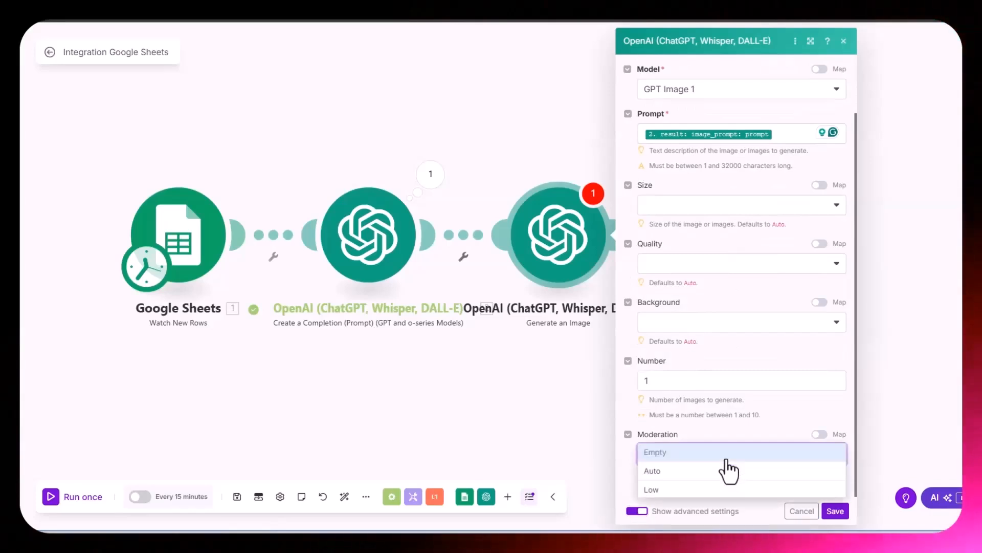
{"action": "left_click", "coordinate": [660, 490]}
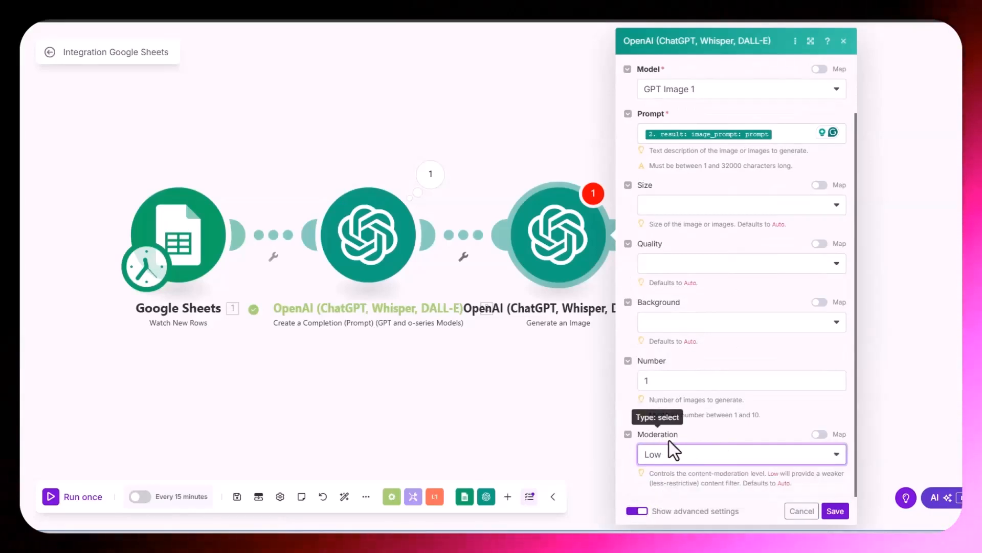
{"action": "left_click", "coordinate": [752, 420]}
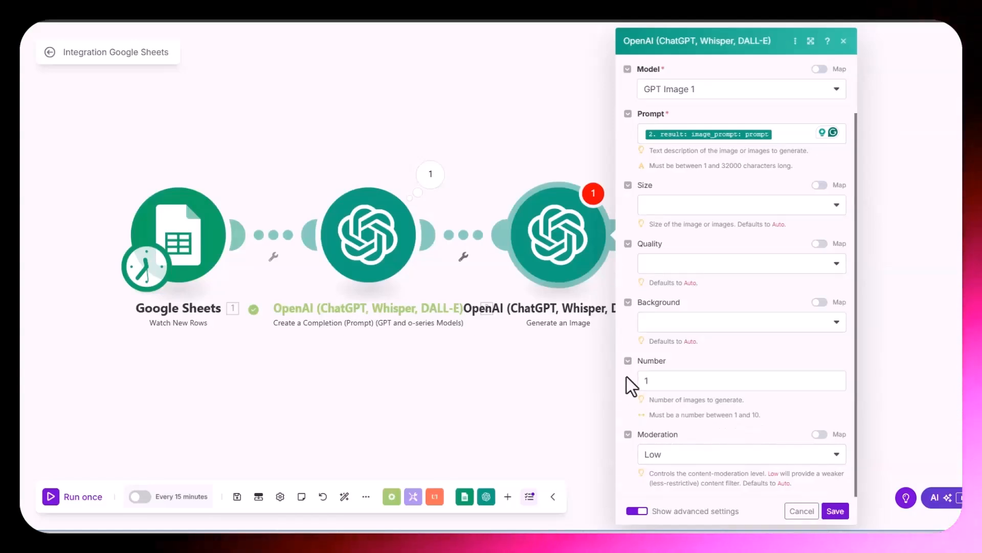
Set the generated image's size to 1024×1024 and its quality to Medium
{"action": "left_click", "coordinate": [798, 211]}
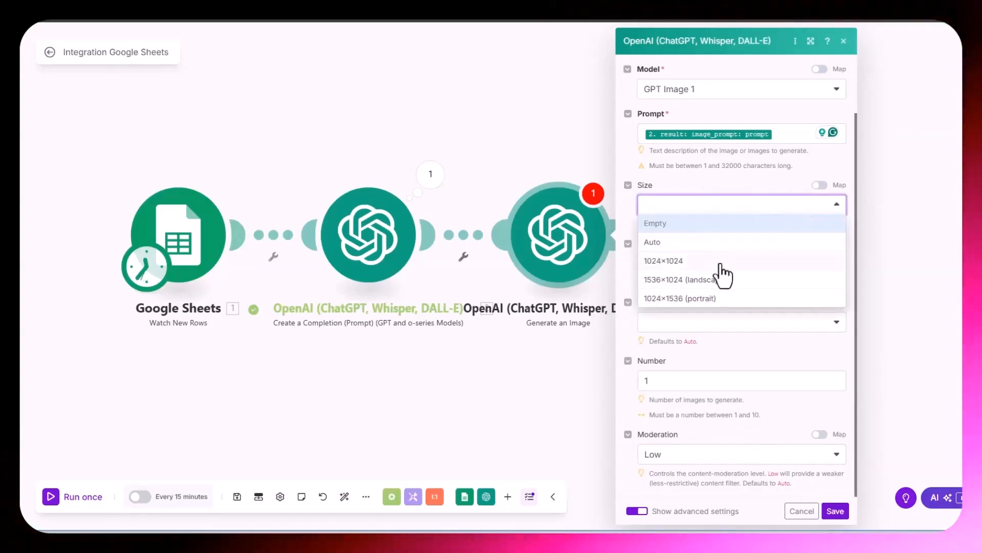
{"action": "left_click", "coordinate": [671, 264]}
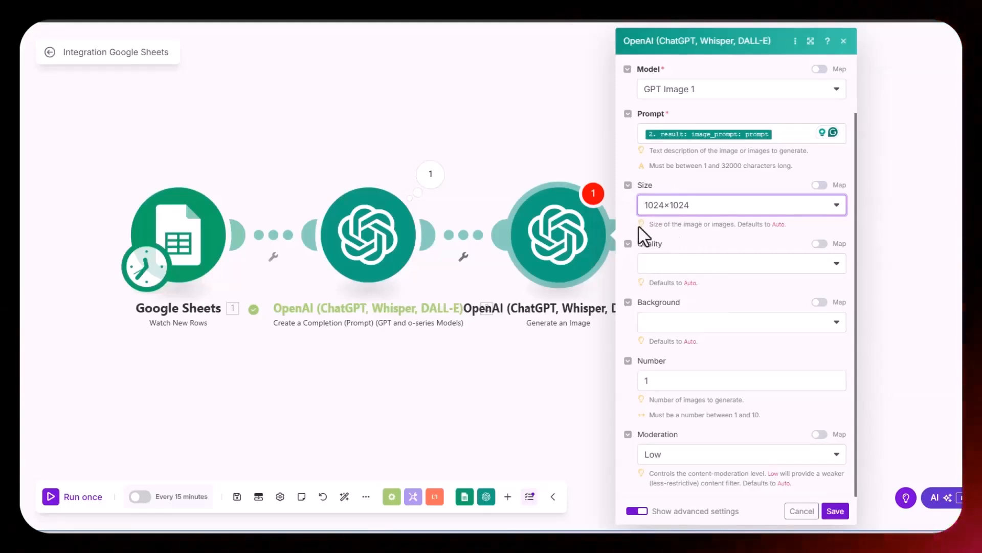
{"action": "left_click", "coordinate": [751, 238]}
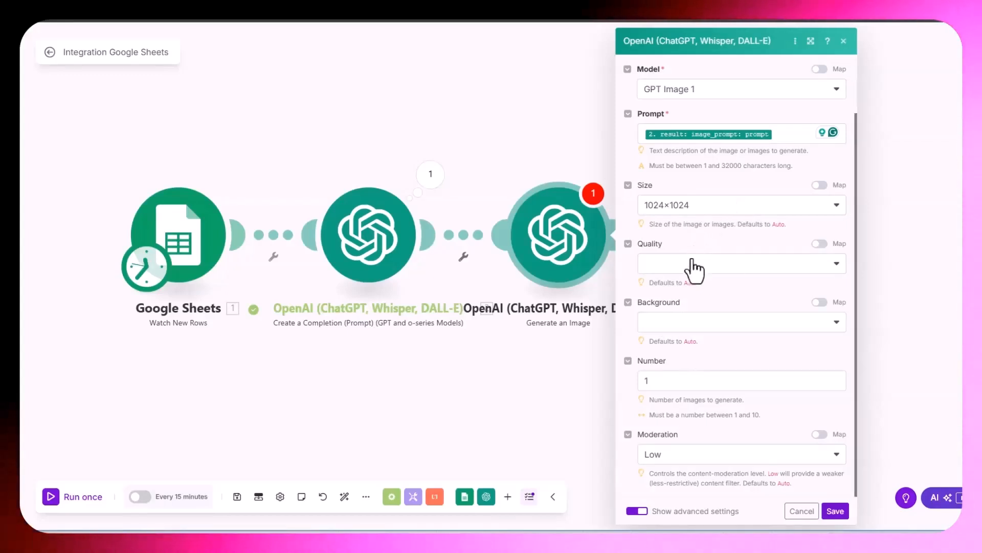
{"action": "scroll", "coordinate": [716, 291], "scroll_direction": "up", "scroll_amount": 2}
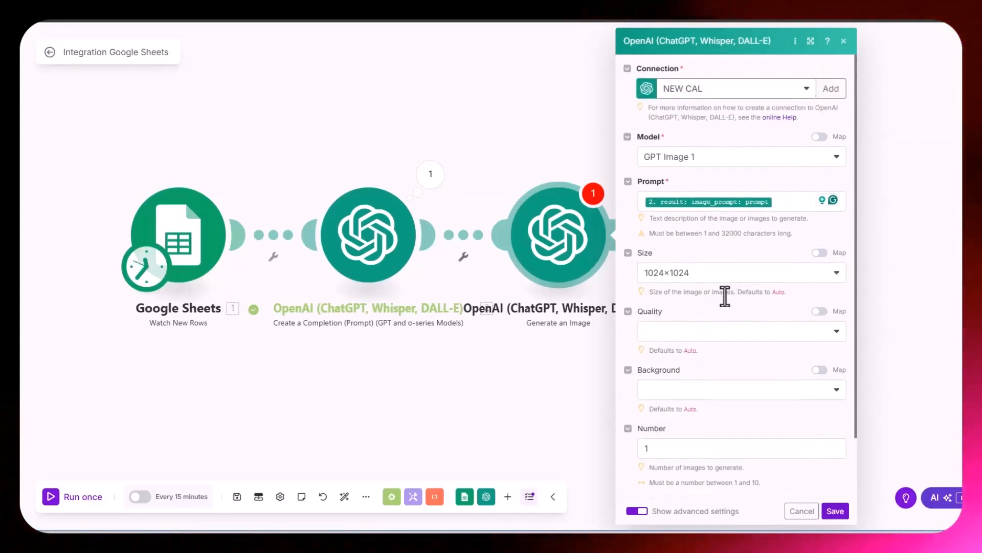
{"action": "left_click", "coordinate": [708, 332]}
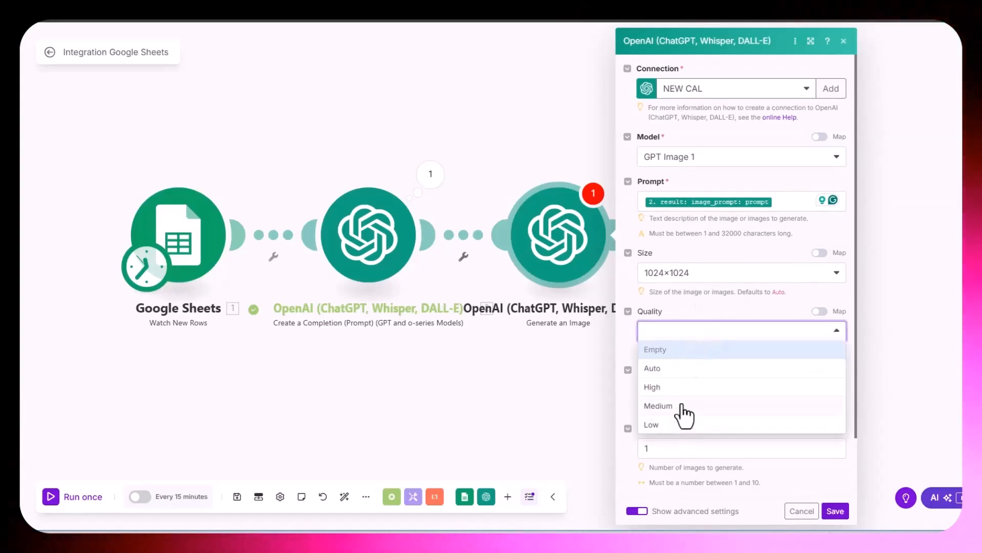
{"action": "left_click", "coordinate": [660, 406]}
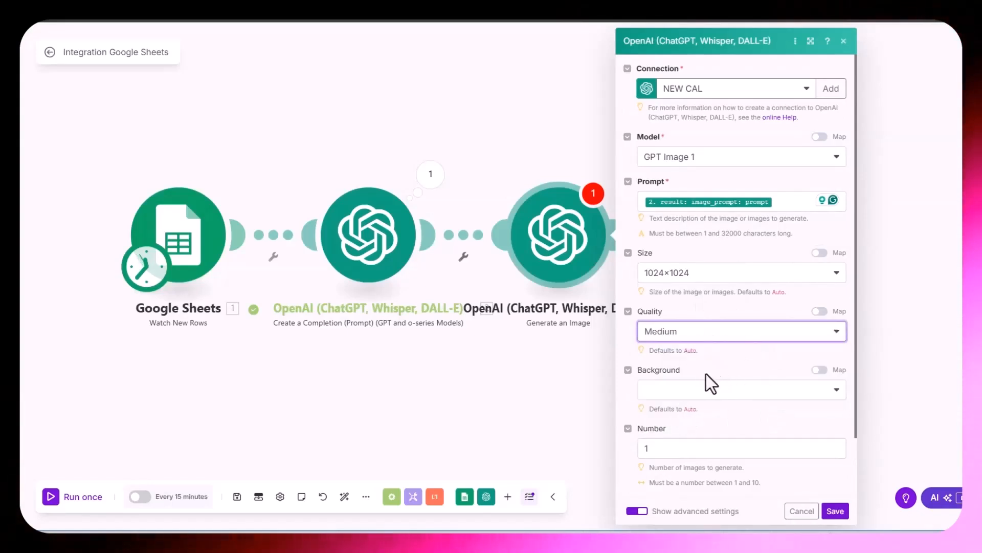
{"action": "left_click", "coordinate": [746, 363]}
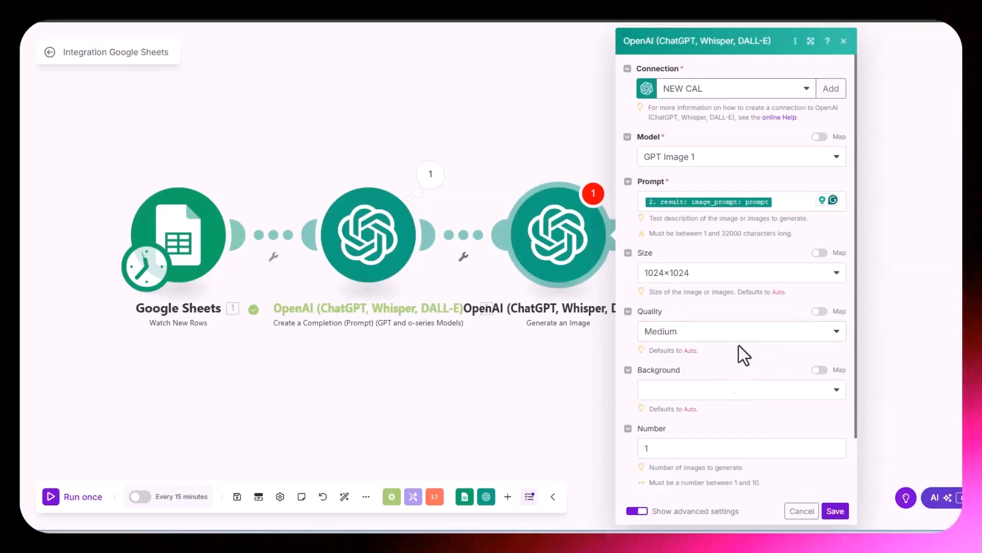
Save the image module's settings with Background left empty, and shift the module slightly away from the completion module
{"action": "left_click", "coordinate": [732, 392]}
{"action": "left_click", "coordinate": [732, 389]}
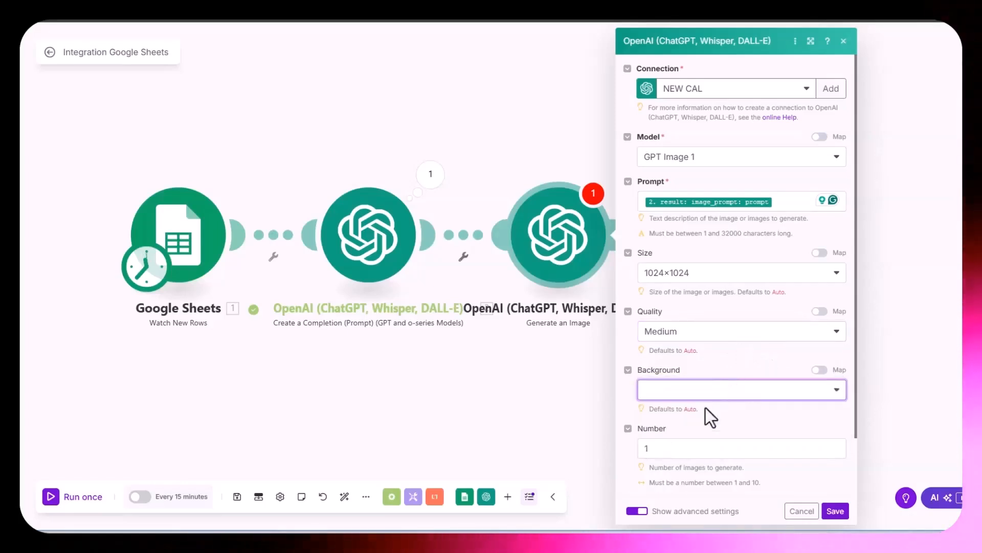
{"action": "left_click", "coordinate": [835, 511]}
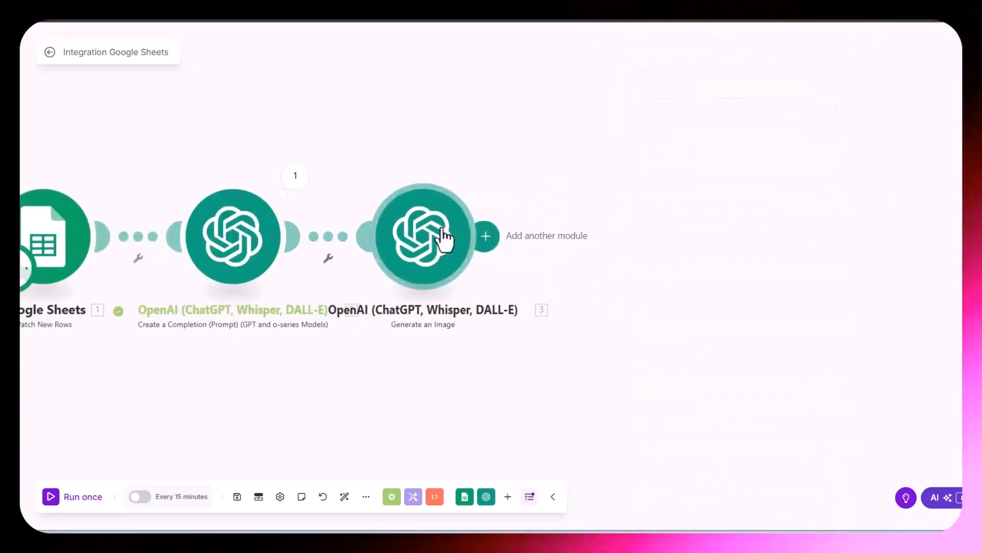
{"action": "left_click_drag", "start_coordinate": [457, 227], "coordinate": [452, 238]}
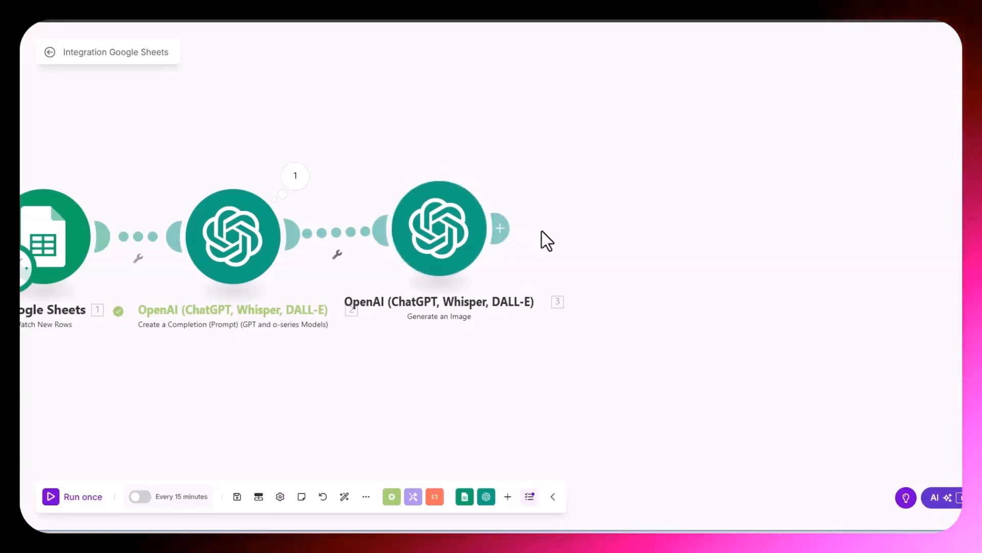
Add a Google Drive Upload a File module after the image generation module
{"action": "left_click", "coordinate": [506, 226]}
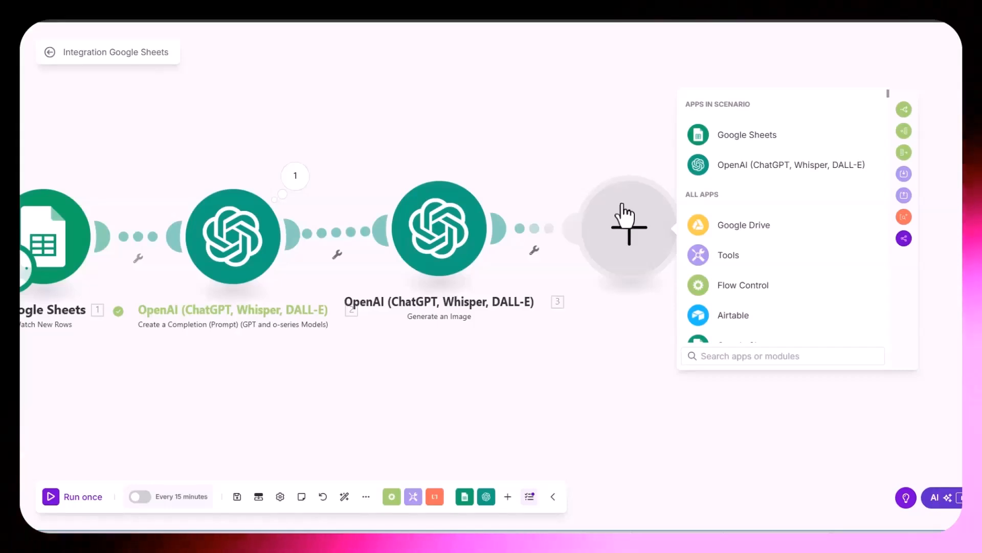
{"action": "left_click", "coordinate": [722, 228]}
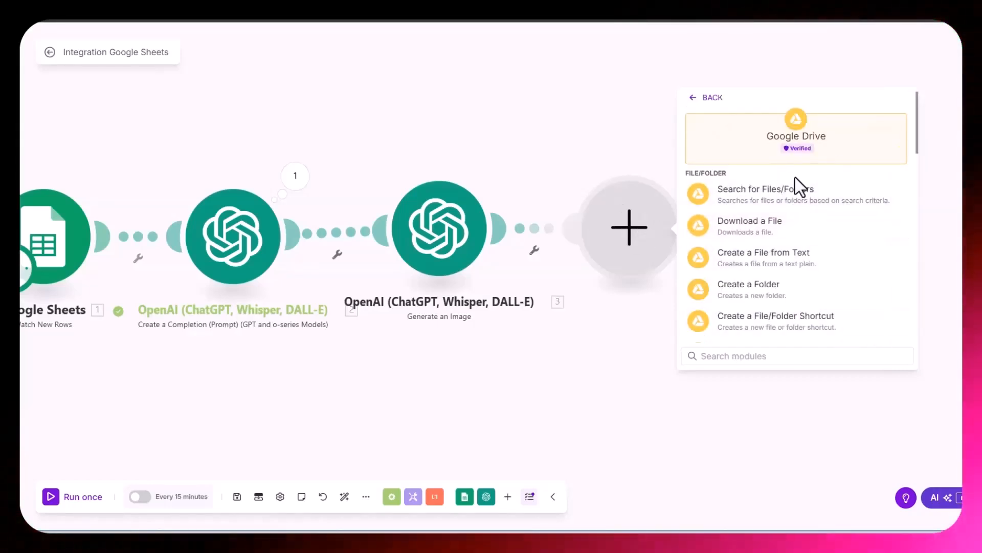
{"action": "type", "text": "up"}
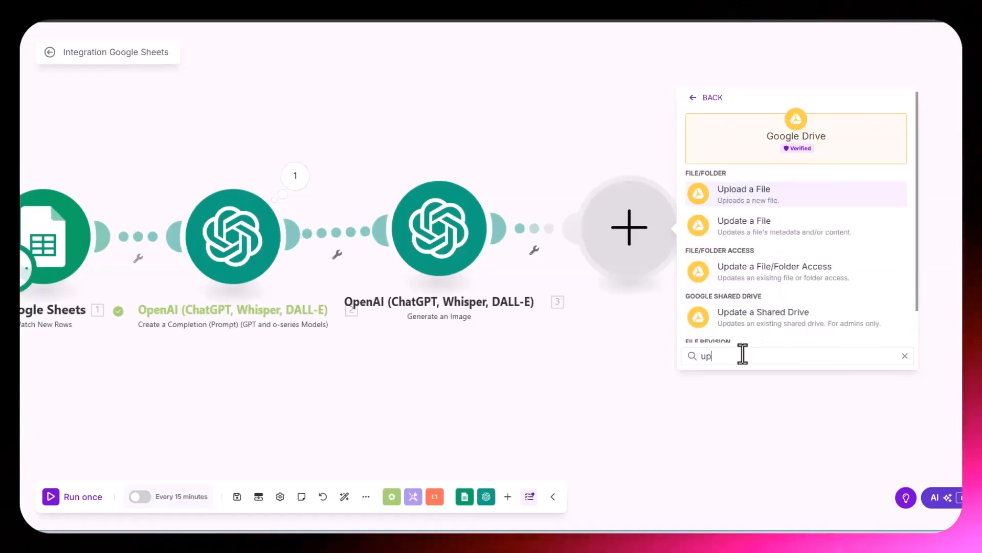
{"action": "left_click", "coordinate": [758, 205]}
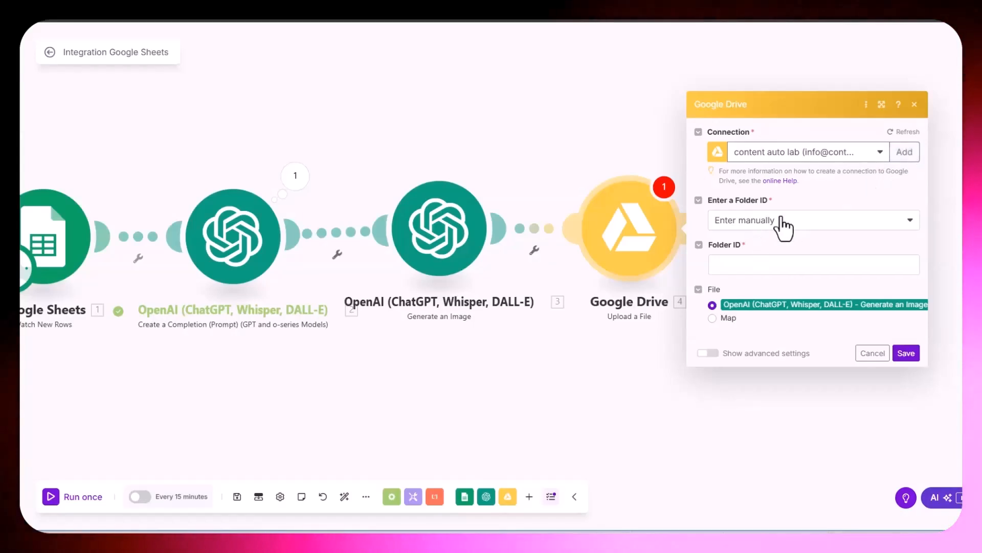
Choose the upload folder from the list as CAL Shorts in My Drive and save the Google Drive module
{"action": "left_click", "coordinate": [763, 225]}
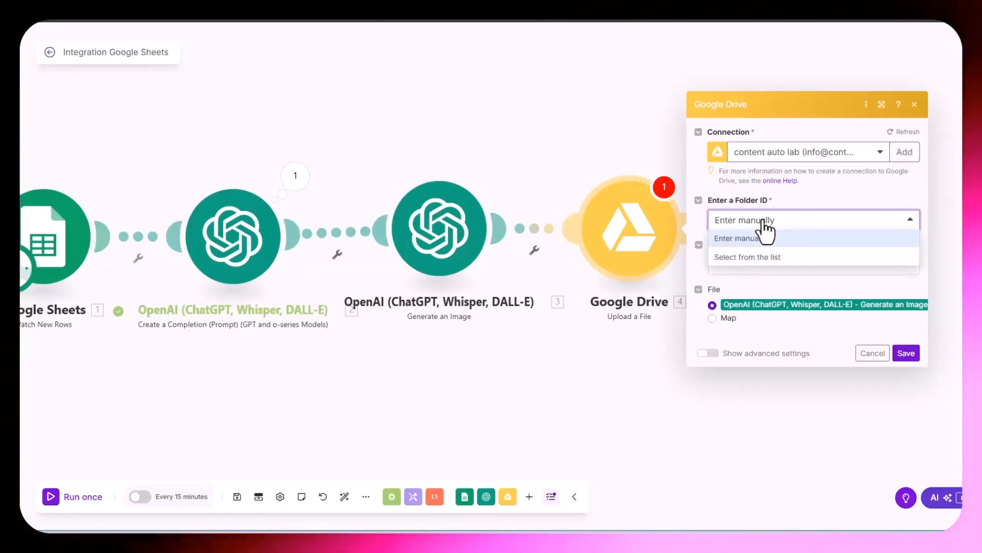
{"action": "left_click", "coordinate": [746, 258]}
{"action": "left_click", "coordinate": [784, 286]}
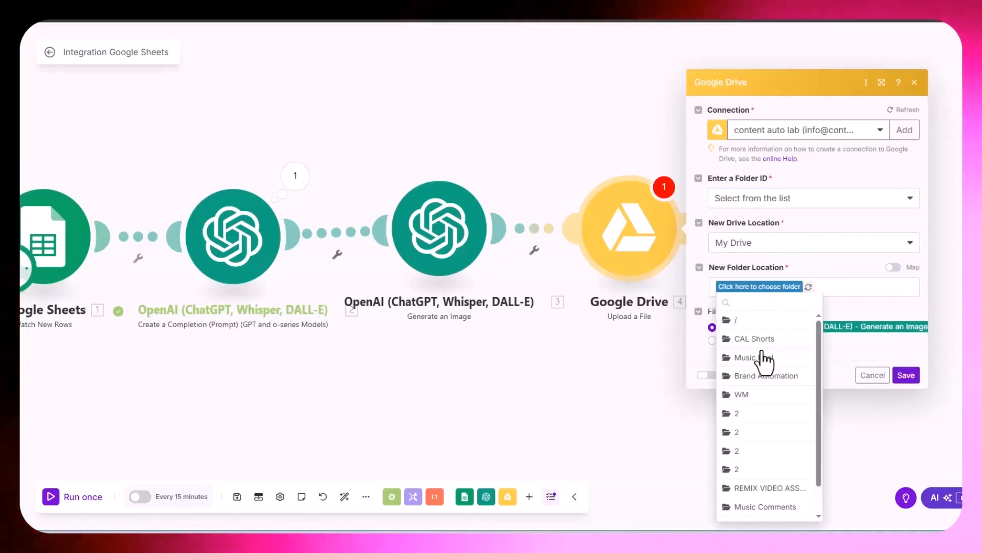
{"action": "left_click", "coordinate": [759, 343]}
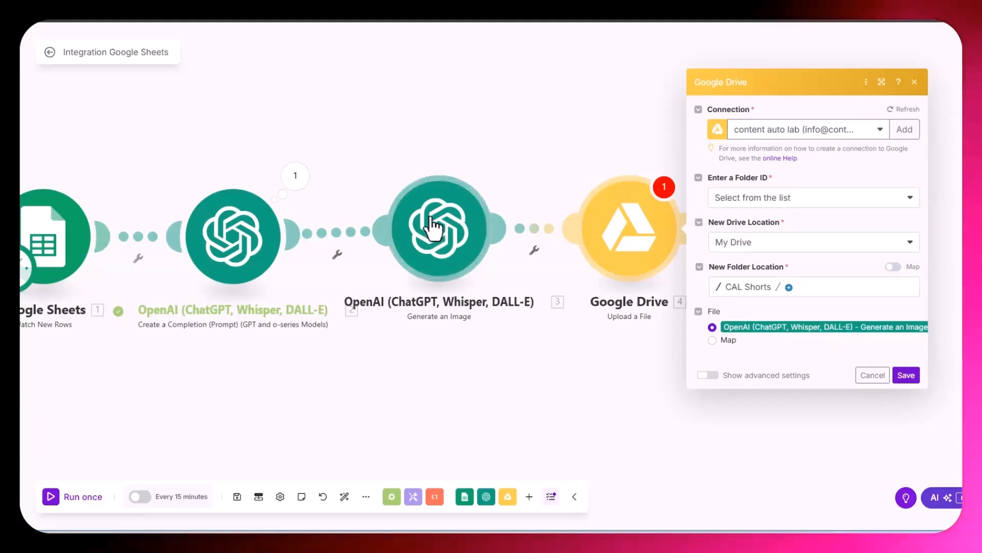
{"action": "left_click", "coordinate": [906, 375]}
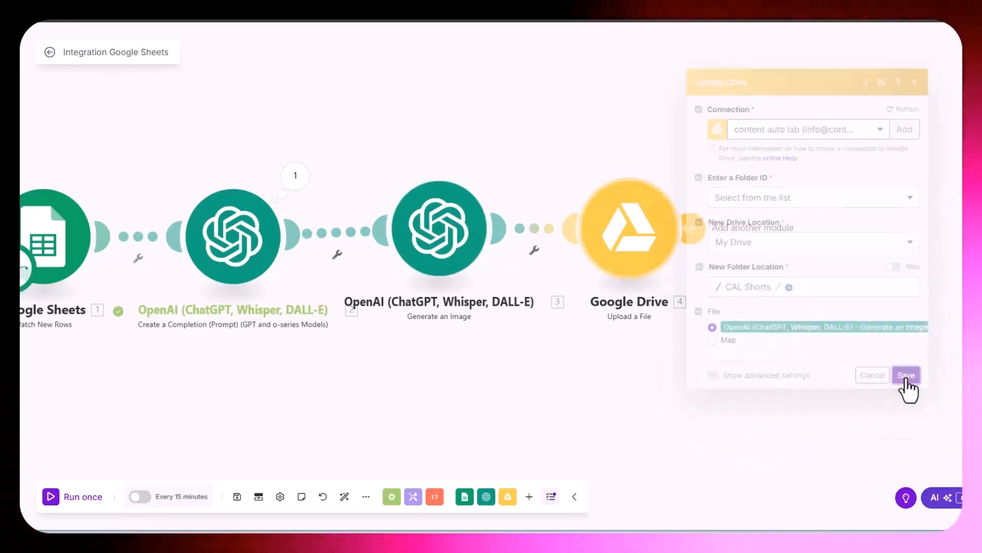
{"action": "left_click_drag", "start_coordinate": [739, 193], "coordinate": [517, 164]}
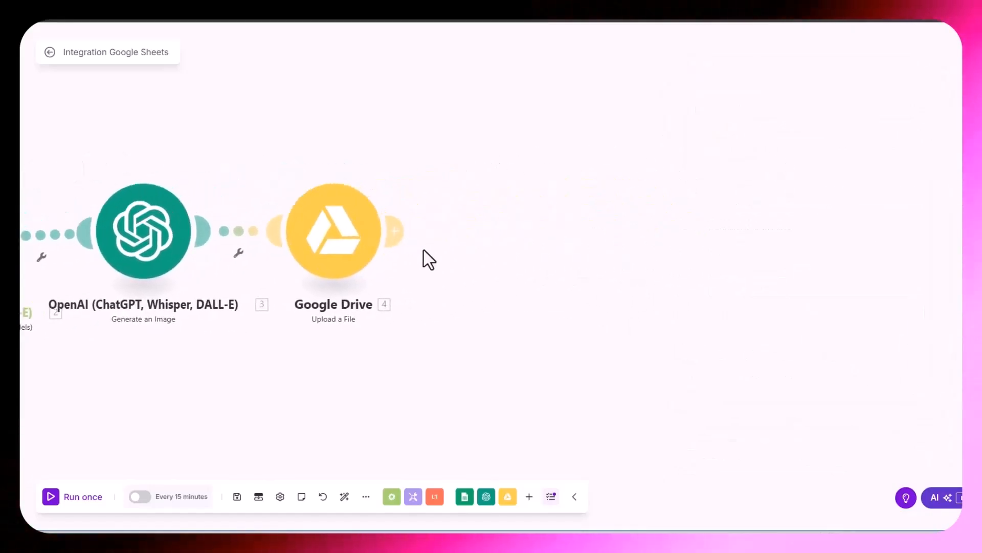
Add a Google Drive "Get a Share Link" module after the Upload a File module
{"action": "left_click", "coordinate": [399, 228]}
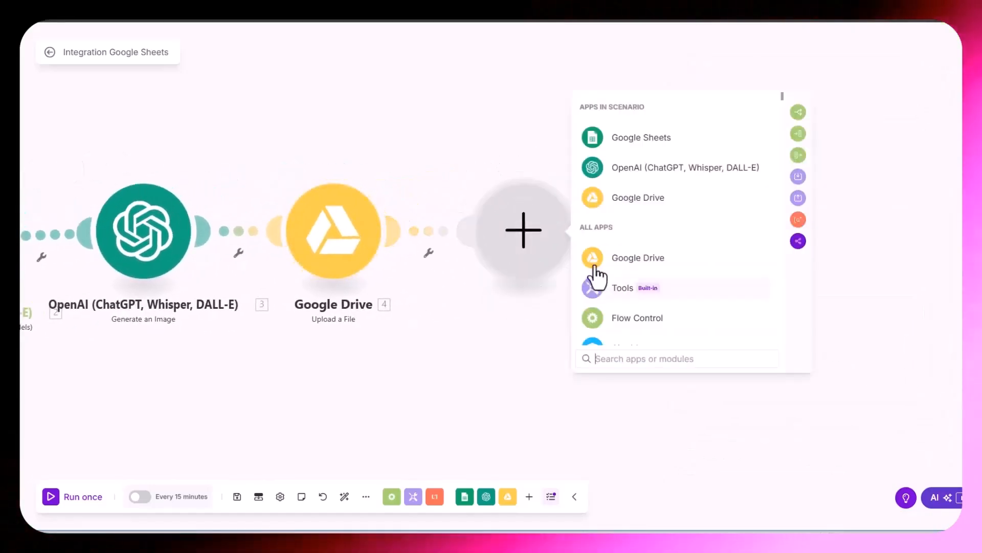
{"action": "left_click", "coordinate": [631, 203]}
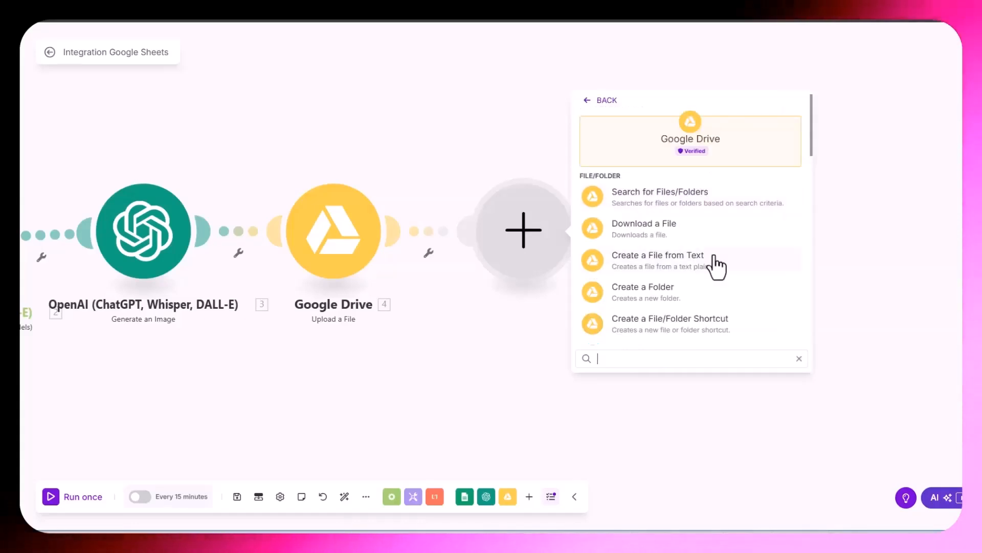
{"action": "key", "text": "BackSpace"}
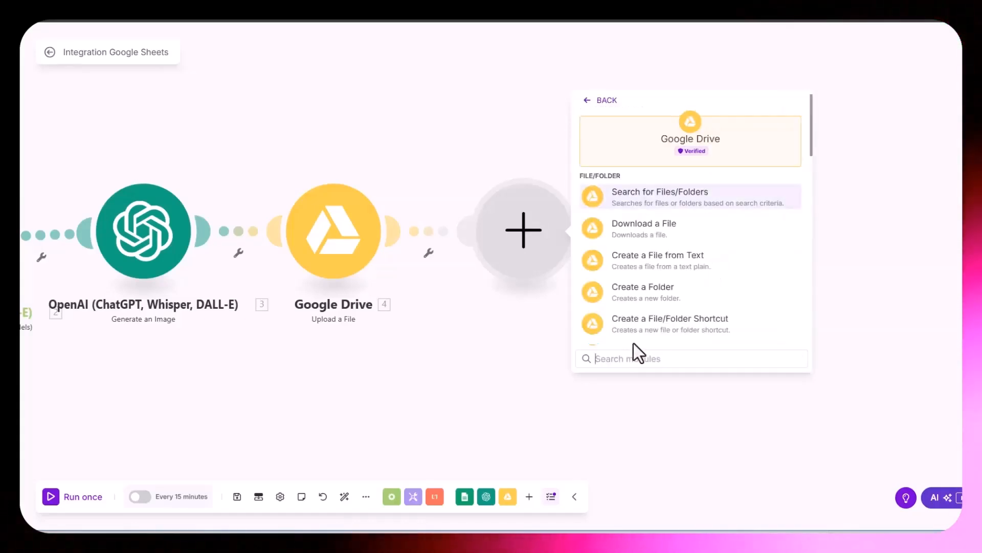
{"action": "type", "text": "shar"}
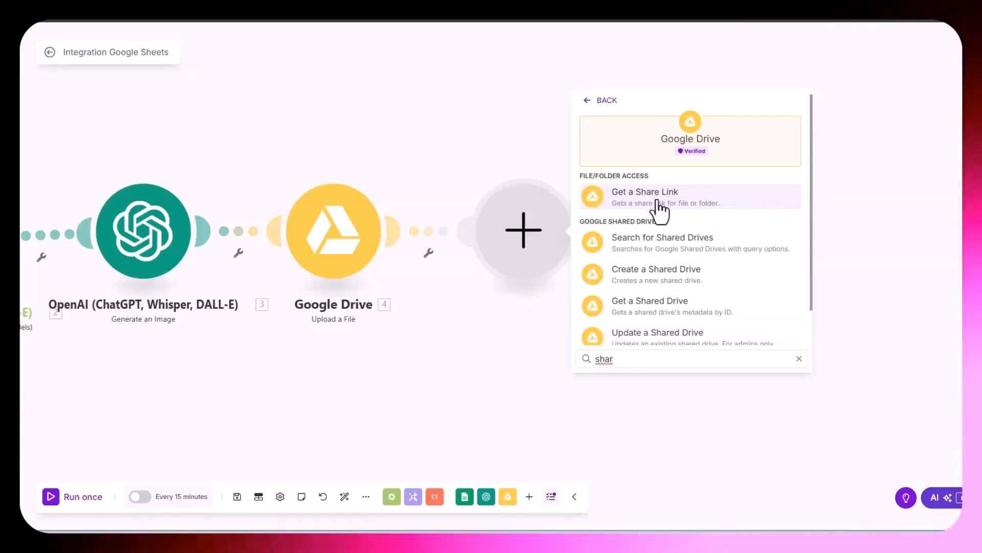
{"action": "left_click", "coordinate": [660, 209]}
Map the share link's File ID to the File ID from Upload a File, set Type to Anyone, and save the module
{"action": "left_click", "coordinate": [639, 246]}
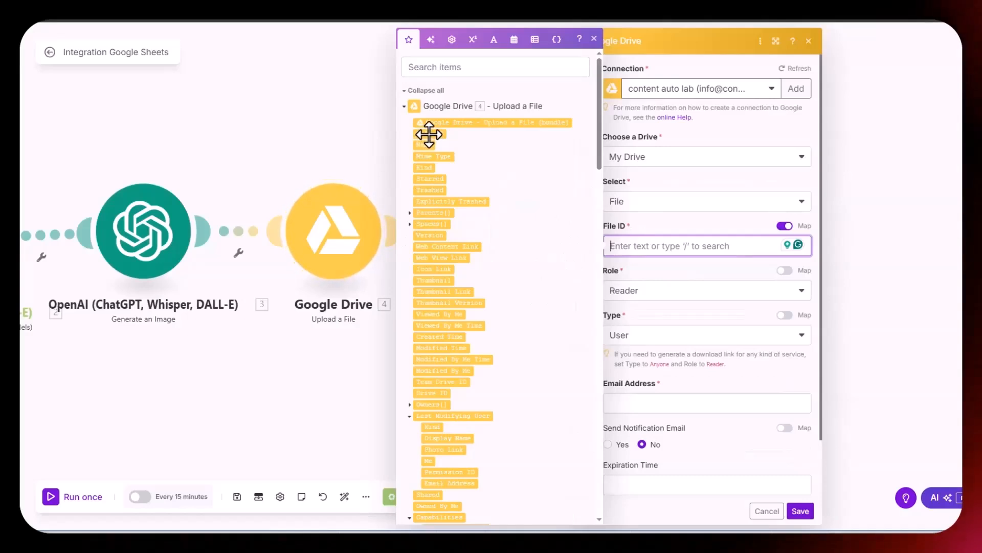
{"action": "left_click_drag", "start_coordinate": [429, 134], "coordinate": [684, 260]}
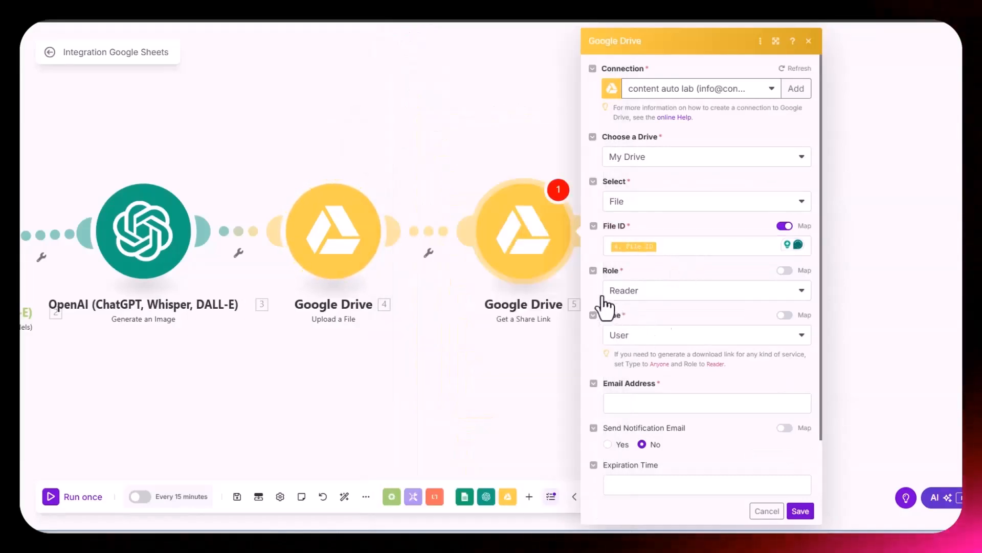
{"action": "left_click", "coordinate": [637, 337]}
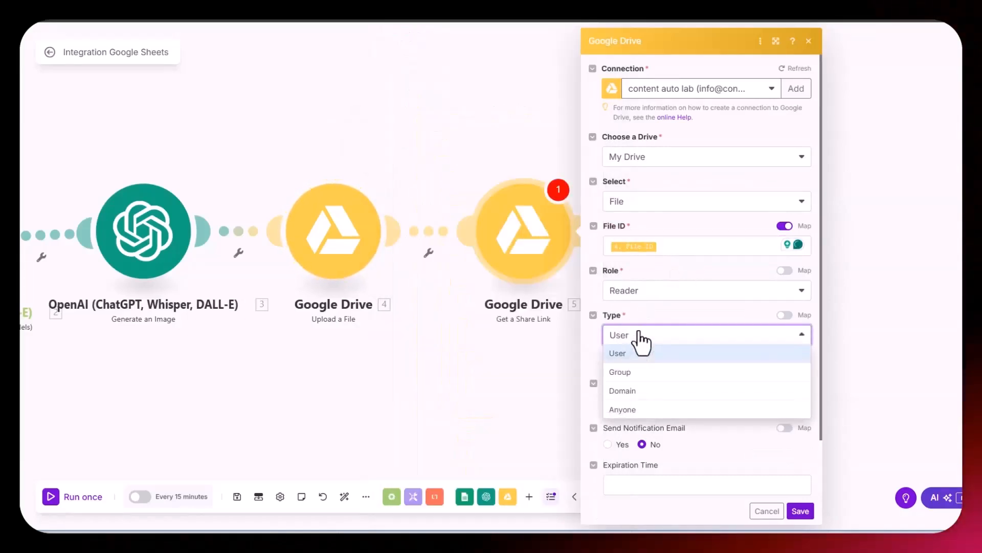
{"action": "left_click", "coordinate": [634, 408]}
{"action": "left_click", "coordinate": [799, 430]}
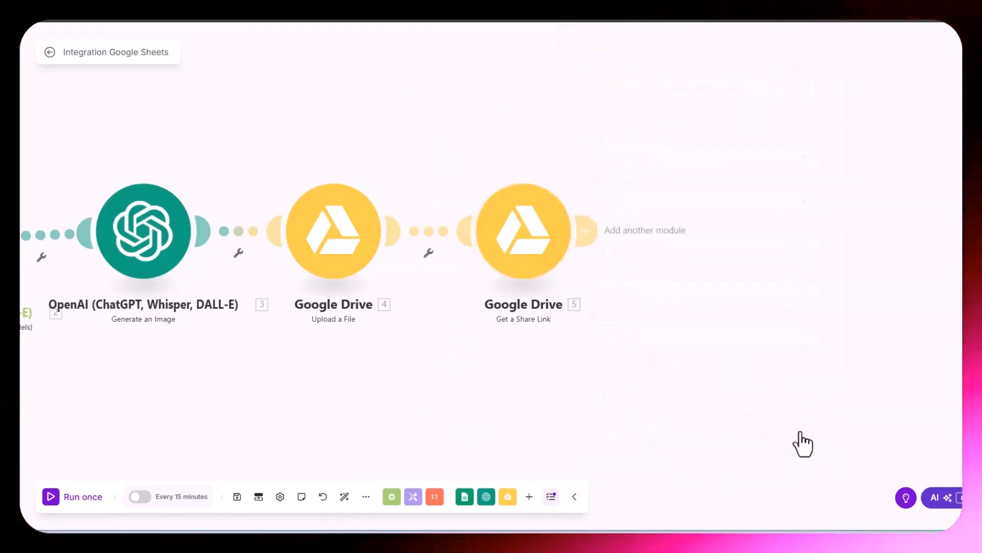
Add a Creatomate "Render a Template" module after the Get a Share Link module
{"action": "left_click", "coordinate": [637, 195]}
{"action": "type", "text": "creat"}
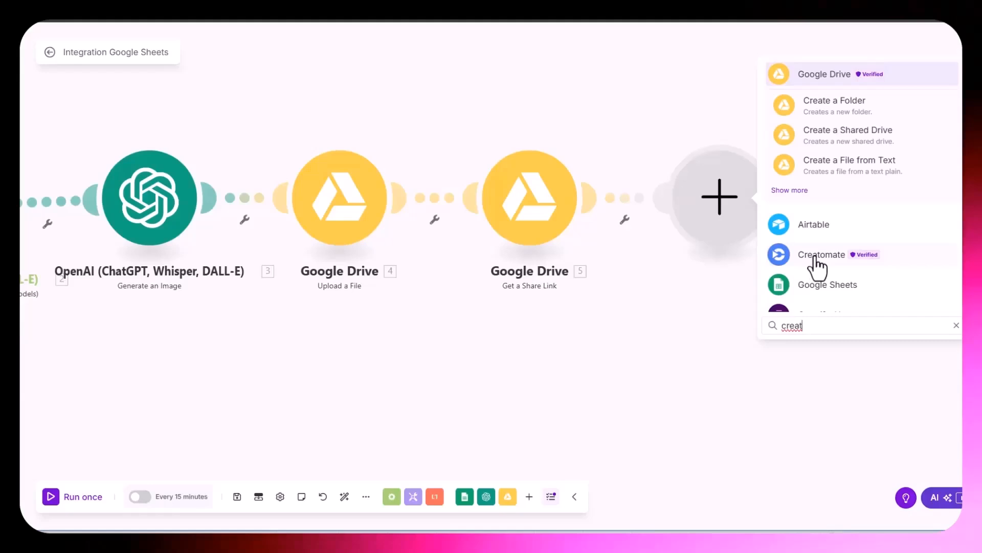
{"action": "left_click", "coordinate": [815, 257]}
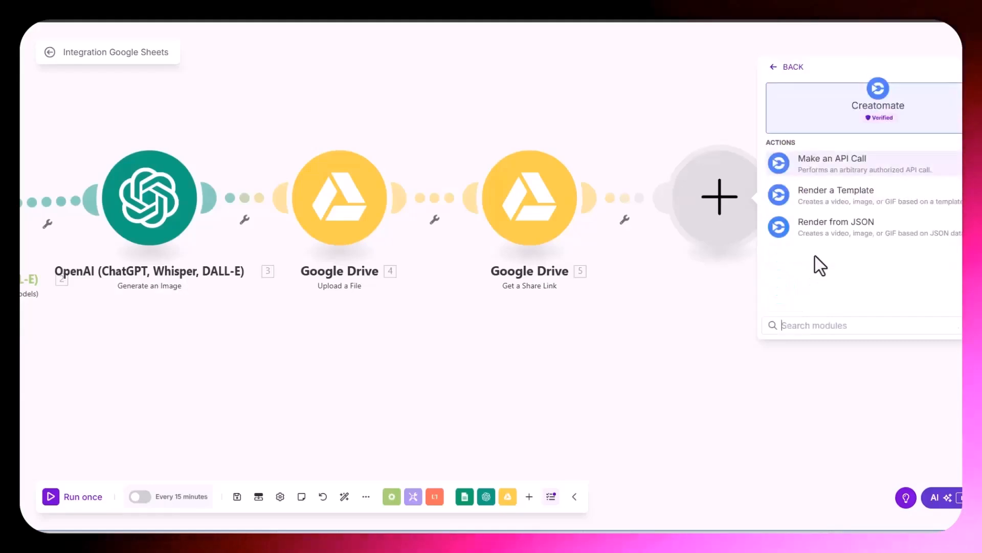
{"action": "left_click", "coordinate": [818, 207]}
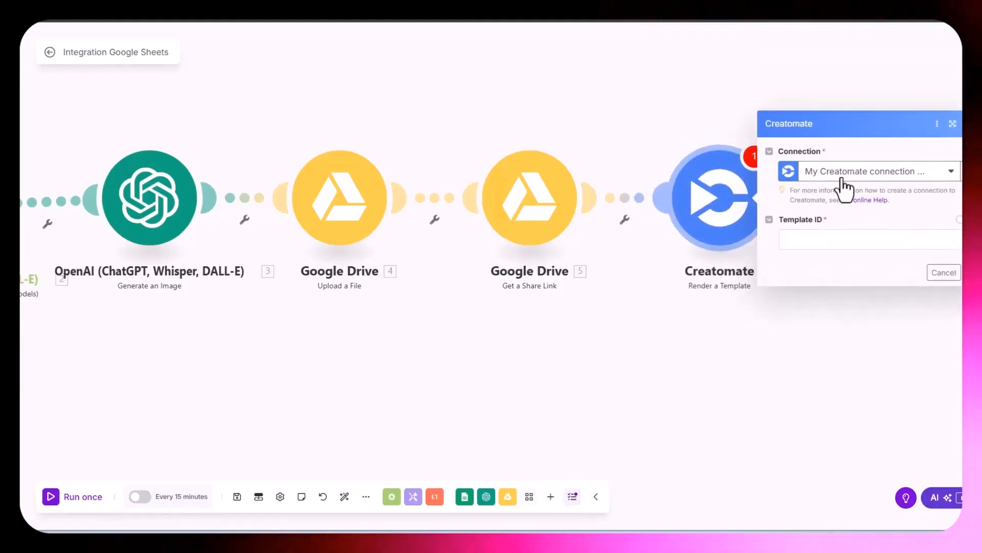
Open the form for a new Creatomate connection, and look up the API key location in the Creatomate project settings
{"action": "left_click_drag", "start_coordinate": [639, 309], "coordinate": [351, 323]}
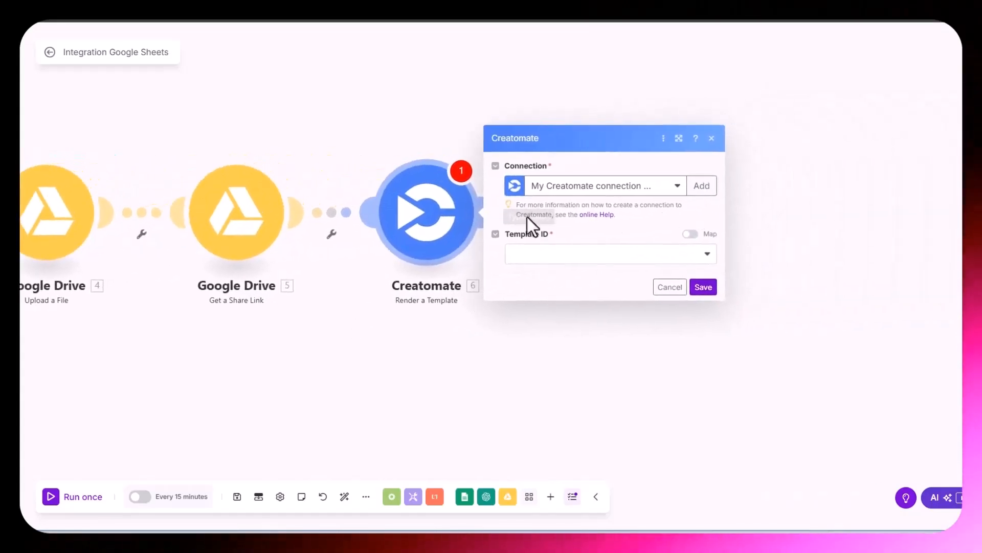
{"action": "left_click", "coordinate": [705, 188]}
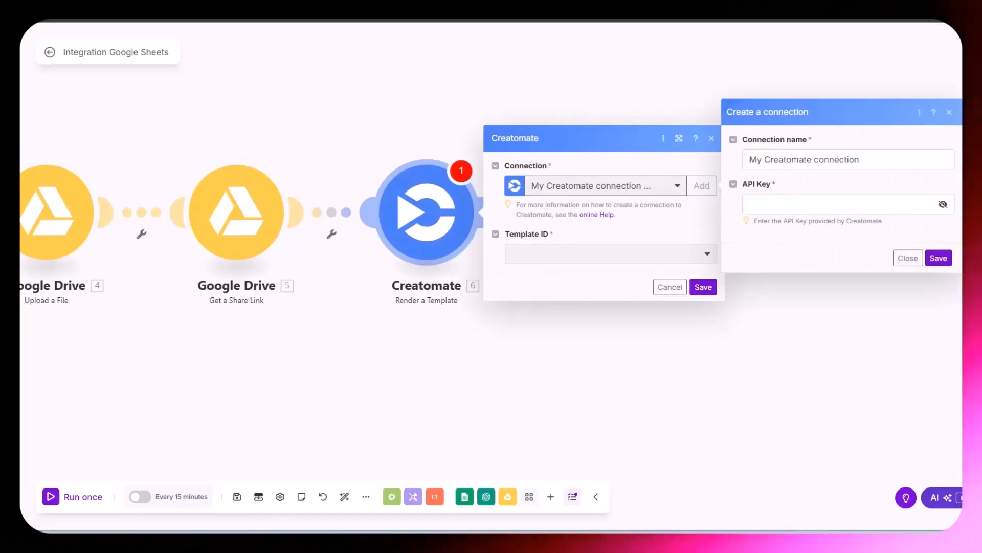
{"action": "left_click", "coordinate": [48, 19]}
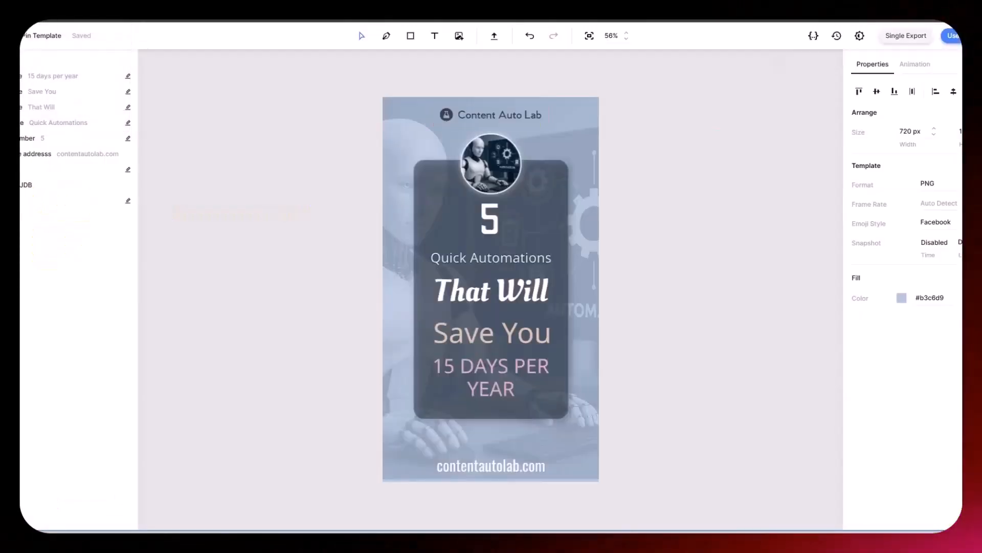
{"action": "left_click", "coordinate": [22, 36]}
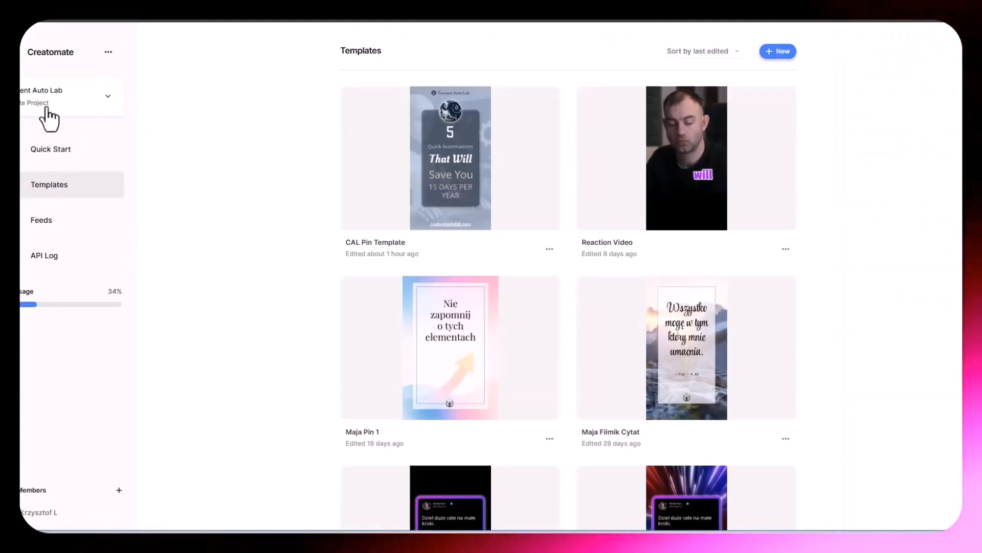
{"action": "left_click", "coordinate": [108, 52]}
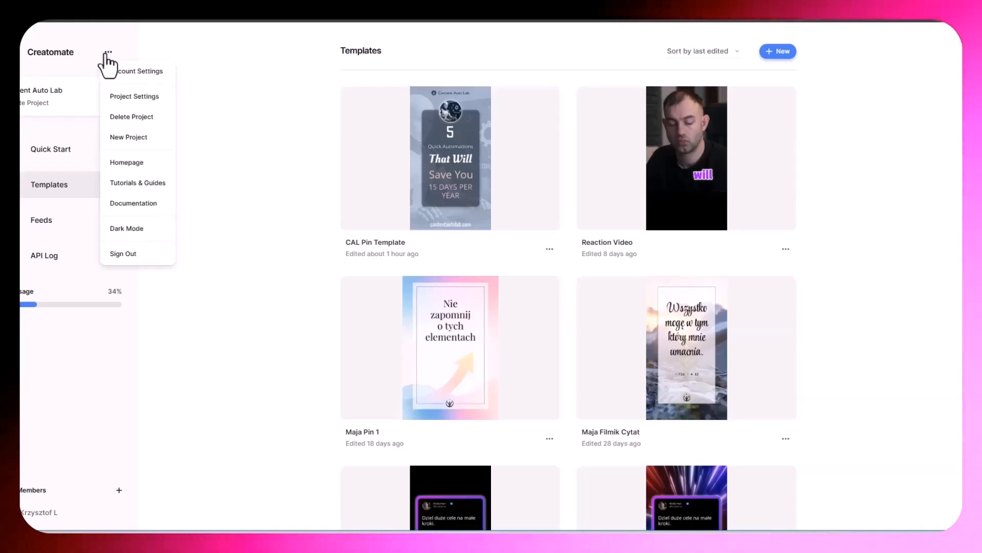
{"action": "left_click", "coordinate": [139, 97]}
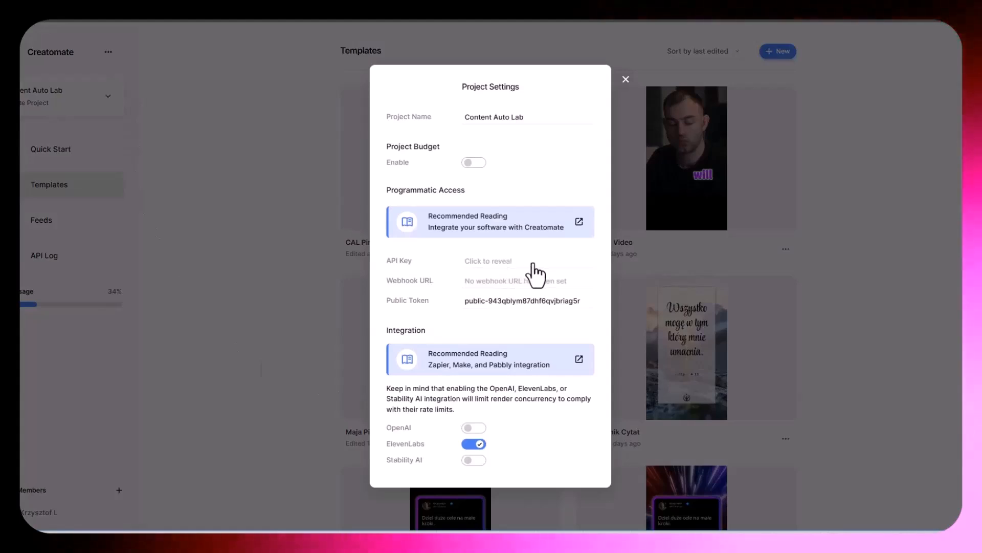
{"action": "left_click", "coordinate": [625, 80]}
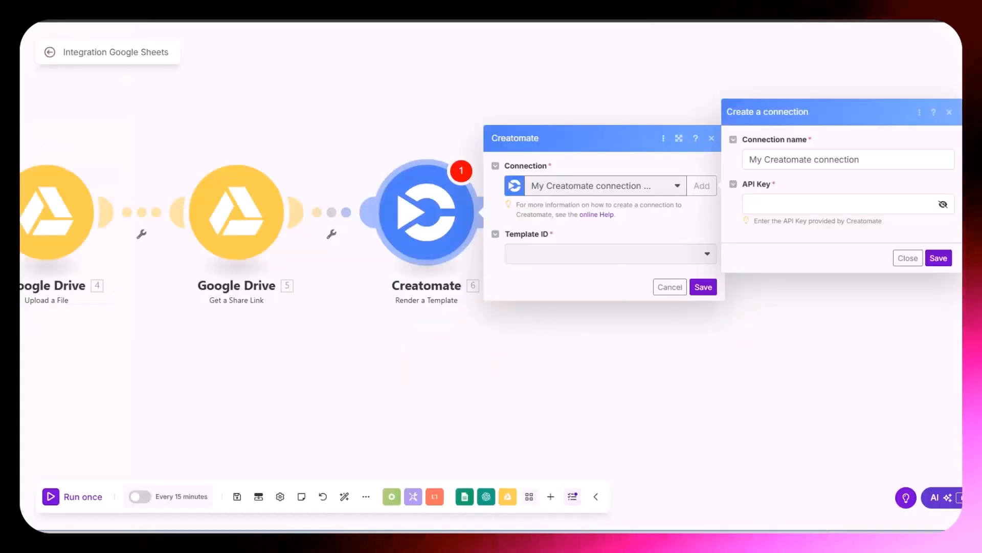
Discard the new connection form, and set the module to Reddit connection2 (Content Auto Lab) with the CAL Pin Template
{"action": "left_click", "coordinate": [788, 202]}
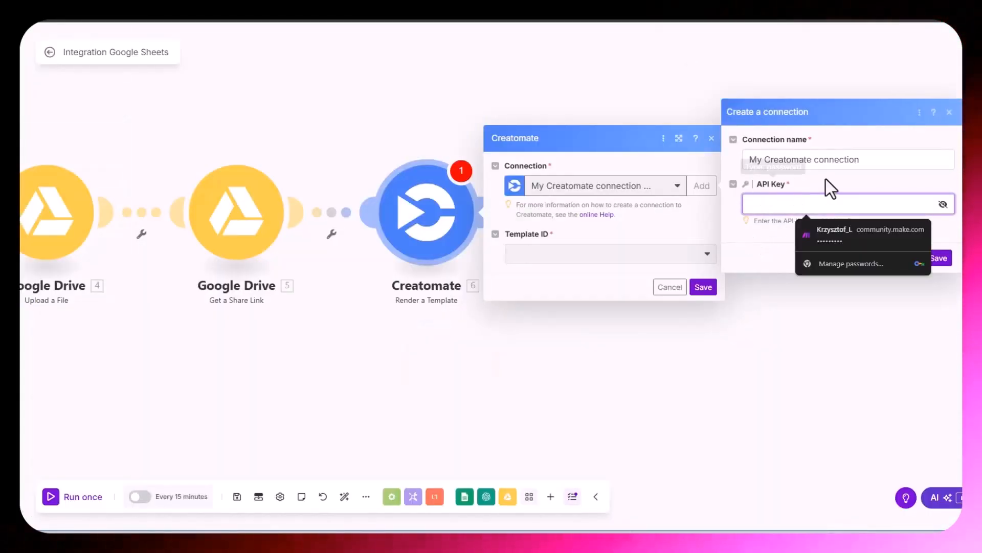
{"action": "key", "text": "Escape"}
{"action": "left_click", "coordinate": [665, 193]}
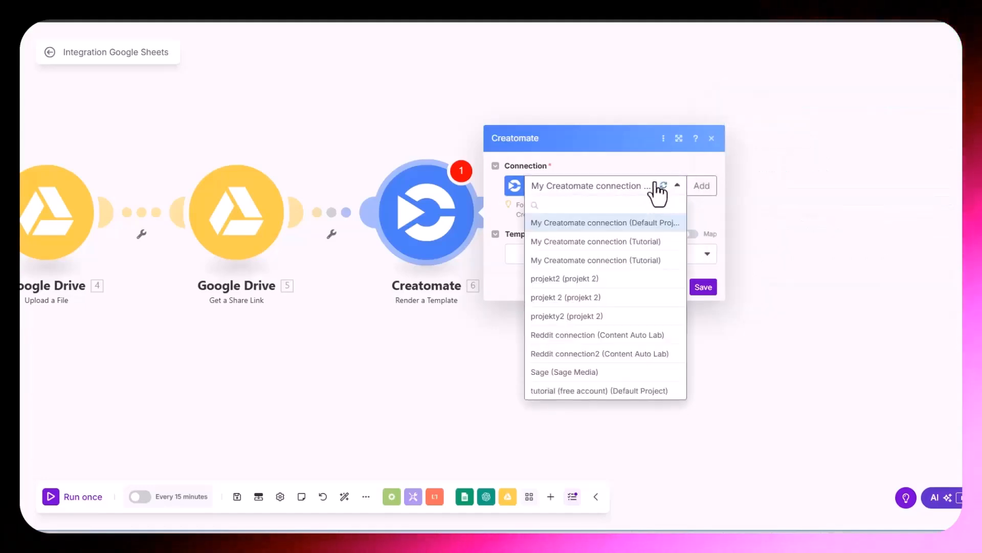
{"action": "left_click", "coordinate": [613, 356]}
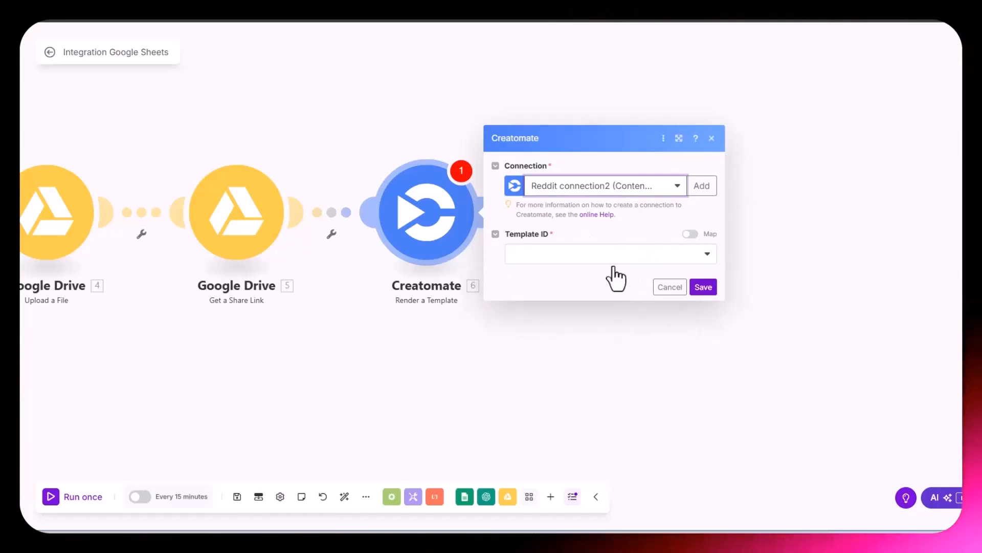
{"action": "left_click", "coordinate": [557, 254]}
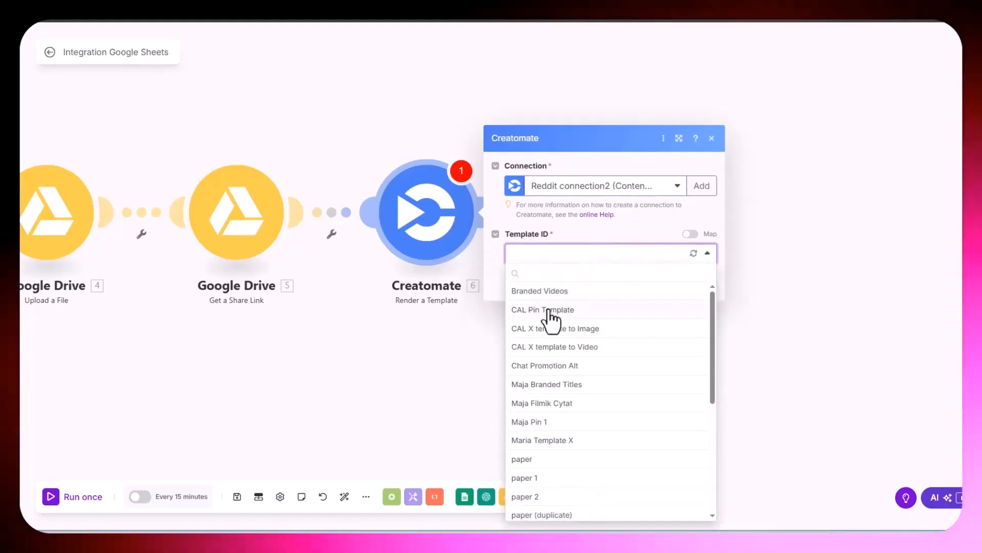
{"action": "left_click", "coordinate": [566, 312]}
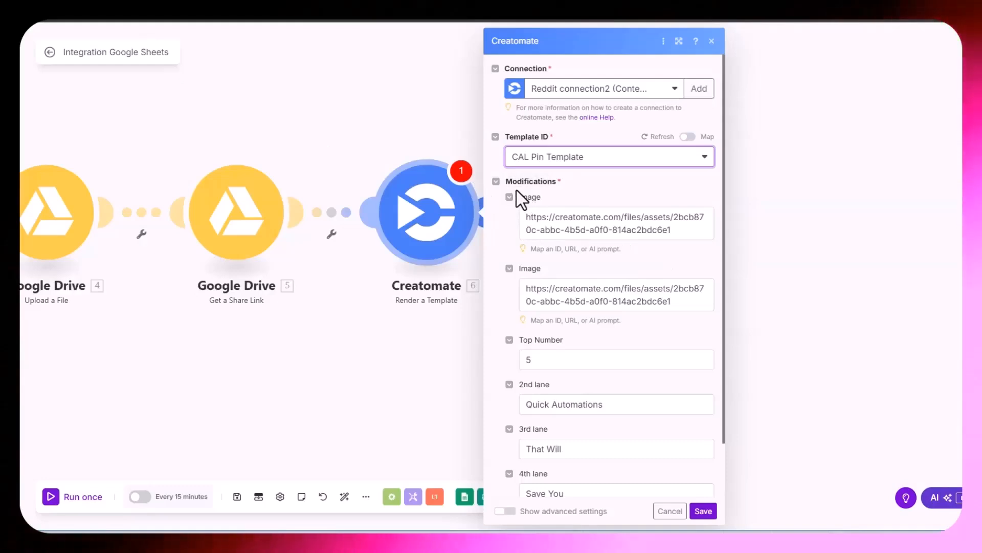
Replace the default URLs in both Image fields with the Web Content Link from Get a Share Link
{"action": "left_click", "coordinate": [678, 234]}
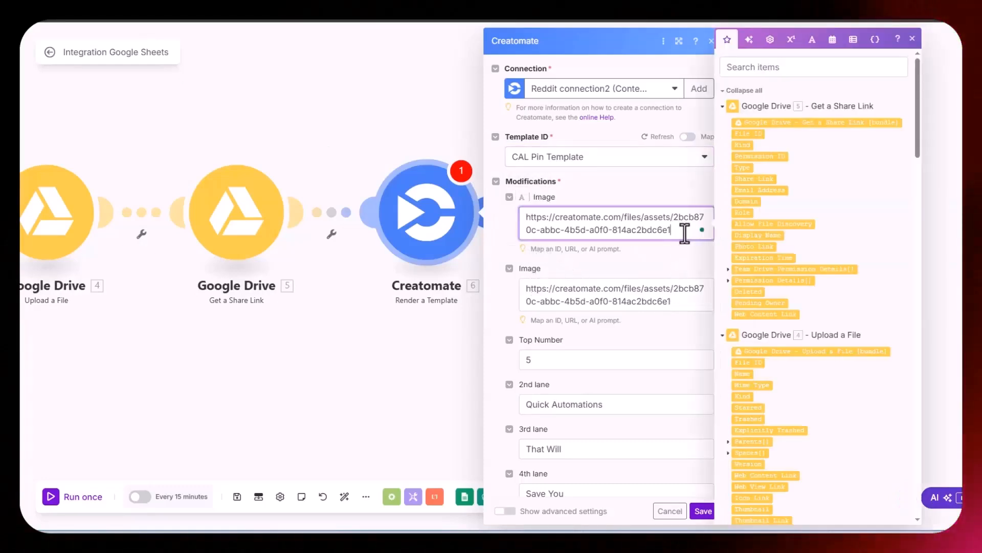
{"action": "left_click_drag", "start_coordinate": [678, 234], "coordinate": [557, 220]}
{"action": "key", "text": "BackSpace"}
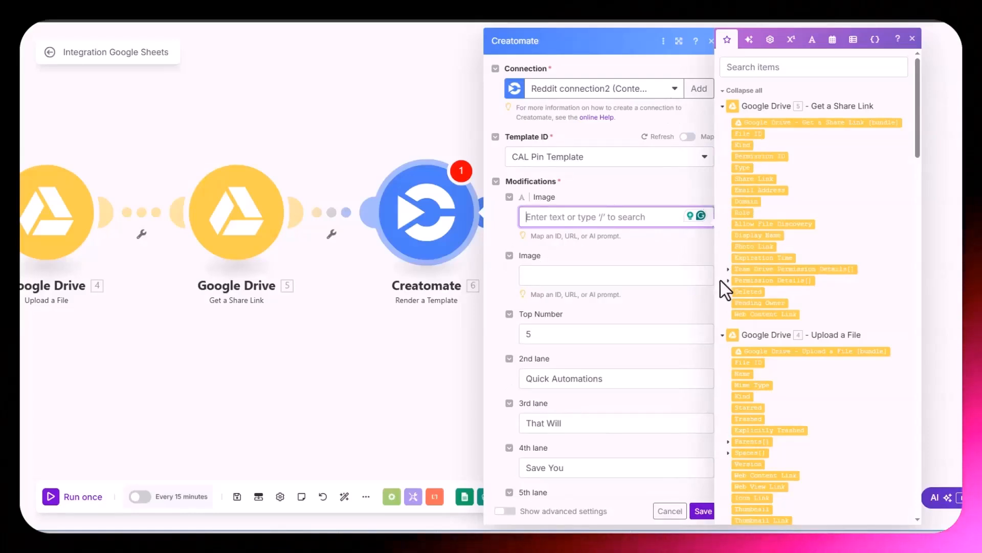
{"action": "left_click", "coordinate": [745, 315]}
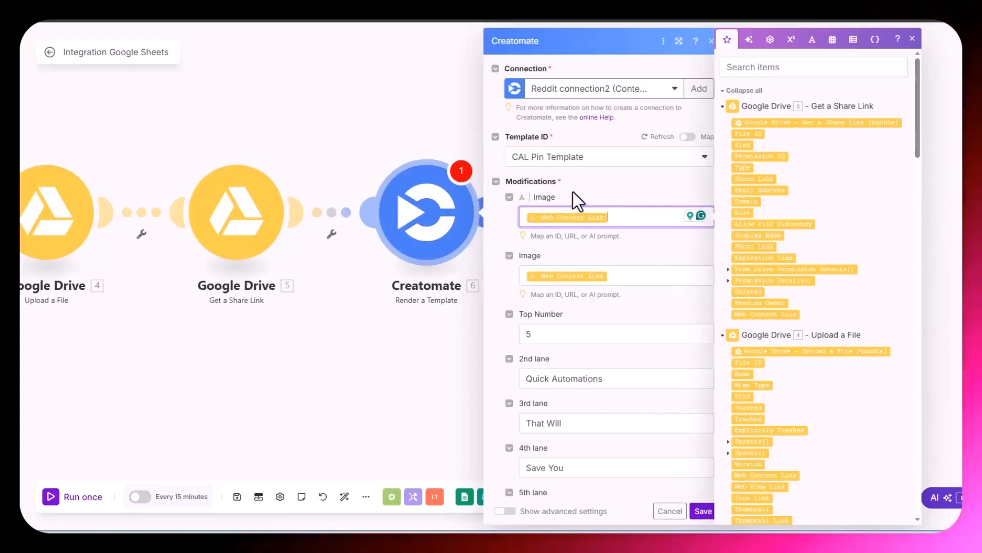
{"action": "left_click", "coordinate": [615, 257]}
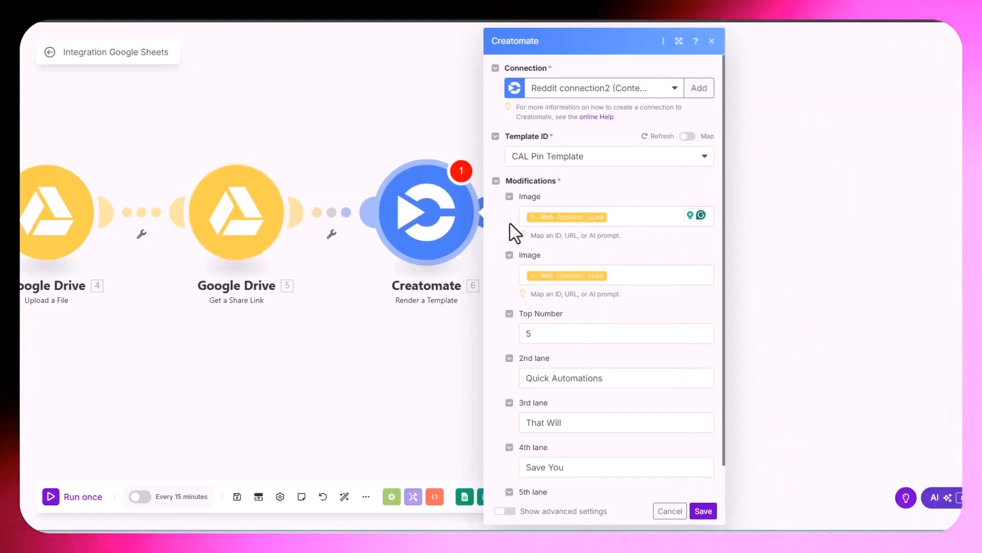
Replace the Top Number value with the "text 1" result from the OpenAI Create a Completion module
{"action": "scroll", "coordinate": [511, 223], "scroll_direction": "down", "scroll_amount": 1}
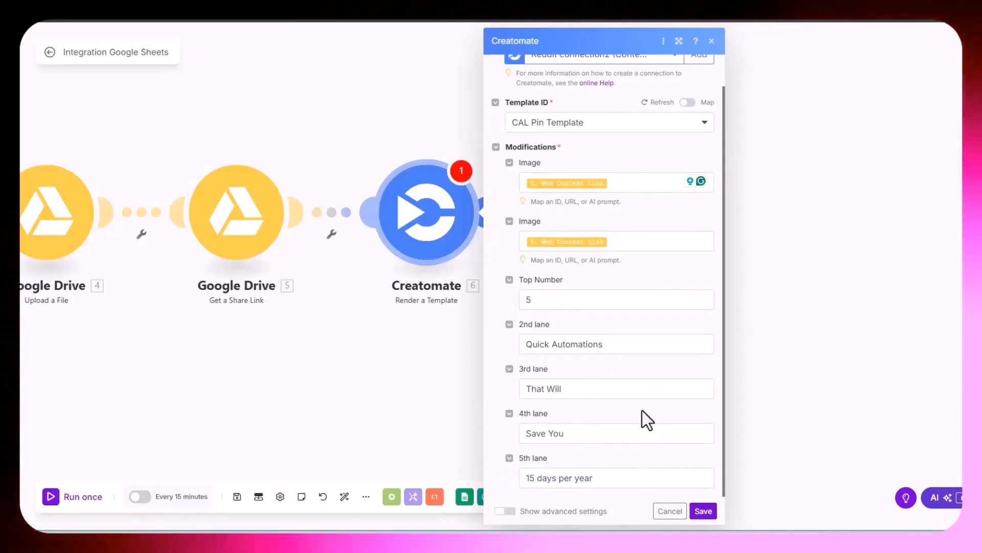
{"action": "left_click", "coordinate": [548, 299]}
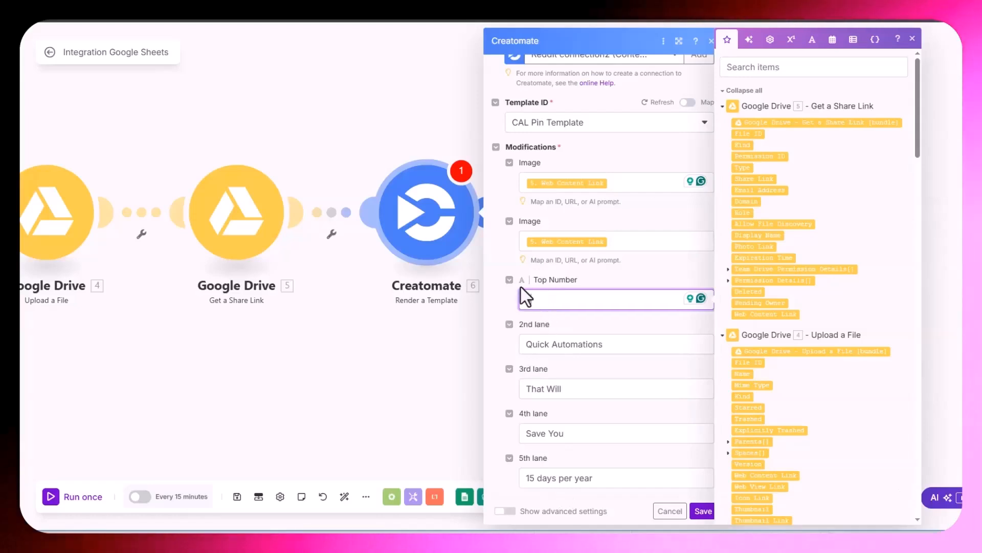
{"action": "key", "text": "BackSpace"}
{"action": "scroll", "coordinate": [782, 296], "scroll_direction": "down", "scroll_amount": 15}
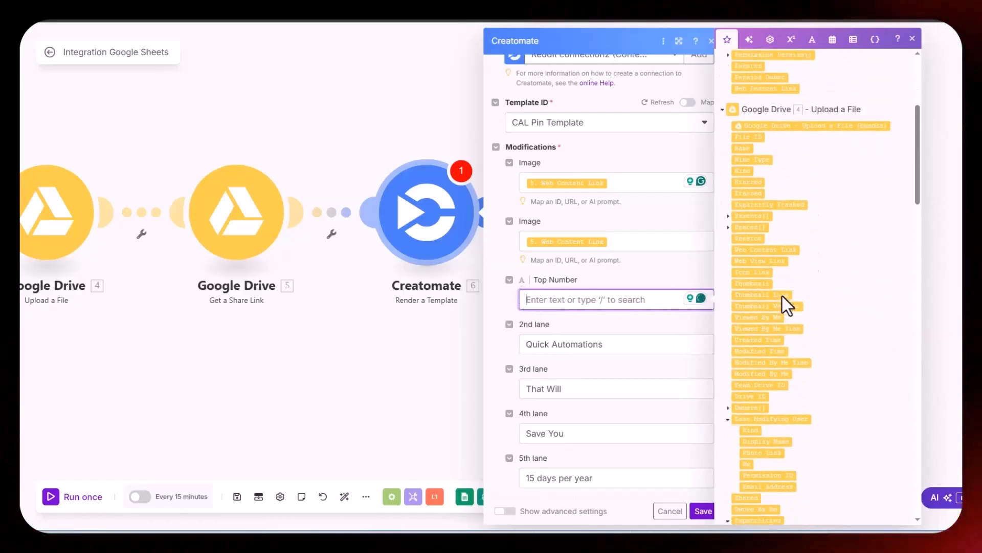
{"action": "scroll", "coordinate": [781, 296], "scroll_direction": "down", "scroll_amount": 10}
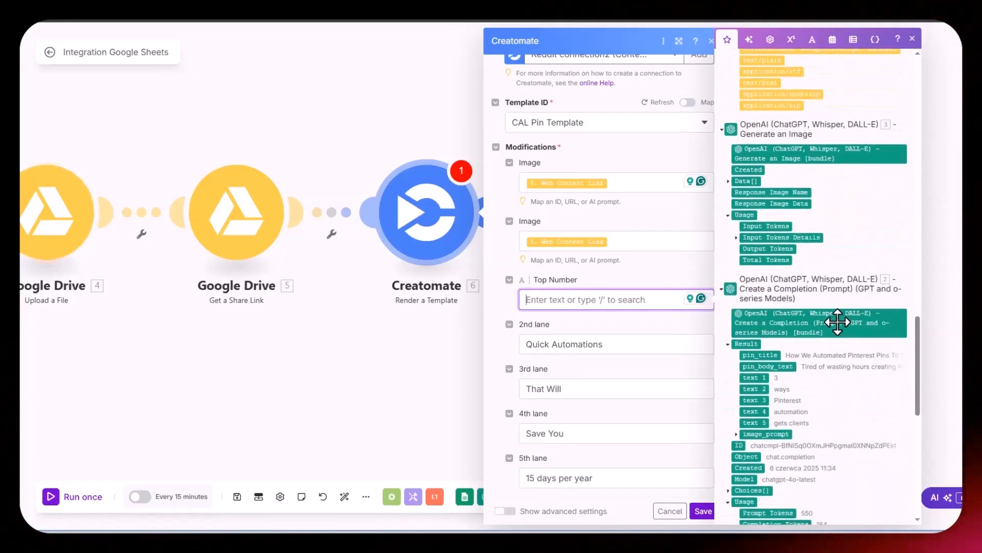
{"action": "scroll", "coordinate": [839, 348], "scroll_direction": "down", "scroll_amount": 3}
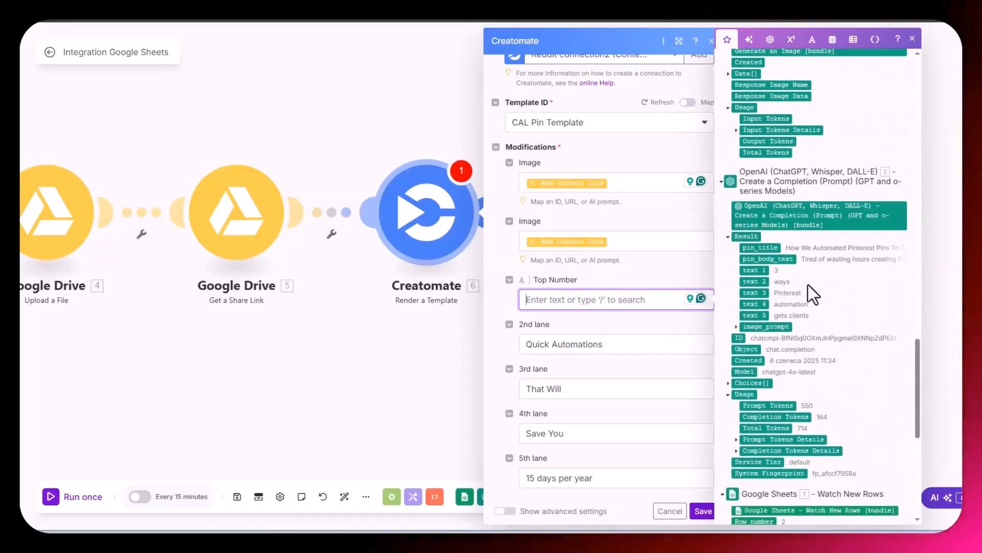
{"action": "left_click", "coordinate": [755, 271]}
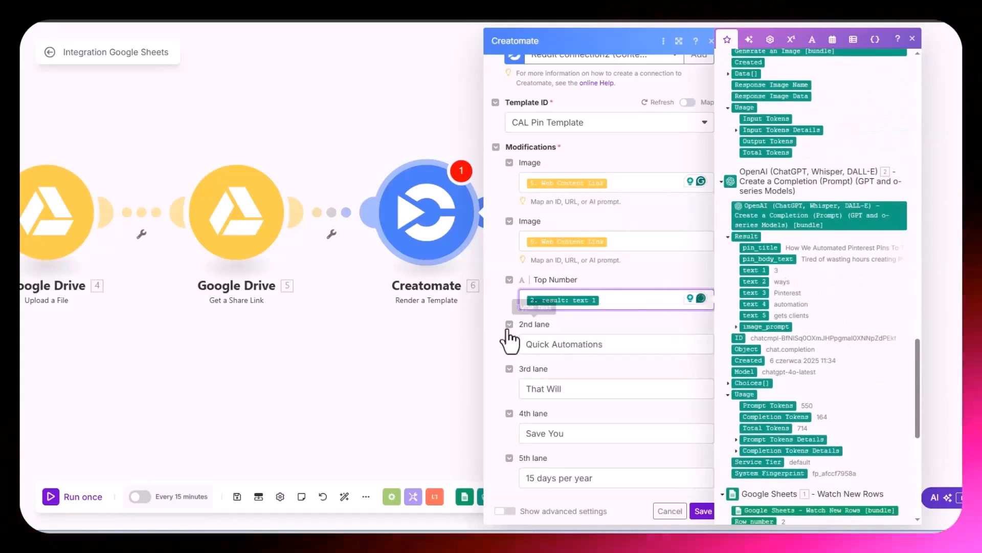
Replace the 2nd through 5th lane values with the OpenAI completion results text 2 to text 5, and save the Creatomate module
{"action": "triple_click", "coordinate": [631, 341]}
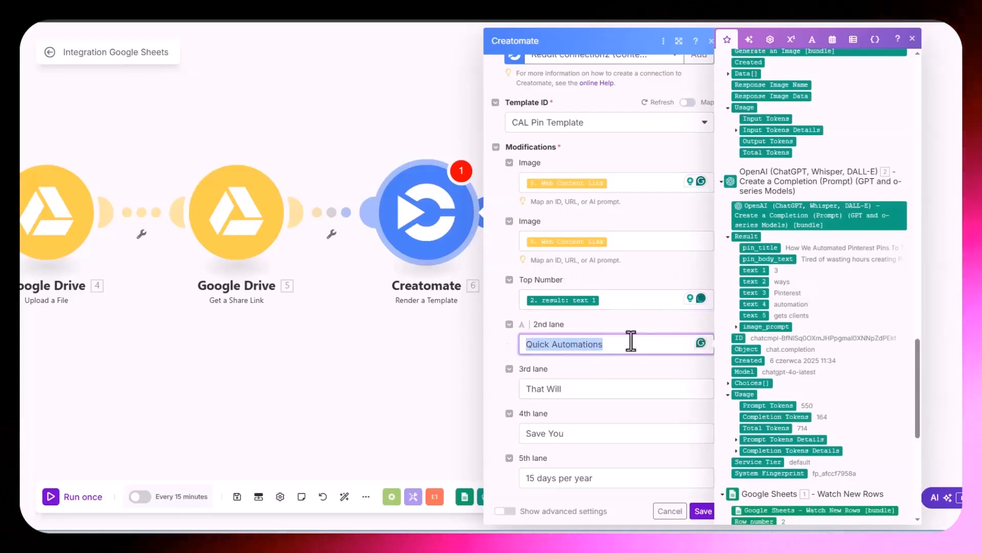
{"action": "triple_click", "coordinate": [602, 387]}
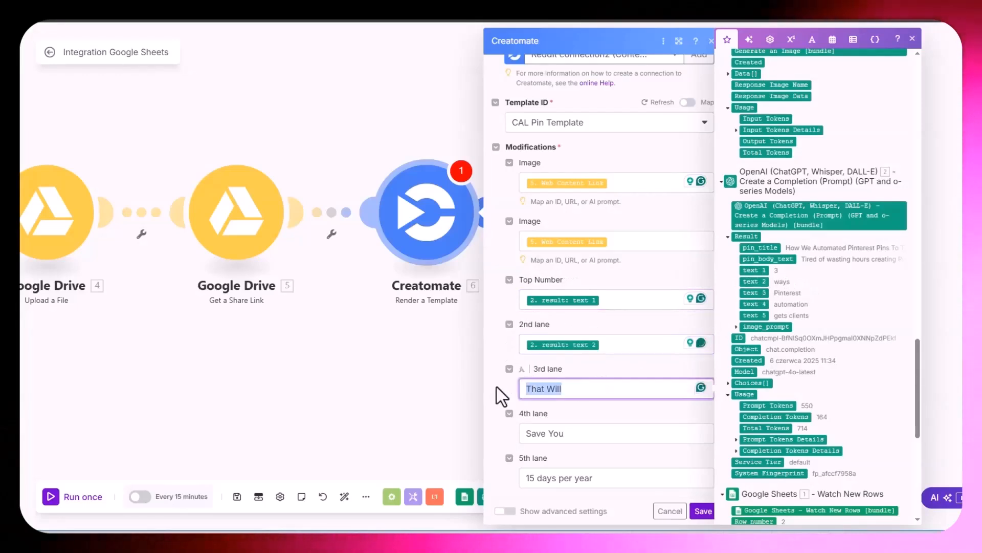
{"action": "key", "text": "BackSpace"}
{"action": "left_click", "coordinate": [751, 293]}
{"action": "triple_click", "coordinate": [542, 433]}
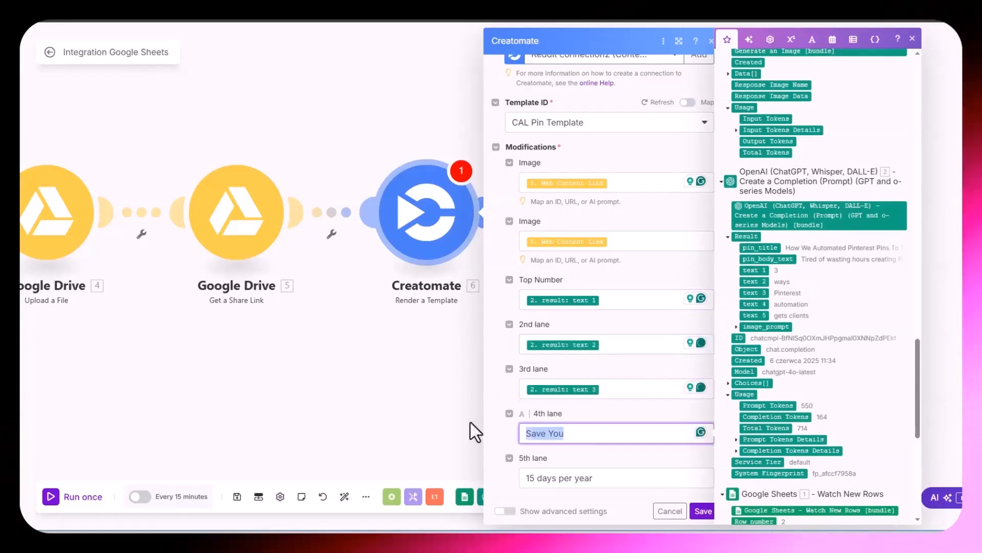
{"action": "left_click", "coordinate": [754, 304]}
{"action": "triple_click", "coordinate": [614, 478]}
{"action": "key", "text": "BackSpace"}
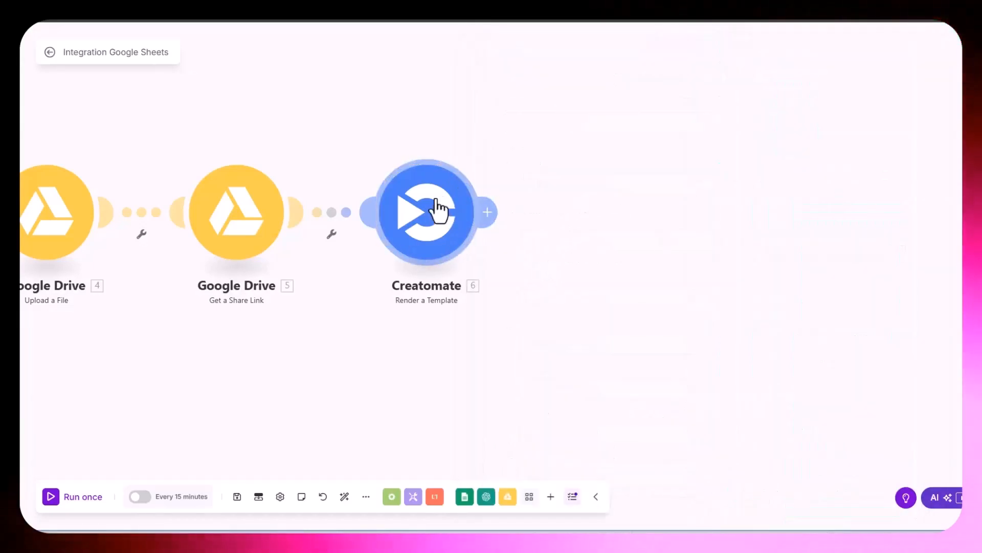
Add a Google Drive Upload a File module after the Creatomate module
{"action": "left_click", "coordinate": [489, 210]}
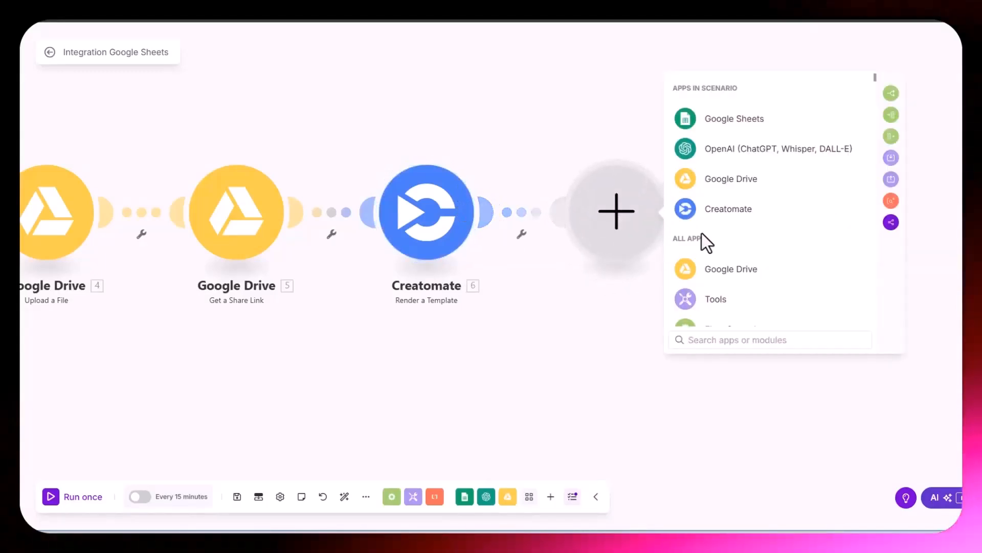
{"action": "left_click", "coordinate": [742, 179]}
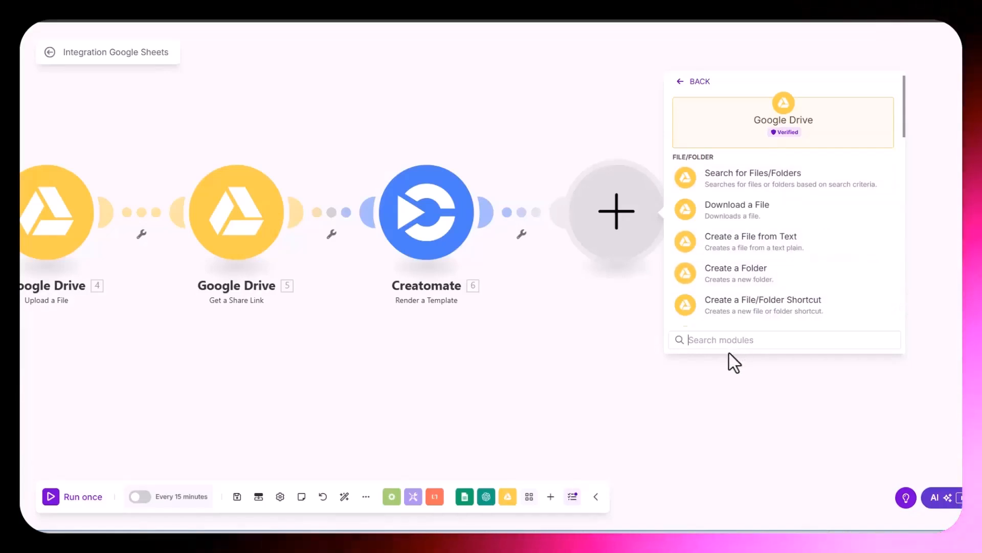
{"action": "type", "text": "up"}
{"action": "left_click", "coordinate": [745, 176]}
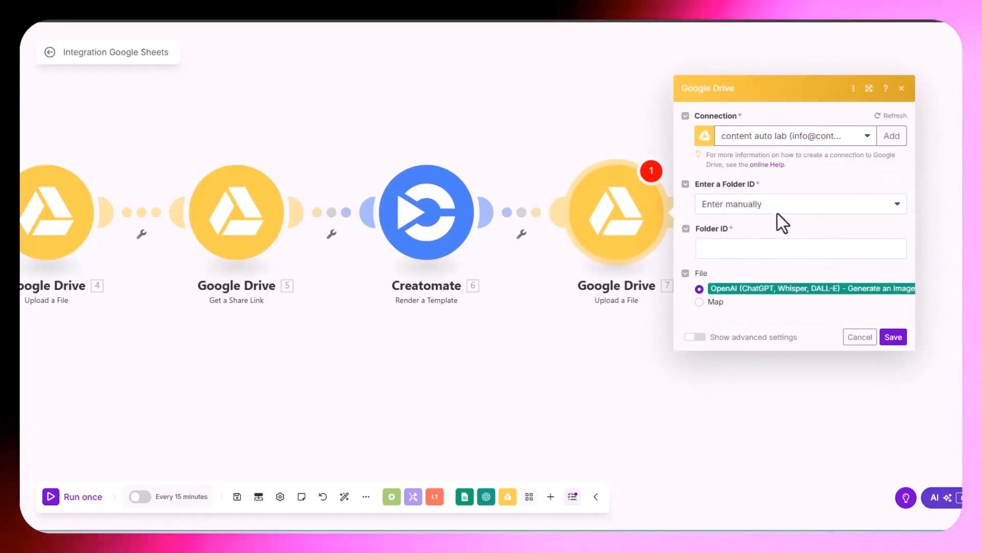
Pick the CAL Shorts folder in My Drive from the list, switch the file source to mapping, and save the upload module
{"action": "left_click", "coordinate": [777, 211]}
{"action": "left_click", "coordinate": [768, 238]}
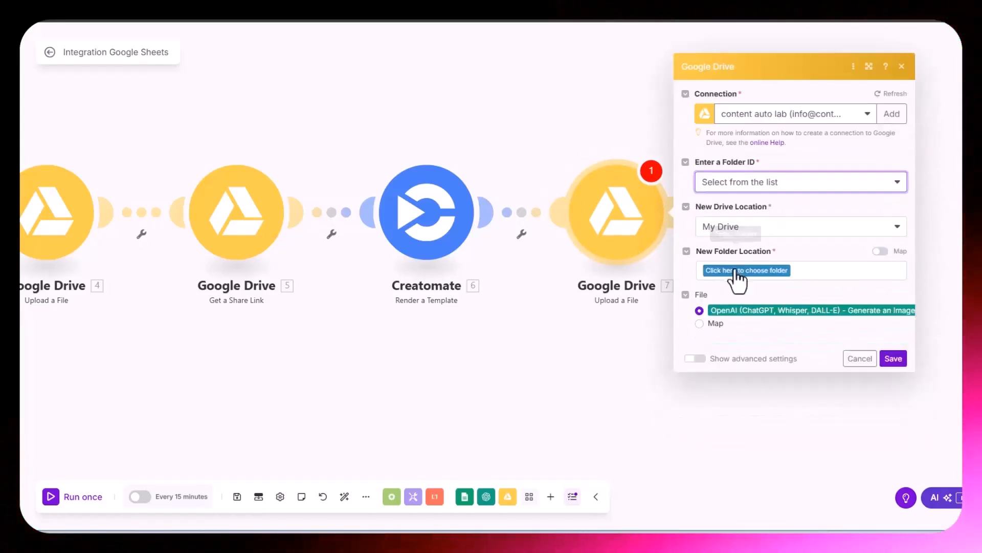
{"action": "left_click", "coordinate": [737, 271]}
{"action": "left_click", "coordinate": [780, 290]}
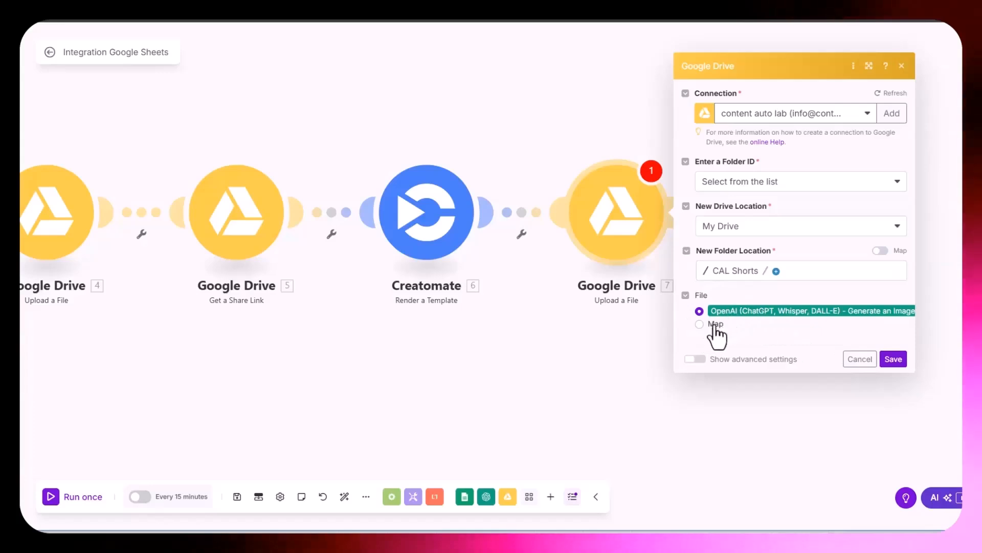
{"action": "left_click", "coordinate": [700, 324]}
{"action": "left_click", "coordinate": [850, 425]}
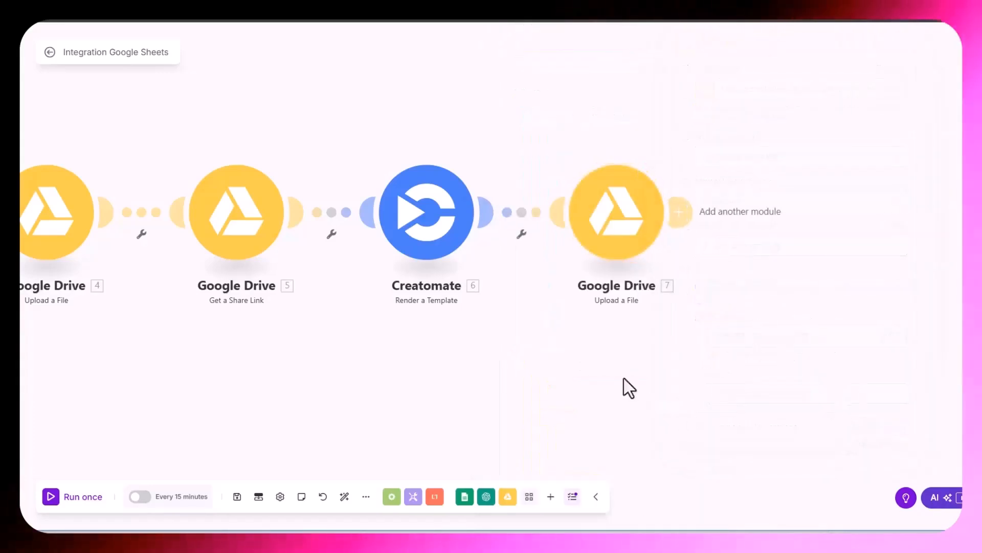
Delete the Google Drive Upload a File module that follows Creatomate
{"action": "mouse_move", "coordinate": [434, 215]}
{"action": "left_mouse_down"}
{"action": "mouse_move", "coordinate": [428, 225]}
{"action": "mouse_move", "coordinate": [407, 166]}
{"action": "mouse_move", "coordinate": [428, 208]}
{"action": "left_mouse_up"}
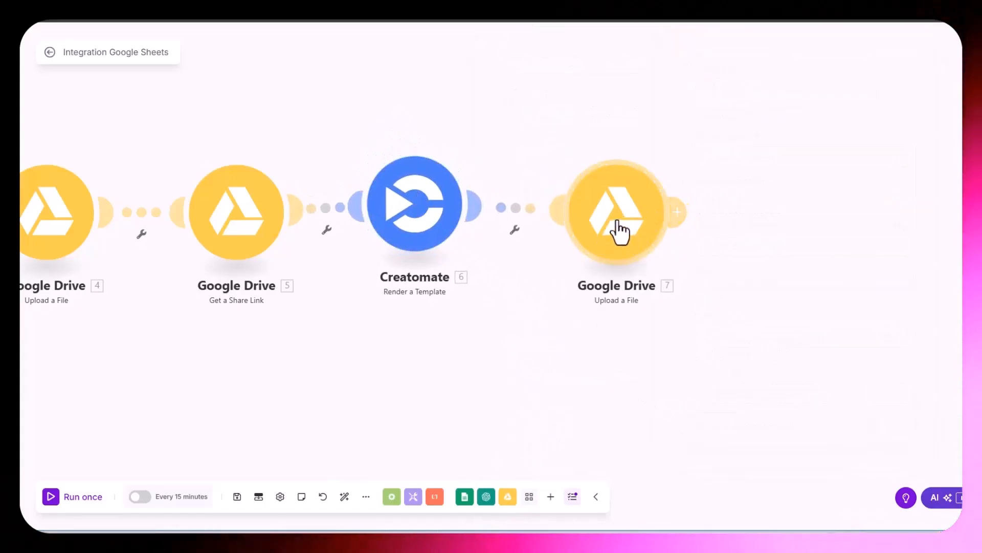
{"action": "mouse_move", "coordinate": [619, 222]}
{"action": "left_mouse_down"}
{"action": "mouse_move", "coordinate": [621, 195]}
{"action": "mouse_move", "coordinate": [620, 216]}
{"action": "left_mouse_up"}
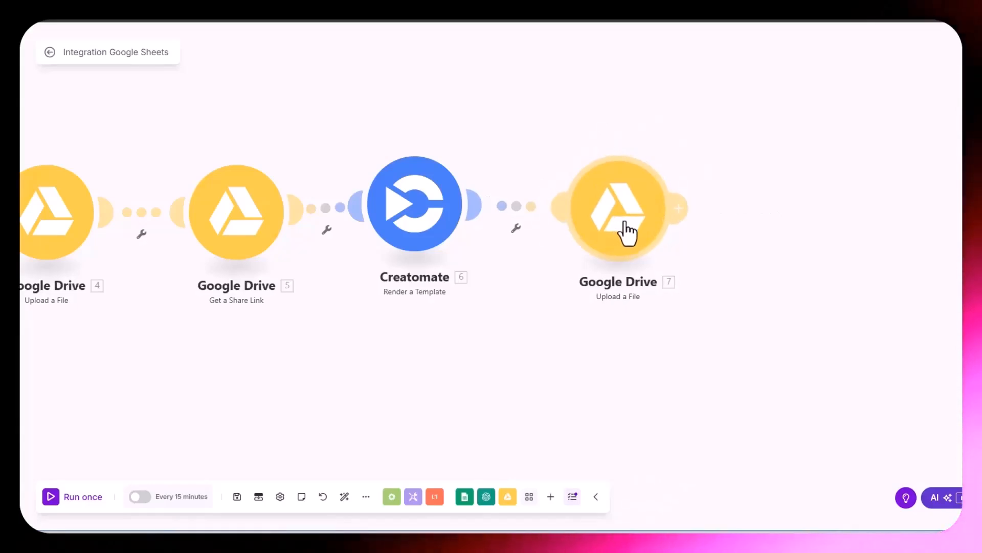
{"action": "right_click", "coordinate": [619, 214]}
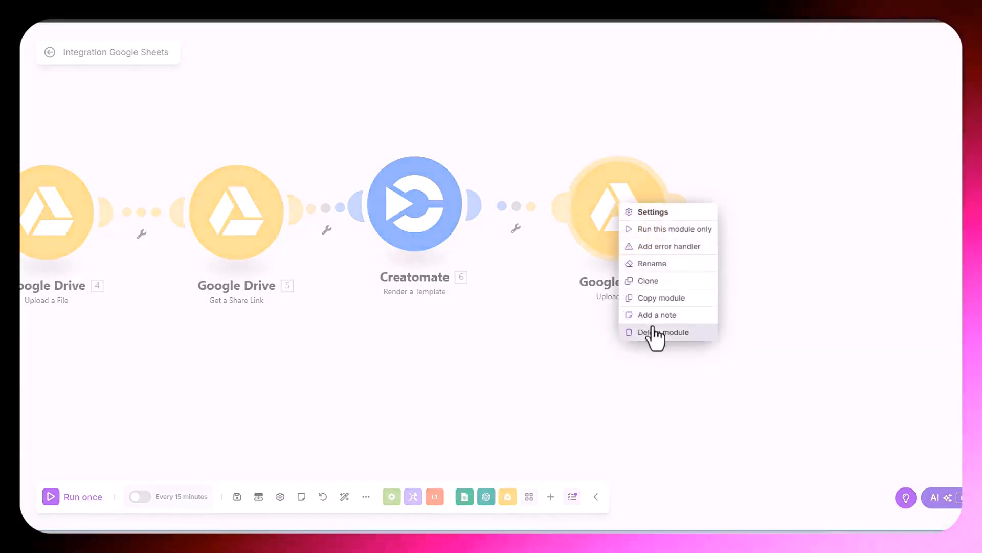
{"action": "left_click", "coordinate": [654, 332]}
Add a Google Sheets Update a Row module after the Creatomate module
{"action": "left_click", "coordinate": [476, 203]}
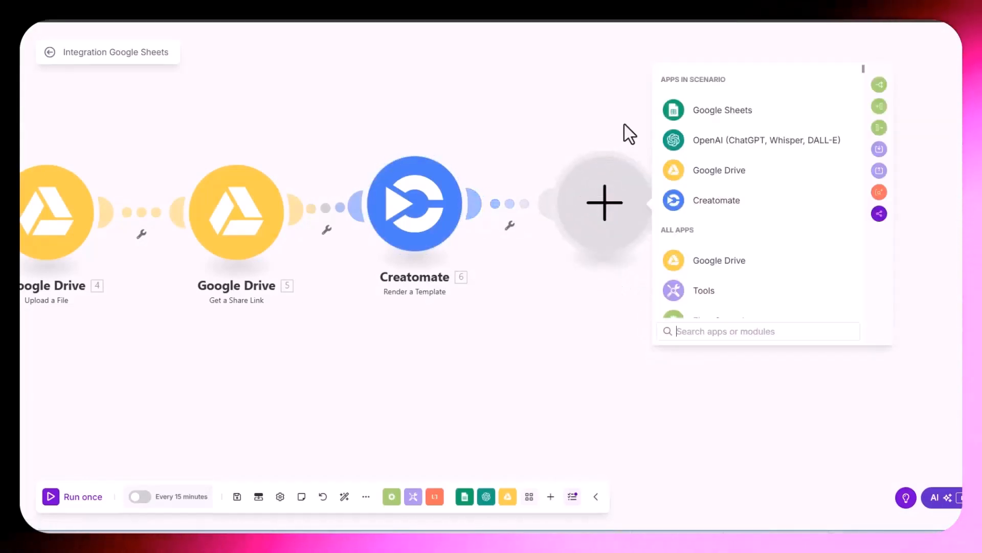
{"action": "left_click", "coordinate": [714, 111]}
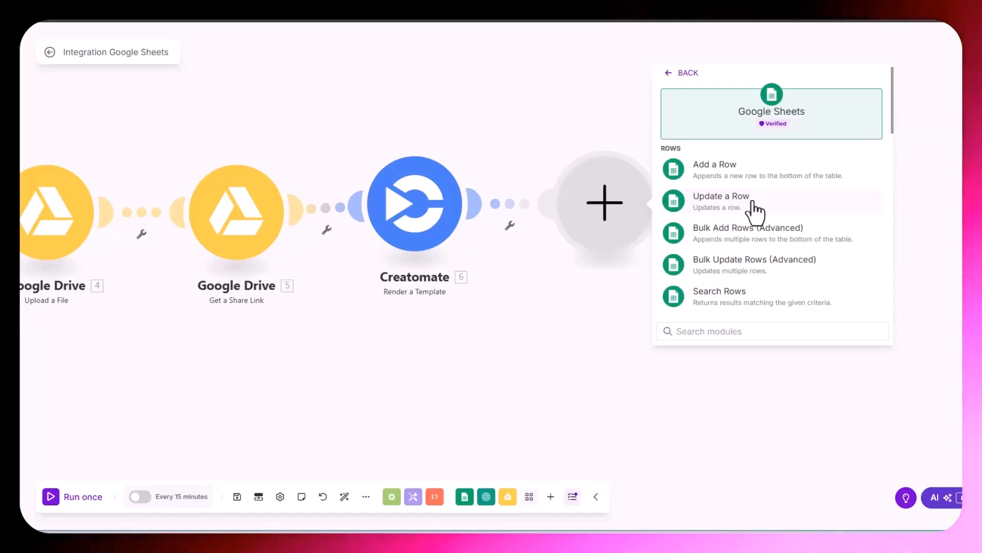
{"action": "left_click", "coordinate": [707, 203]}
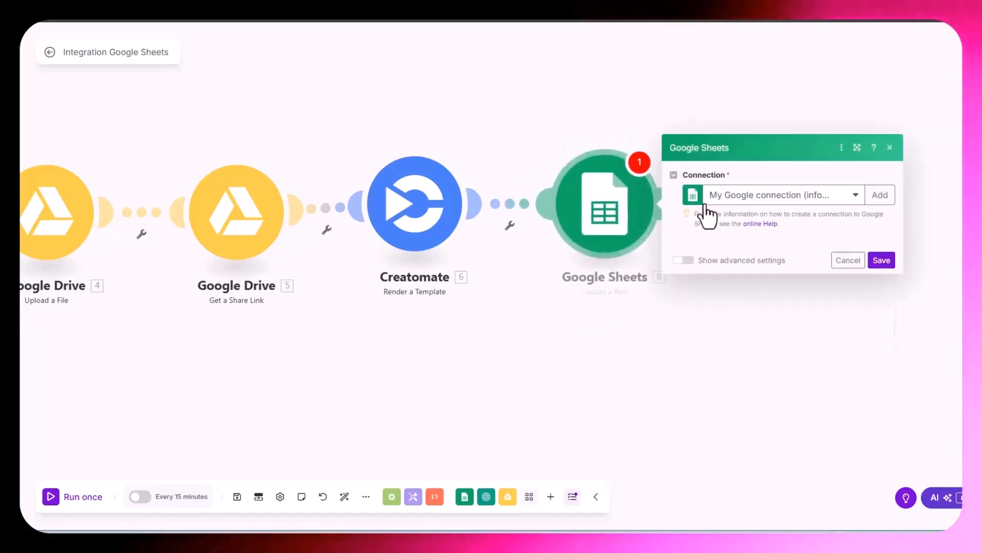
Compare the Google connection selected in the Update a Row module with the one used by the Watch New Rows trigger
{"action": "left_click", "coordinate": [816, 134]}
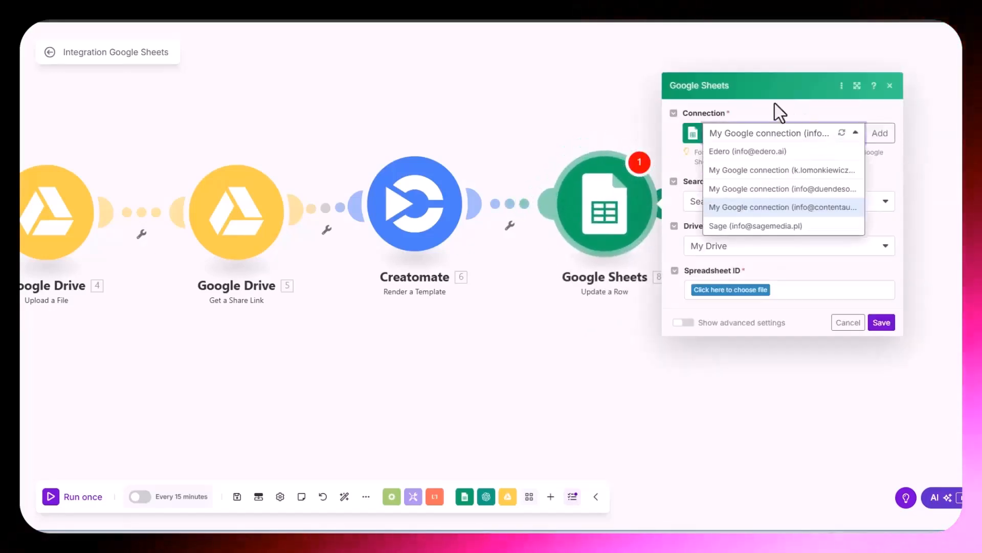
{"action": "left_click", "coordinate": [827, 221]}
{"action": "left_click", "coordinate": [499, 341]}
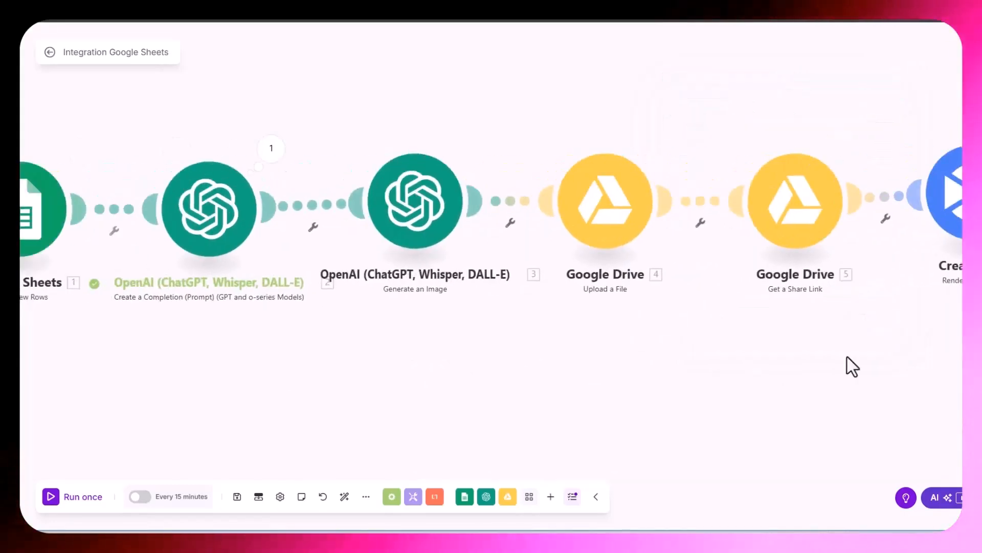
{"action": "left_click_drag", "start_coordinate": [505, 363], "coordinate": [818, 357]}
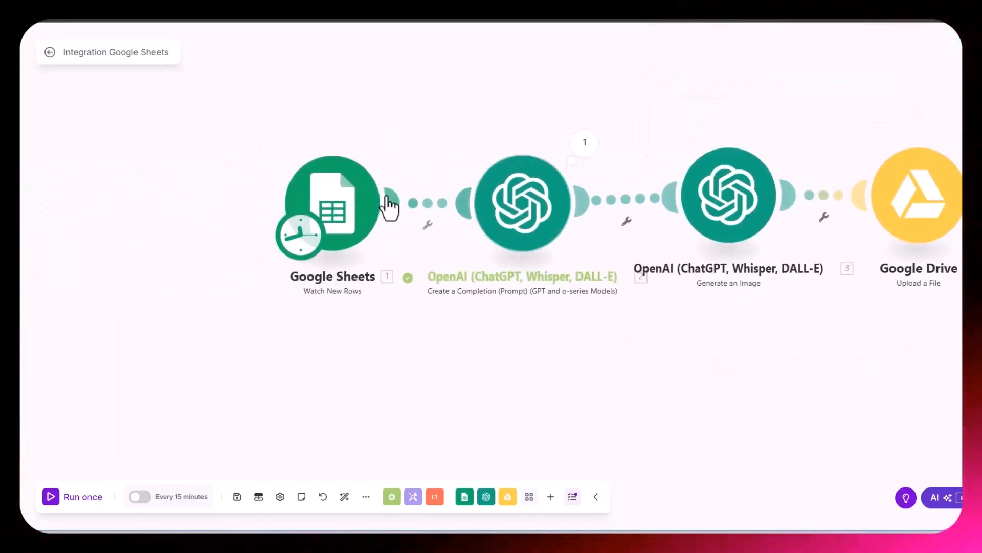
{"action": "left_click", "coordinate": [357, 200]}
{"action": "left_click", "coordinate": [582, 90]}
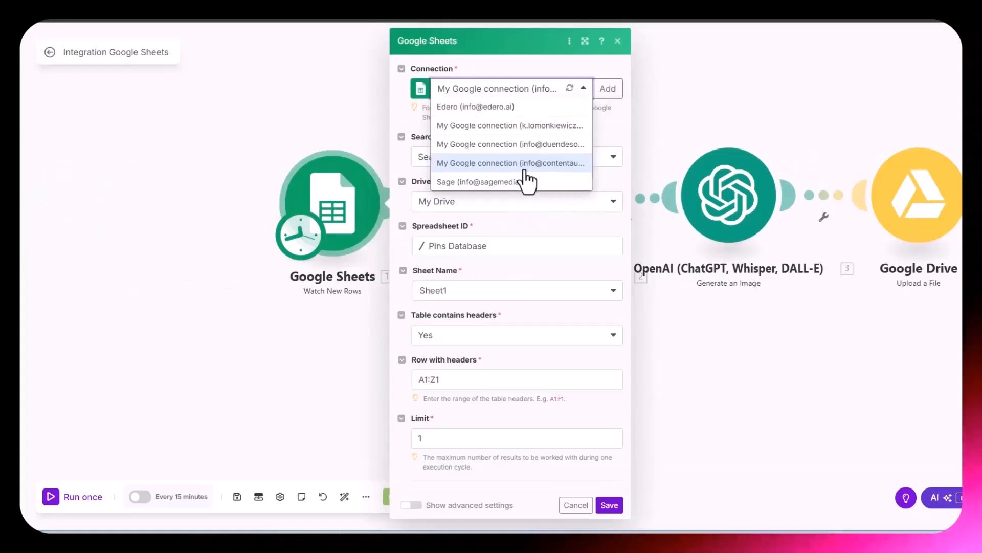
{"action": "left_click", "coordinate": [313, 360]}
{"action": "left_click_drag", "start_coordinate": [765, 349], "coordinate": [115, 347]}
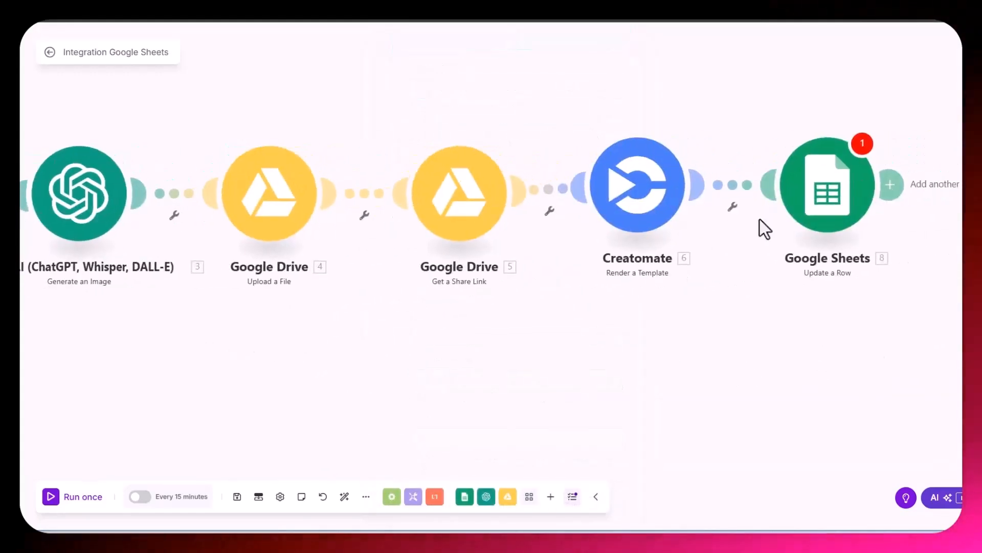
Set the Update a Row search method to Enter manually, and map the Spreadsheet ID from Watch New Rows
{"action": "left_click", "coordinate": [840, 178]}
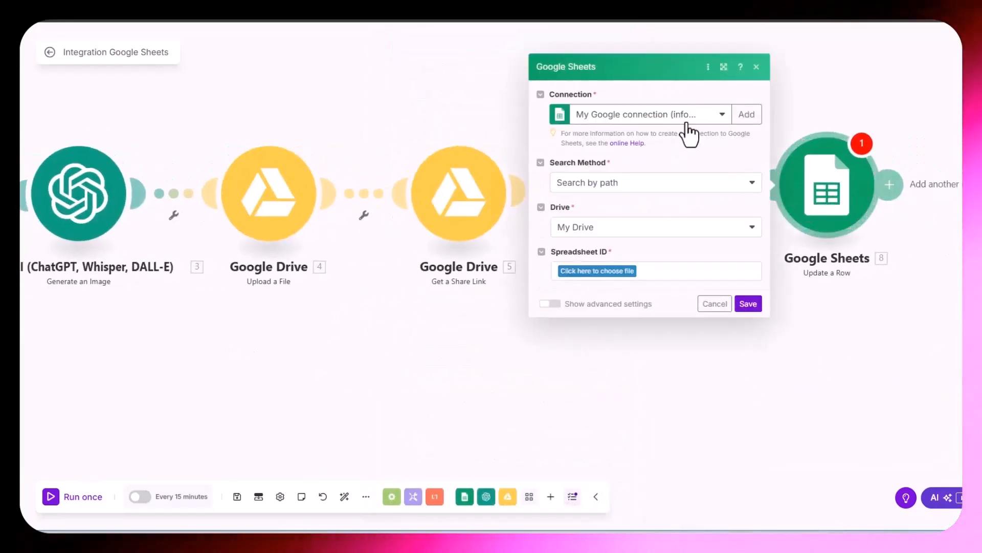
{"action": "left_click", "coordinate": [642, 186]}
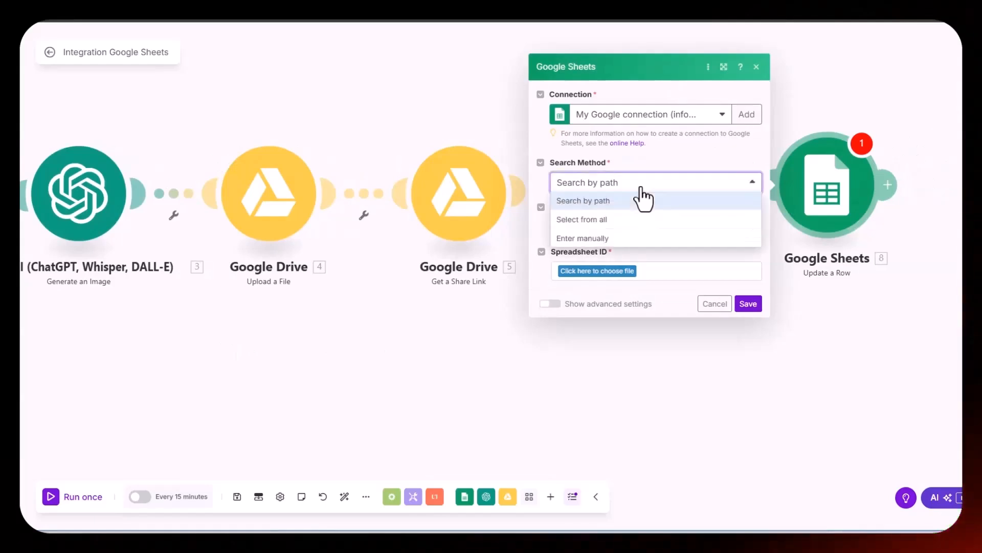
{"action": "left_click", "coordinate": [597, 239]}
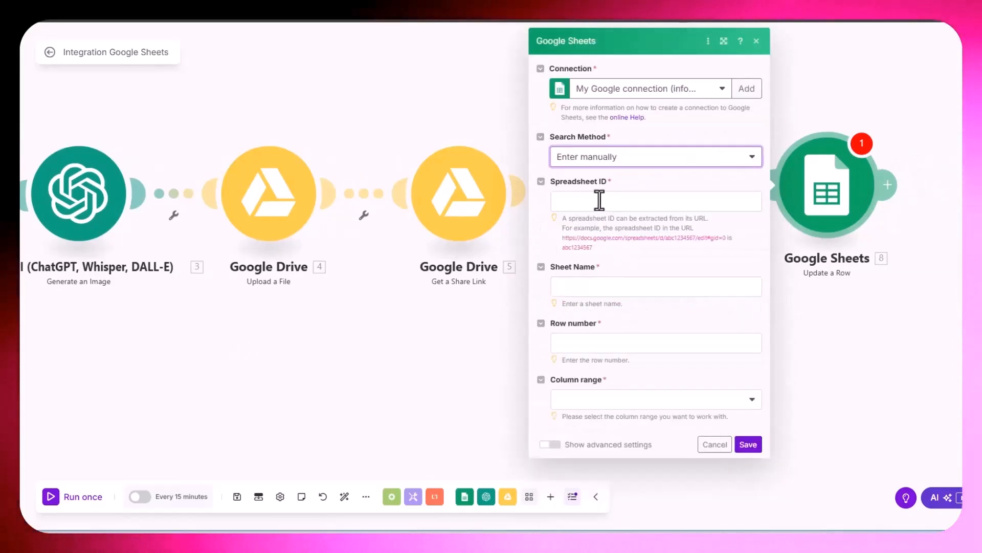
{"action": "left_click", "coordinate": [599, 201]}
{"action": "scroll", "coordinate": [815, 259], "scroll_direction": "down", "scroll_amount": 15}
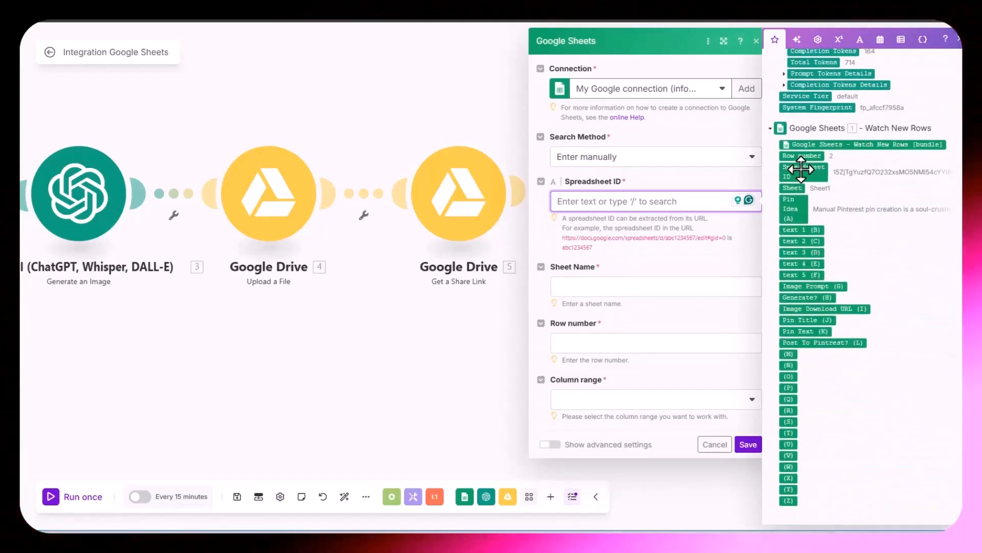
{"action": "left_click", "coordinate": [801, 169]}
Map Sheet Name and Row number to the Watch New Rows outputs, and set the column range to A-Z
{"action": "left_click", "coordinate": [611, 287]}
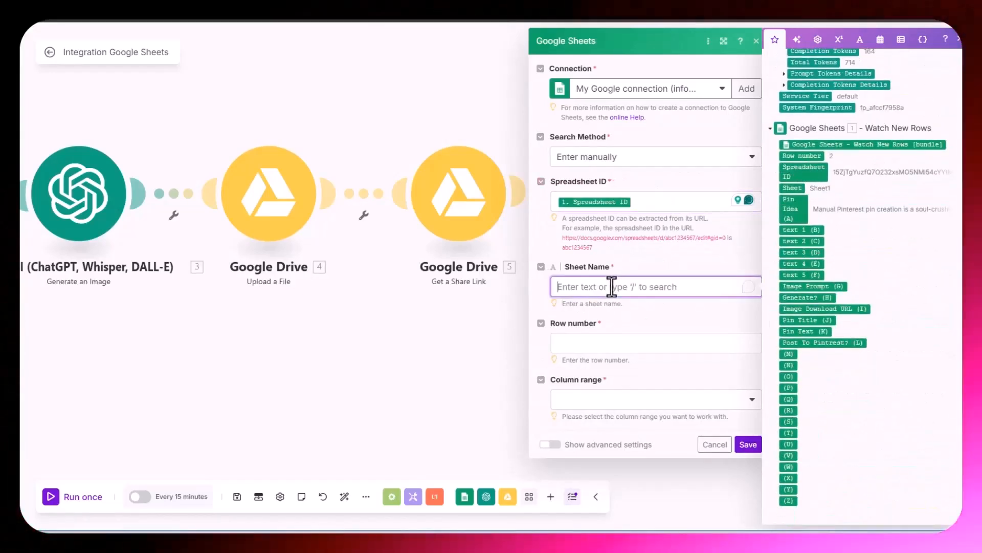
{"action": "left_click", "coordinate": [786, 187]}
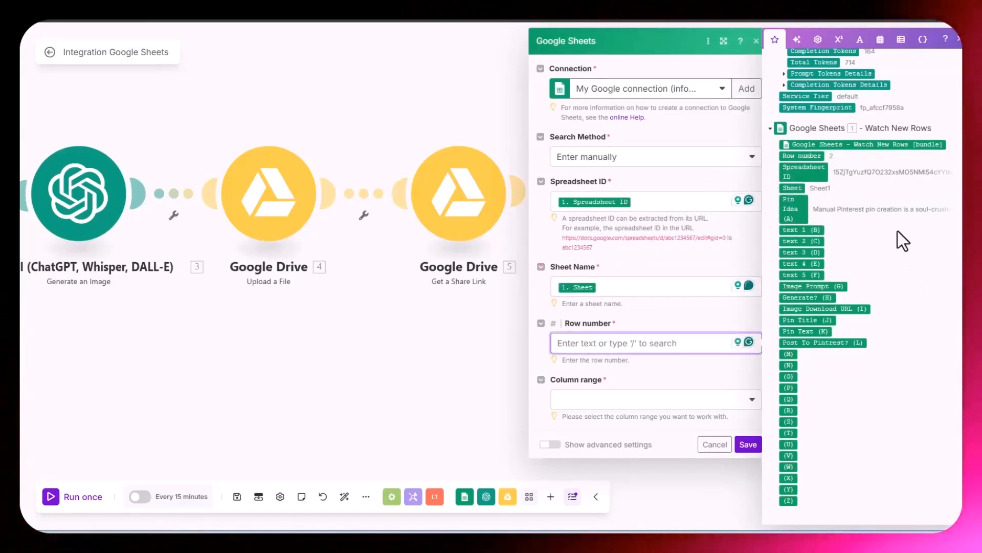
{"action": "left_click", "coordinate": [812, 156]}
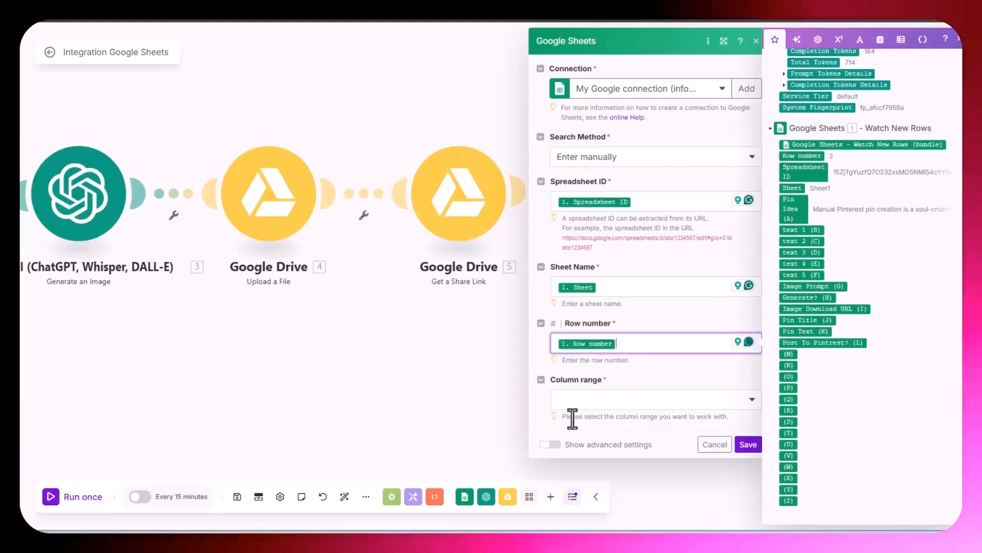
{"action": "left_click", "coordinate": [633, 400]}
{"action": "left_click", "coordinate": [584, 289]}
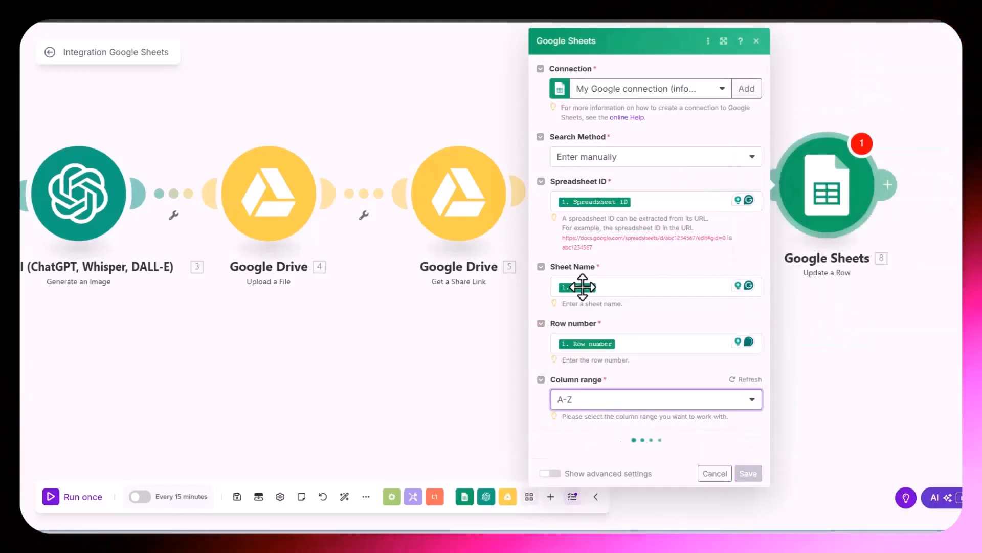
Locate the Image Download URL column in the Pins Database sheet, and map the Creatomate URL into column I of Update a Row
{"action": "scroll", "coordinate": [541, 401], "scroll_direction": "down", "scroll_amount": 8}
{"action": "scroll", "coordinate": [541, 401], "scroll_direction": "up", "scroll_amount": 3}
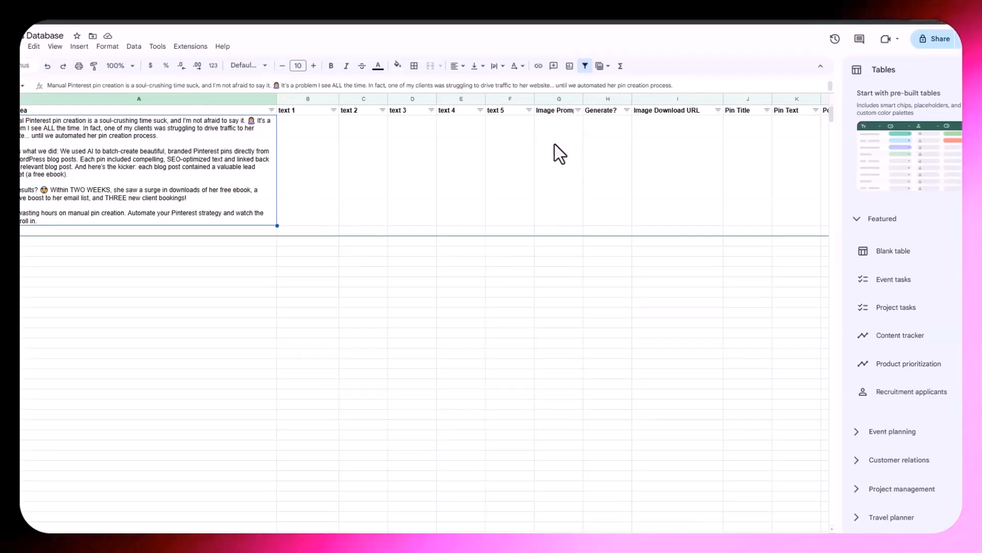
{"action": "left_click", "coordinate": [665, 150]}
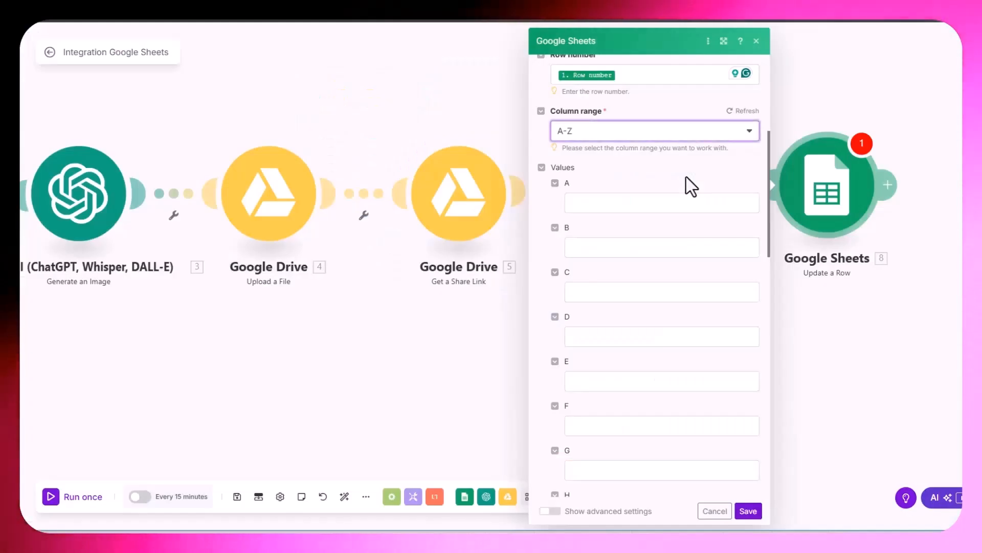
{"action": "scroll", "coordinate": [647, 274], "scroll_direction": "down", "scroll_amount": 4}
{"action": "left_click", "coordinate": [608, 344]}
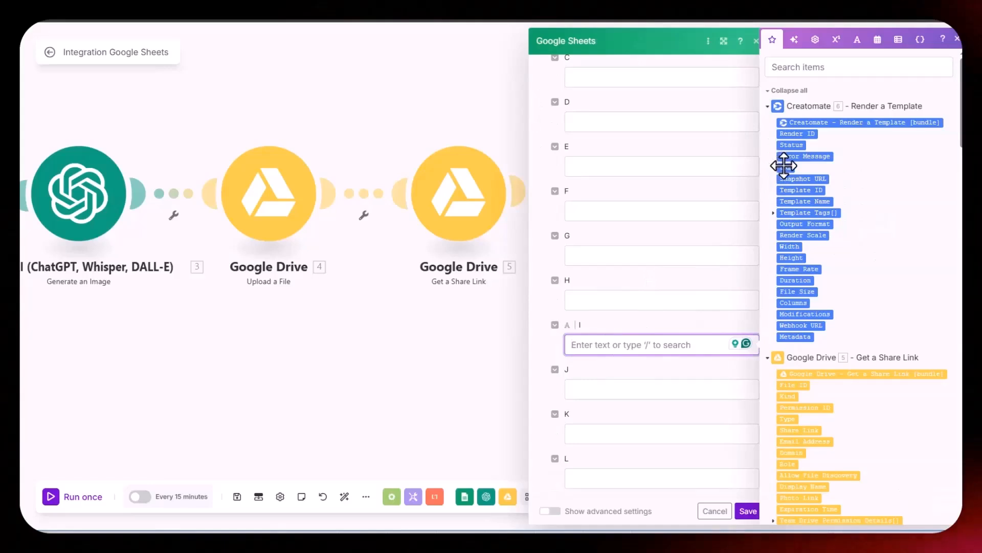
{"action": "left_click_drag", "start_coordinate": [780, 166], "coordinate": [639, 344]}
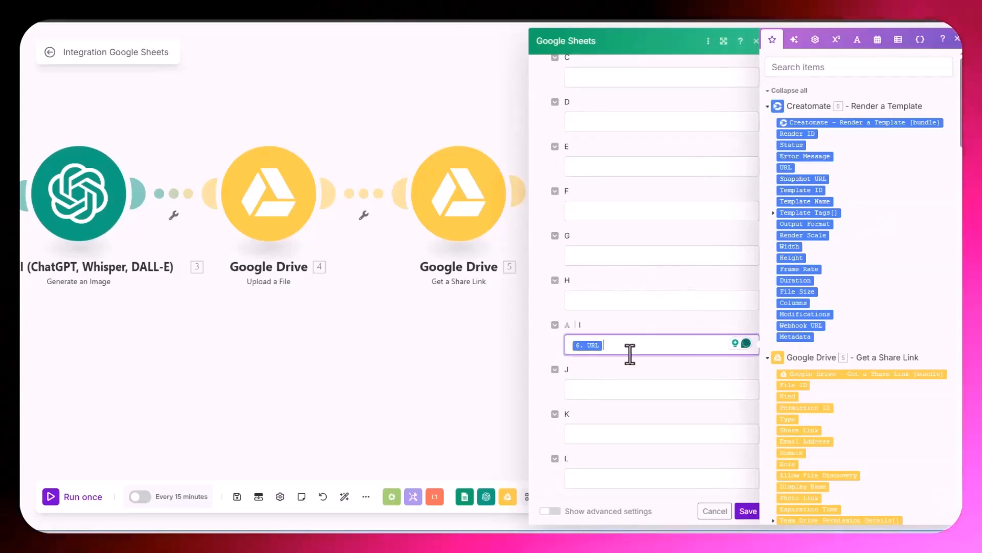
Switch to the Pins Database sheet and review the text 1 to text 5 and image prompt columns
{"action": "key", "text": "alt+Tab"}
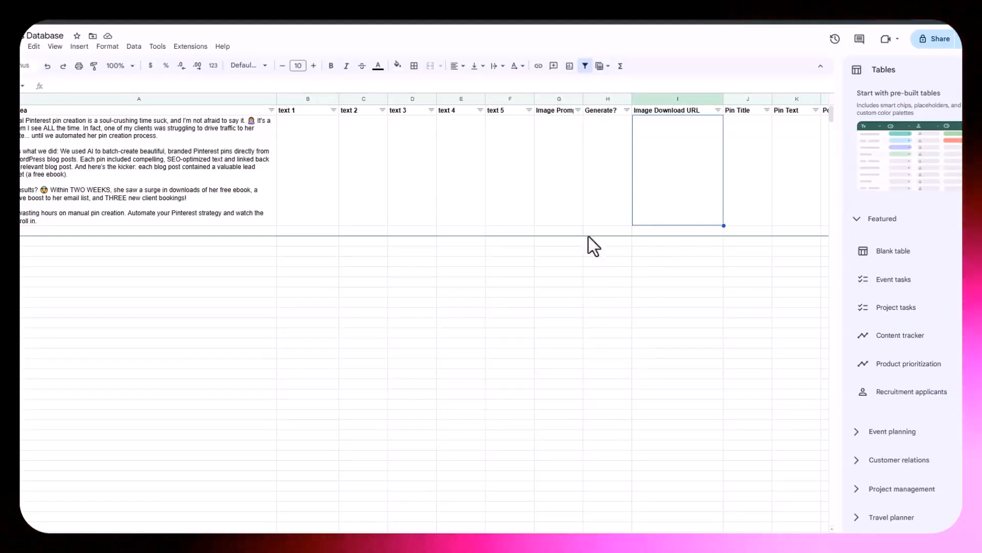
{"action": "left_click", "coordinate": [322, 143]}
{"action": "left_click", "coordinate": [412, 141]}
{"action": "left_click", "coordinate": [456, 136]}
{"action": "left_click", "coordinate": [525, 154]}
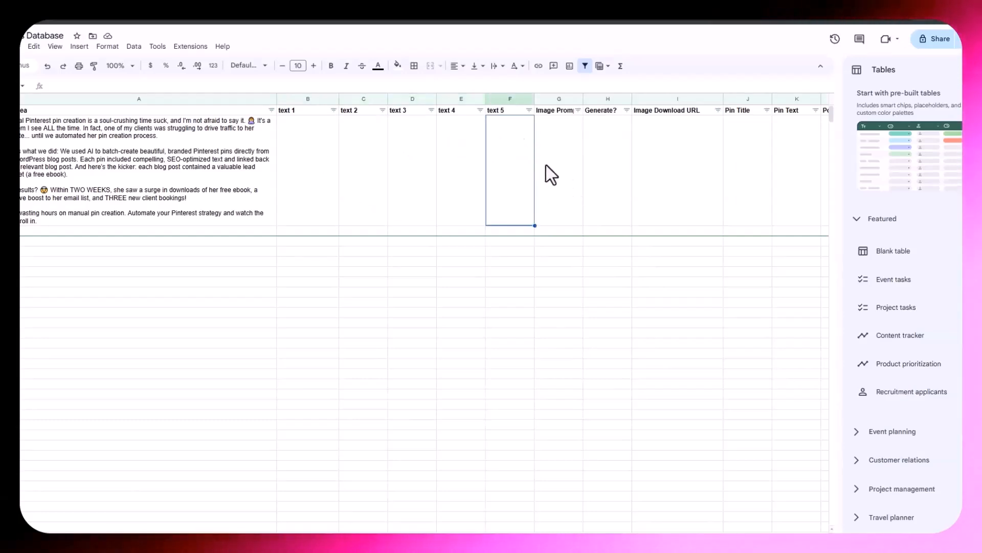
{"action": "left_click", "coordinate": [547, 166]}
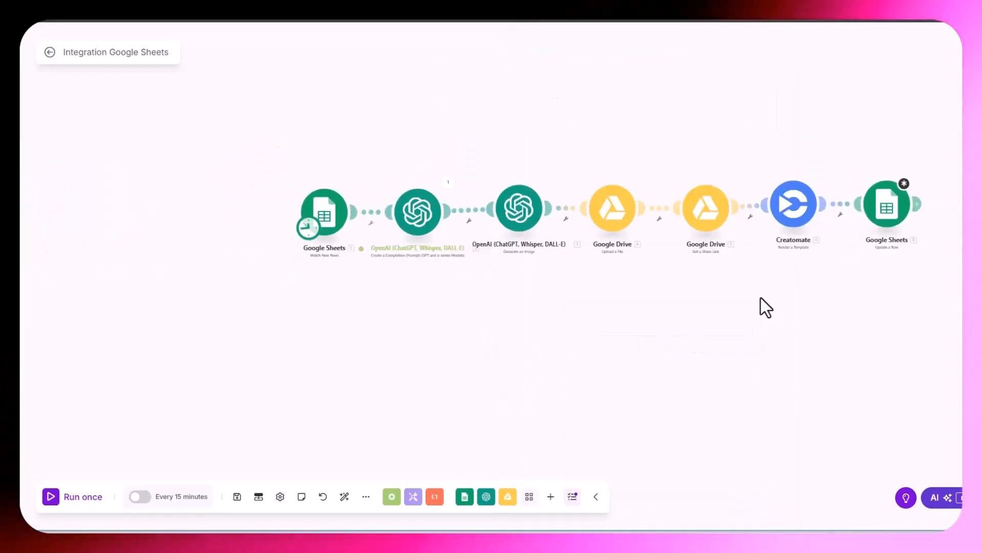
Check the mappings in the Google Sheets Update a Row module, and save the module and the scenario
{"action": "left_click_drag", "start_coordinate": [760, 298], "coordinate": [505, 292]}
{"action": "scroll", "coordinate": [614, 265], "scroll_direction": "up", "scroll_amount": 3}
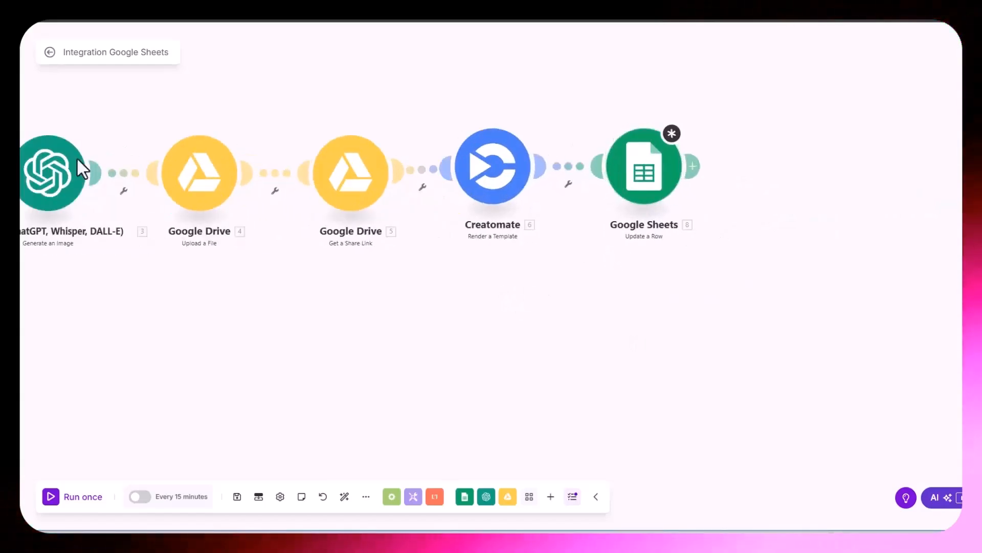
{"action": "left_click", "coordinate": [654, 179]}
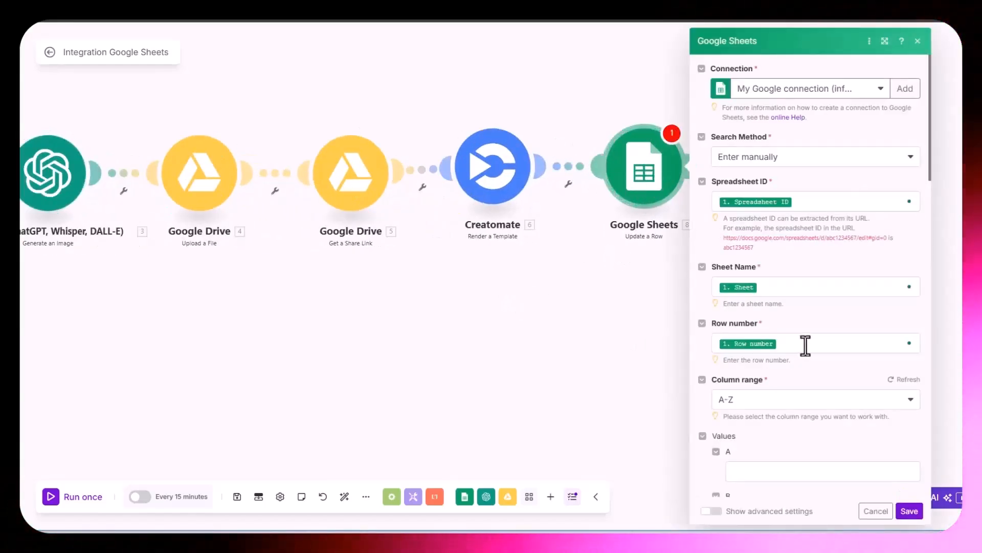
{"action": "scroll", "coordinate": [805, 344], "scroll_direction": "down", "scroll_amount": 10}
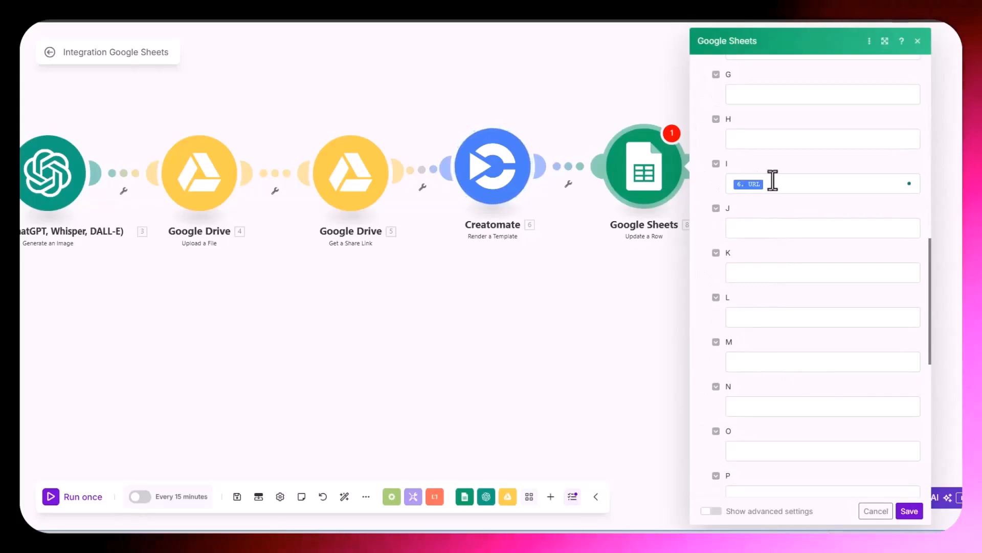
{"action": "left_click", "coordinate": [909, 511]}
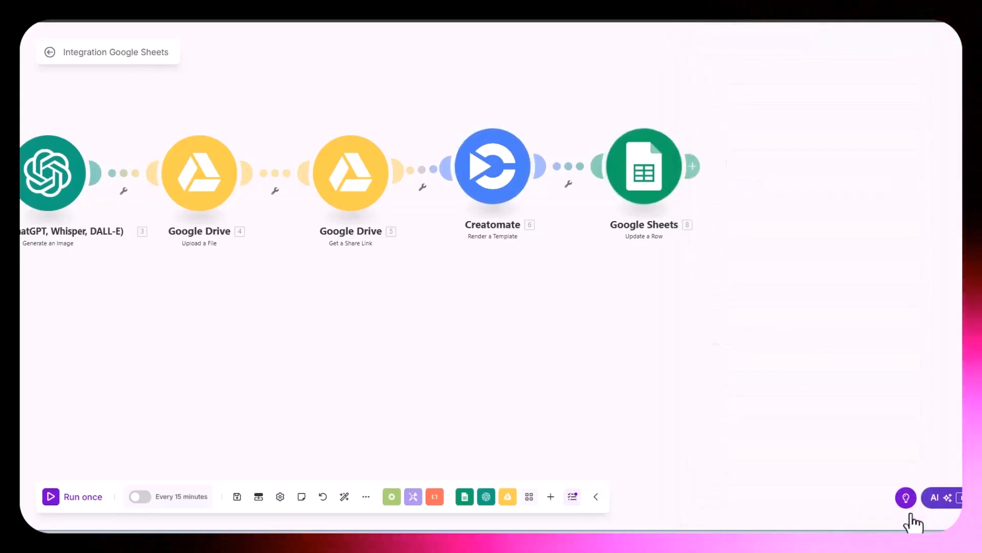
{"action": "left_click", "coordinate": [237, 496]}
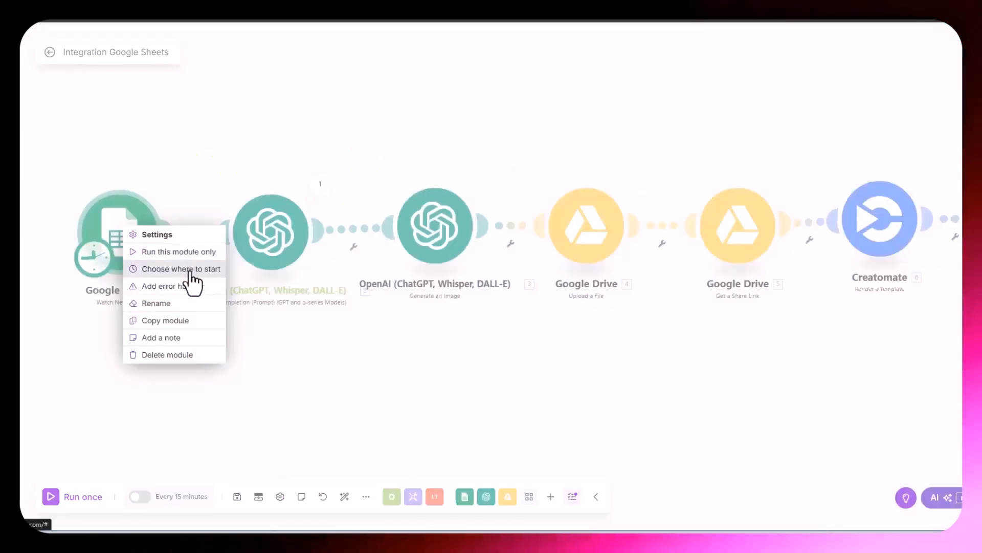
Set the starting point of the Google Sheets Watch New Rows trigger to All and save it
{"action": "left_click", "coordinate": [188, 267]}
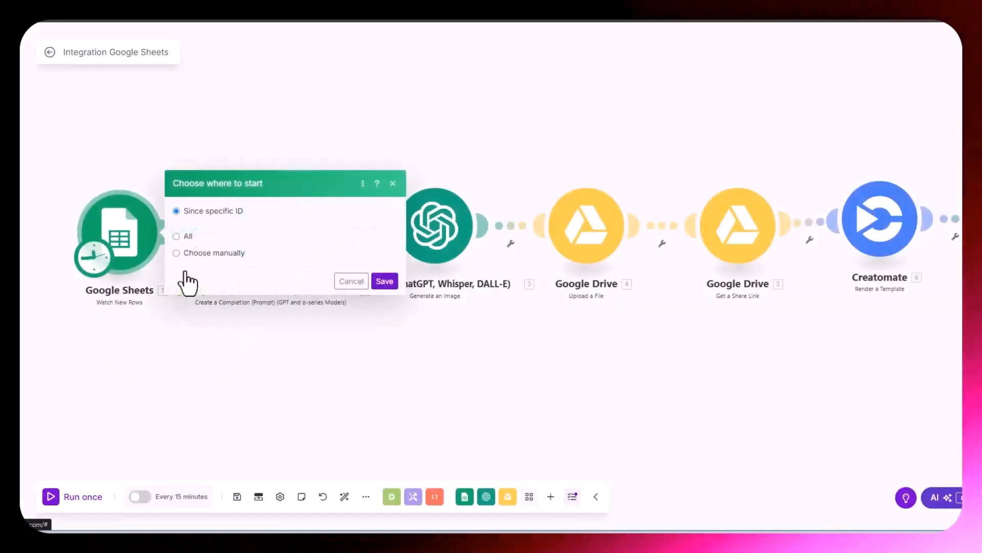
{"action": "left_click", "coordinate": [176, 257]}
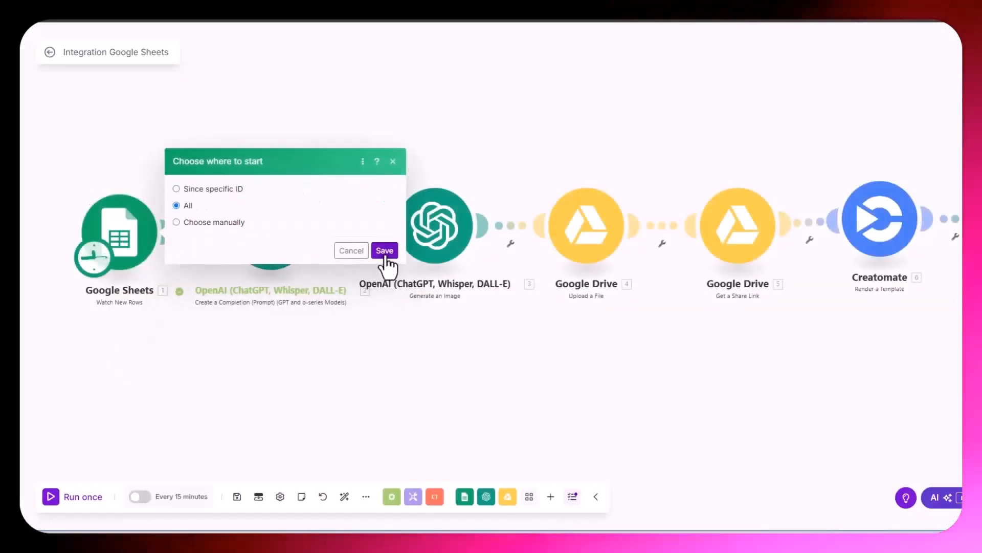
{"action": "left_click", "coordinate": [385, 256]}
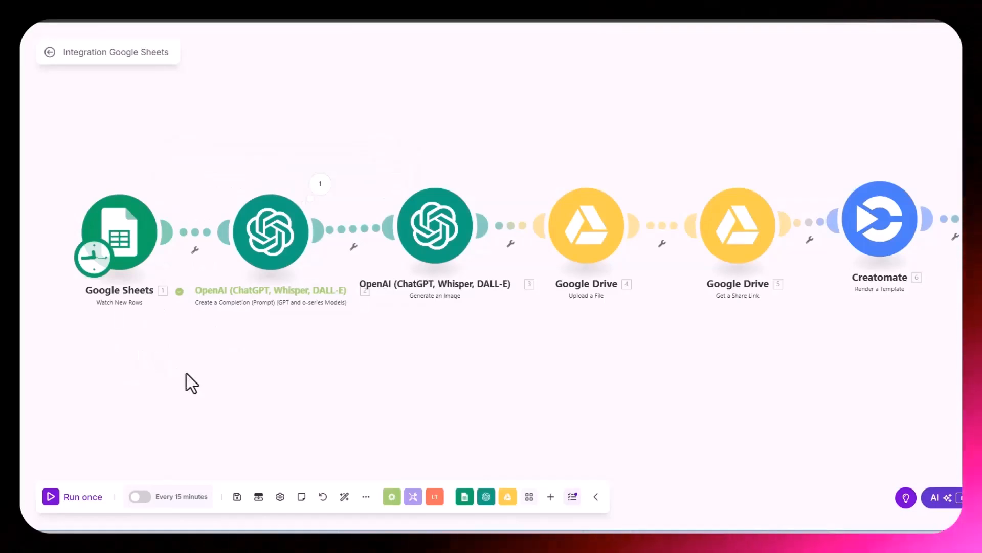
Run the scenario once and inspect the output of the OpenAI Create a Completion module
{"action": "left_click_drag", "start_coordinate": [212, 374], "coordinate": [171, 320]}
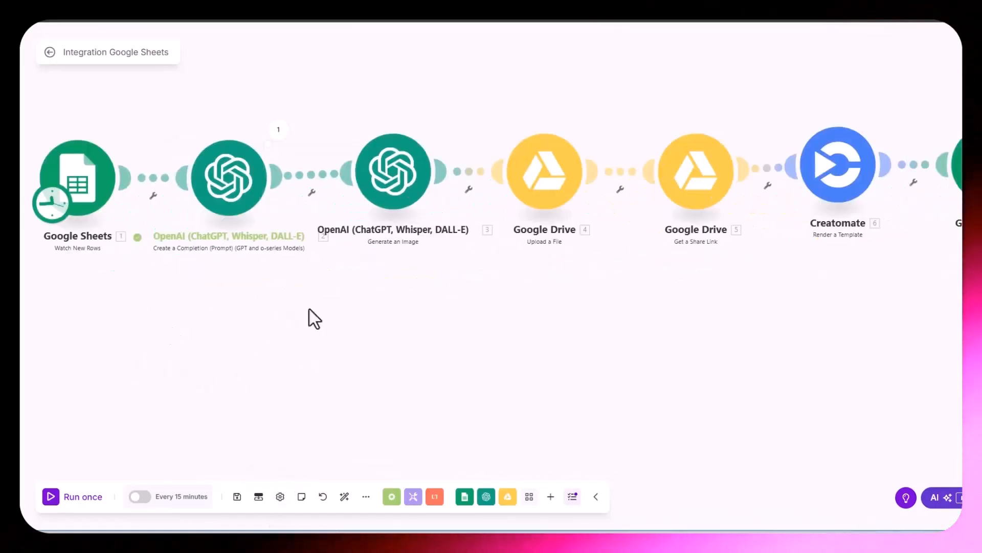
{"action": "left_click_drag", "start_coordinate": [343, 323], "coordinate": [370, 356]}
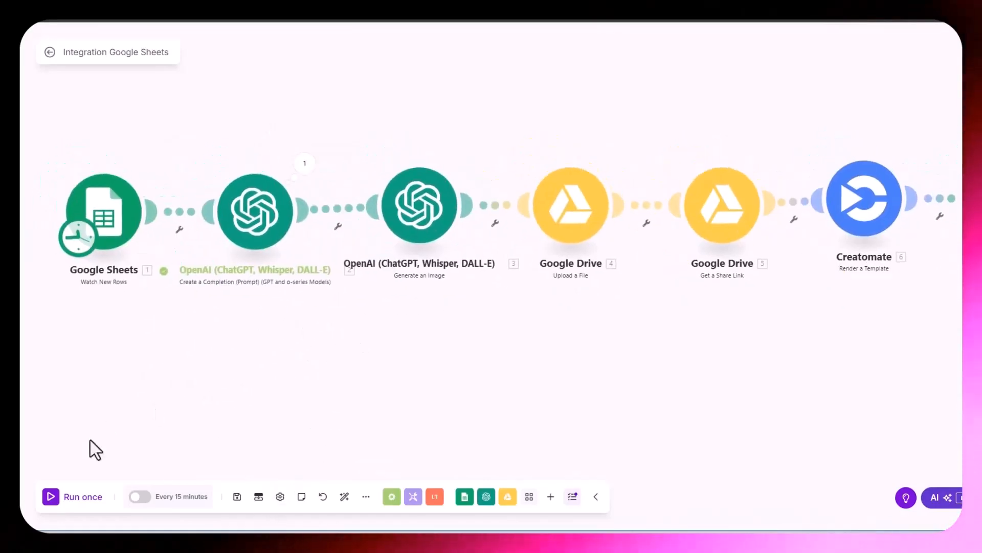
{"action": "left_click", "coordinate": [51, 497]}
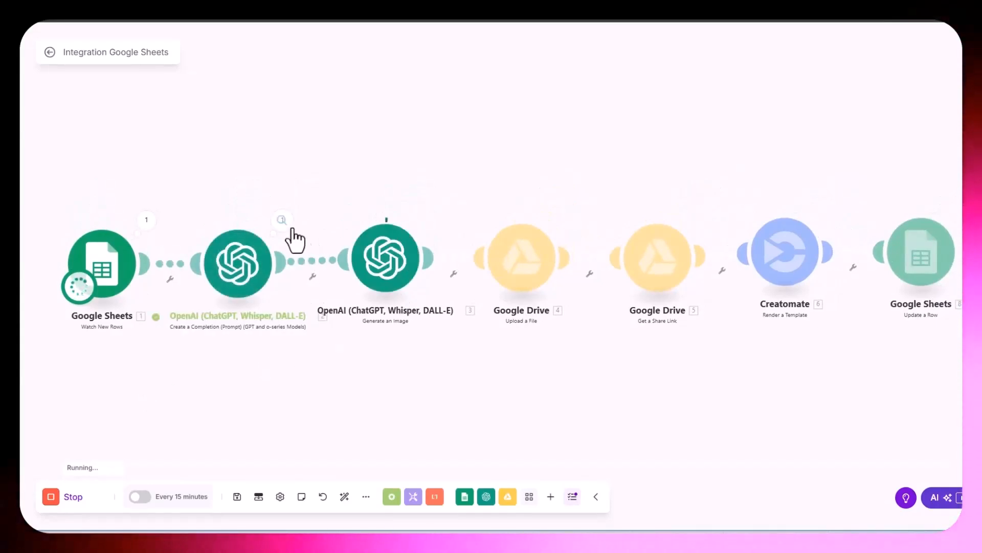
{"action": "left_click", "coordinate": [283, 222]}
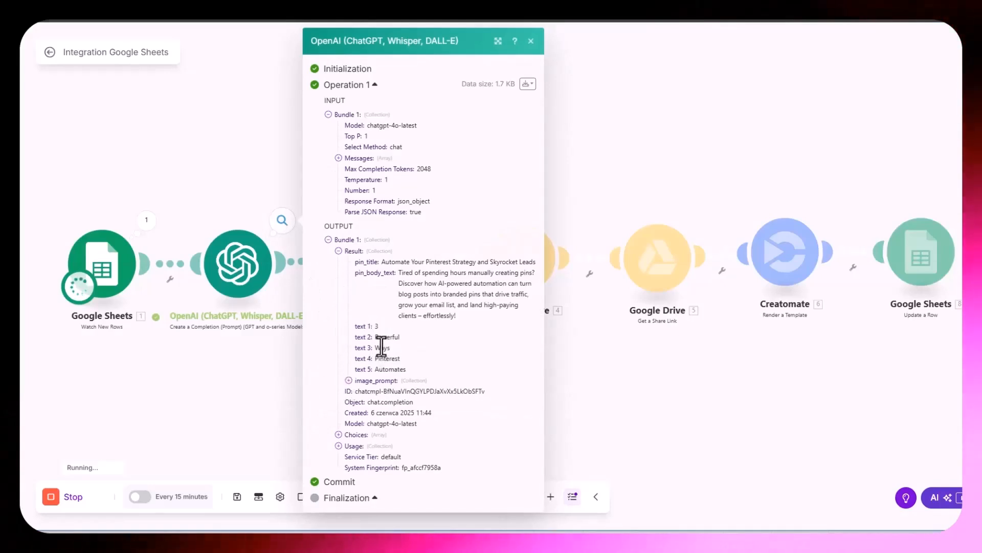
{"action": "left_click", "coordinate": [665, 423]}
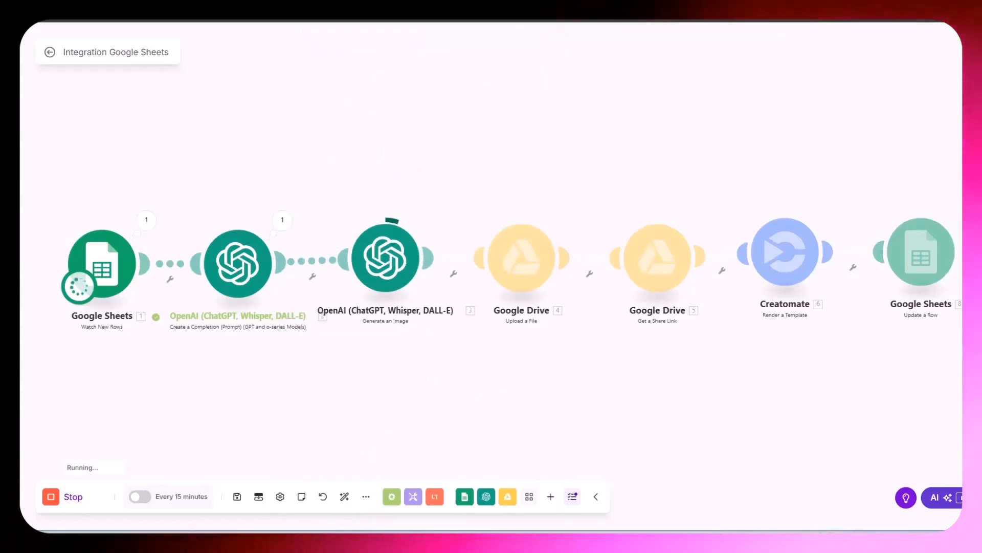
Switch to the Content Auto Lab base in Airtable and look through its Content Drafting and Ideas Vault tables for a post idea
{"action": "left_click", "coordinate": [353, 503]}
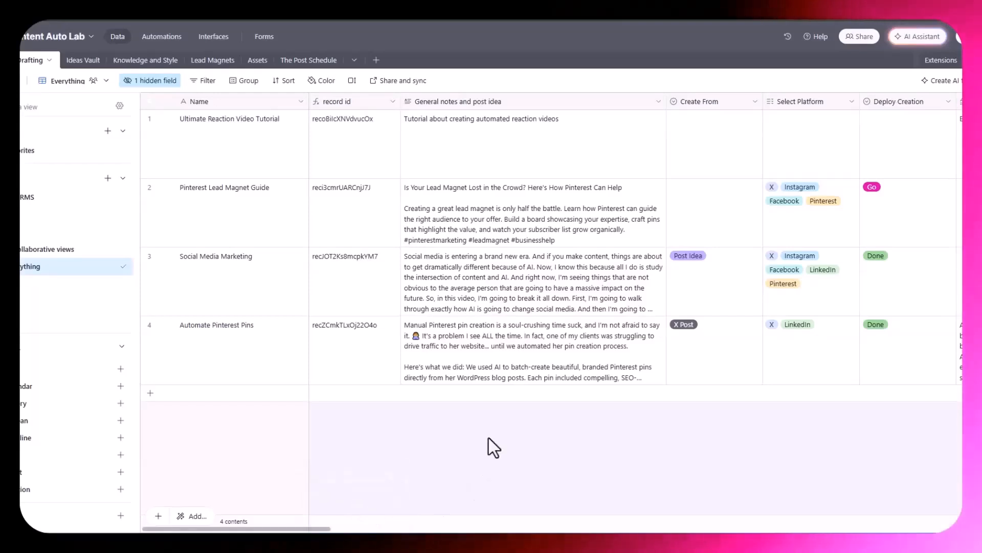
{"action": "left_click", "coordinate": [485, 283]}
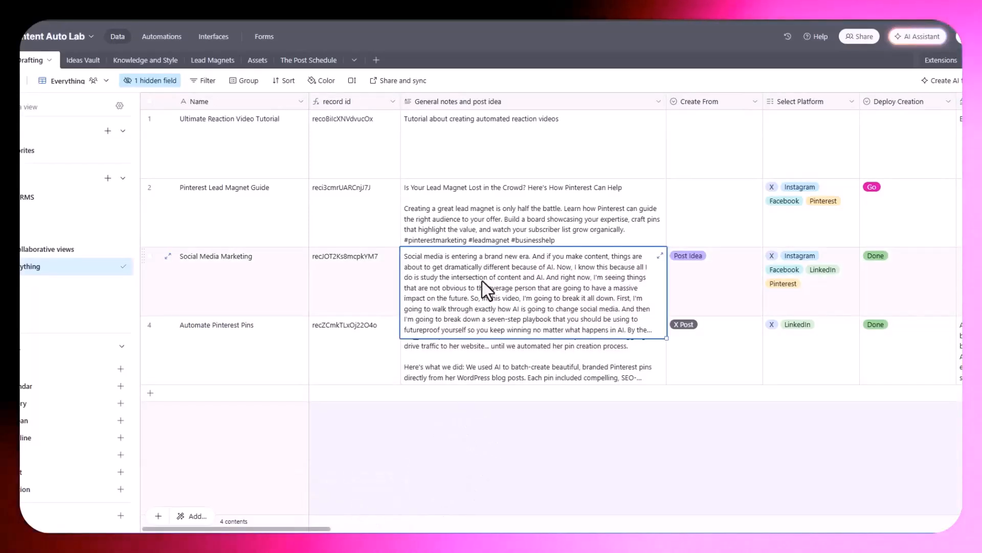
{"action": "left_click", "coordinate": [474, 192]}
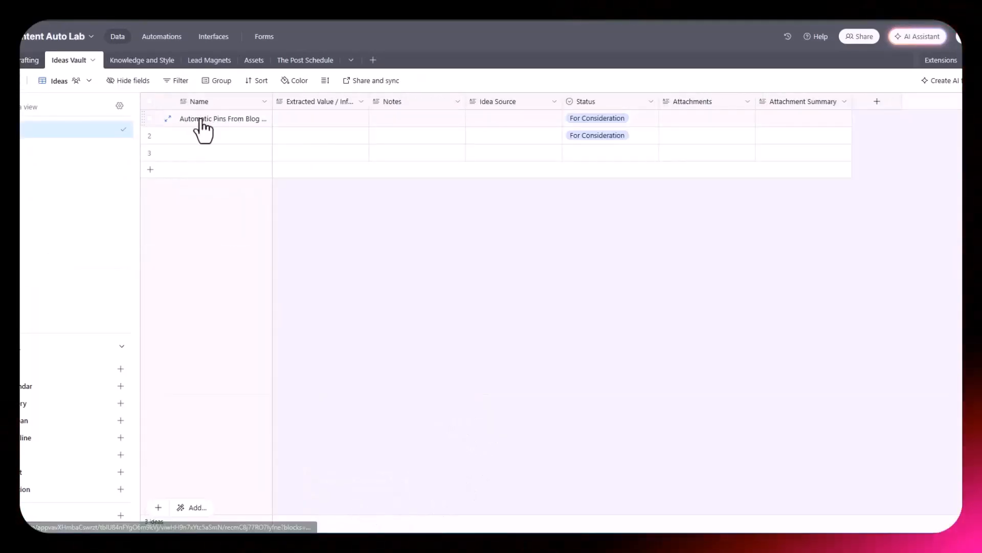
{"action": "left_click", "coordinate": [201, 128]}
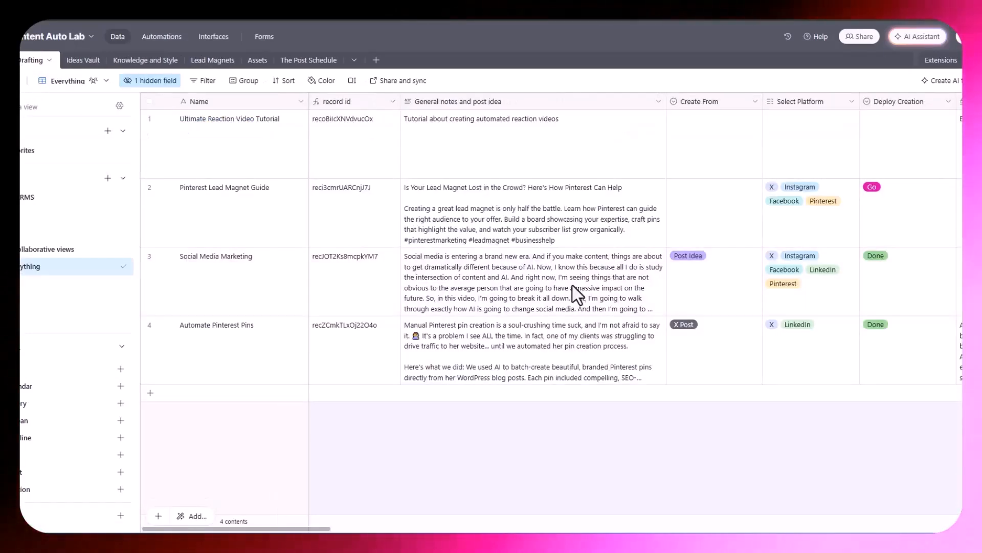
Switch to Telegram and send the message "create new idea" to the Content Creator Bot
{"action": "left_click", "coordinate": [504, 542]}
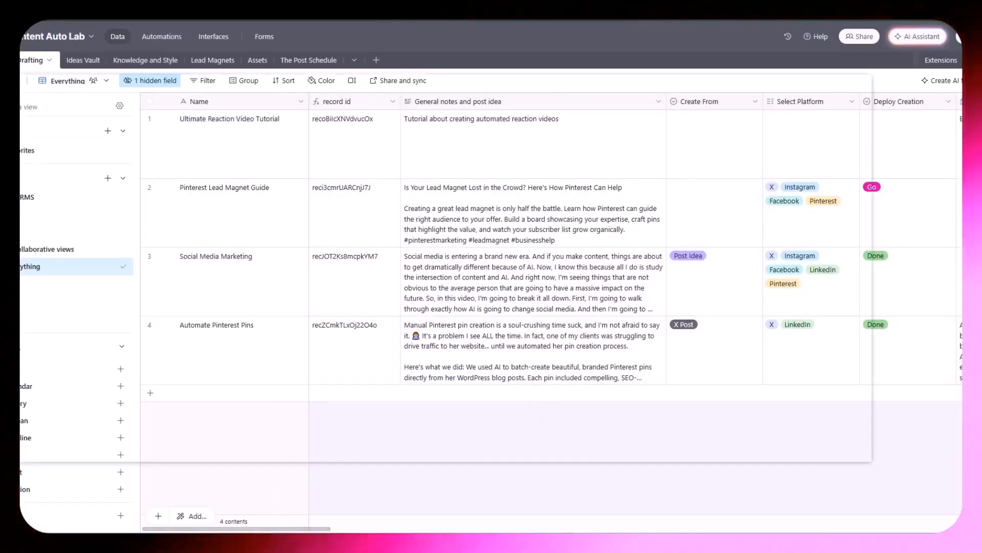
{"action": "left_click", "coordinate": [36, 200]}
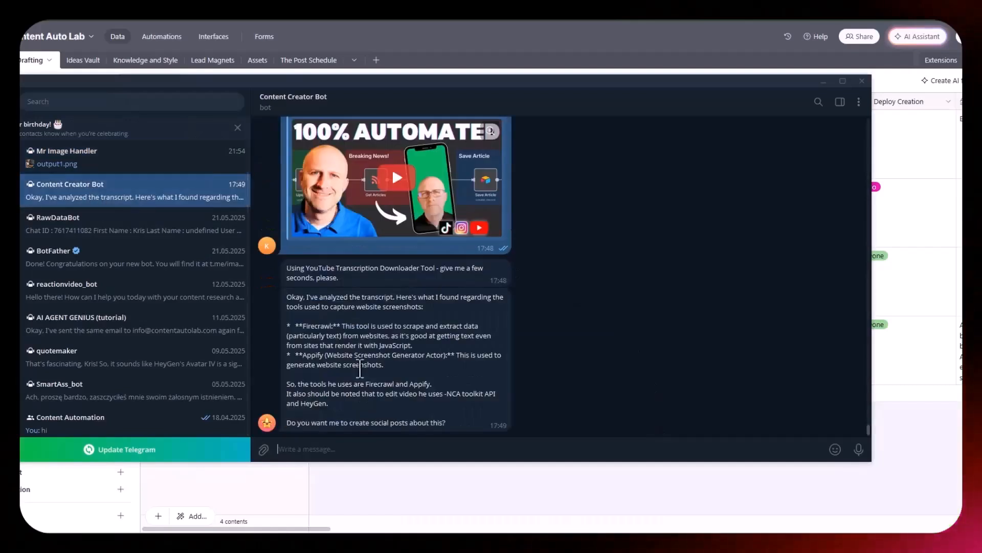
{"action": "type", "text": "create"}
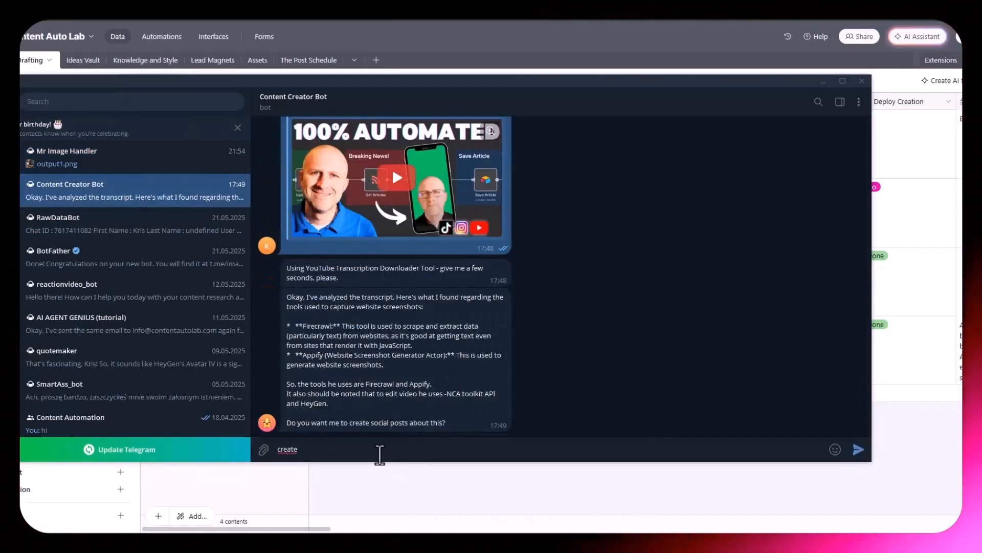
{"action": "type", "text": " new idea"}
{"action": "key", "text": "Return"}
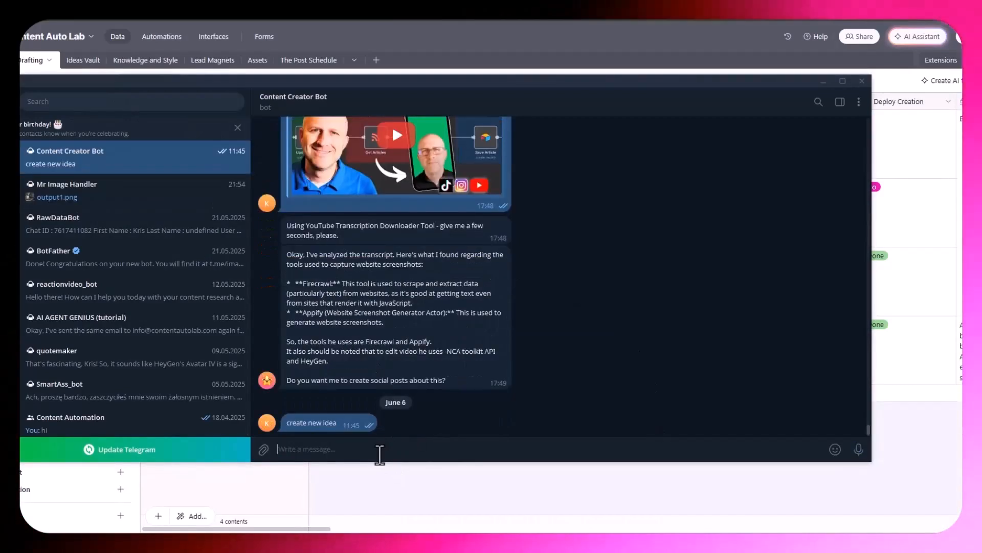
Read the bot's suggested directions and send back its AI/Automation Focused suggestion about using AI to create content
{"action": "scroll", "coordinate": [521, 352], "scroll_direction": "up", "scroll_amount": 3}
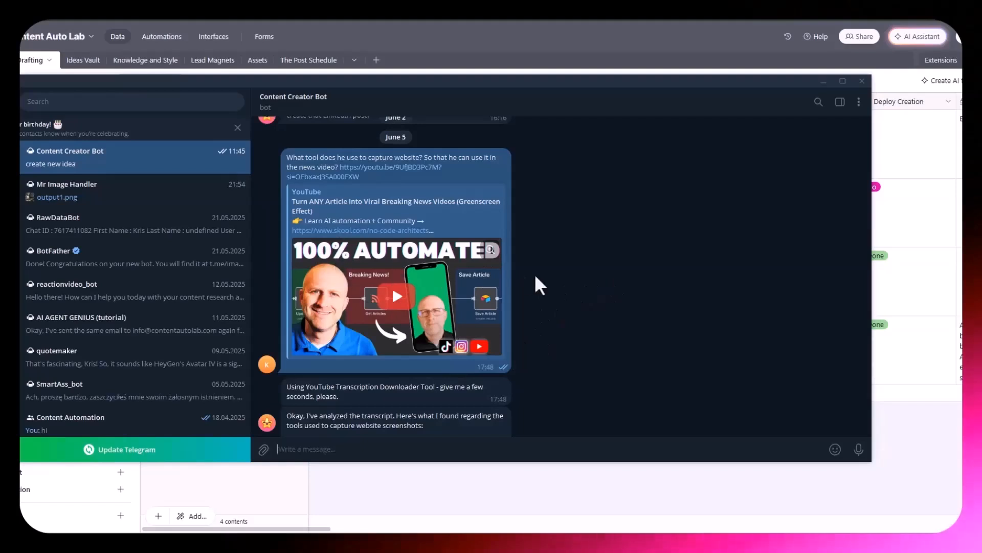
{"action": "scroll", "coordinate": [535, 274], "scroll_direction": "down", "scroll_amount": 6}
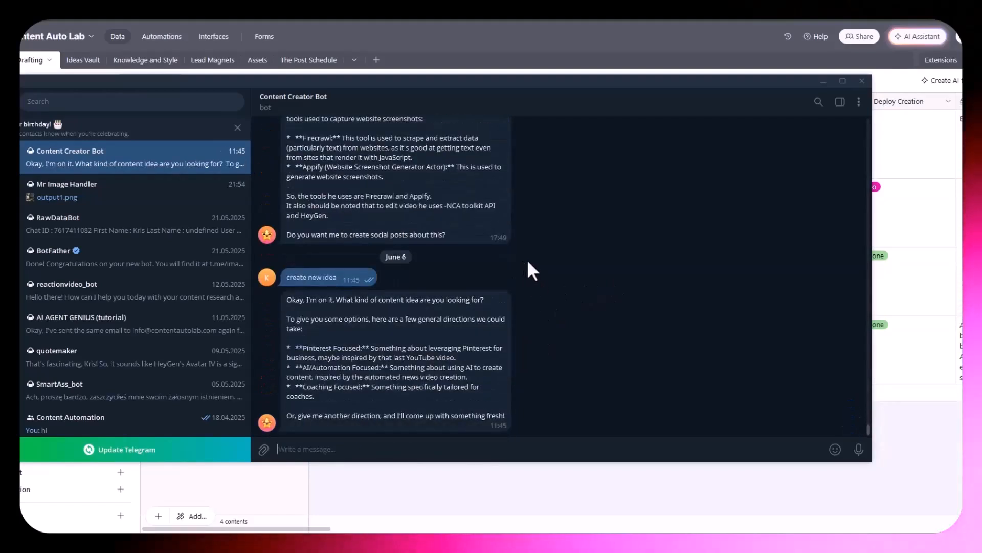
{"action": "double_click", "coordinate": [388, 316]}
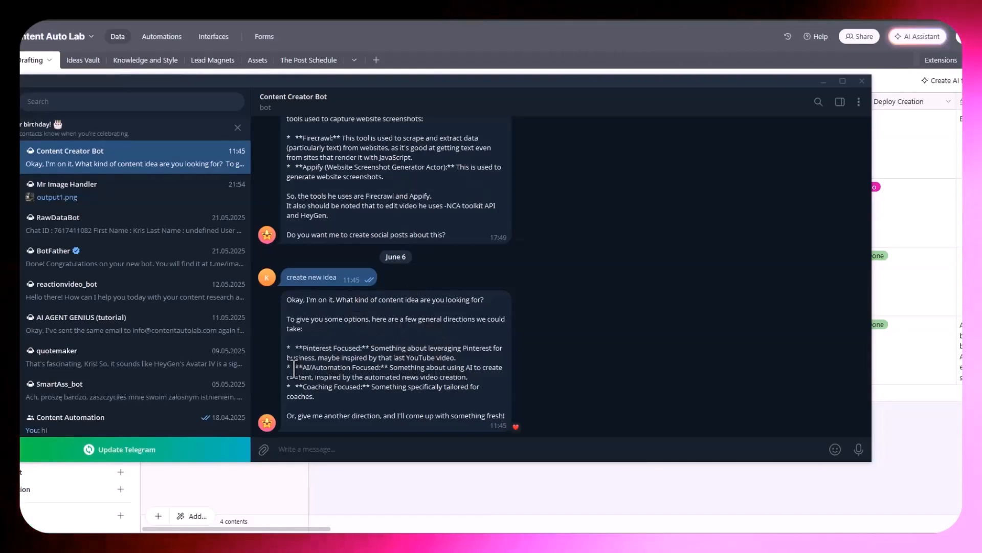
{"action": "left_click_drag", "start_coordinate": [303, 367], "coordinate": [477, 379]}
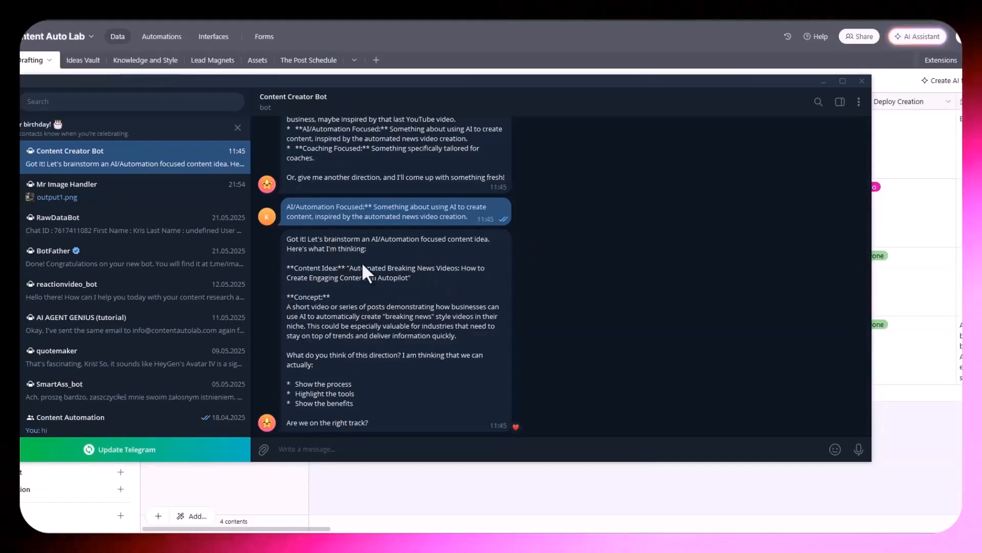
Send the bot the request "give me the post for linked in"
{"action": "type", "text": "give m"}
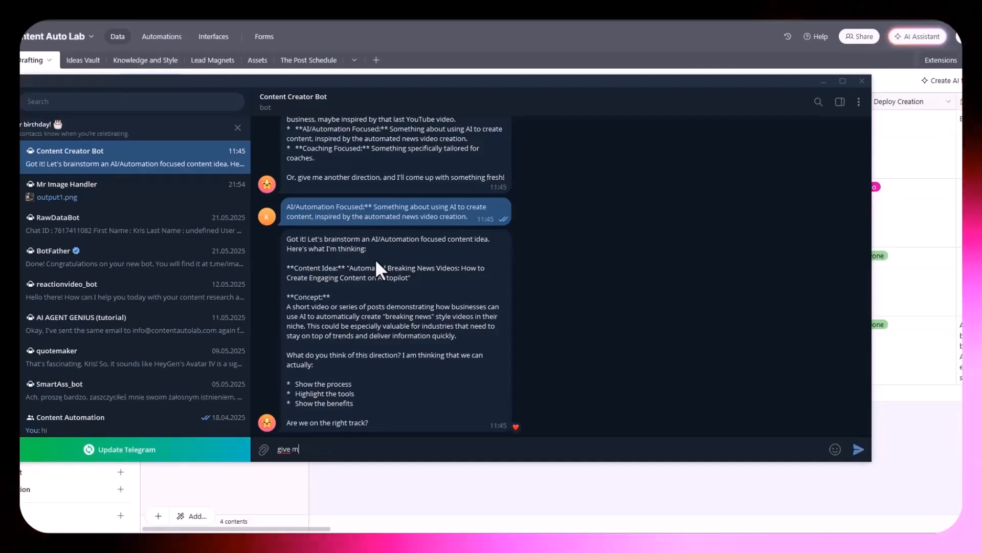
{"action": "type", "text": "e the post for "}
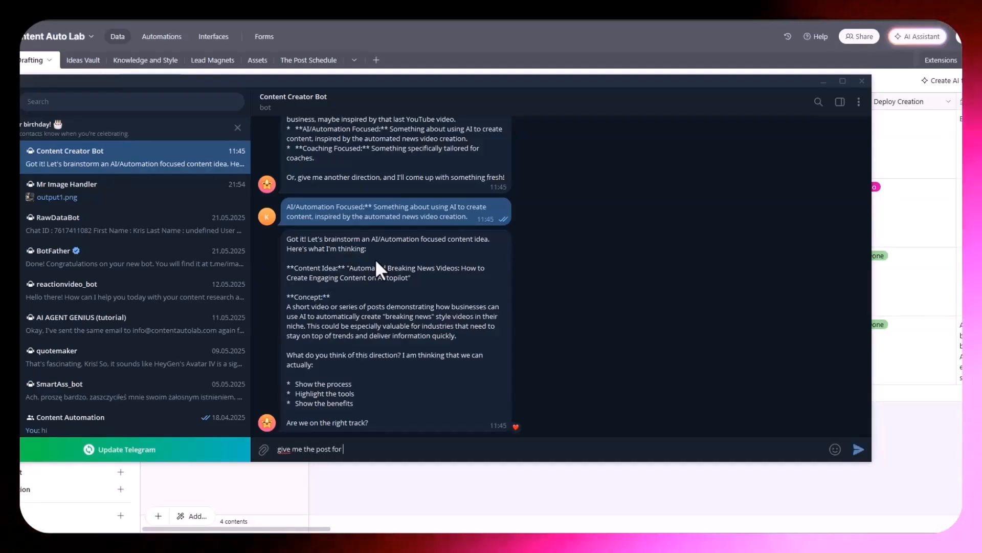
{"action": "type", "text": "linked in"}
{"action": "key", "text": "Return"}
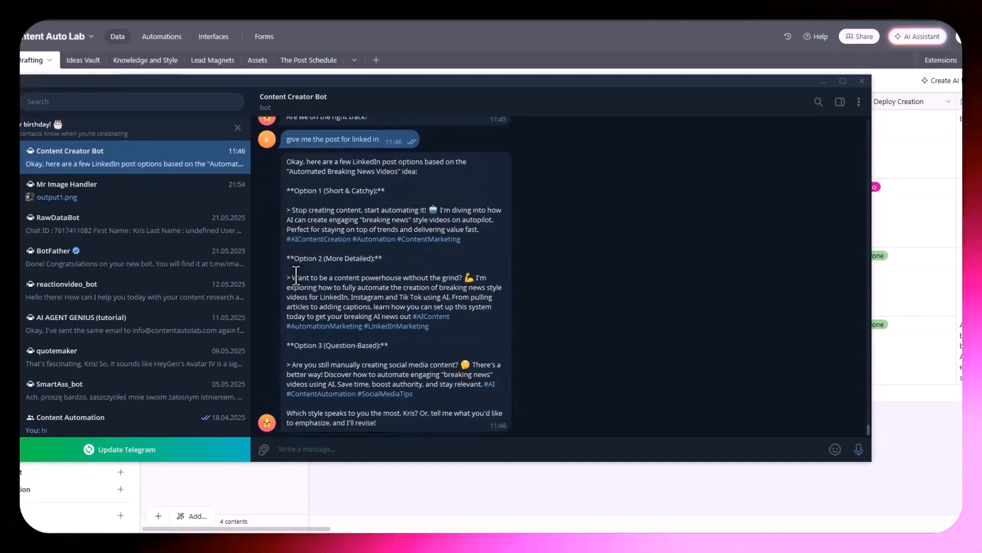
Copy the bot's Option 2 (More Detailed) post text into the first empty column A cell of the Pins Database sheet
{"action": "left_click_drag", "start_coordinate": [292, 277], "coordinate": [449, 316]}
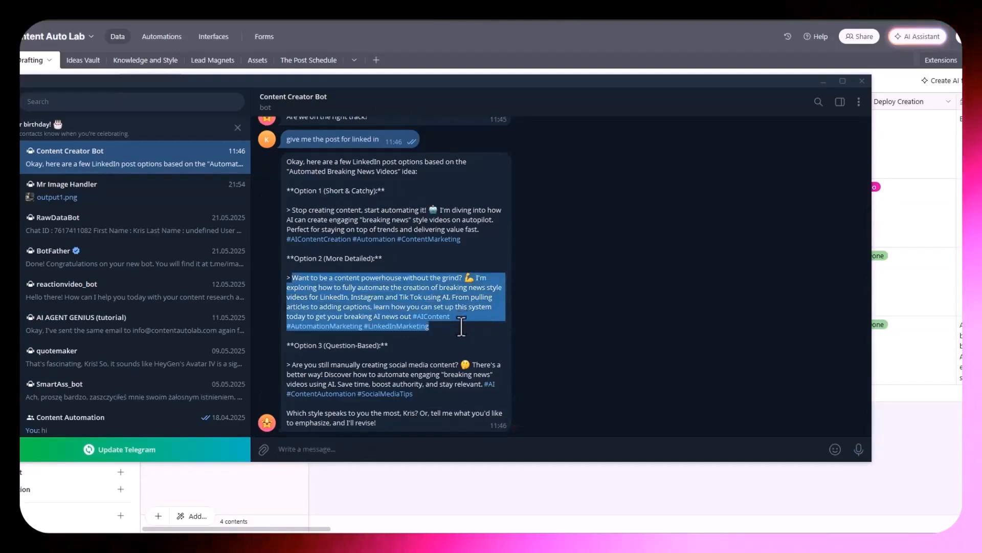
{"action": "key", "text": "alt+Tab"}
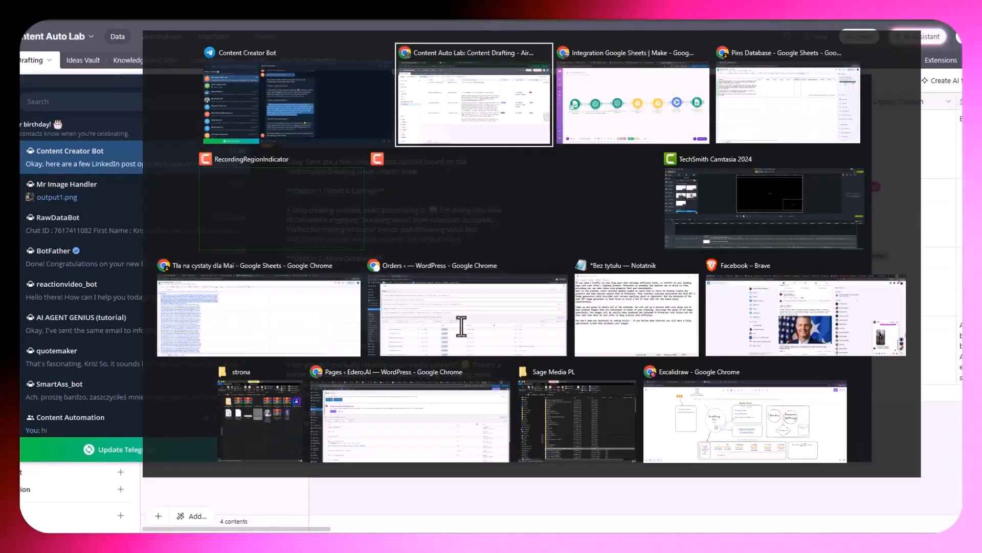
{"action": "key", "text": "alt+Tab"}
{"action": "key", "text": "alt+Tab"}
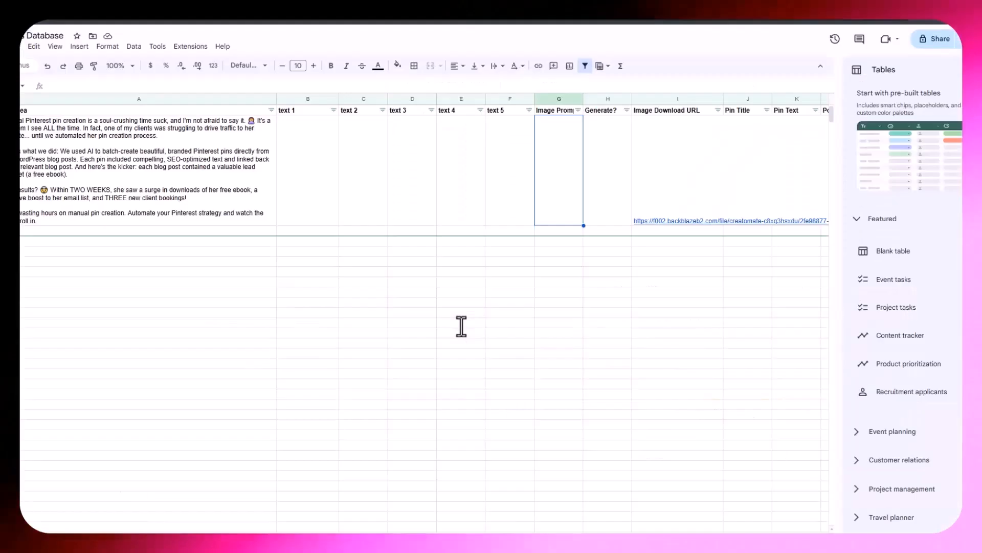
{"action": "left_click", "coordinate": [128, 241]}
{"action": "key", "text": "ctrl+v"}
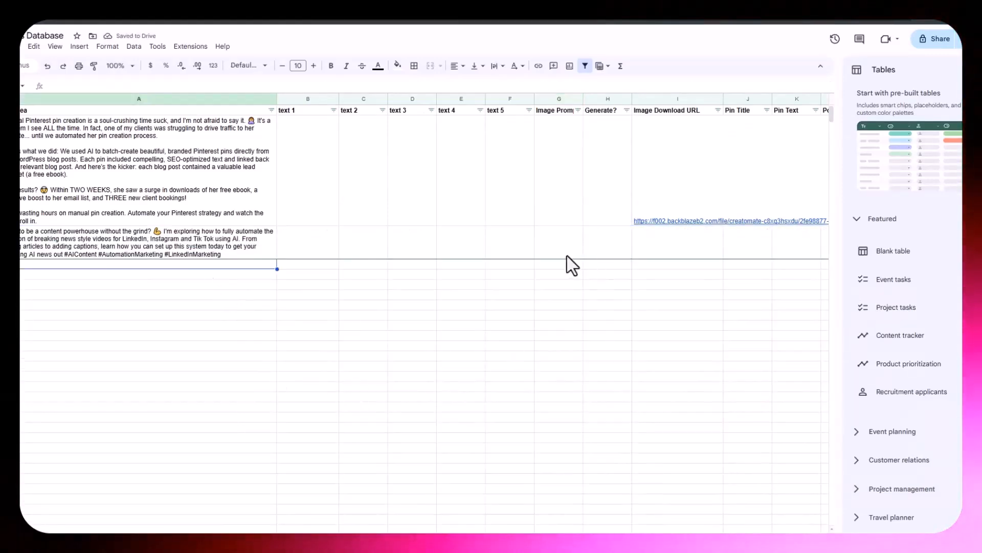
Switch to Make and inspect the run output of the Google Sheets Update a Row module
{"action": "key", "text": "alt+Tab"}
{"action": "key", "text": "alt+Tab"}
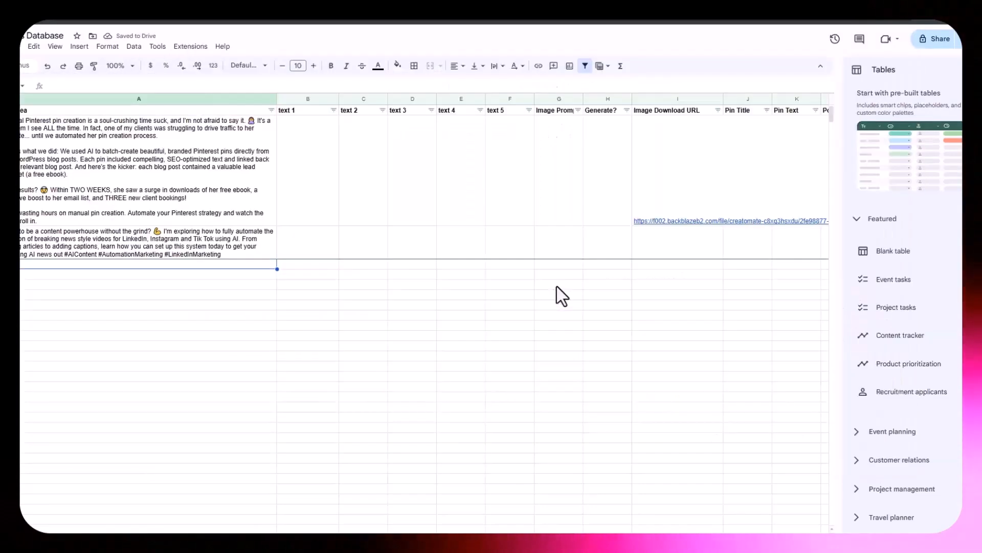
{"action": "key", "text": "alt+Tab"}
{"action": "key", "text": "alt+Tab"}
{"action": "key", "text": "alt+Tab"}
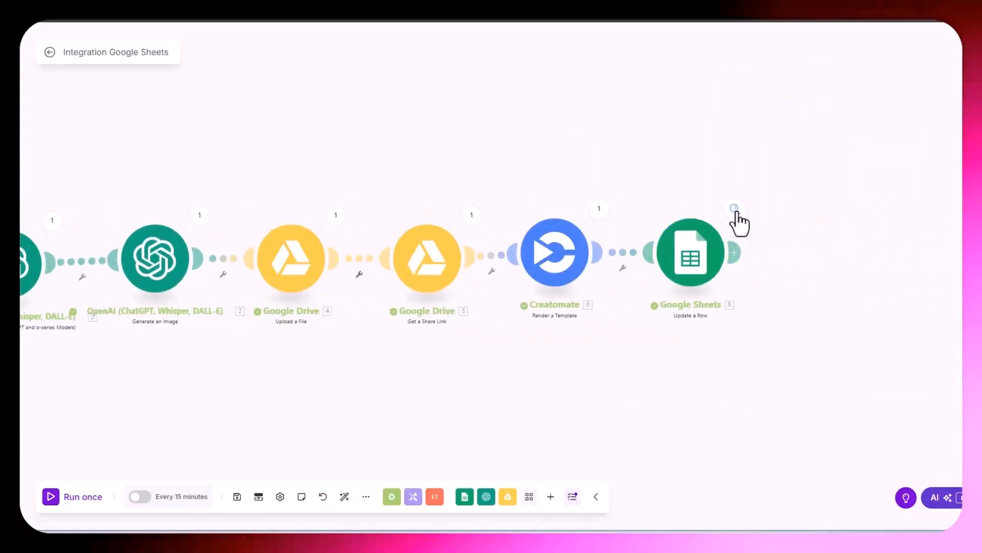
{"action": "left_click", "coordinate": [735, 209]}
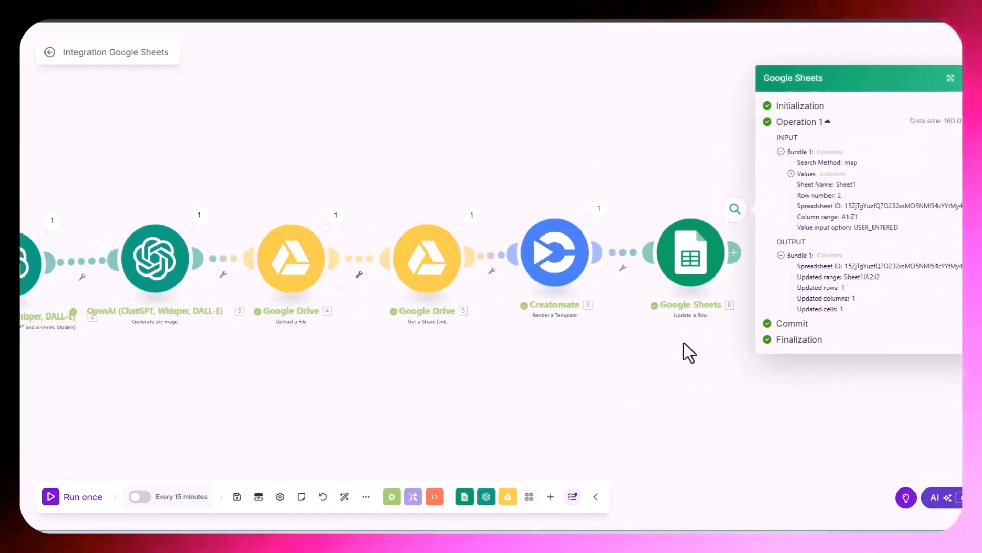
{"action": "left_click", "coordinate": [752, 363]}
Return to the Pins Database sheet and open the Image Download URL of the first pin idea
{"action": "key", "text": "alt+Tab"}
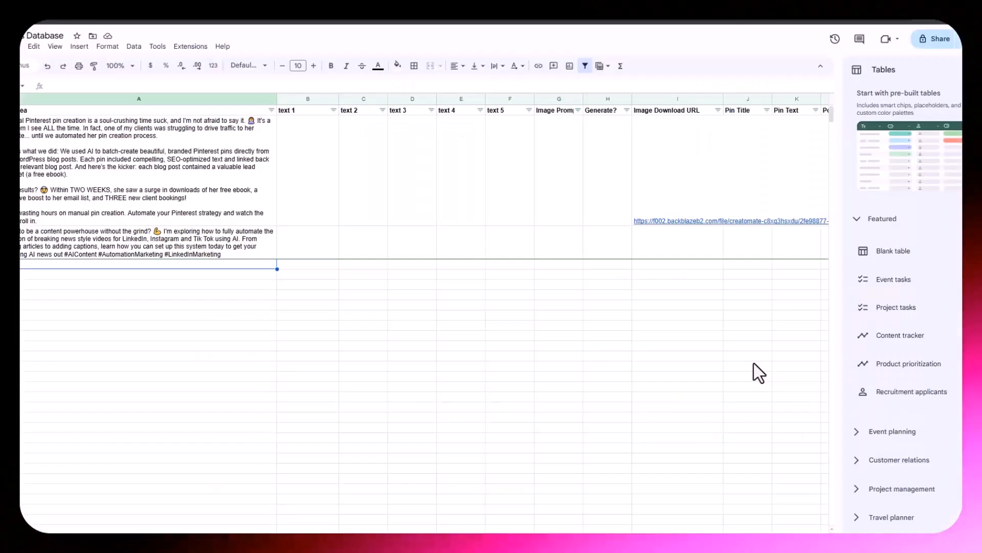
{"action": "left_click", "coordinate": [659, 223]}
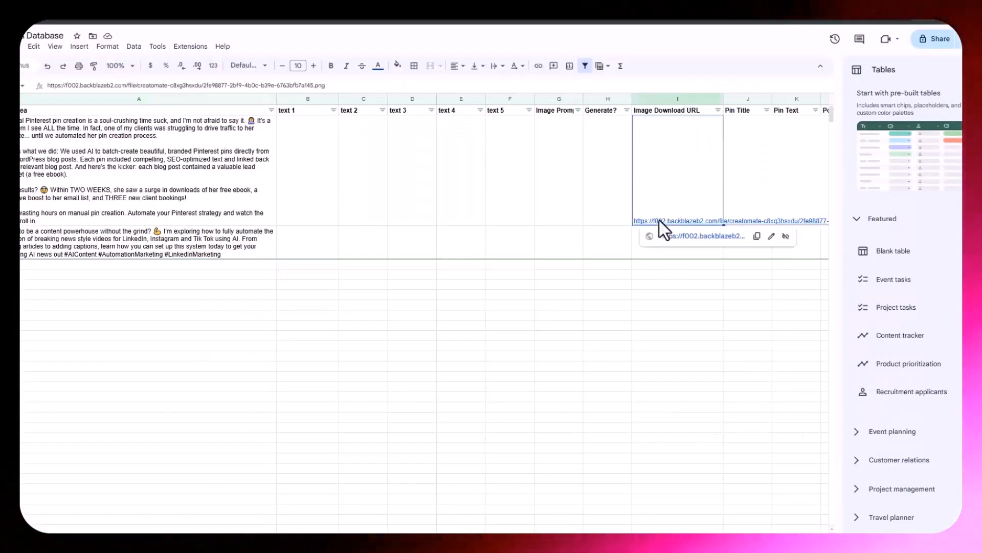
{"action": "left_click", "coordinate": [691, 248]}
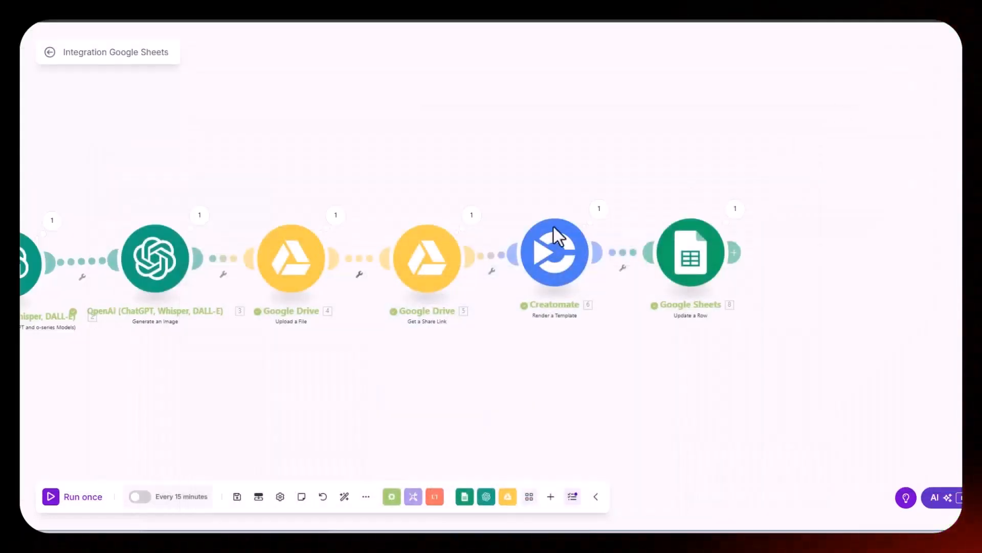
Run the Make scenario once and open the Image Download URL it writes for the second pin idea
{"action": "mouse_move", "coordinate": [23, 509]}
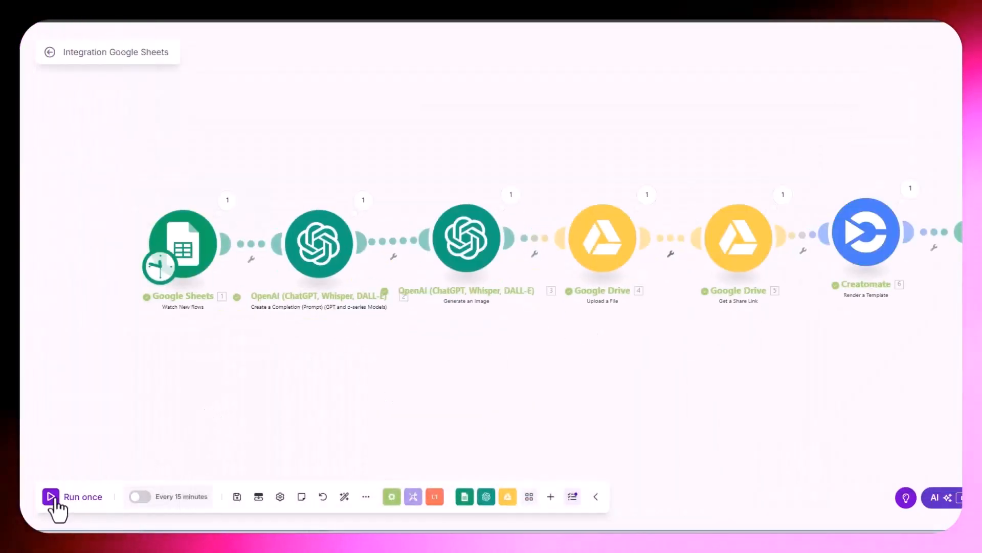
{"action": "left_click", "coordinate": [53, 498]}
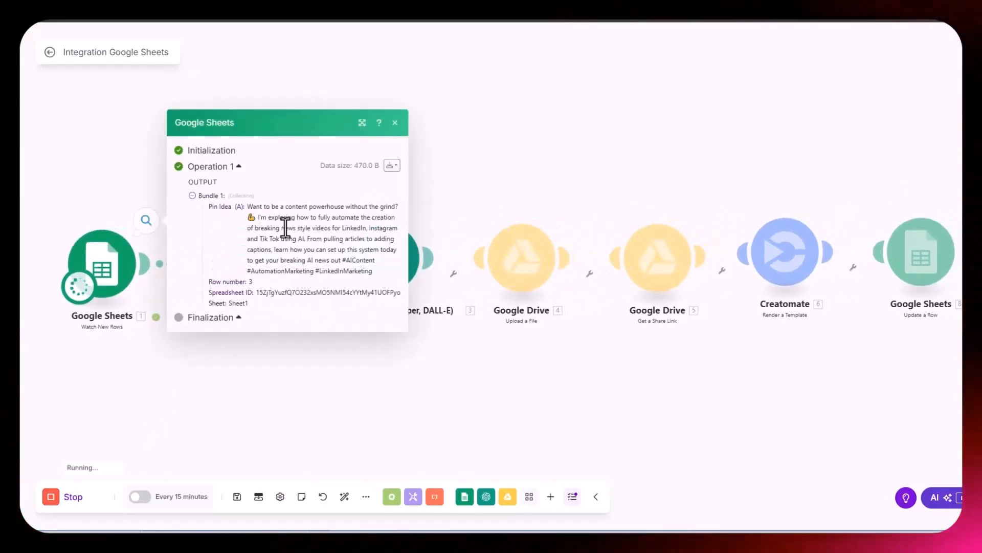
{"action": "left_click_drag", "start_coordinate": [250, 207], "coordinate": [330, 228]}
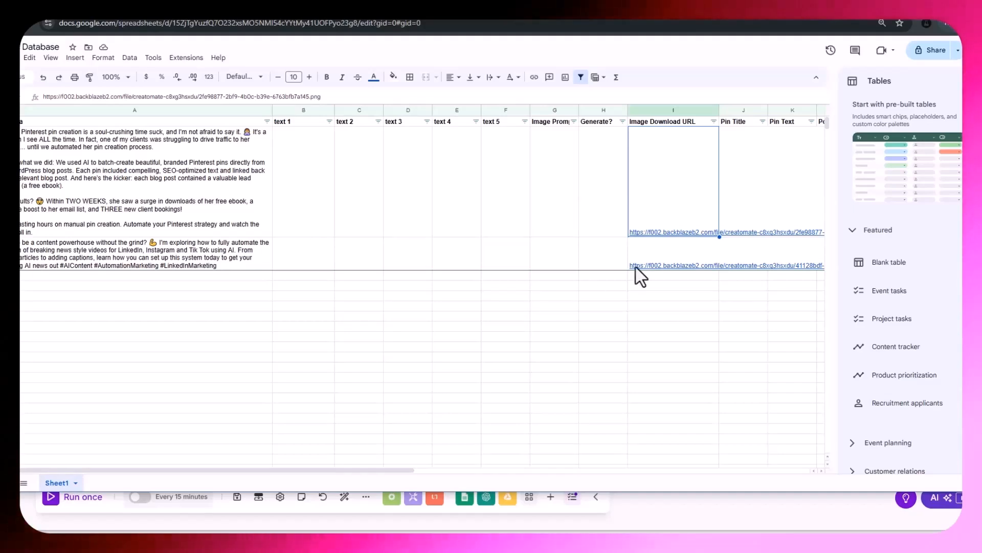
{"action": "left_click", "coordinate": [649, 267]}
{"action": "left_click", "coordinate": [660, 278]}
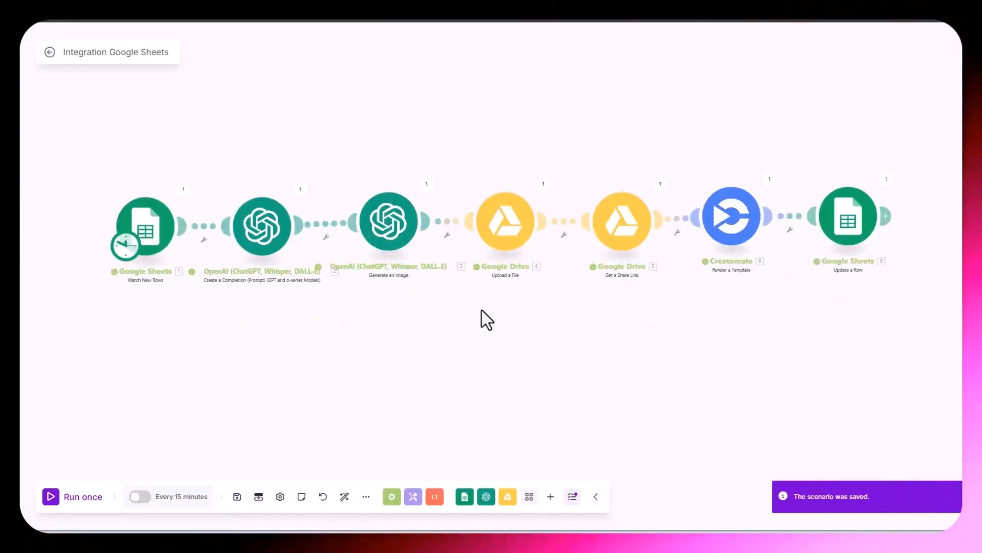
Rename the Make scenario as "pin generation1"
{"action": "left_click", "coordinate": [104, 51]}
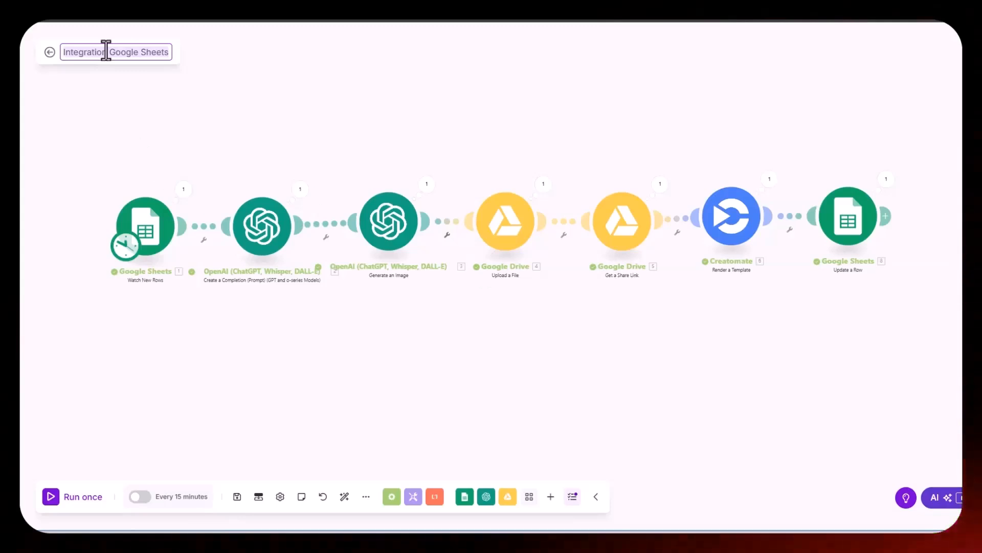
{"action": "key", "text": "ctrl+a"}
{"action": "type", "text": "pin gen"}
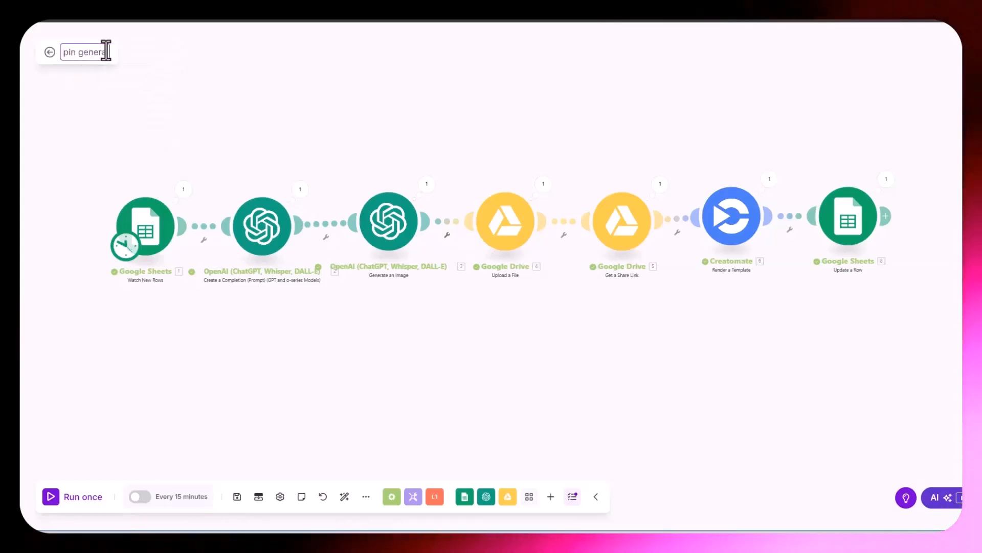
{"action": "type", "text": "eration"}
{"action": "key", "text": "Return"}
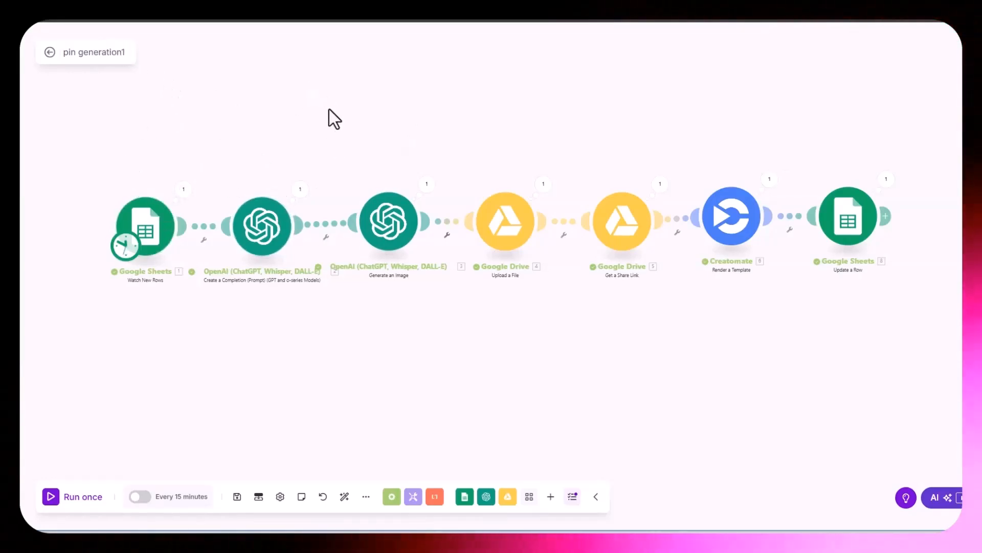
Copy the five modules from OpenAI Generate an Image through Google Sheets Update a Row, and save the scenario's changes
{"action": "left_click_drag", "start_coordinate": [365, 197], "coordinate": [957, 360]}
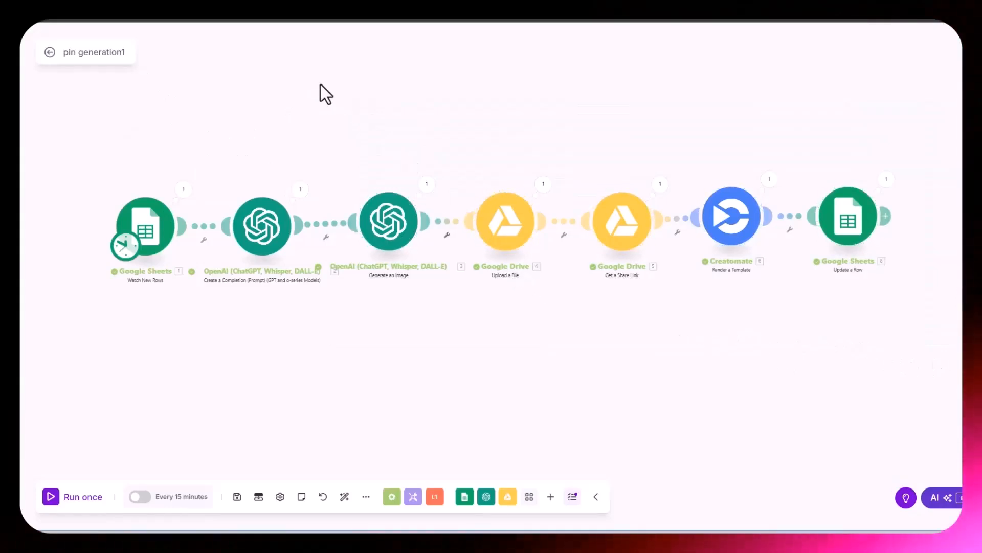
{"action": "left_click_drag", "start_coordinate": [333, 75], "coordinate": [952, 328]}
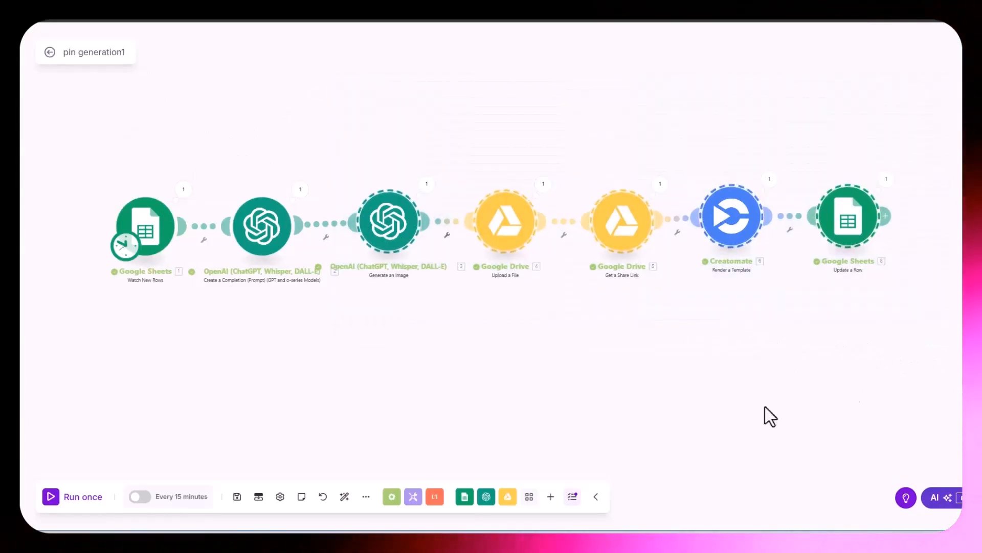
{"action": "right_click", "coordinate": [402, 236]}
{"action": "left_click", "coordinate": [421, 236]}
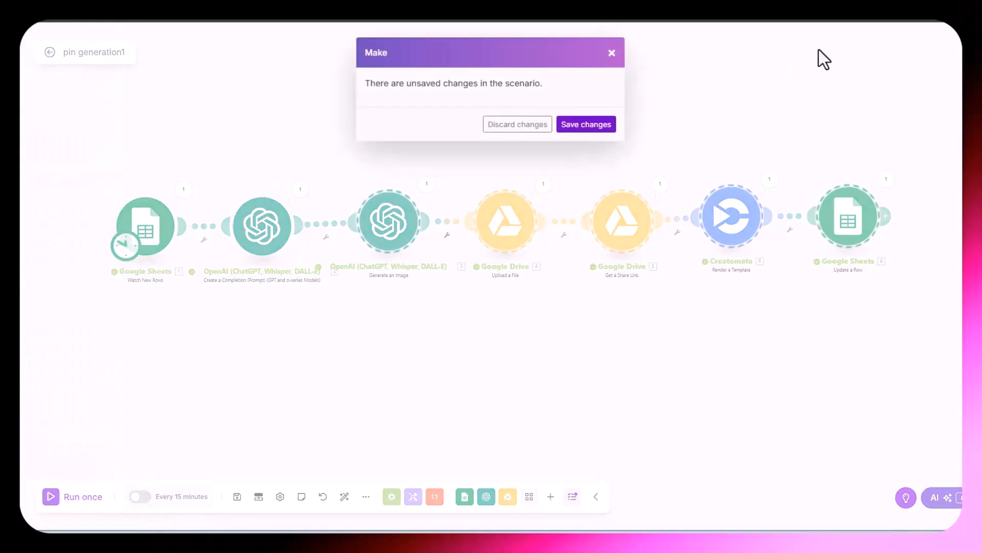
{"action": "left_click", "coordinate": [587, 123]}
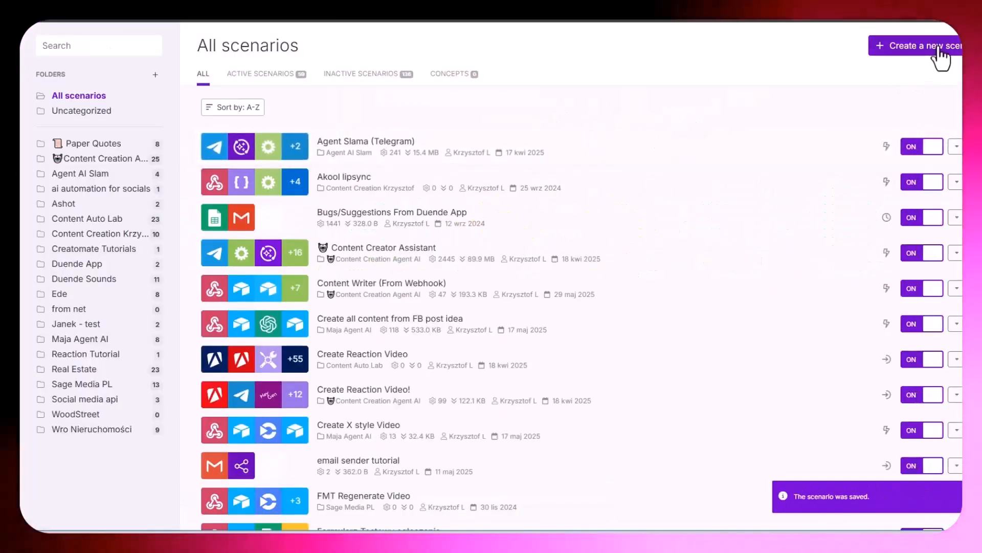
Create a new scenario, paste the copied modules into it and place the empty trigger in front of them
{"action": "left_click", "coordinate": [939, 49]}
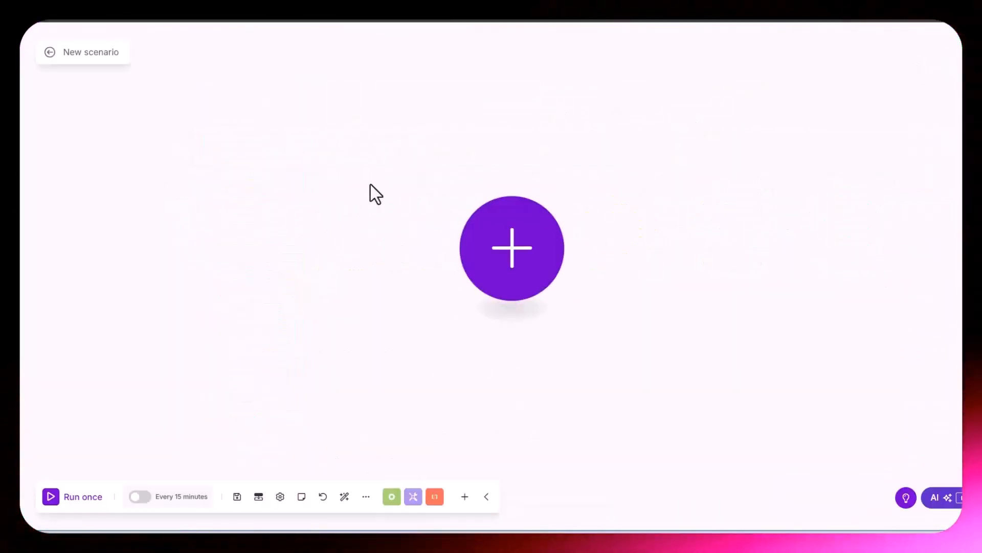
{"action": "right_click", "coordinate": [370, 185]}
{"action": "left_click", "coordinate": [401, 213]}
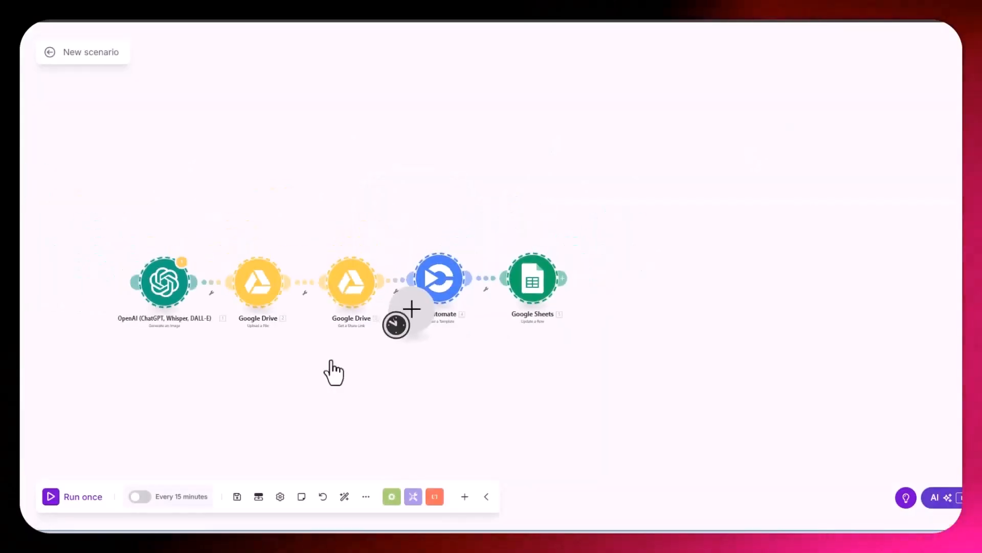
{"action": "left_click_drag", "start_coordinate": [279, 354], "coordinate": [567, 295]}
{"action": "left_click_drag", "start_coordinate": [699, 248], "coordinate": [323, 216]}
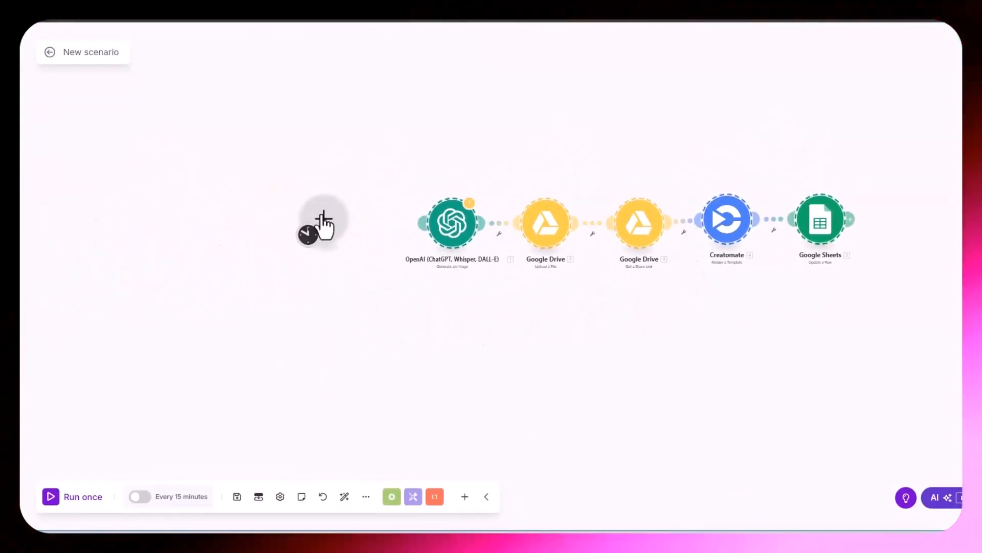
Make the empty trigger a Google Sheets Search Rows module that uses the My Google connection
{"action": "left_click", "coordinate": [328, 232]}
{"action": "left_click", "coordinate": [378, 245]}
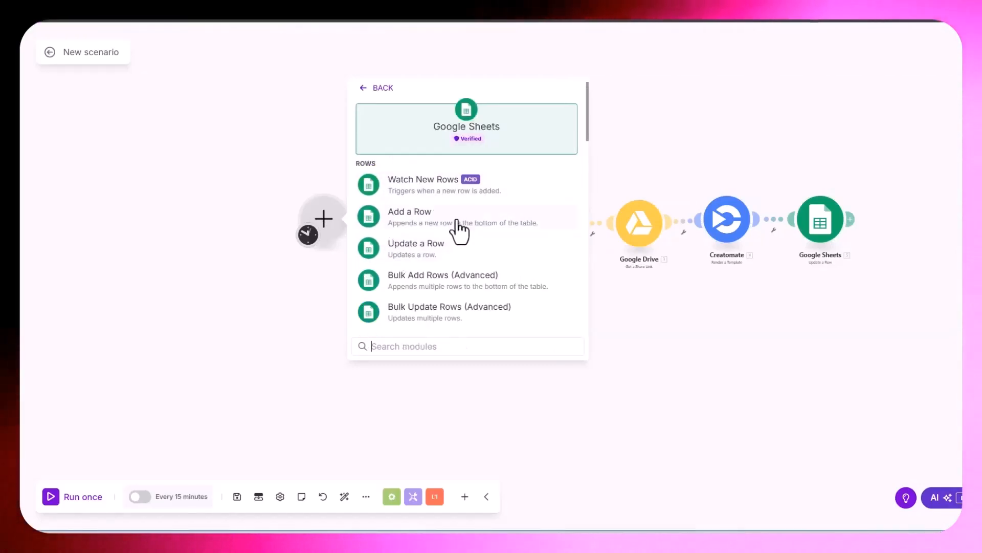
{"action": "type", "text": "sea"}
{"action": "left_click", "coordinate": [421, 194]}
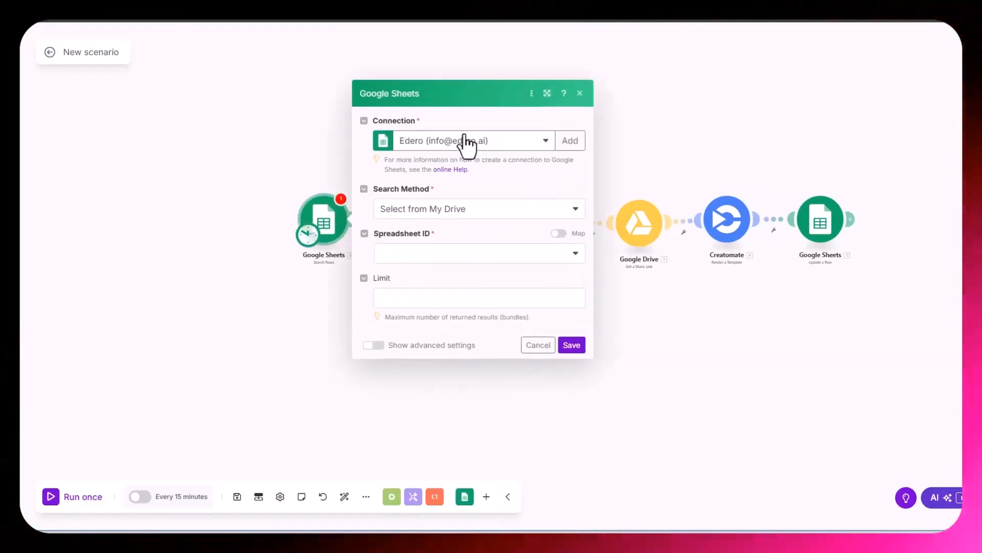
{"action": "left_click", "coordinate": [466, 141]}
{"action": "left_click", "coordinate": [475, 216]}
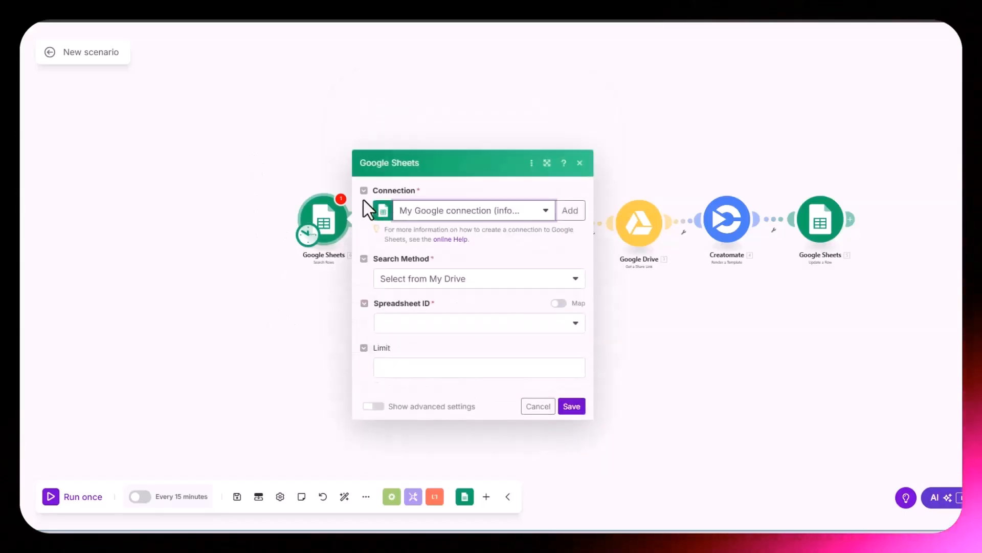
{"action": "left_click", "coordinate": [450, 209]}
{"action": "left_click", "coordinate": [442, 246]}
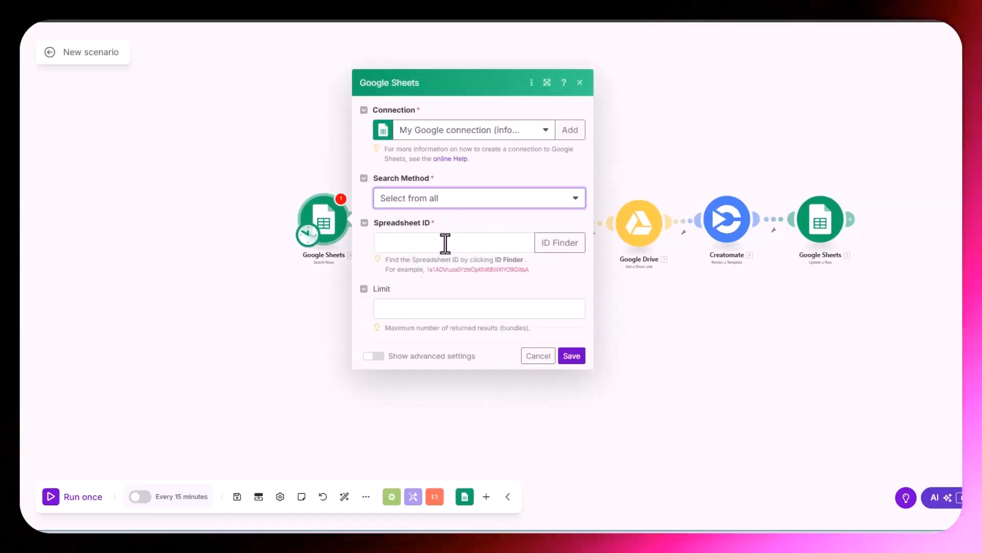
{"action": "left_click", "coordinate": [444, 199]}
{"action": "left_click", "coordinate": [441, 216]}
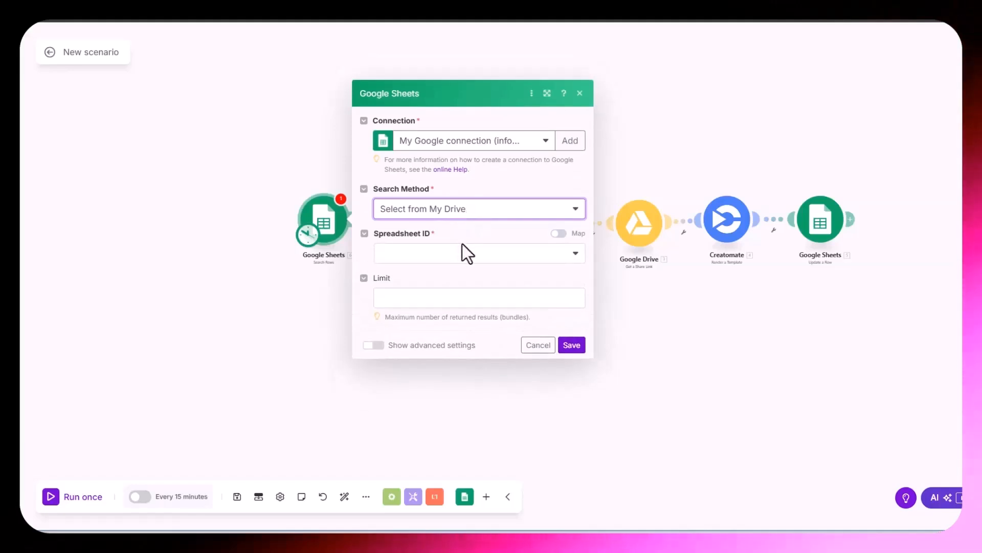
Choose the Pins Database spreadsheet and Sheet1 for Search Rows, with table headers set to Yes
{"action": "left_click", "coordinate": [435, 255]}
{"action": "left_click", "coordinate": [414, 458]}
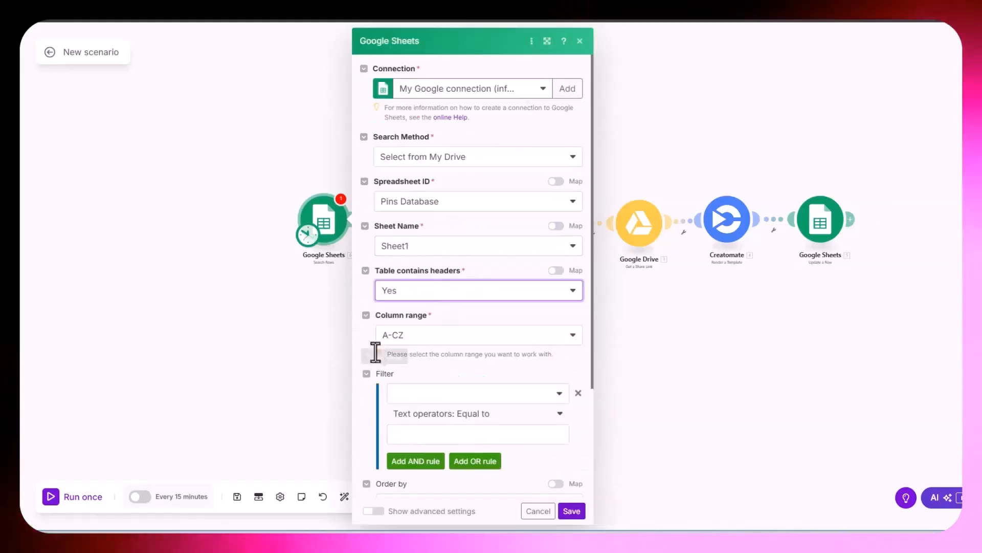
{"action": "scroll", "coordinate": [374, 353], "scroll_direction": "down", "scroll_amount": 3}
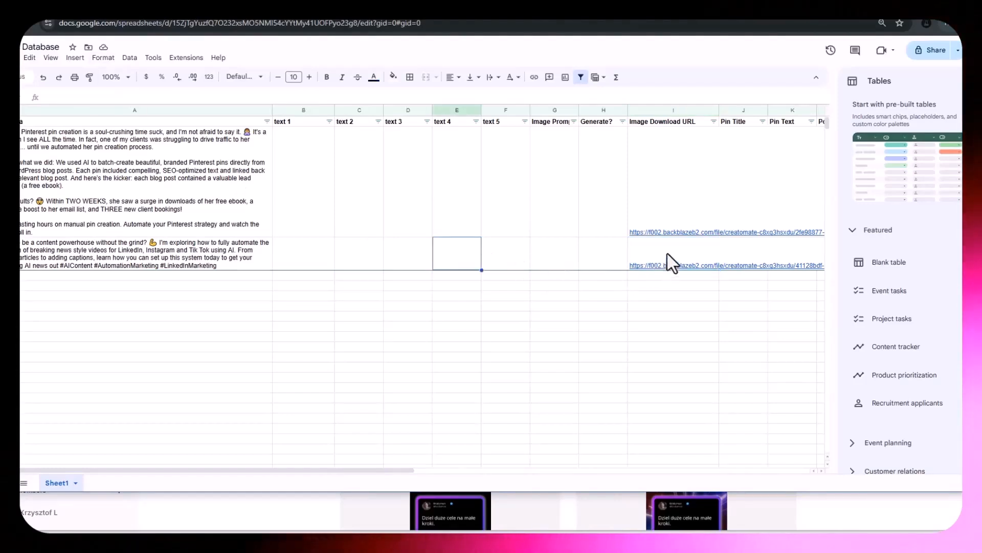
In the Generate? column of the Pins Database sheet, enter "yes" for the first pin idea and "no" for the second
{"action": "left_click", "coordinate": [668, 253]}
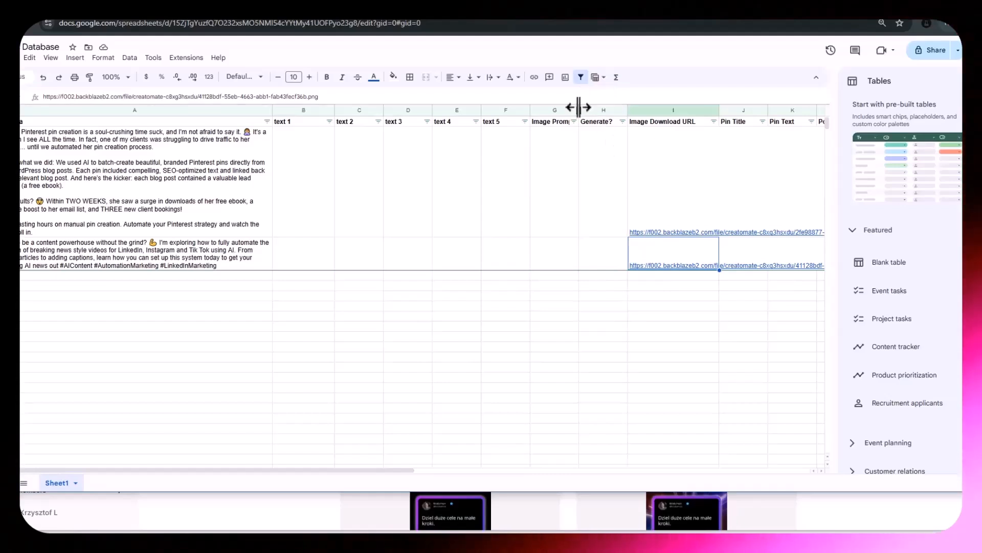
{"action": "left_click", "coordinate": [597, 171]}
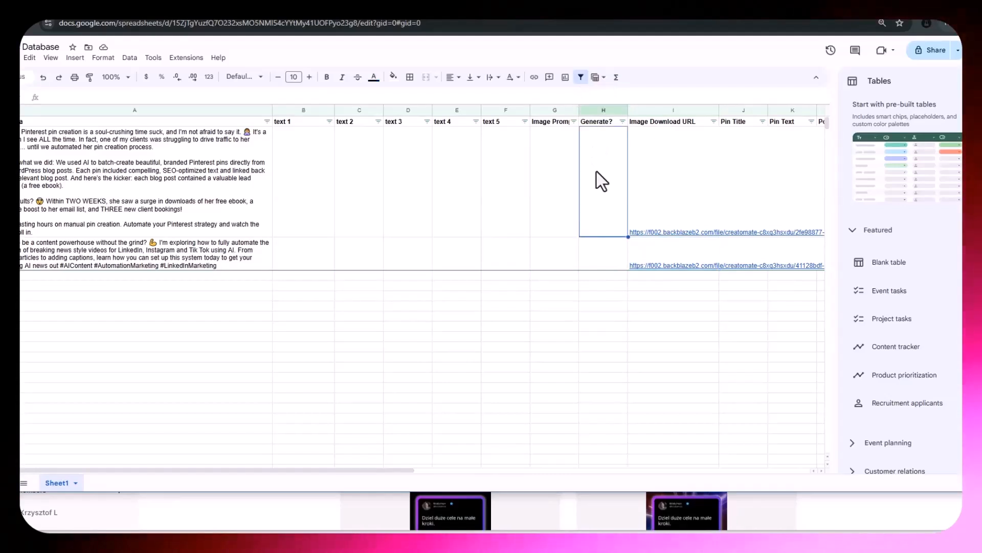
{"action": "type", "text": "yes"}
{"action": "key", "text": "Return"}
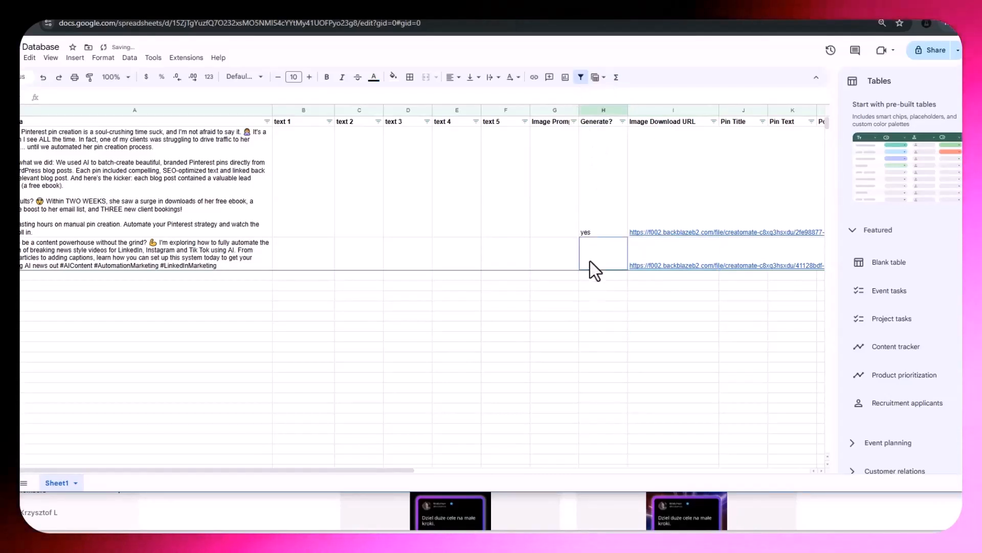
{"action": "type", "text": "no"}
{"action": "key", "text": "Return"}
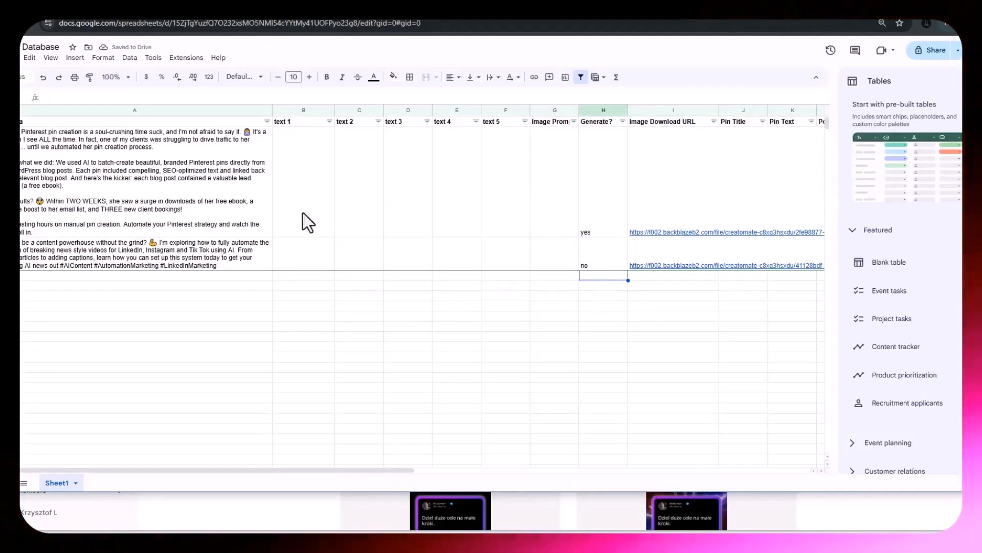
Review the second pin idea's text cells and the Generate? column, and switch back to the Search Rows settings in Make
{"action": "left_click", "coordinate": [290, 256]}
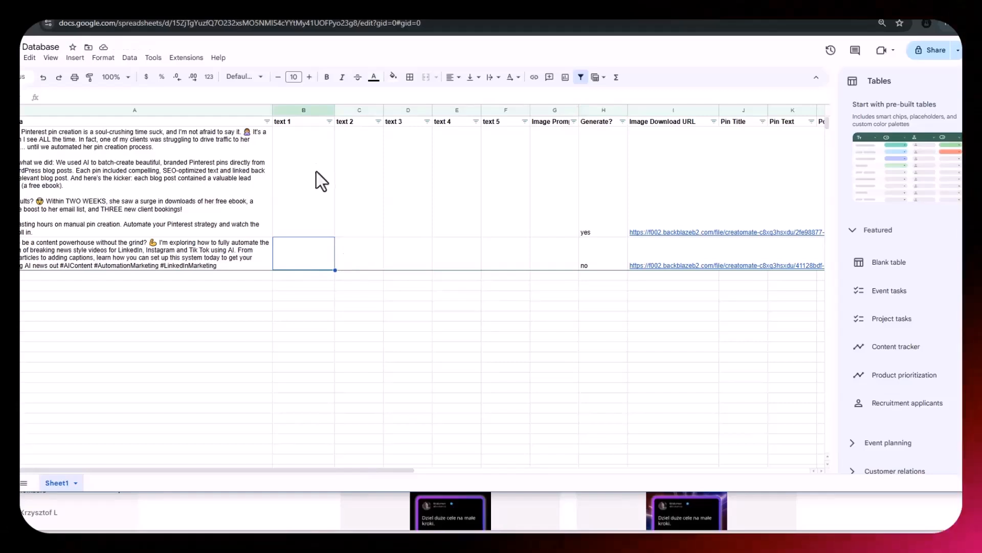
{"action": "left_click", "coordinate": [411, 260]}
{"action": "left_click", "coordinate": [450, 247]}
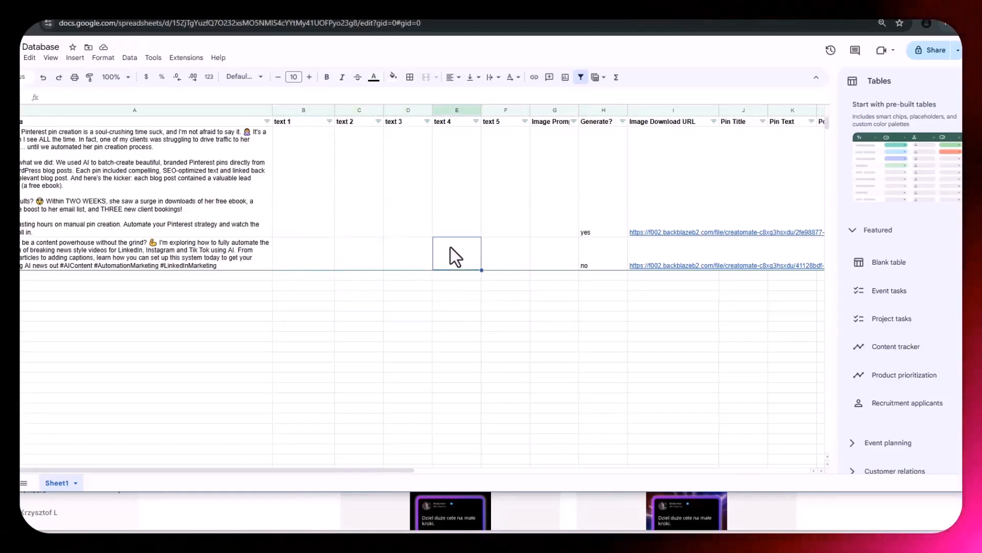
{"action": "left_click", "coordinate": [507, 253]}
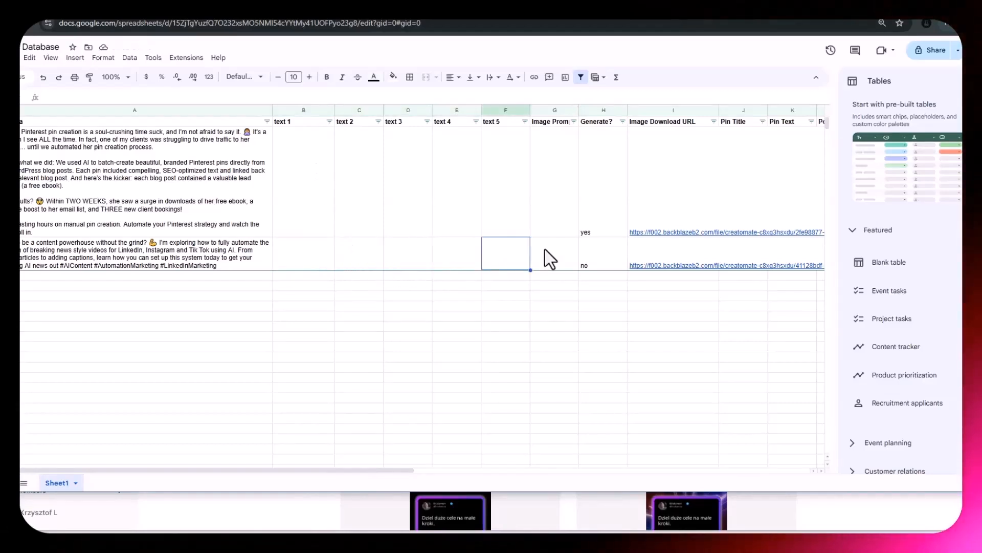
{"action": "left_click", "coordinate": [603, 111]}
{"action": "left_click", "coordinate": [604, 234]}
{"action": "key", "text": "alt+Tab"}
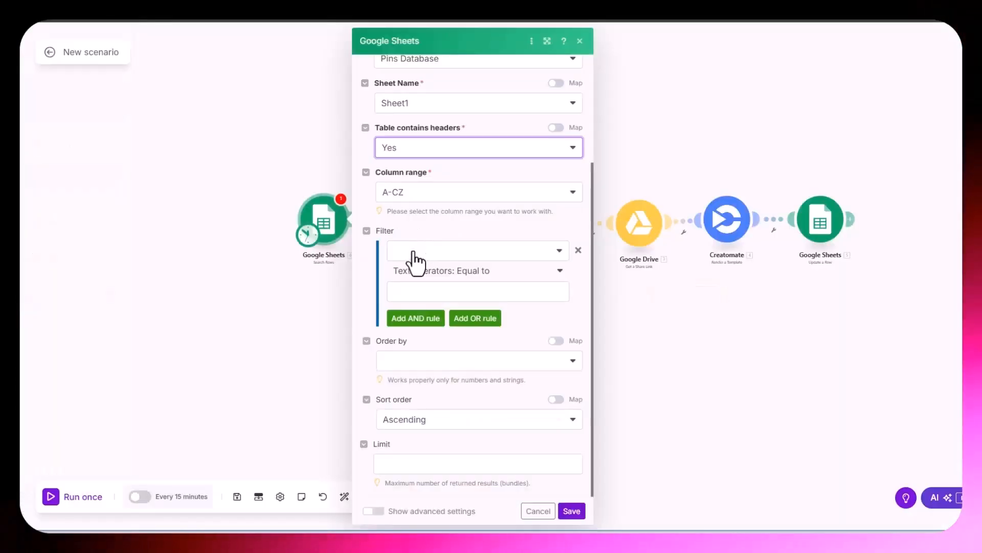
Filter Search Rows to rows where Generate? (H) equals "yes", using the case-insensitive text operator
{"action": "left_click", "coordinate": [413, 252]}
{"action": "left_click", "coordinate": [415, 418]}
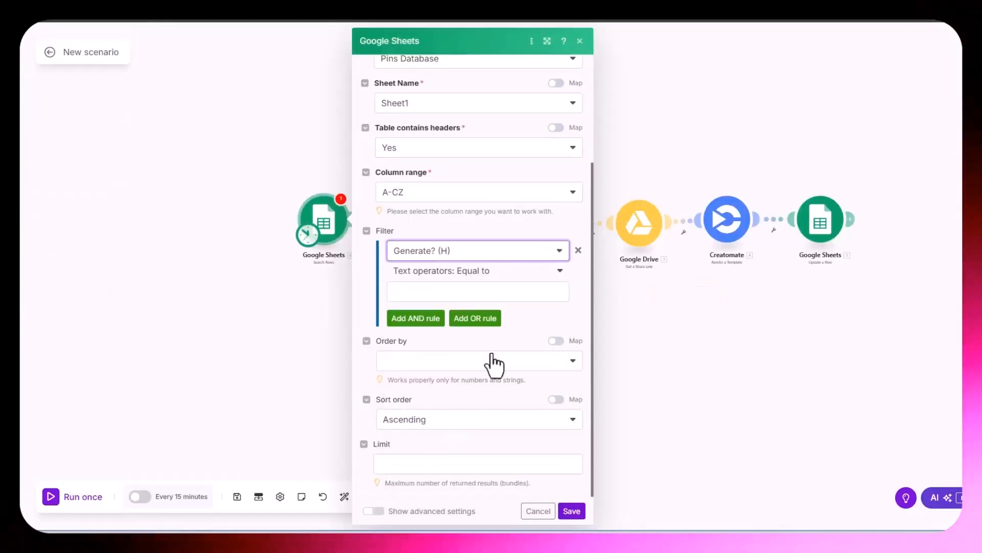
{"action": "left_click", "coordinate": [449, 295]}
{"action": "type", "text": "yes"}
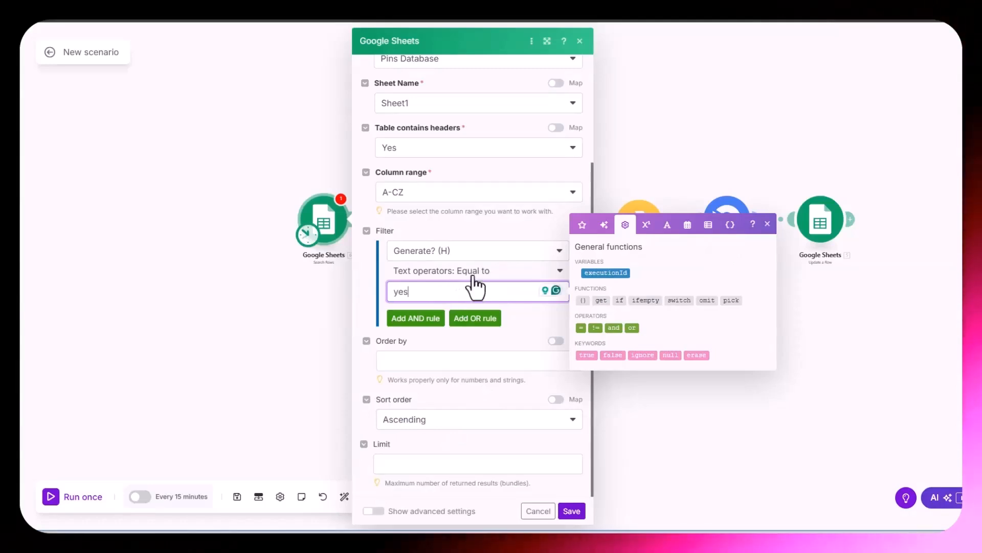
{"action": "left_click", "coordinate": [480, 272]}
{"action": "left_click", "coordinate": [453, 389]}
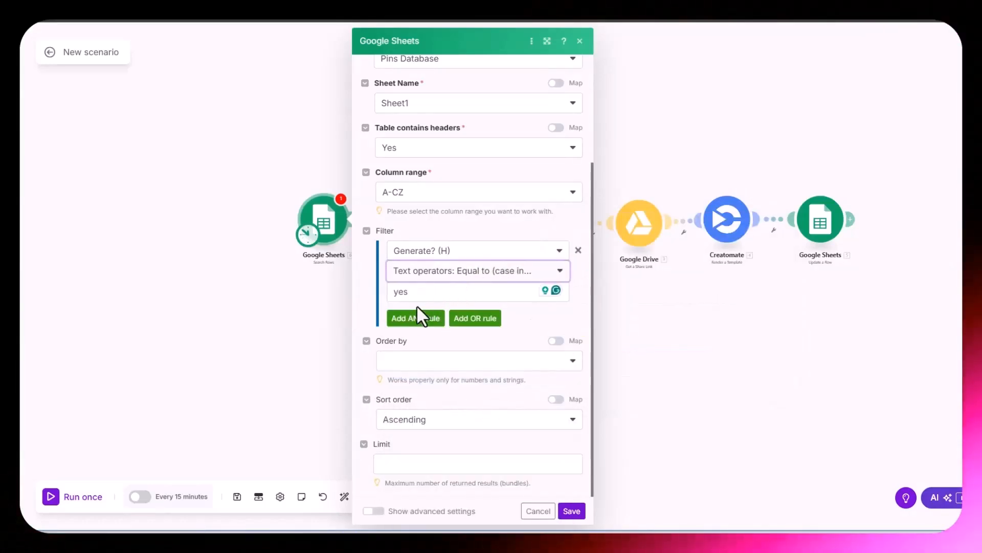
{"action": "left_click", "coordinate": [530, 320]}
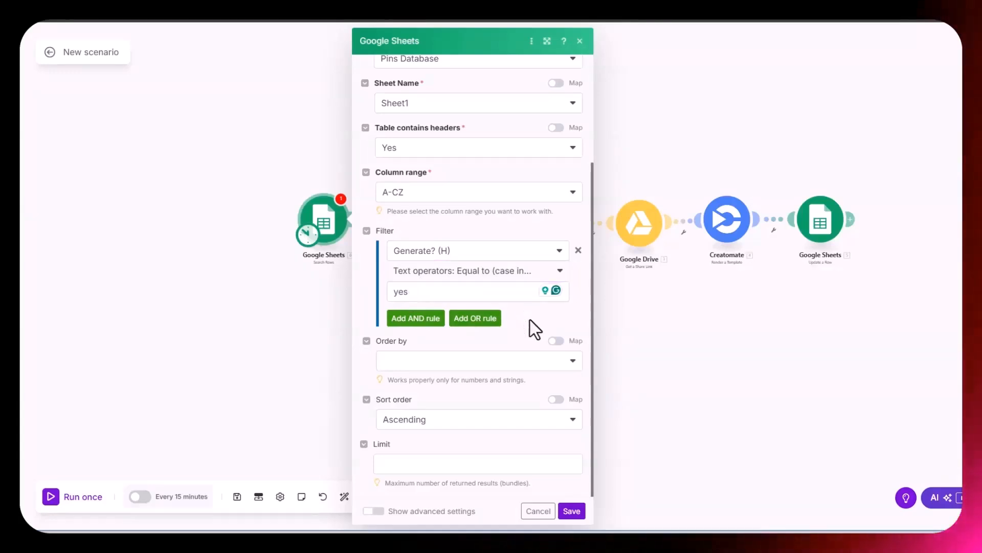
Limit Search Rows to 2 returned results and save the module settings
{"action": "left_click", "coordinate": [410, 464]}
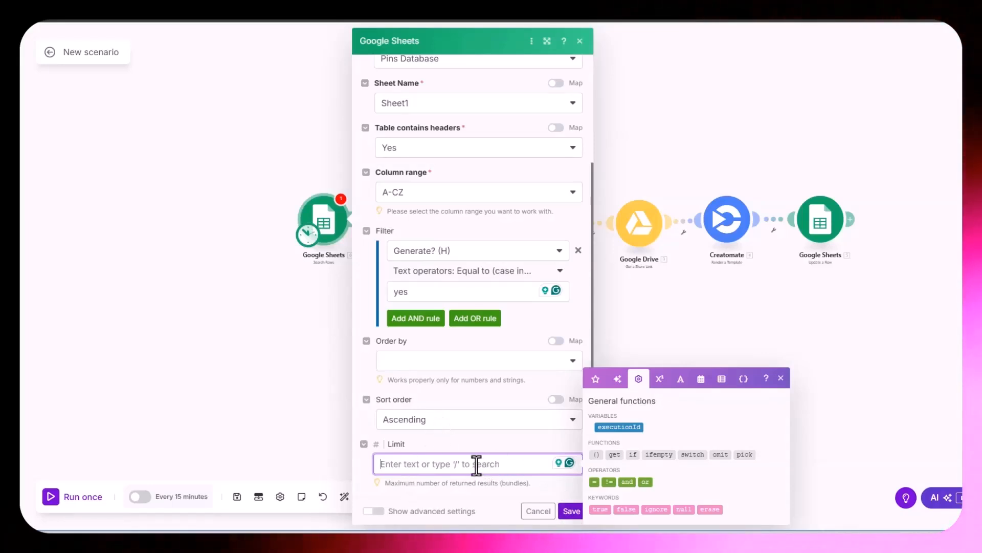
{"action": "type", "text": "2"}
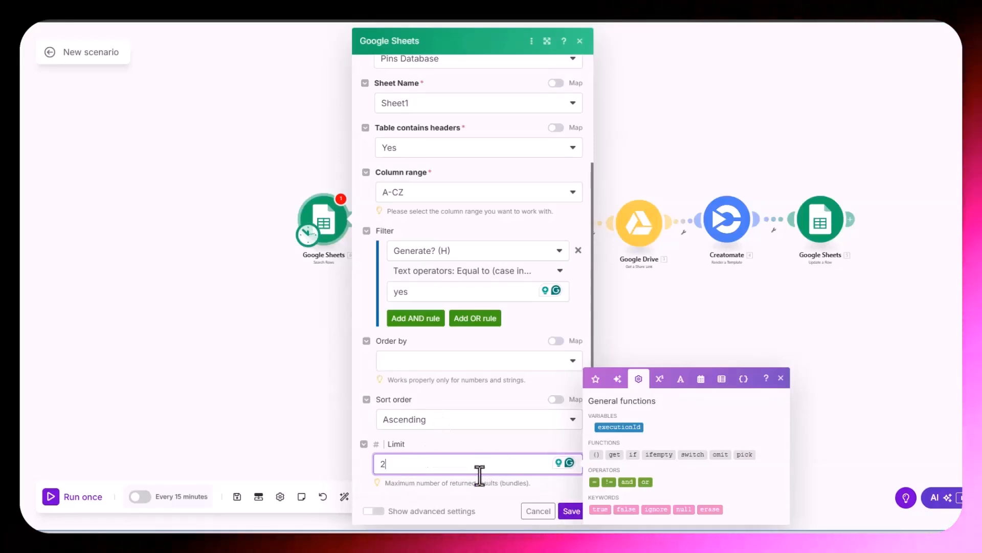
{"action": "left_click", "coordinate": [572, 513]}
Try to run only the Search Rows module
{"action": "scroll", "coordinate": [365, 286], "scroll_direction": "up", "scroll_amount": 3}
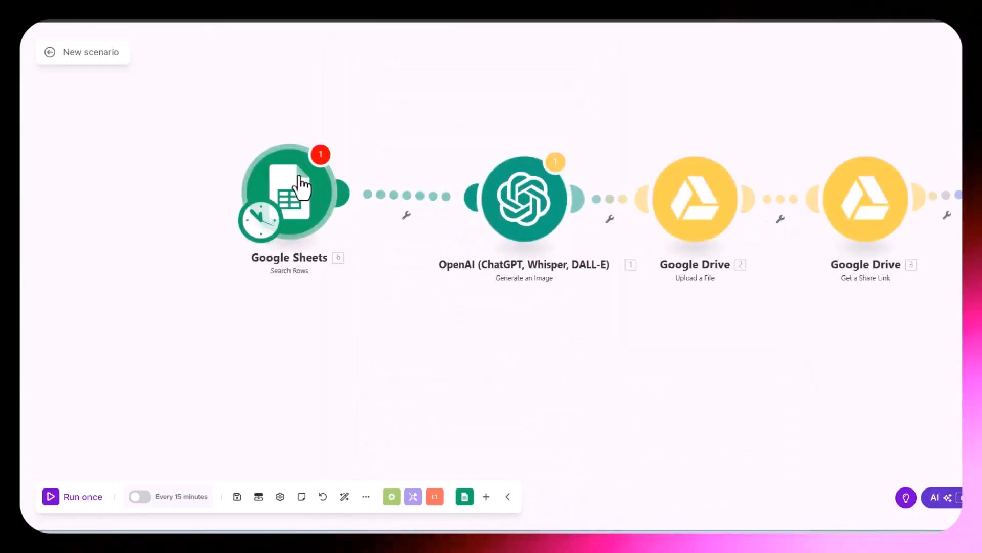
{"action": "left_click_drag", "start_coordinate": [302, 187], "coordinate": [325, 182]}
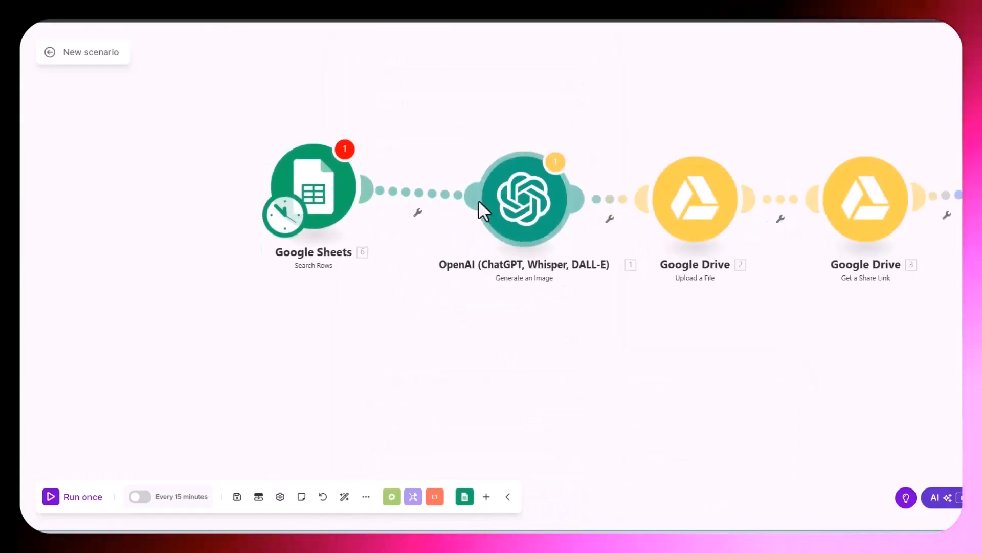
{"action": "right_click", "coordinate": [312, 182]}
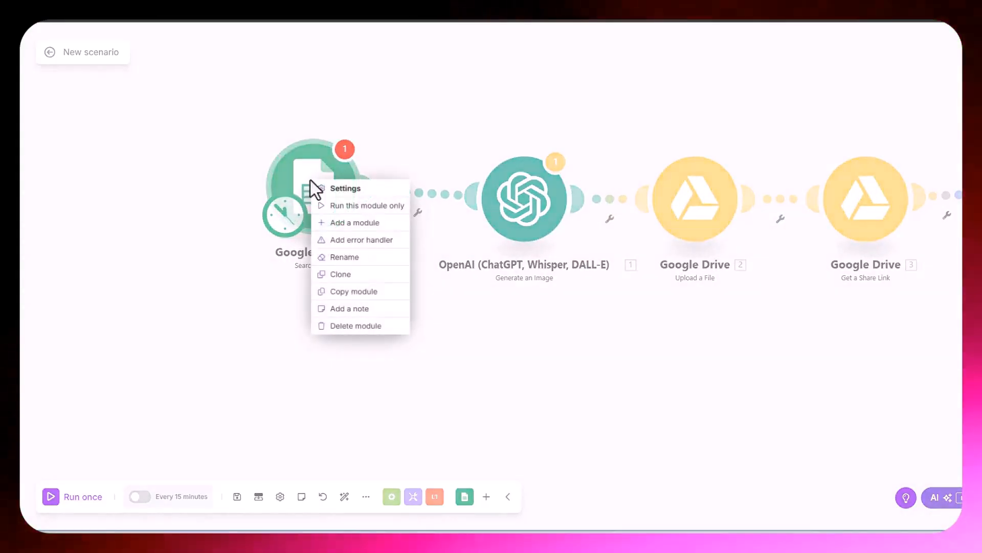
{"action": "left_click", "coordinate": [344, 206]}
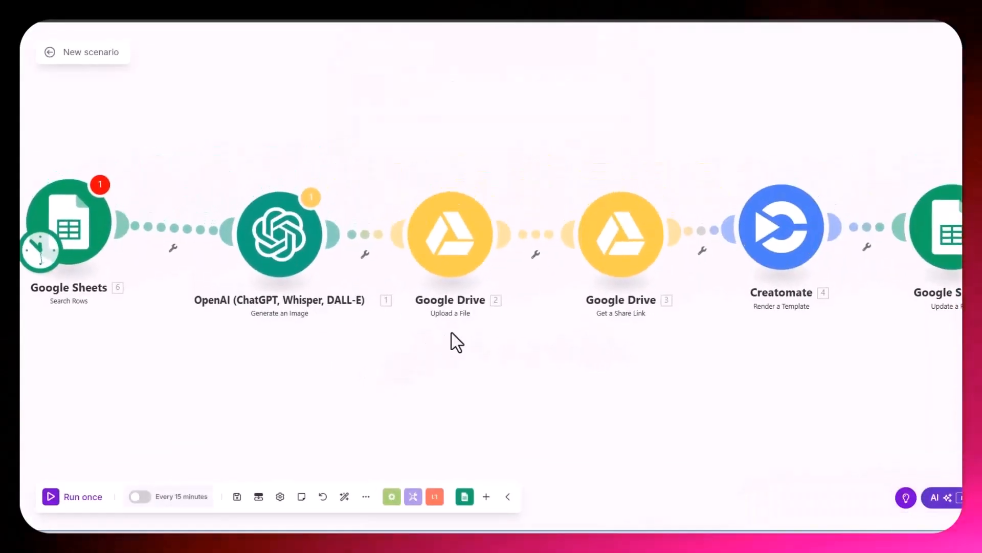
Replace the prompt in the OpenAI Generate an Image module with Image Prompt (G) from Search Rows and save it
{"action": "scroll", "coordinate": [450, 333], "scroll_direction": "down", "scroll_amount": 3}
{"action": "left_click", "coordinate": [352, 275]}
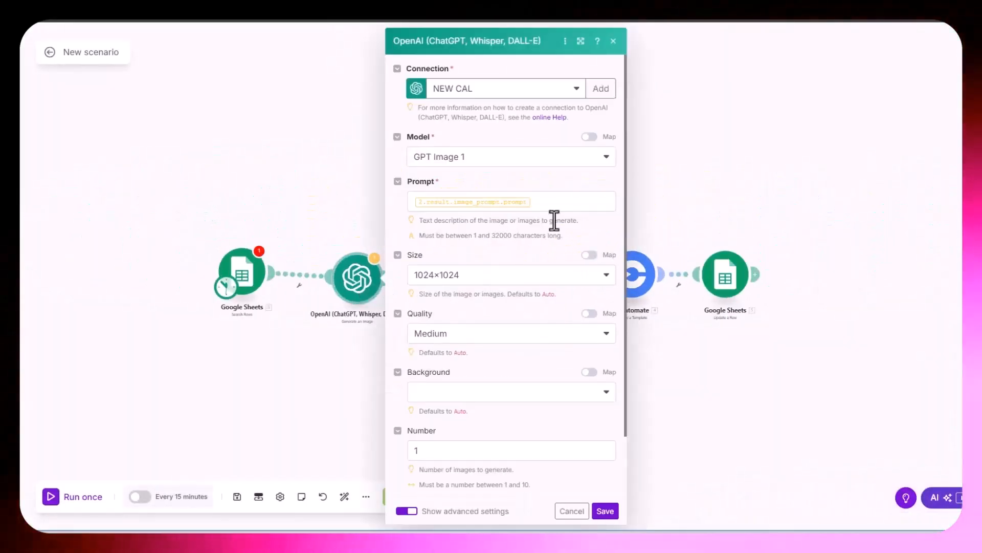
{"action": "left_click", "coordinate": [561, 205]}
{"action": "key", "text": "BackSpace"}
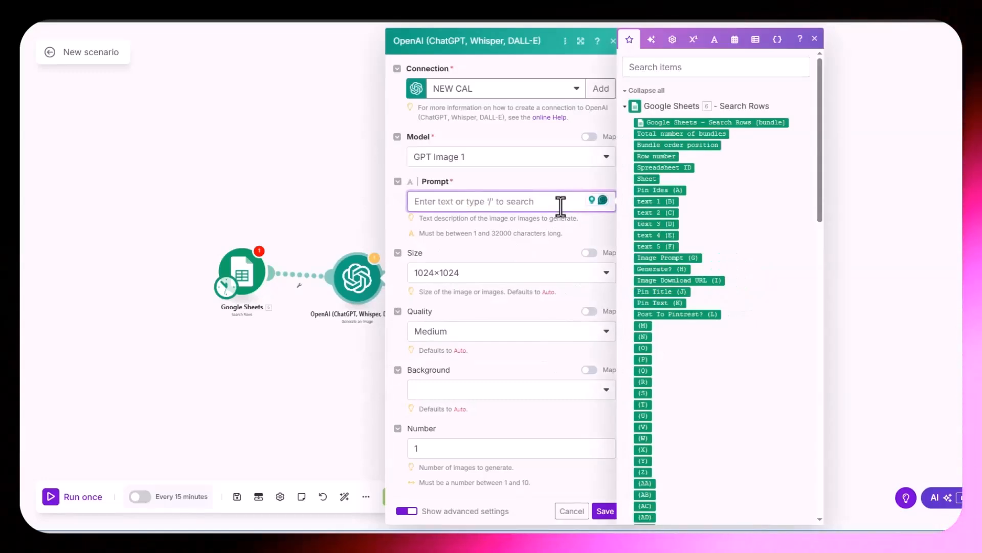
{"action": "left_click", "coordinate": [686, 257]}
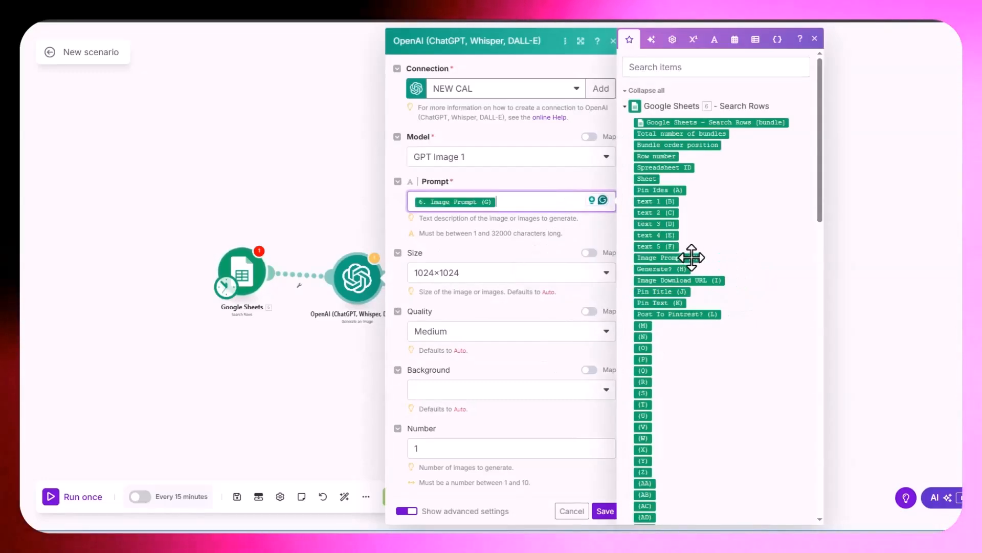
{"action": "left_click", "coordinate": [605, 510]}
Save the Search Rows settings again, run only that module and inspect its output bundle
{"action": "left_click", "coordinate": [265, 262]}
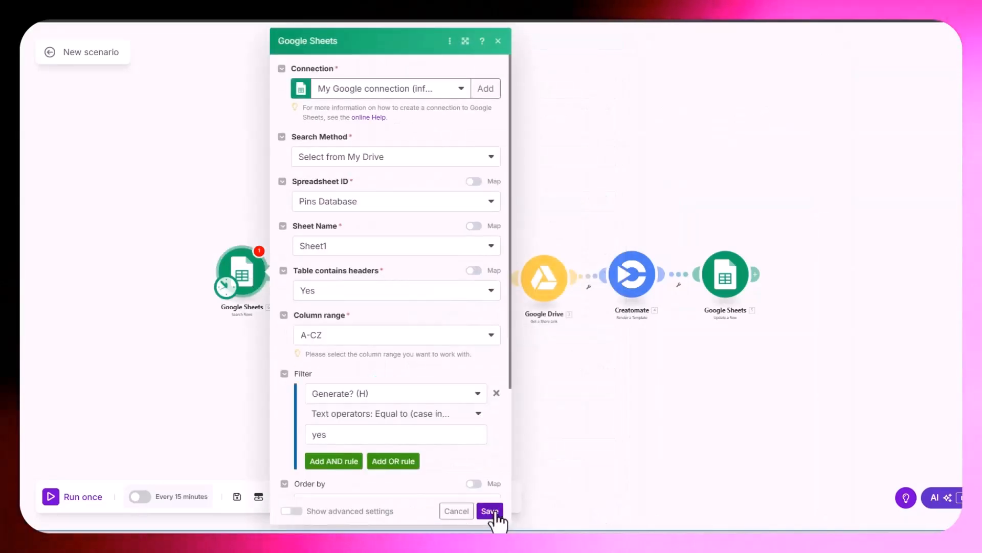
{"action": "left_click", "coordinate": [490, 511]}
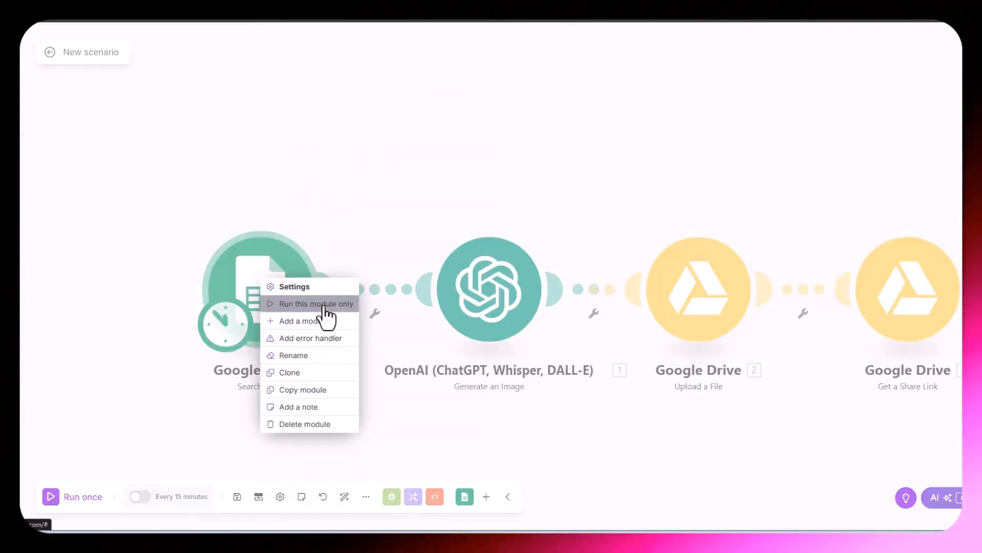
{"action": "left_click", "coordinate": [324, 304]}
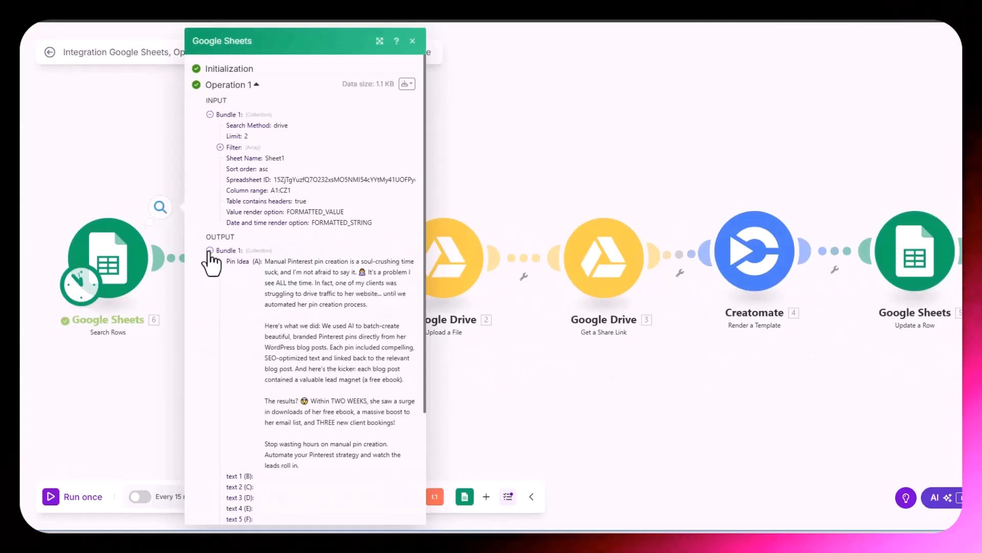
{"action": "left_click", "coordinate": [210, 250]}
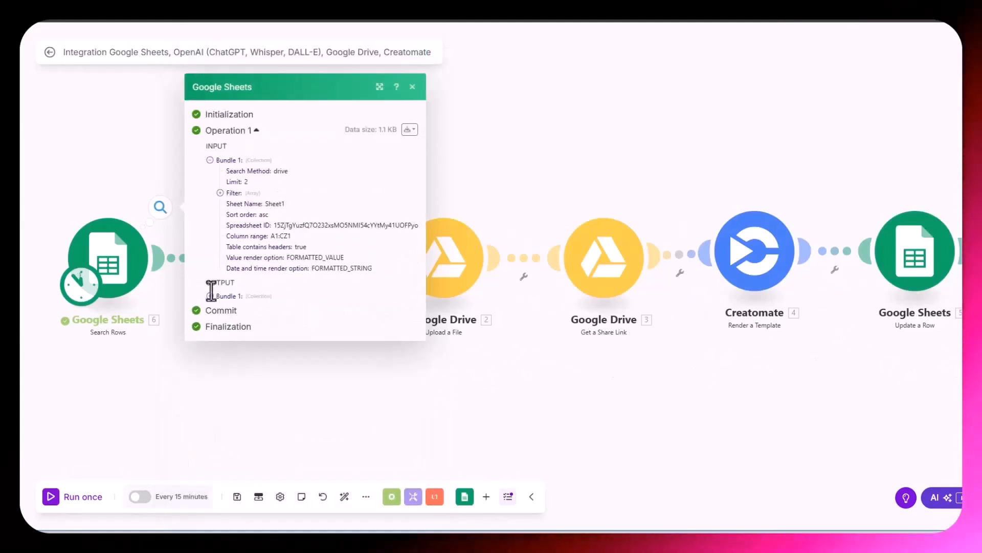
Compare the Search Rows output with the Generate? column in the Pins Database sheet, and return to Make
{"action": "key", "text": "super+Tab"}
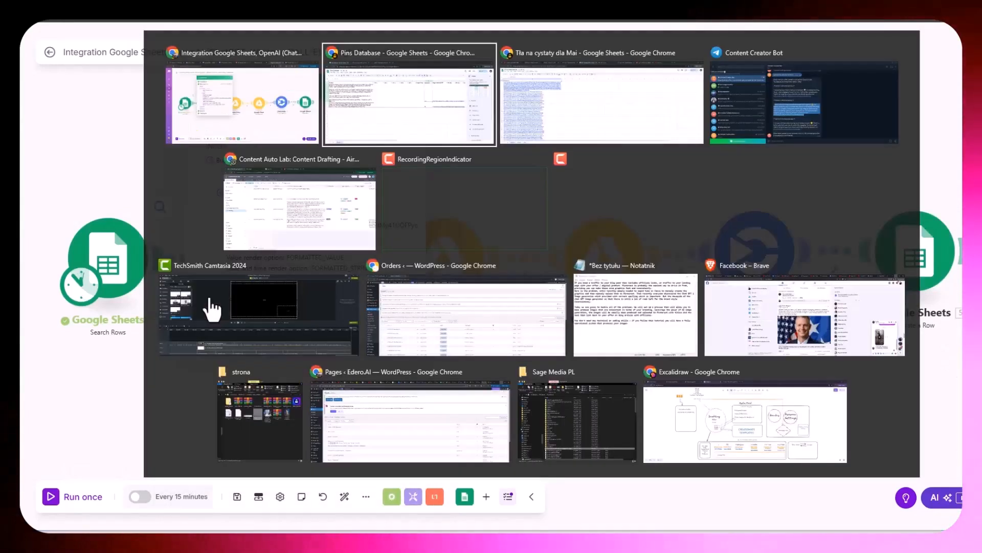
{"action": "key", "text": "Return"}
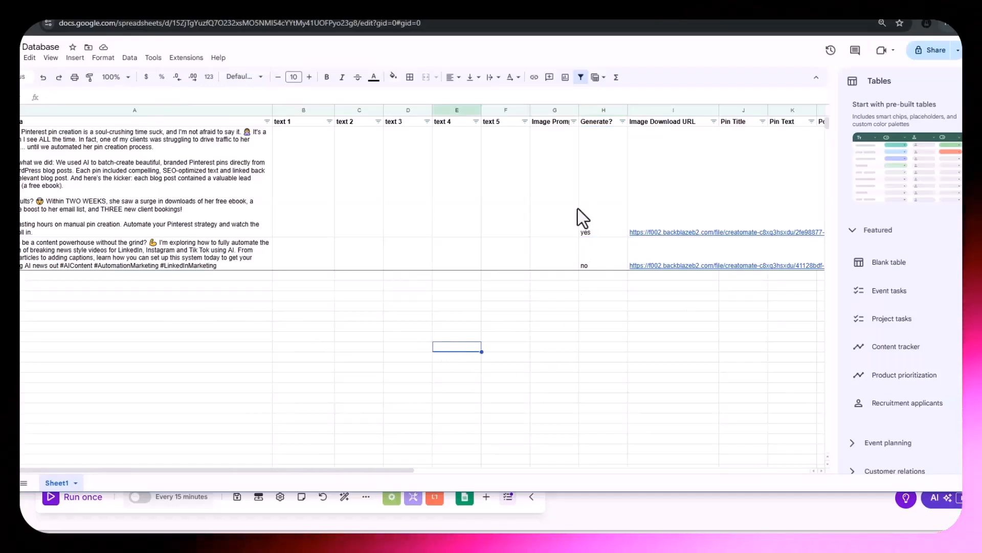
{"action": "left_click", "coordinate": [593, 179]}
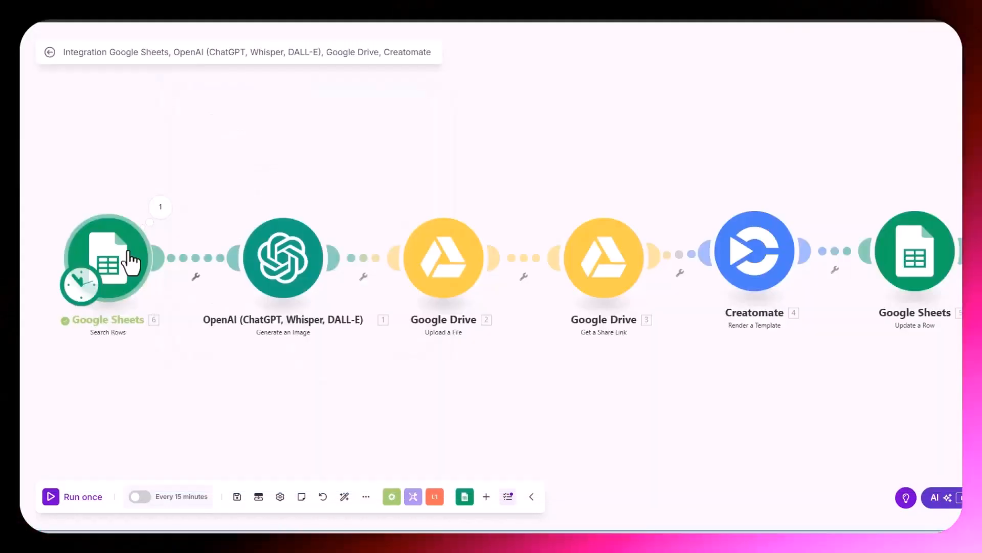
Rearrange the Search Rows, Generate an Image and Creatomate modules on the scenario canvas
{"action": "left_click_drag", "start_coordinate": [96, 252], "coordinate": [102, 238]}
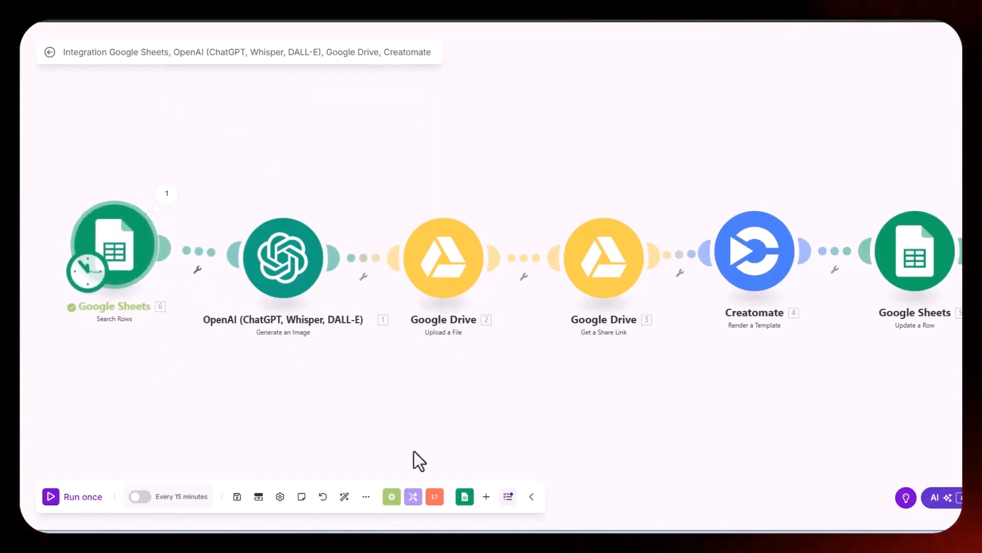
{"action": "left_click_drag", "start_coordinate": [283, 263], "coordinate": [287, 220]}
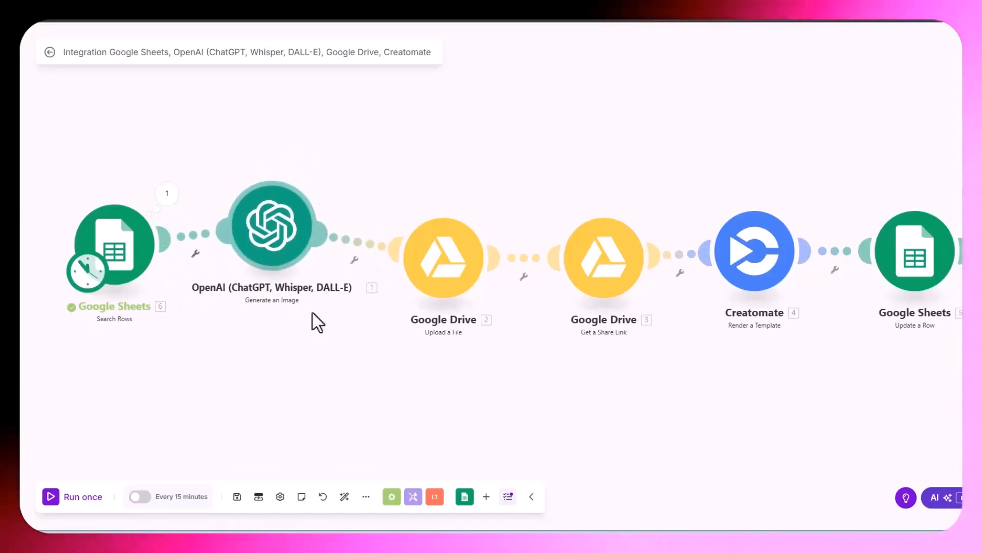
{"action": "left_click_drag", "start_coordinate": [650, 380], "coordinate": [394, 401]}
{"action": "left_click_drag", "start_coordinate": [493, 258], "coordinate": [481, 213]}
{"action": "left_click_drag", "start_coordinate": [474, 360], "coordinate": [726, 305]}
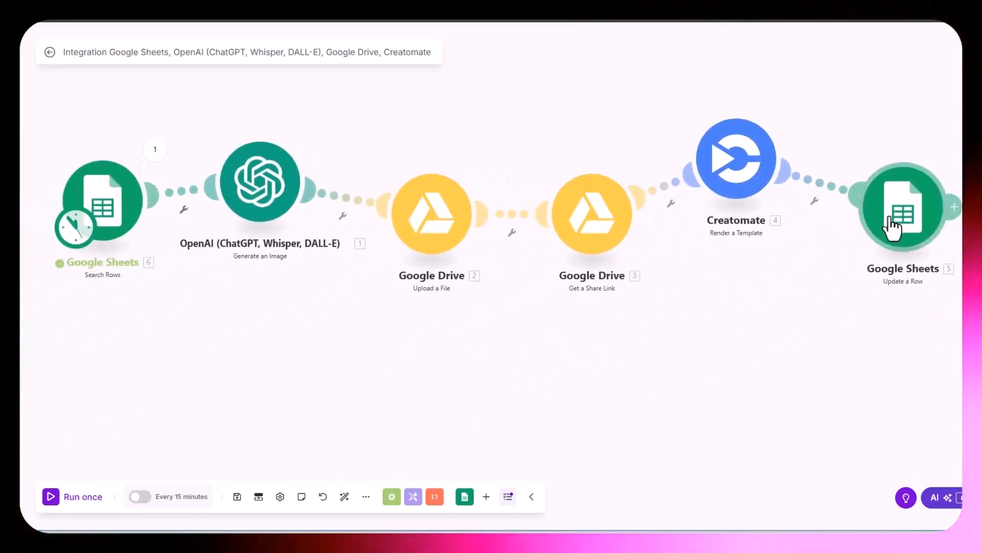
Review the Image Download URL column in the Pins Database sheet and switch back to the Make scenario
{"action": "key", "text": "alt+Tab"}
{"action": "key", "text": "alt+Tab"}
{"action": "key", "text": "alt+Tab"}
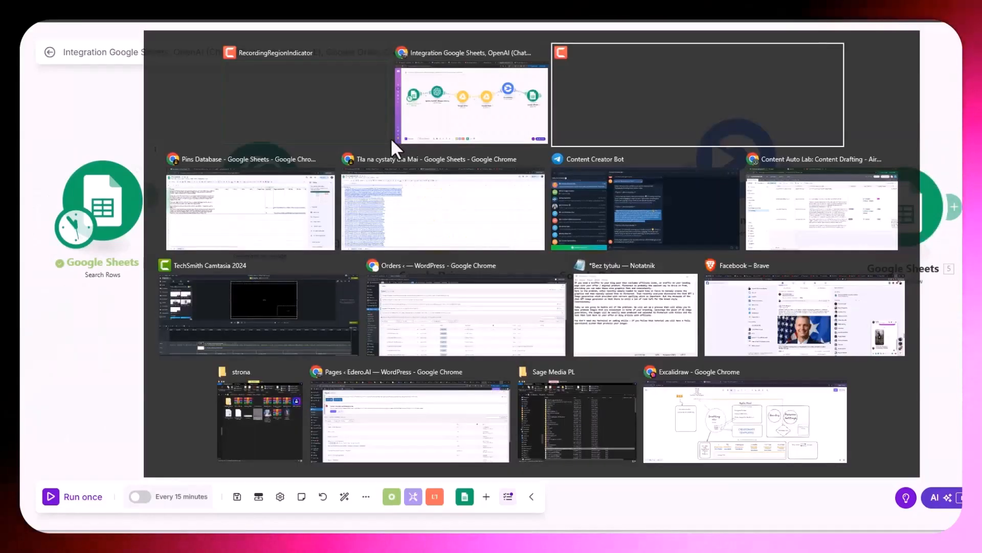
{"action": "key", "text": "alt+Tab"}
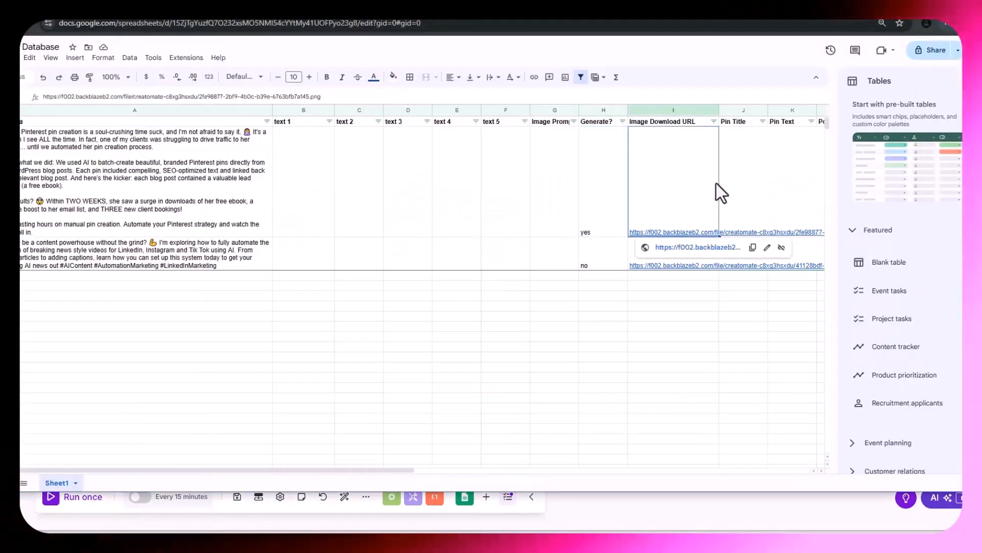
{"action": "key", "text": "alt+Tab"}
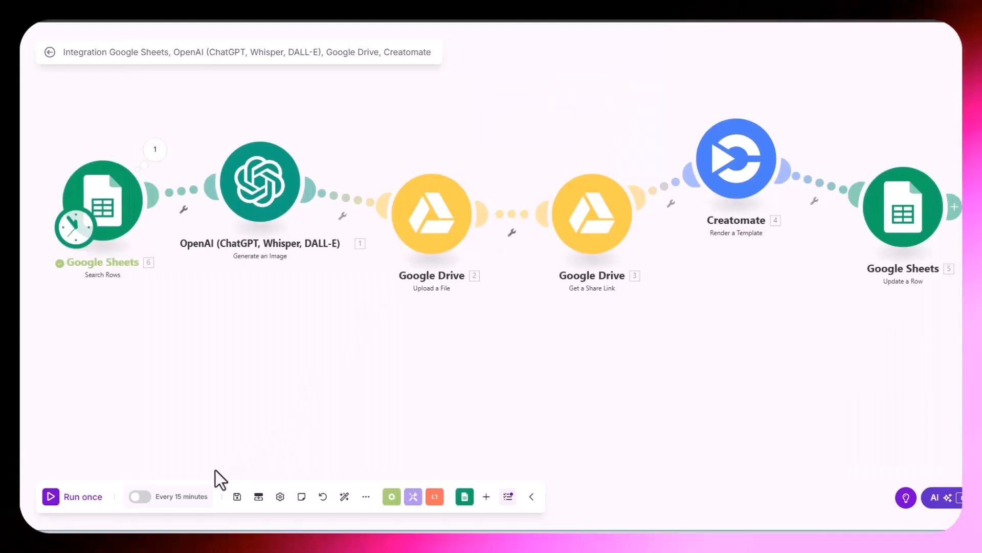
Rename the scenario as "Pin Render" and save it
{"action": "left_click", "coordinate": [237, 497]}
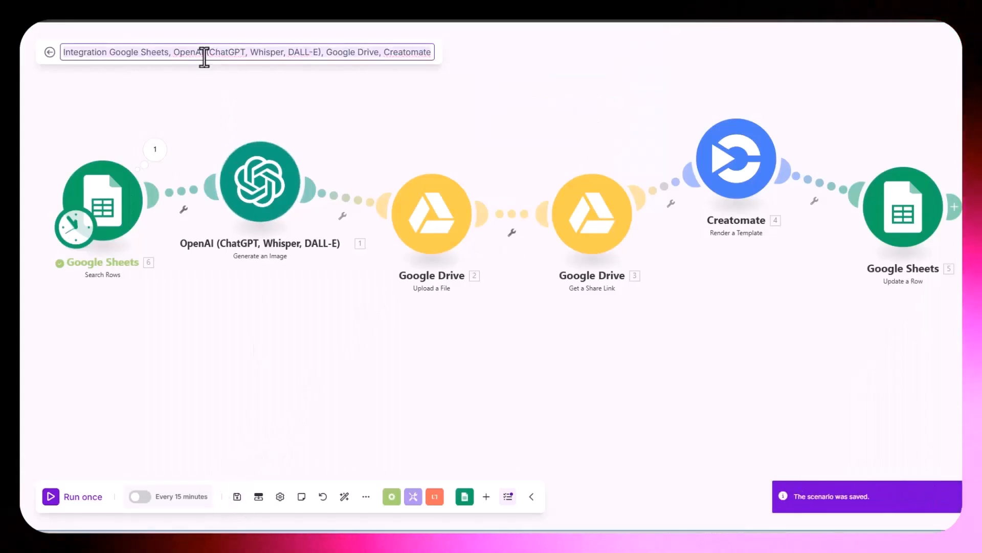
{"action": "type", "text": "Pin Render"}
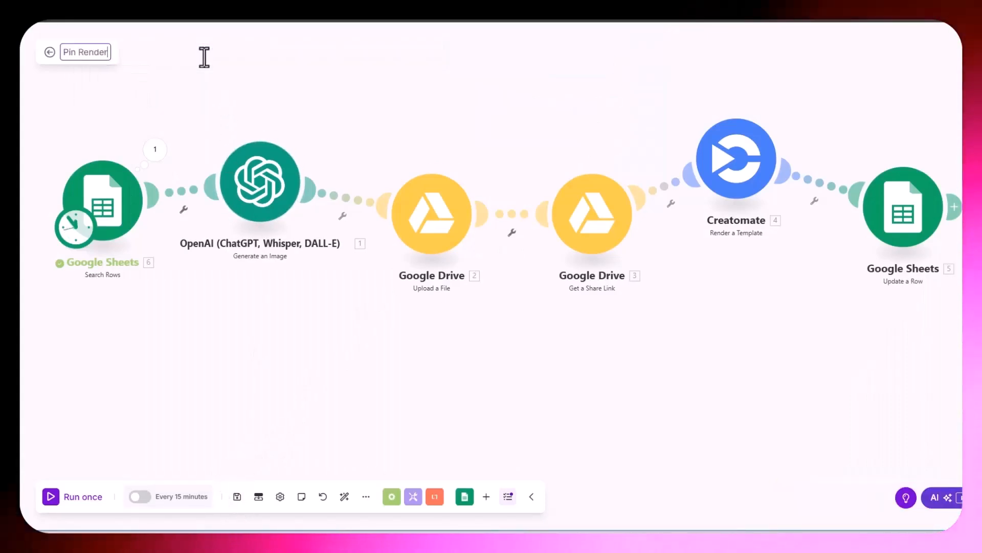
{"action": "key", "text": "Return"}
{"action": "left_click", "coordinate": [237, 496]}
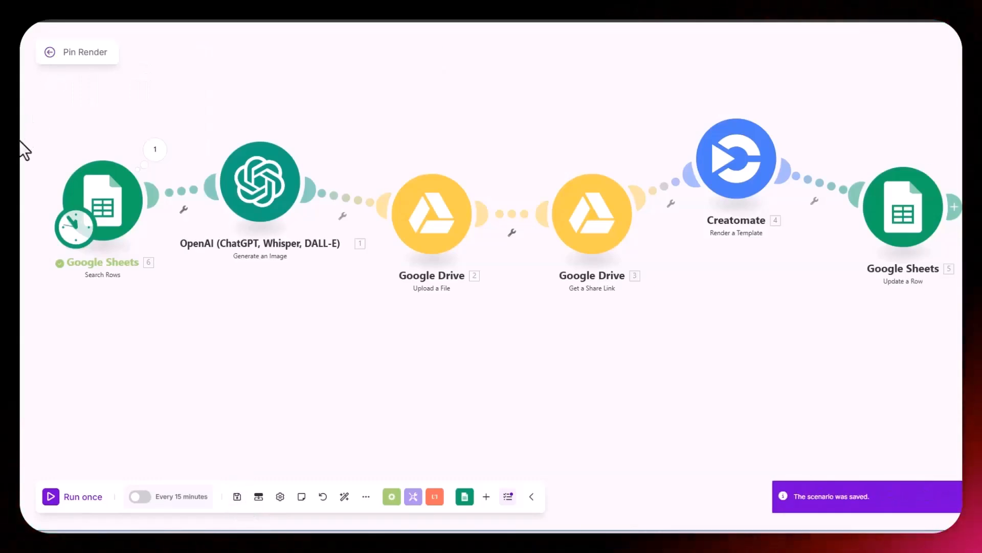
Leave this scenario, open pin generation1 for editing and shift its Watch New Rows and Create a Completion modules slightly
{"action": "left_click", "coordinate": [50, 53]}
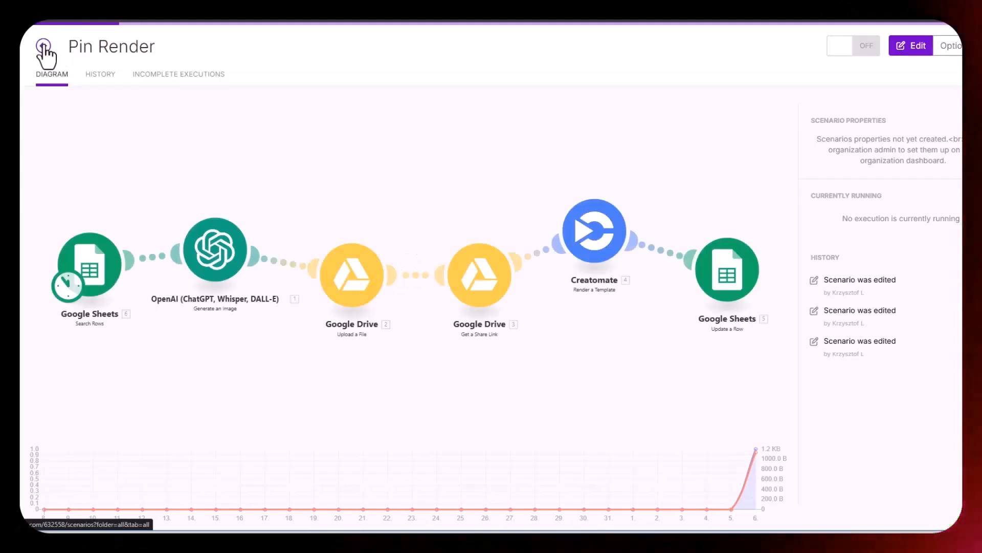
{"action": "left_click", "coordinate": [44, 45]}
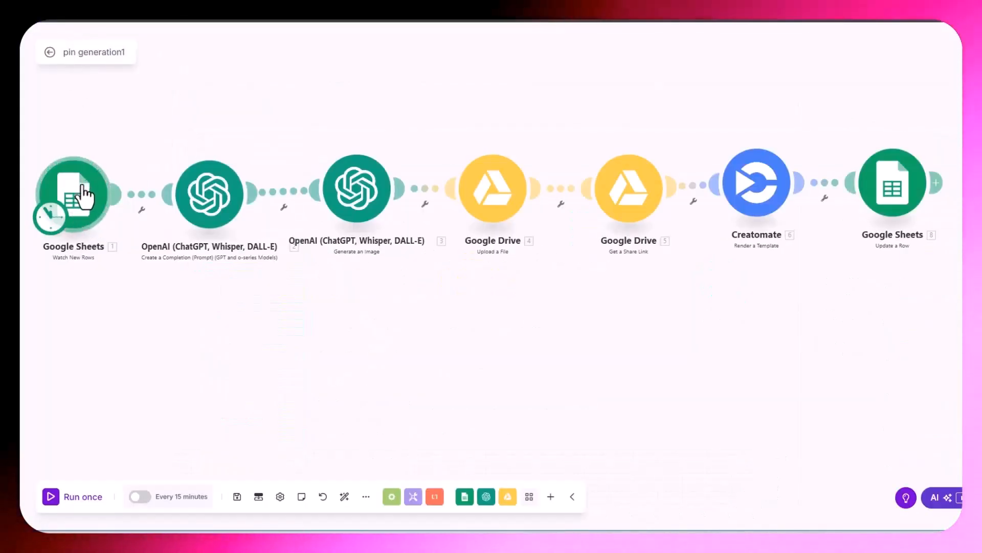
{"action": "mouse_move", "coordinate": [82, 196]}
{"action": "left_mouse_down"}
{"action": "mouse_move", "coordinate": [97, 205]}
{"action": "mouse_move", "coordinate": [77, 199]}
{"action": "left_mouse_up"}
{"action": "mouse_move", "coordinate": [210, 202]}
{"action": "left_mouse_down"}
{"action": "mouse_move", "coordinate": [210, 224]}
{"action": "mouse_move", "coordinate": [206, 213]}
{"action": "left_mouse_up"}
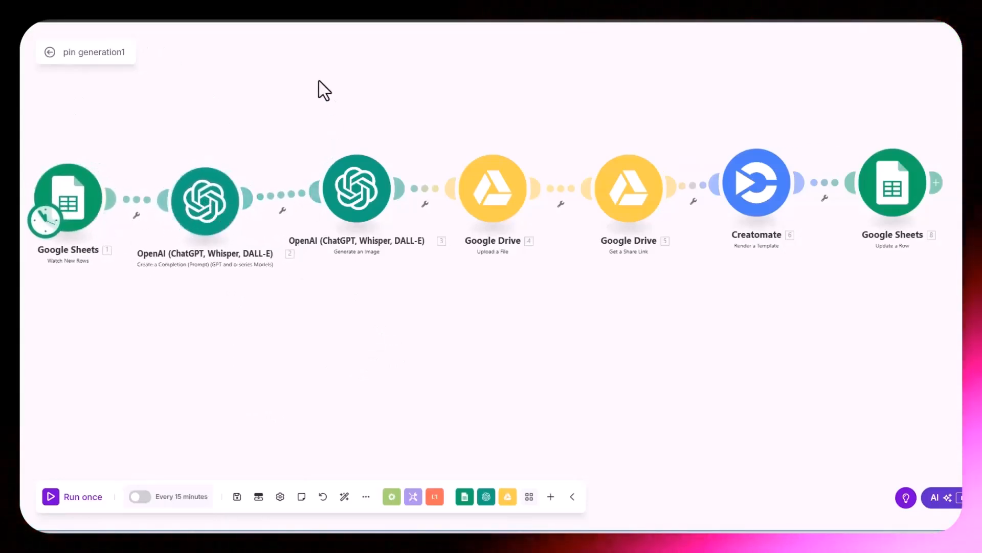
Delete the Generate an Image, both Google Drive and Creatomate modules, and move Update a Row next to the Create a Completion module
{"action": "left_click_drag", "start_coordinate": [319, 81], "coordinate": [781, 366]}
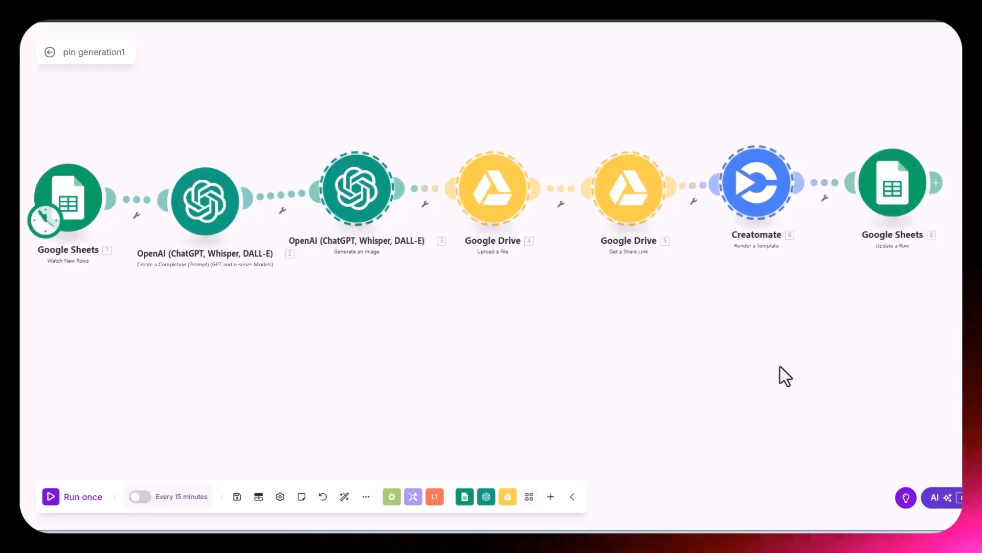
{"action": "key", "text": "Delete"}
{"action": "left_click_drag", "start_coordinate": [892, 203], "coordinate": [412, 197]}
Move the Create a Completion module up and map column B of the Update a Row module to the completion result's text 1
{"action": "left_click", "coordinate": [413, 197]}
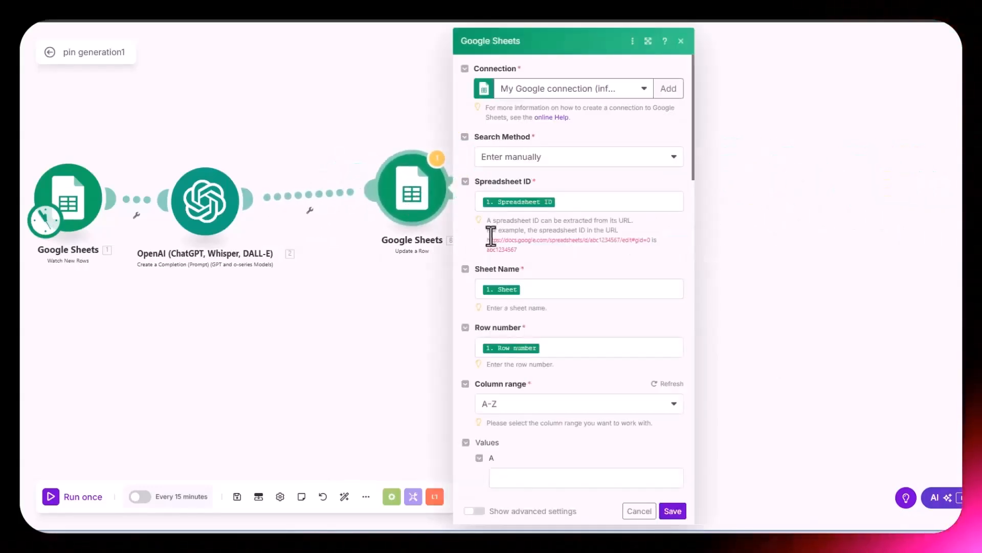
{"action": "scroll", "coordinate": [573, 334], "scroll_direction": "down", "scroll_amount": 5}
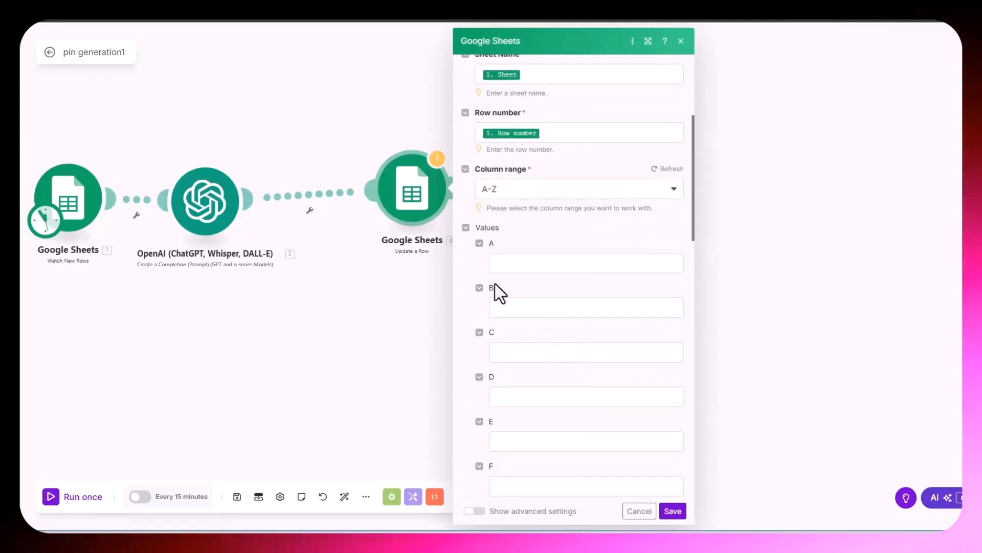
{"action": "left_click_drag", "start_coordinate": [205, 201], "coordinate": [221, 141]}
{"action": "left_click", "coordinate": [519, 265]}
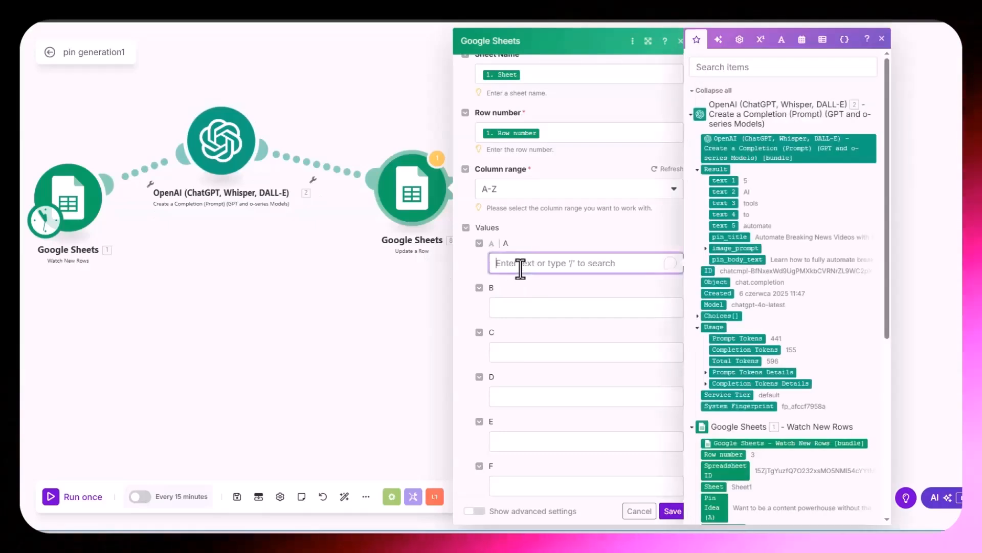
{"action": "scroll", "coordinate": [810, 336], "scroll_direction": "down", "scroll_amount": 3}
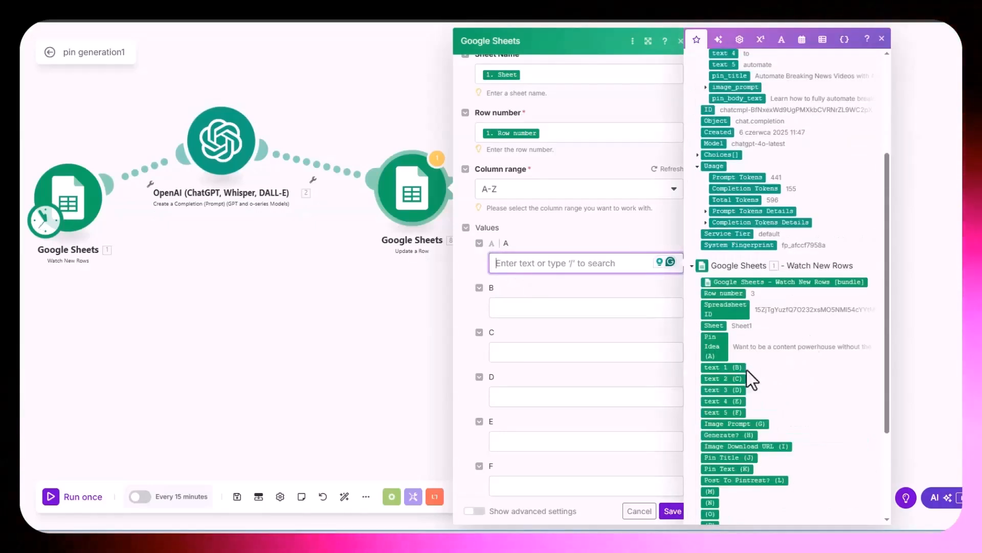
{"action": "scroll", "coordinate": [812, 315], "scroll_direction": "up", "scroll_amount": 3}
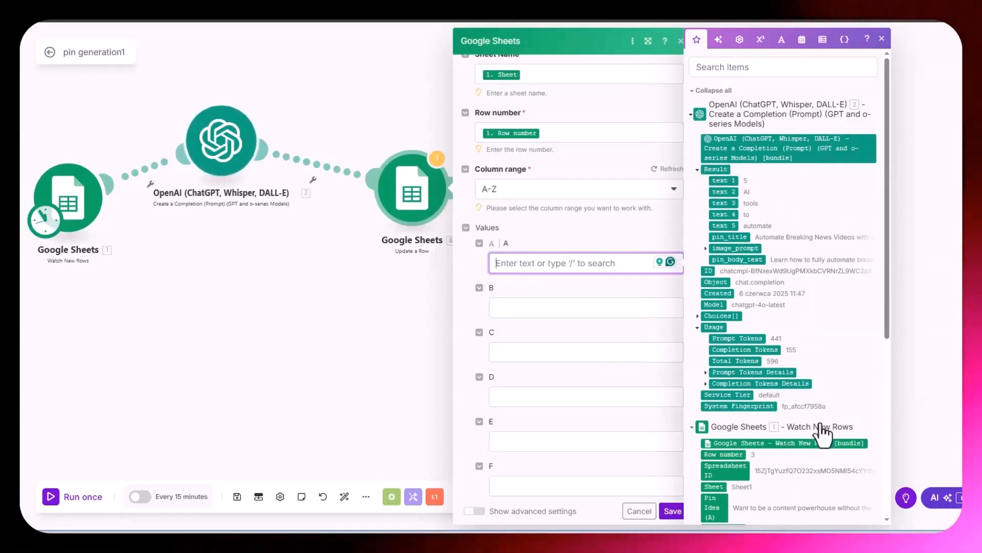
{"action": "scroll", "coordinate": [822, 432], "scroll_direction": "down", "scroll_amount": 3}
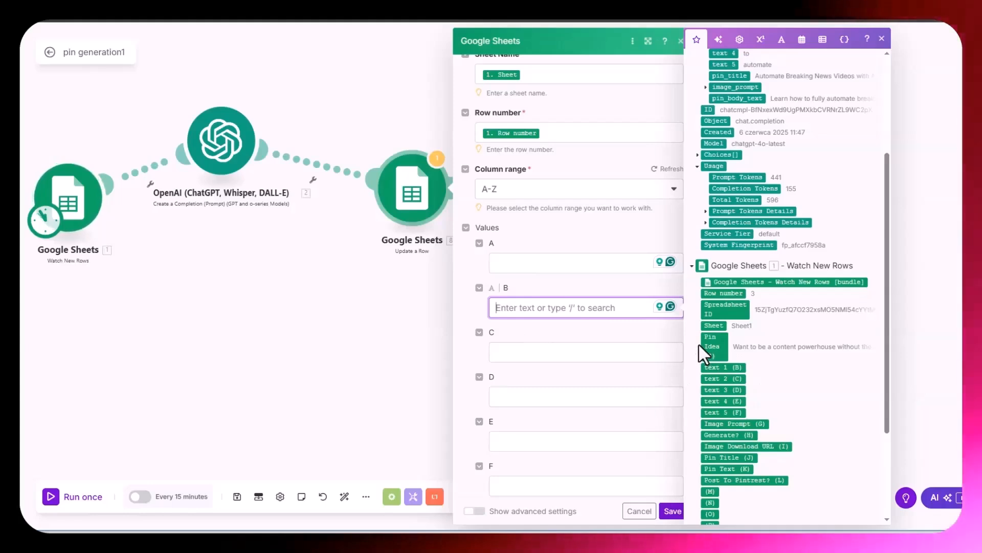
{"action": "scroll", "coordinate": [654, 392], "scroll_direction": "up", "scroll_amount": 1}
{"action": "scroll", "coordinate": [814, 246], "scroll_direction": "up", "scroll_amount": 2}
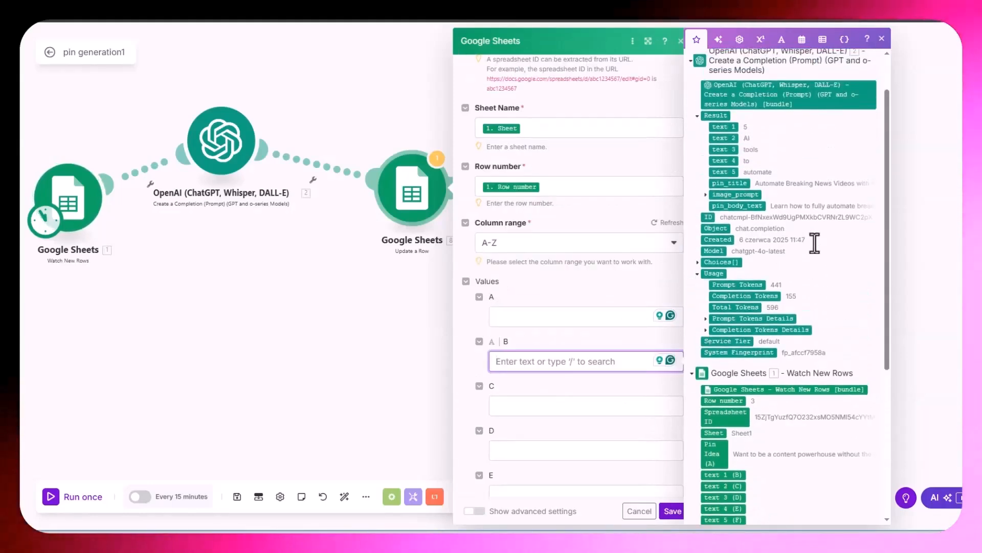
{"action": "left_click", "coordinate": [723, 126]}
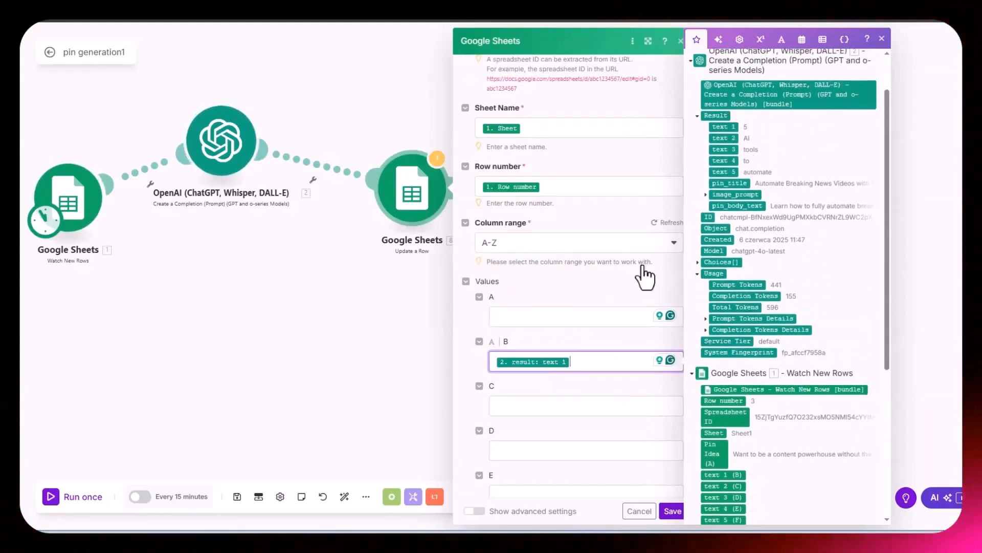
Map columns C, D, E and F of the Update a Row module to the result's text 2, text 3, text 4 and text 5
{"action": "left_click", "coordinate": [522, 406]}
{"action": "left_click", "coordinate": [724, 138]}
{"action": "left_click", "coordinate": [521, 445]}
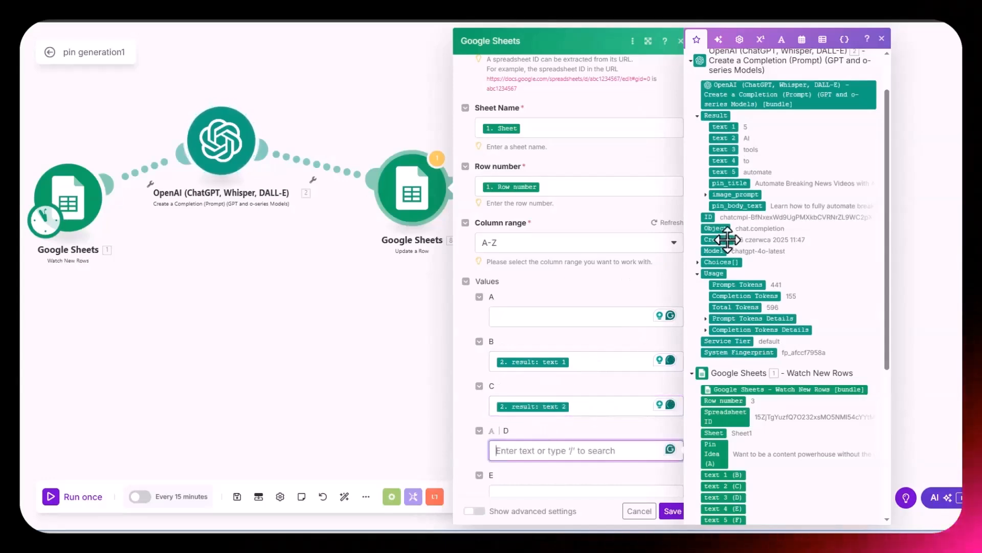
{"action": "left_click", "coordinate": [724, 149]}
{"action": "left_click", "coordinate": [563, 491]}
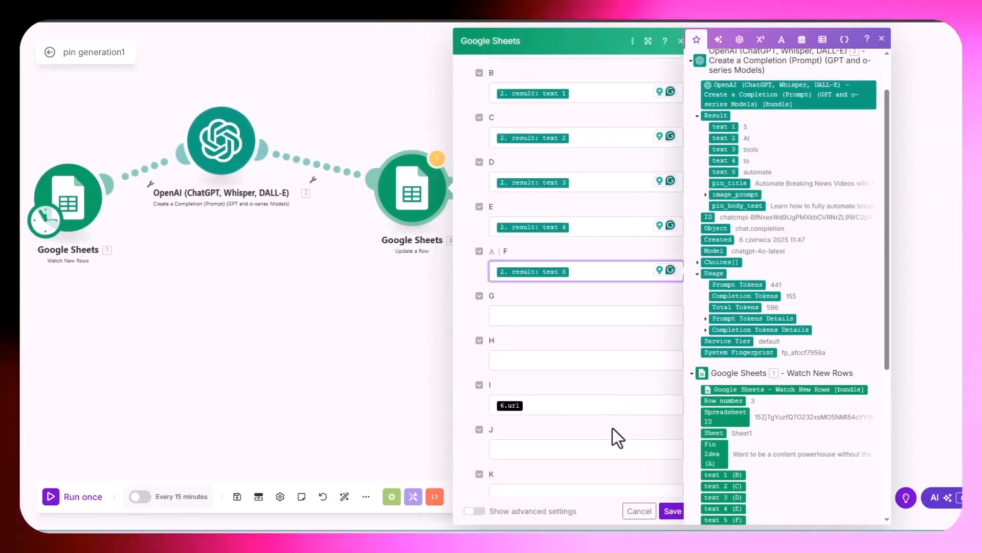
Remove the leftover 6.url mapping from column I of the Update a Row module
{"action": "left_click", "coordinate": [542, 407]}
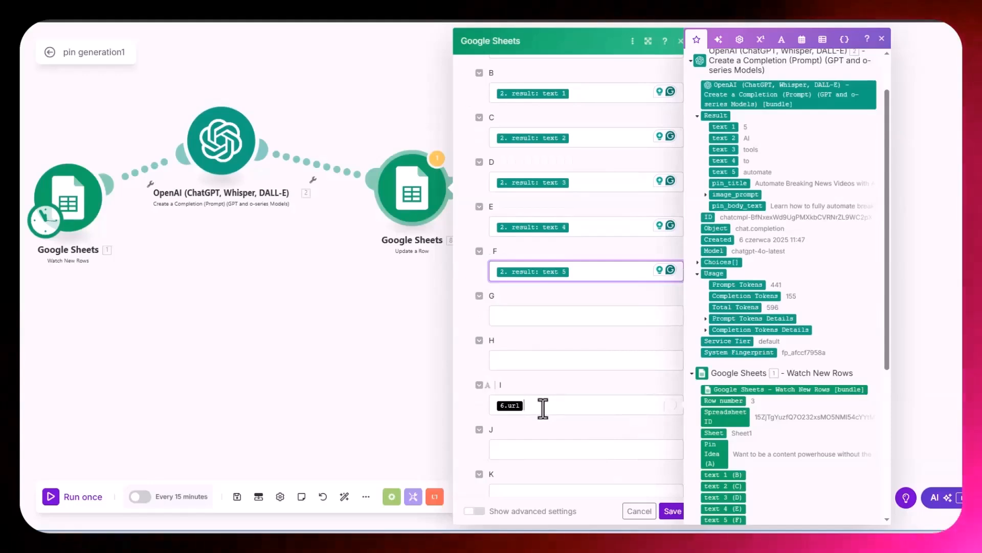
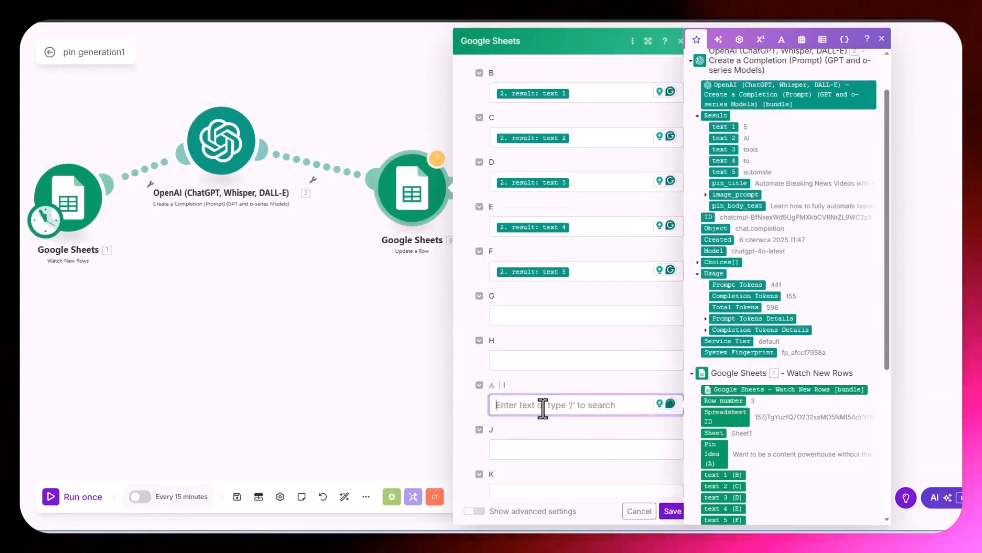
{"action": "scroll", "coordinate": [545, 393], "scroll_direction": "down", "scroll_amount": 3}
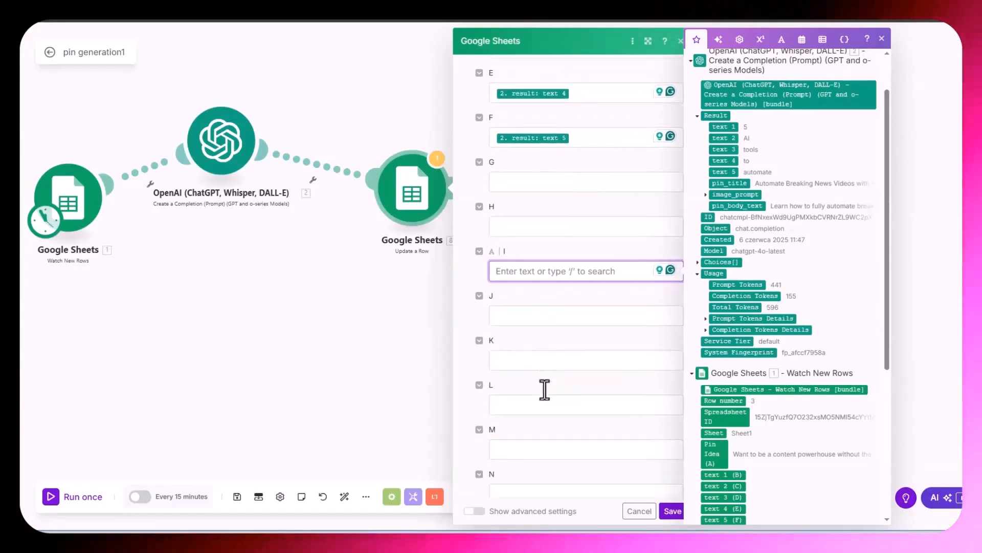
{"action": "scroll", "coordinate": [553, 388], "scroll_direction": "up", "scroll_amount": 2}
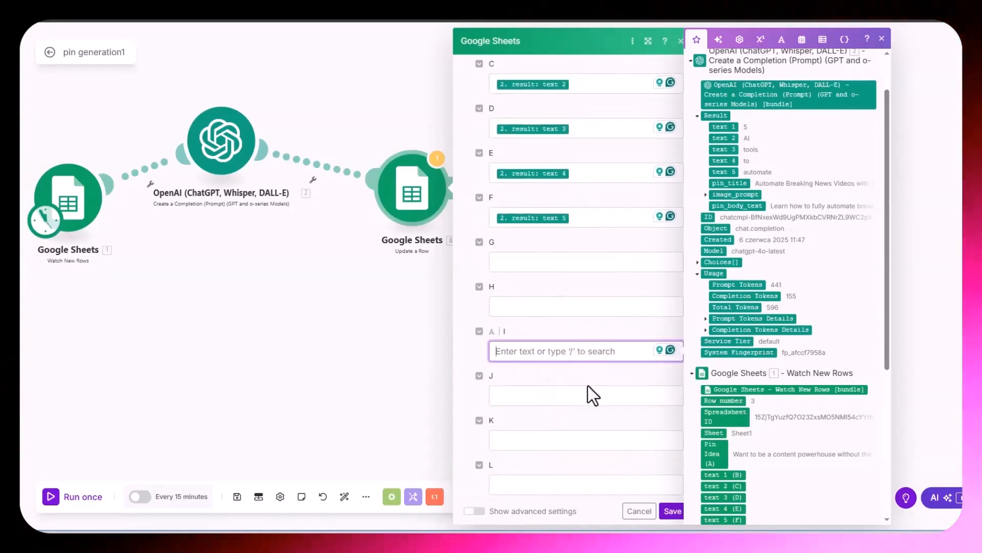
{"action": "scroll", "coordinate": [588, 386], "scroll_direction": "up", "scroll_amount": 2}
After checking the Image Prompt column in the Pins Database, map column G to the result's image_prompt: prompt, then save the module and scenario
{"action": "key", "text": "alt+Tab"}
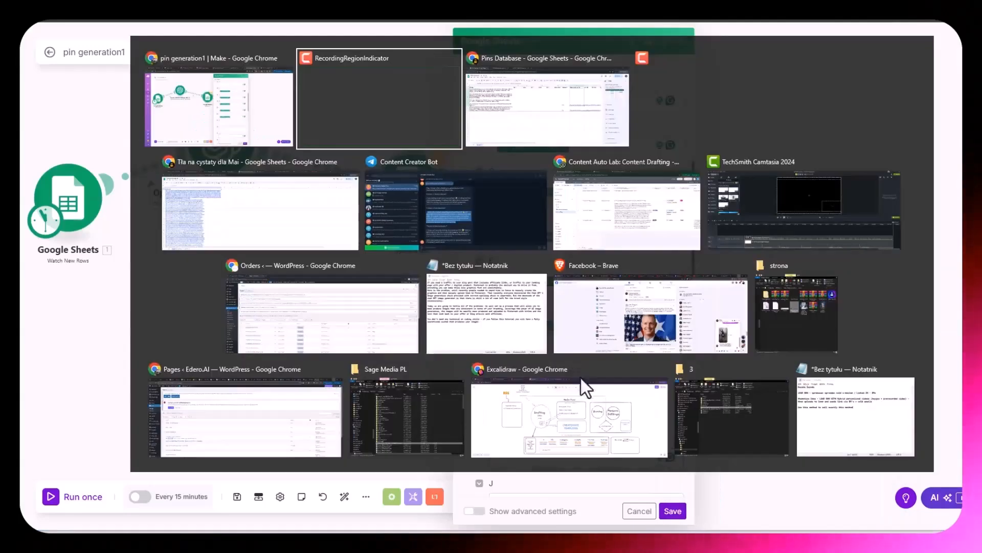
{"action": "left_click", "coordinate": [581, 389]}
{"action": "left_click", "coordinate": [550, 110]}
{"action": "left_click", "coordinate": [554, 261]}
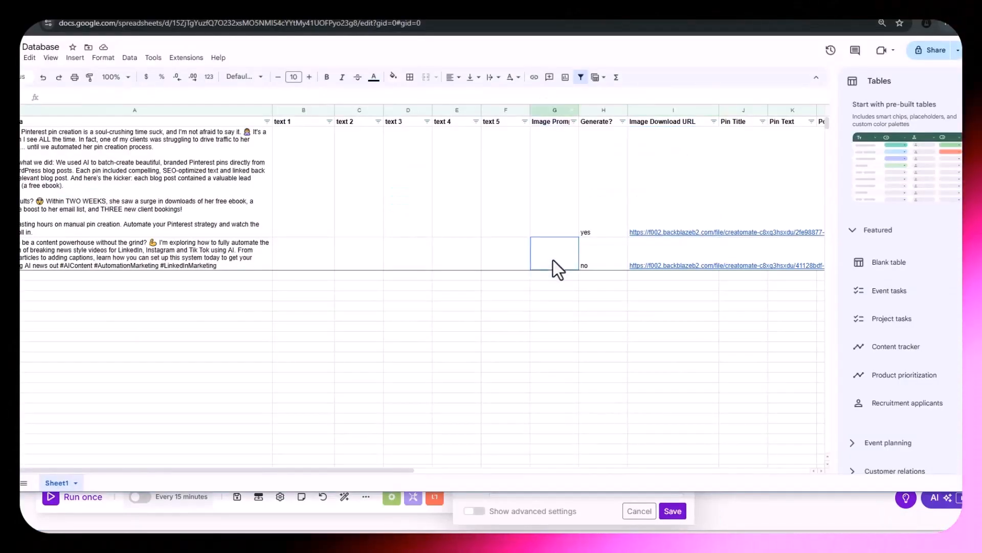
{"action": "key", "text": "alt+Tab"}
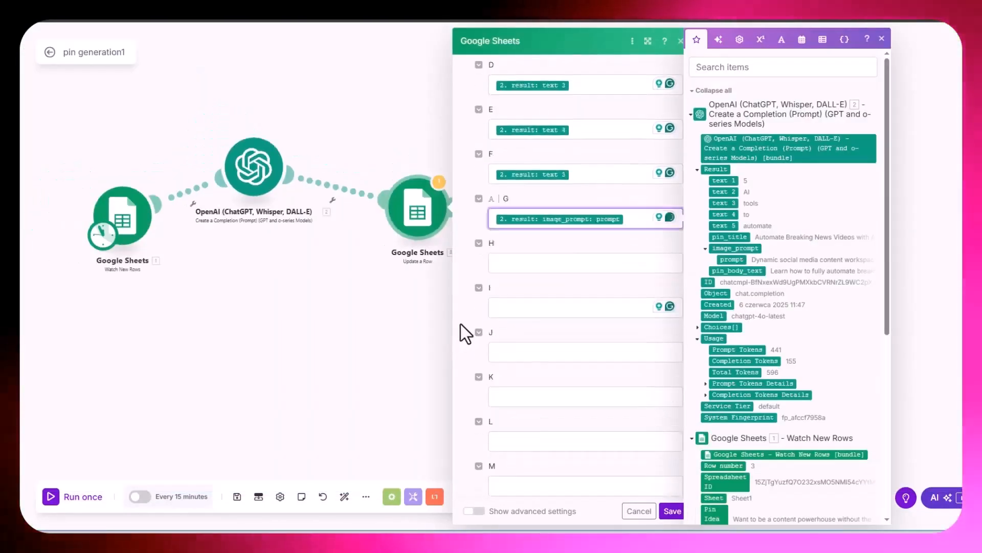
{"action": "left_click", "coordinate": [674, 512]}
{"action": "left_click", "coordinate": [237, 496]}
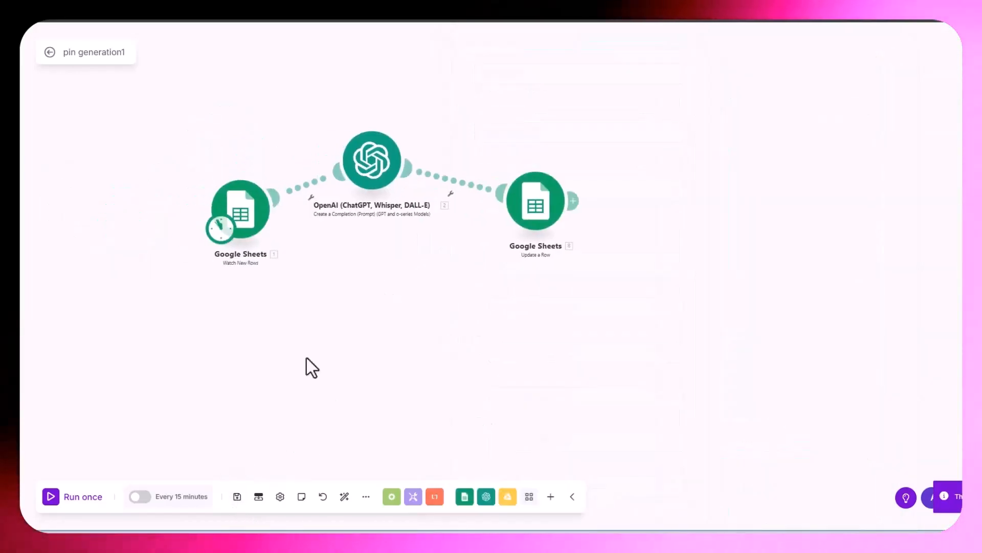
Set the Watch New Rows trigger's starting point to All and run the pin generation1 scenario once
{"action": "left_click", "coordinate": [51, 497]}
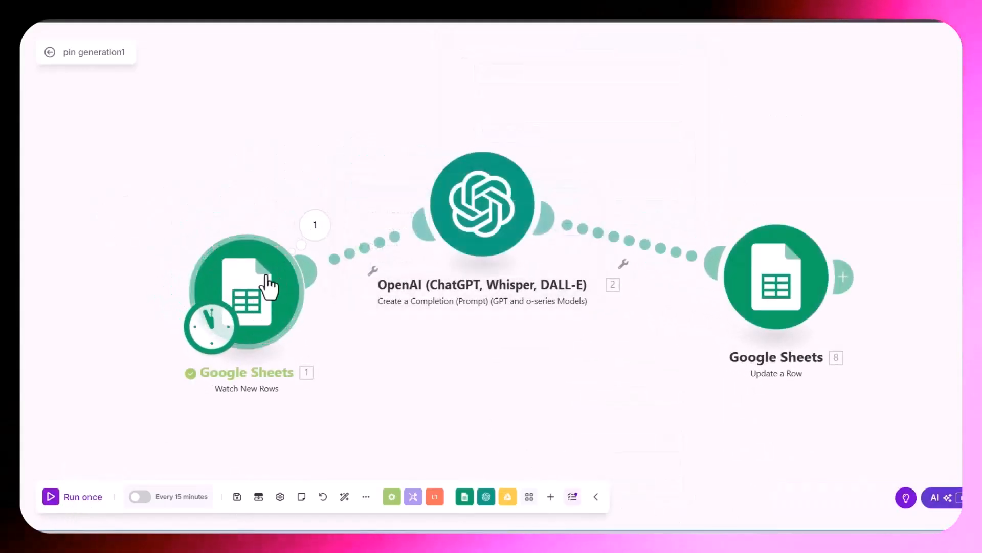
{"action": "right_click", "coordinate": [267, 274]}
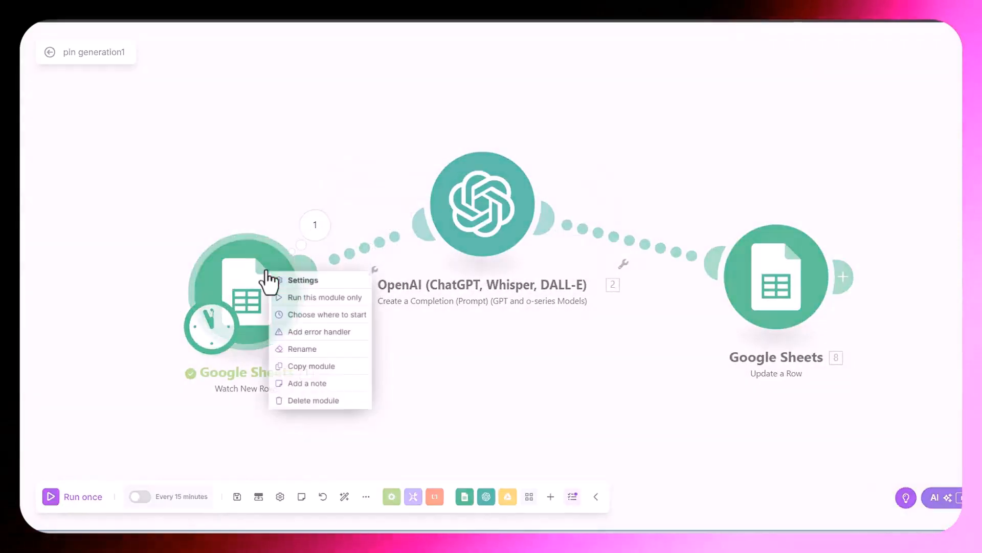
{"action": "left_click", "coordinate": [307, 315]}
{"action": "left_click", "coordinate": [321, 316]}
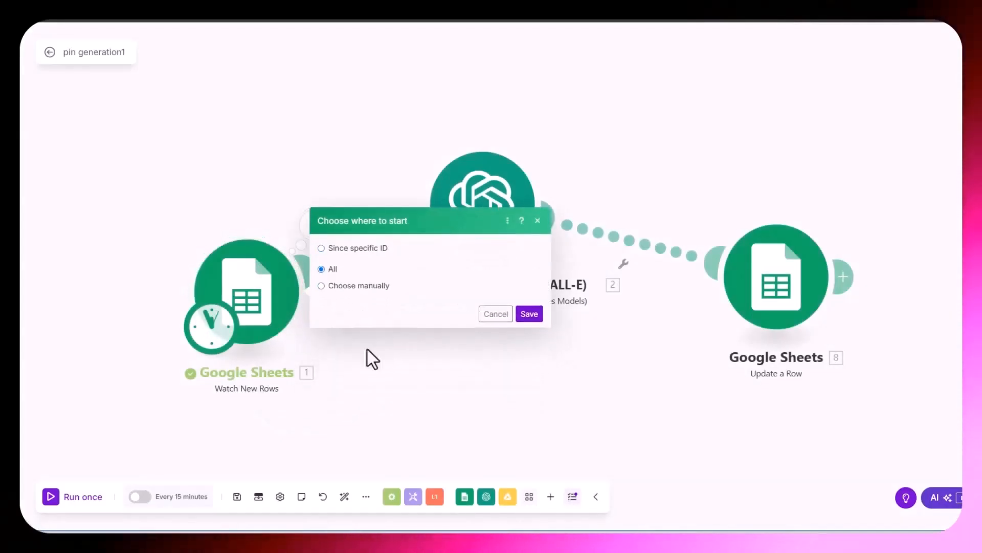
{"action": "left_click", "coordinate": [530, 313]}
{"action": "left_click", "coordinate": [83, 506]}
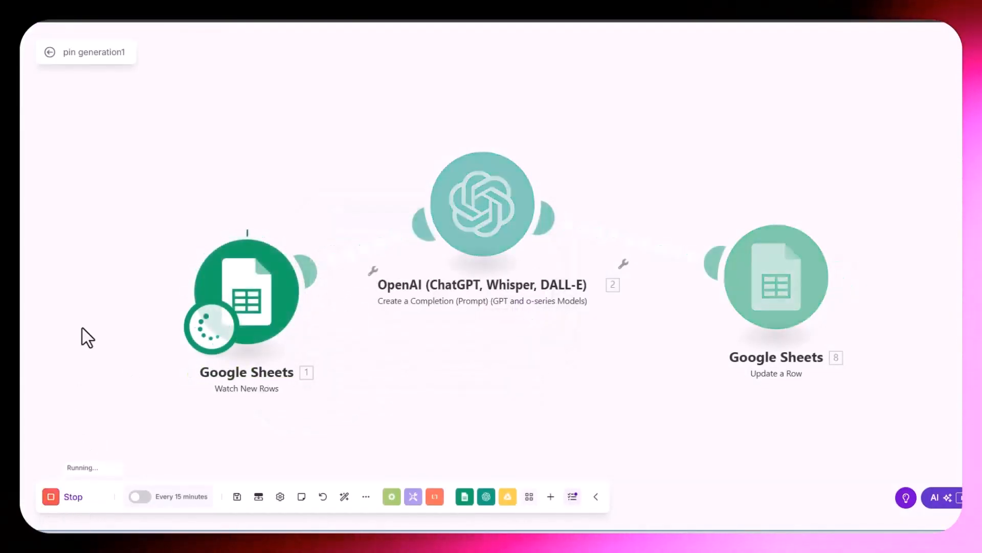
Inspect the Update a Row output and check the first pin's texts and image prompt in the Pins Database sheet
{"action": "left_click", "coordinate": [844, 211]}
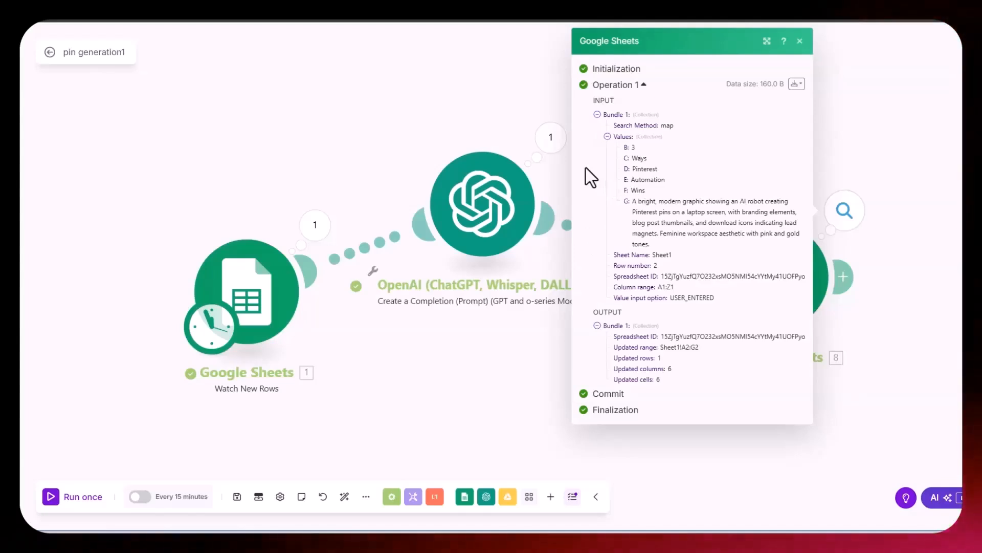
{"action": "key", "text": "alt+Tab"}
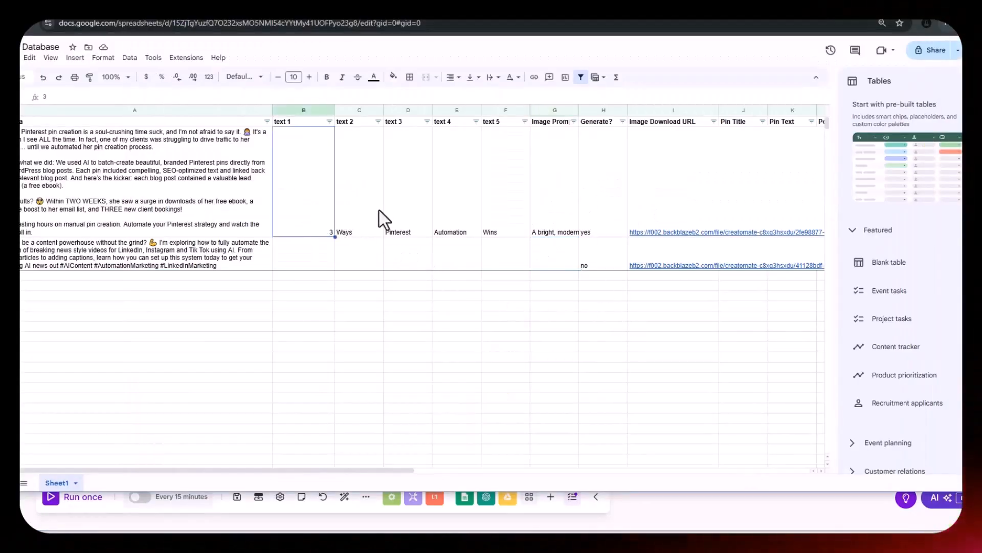
{"action": "key", "text": "Right"}
{"action": "key", "text": "Right"}
{"action": "key", "text": "Right"}
{"action": "key", "text": "Right"}
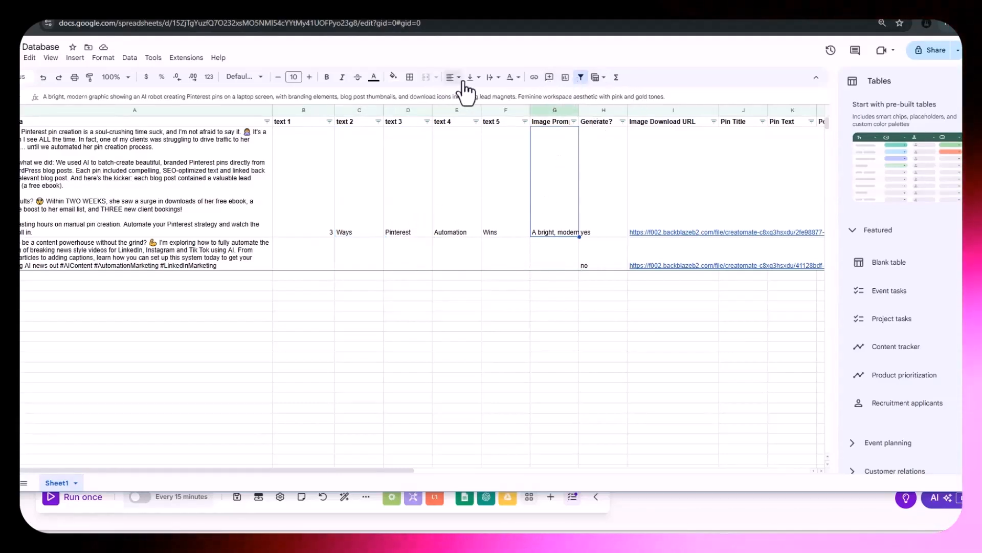
Widen the Image Prompt column in the Pins Database, then switch back to Make and run pin generation1 once more
{"action": "left_click", "coordinate": [506, 96]}
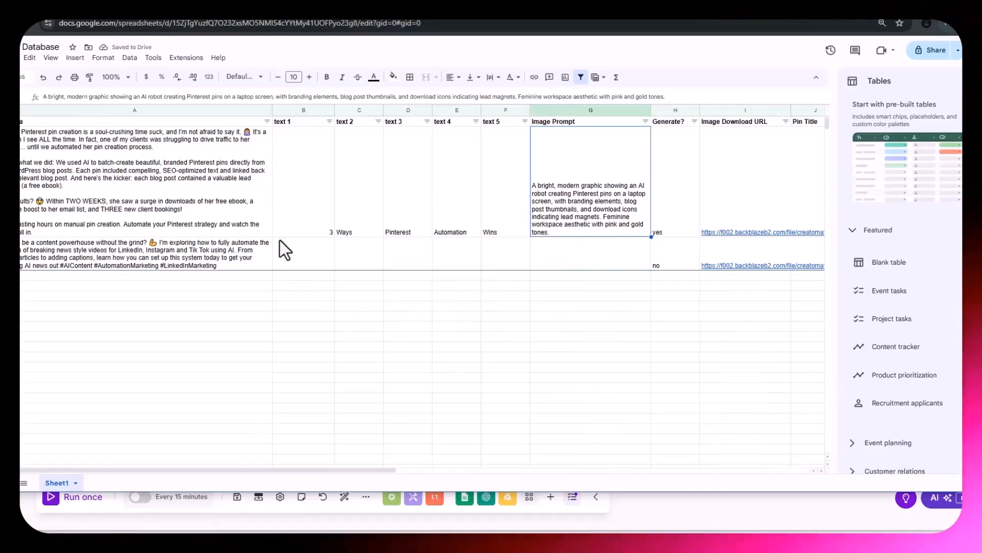
{"action": "left_click", "coordinate": [322, 254]}
{"action": "key", "text": "super+Tab"}
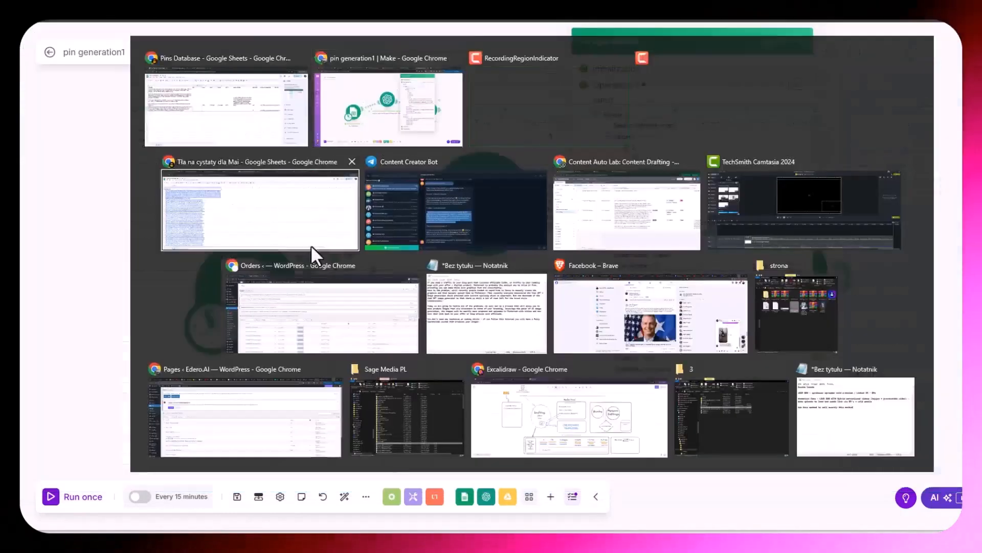
{"action": "left_click", "coordinate": [312, 246]}
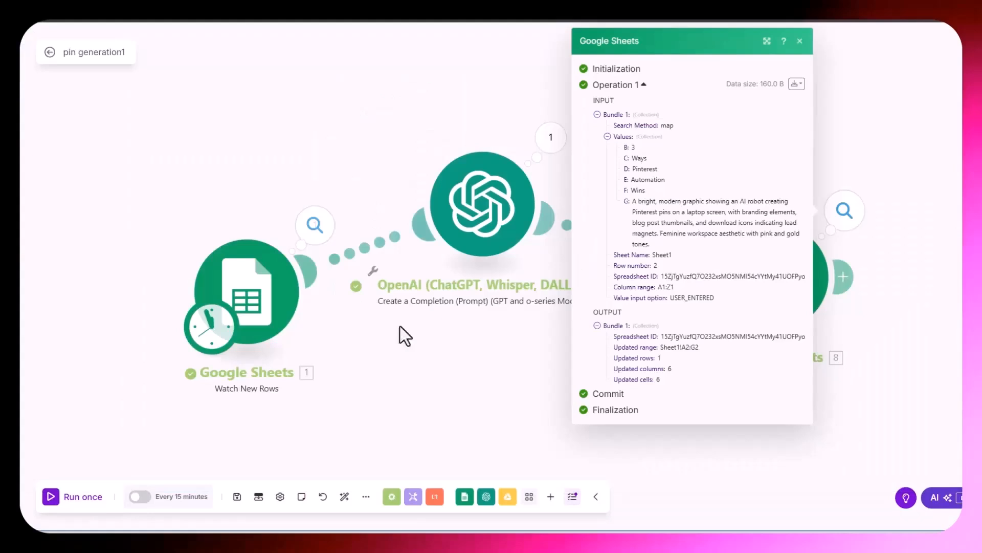
{"action": "left_click", "coordinate": [49, 496]}
Switch to the Pins Database and check the texts written for the second pin
{"action": "key", "text": "alt+Tab"}
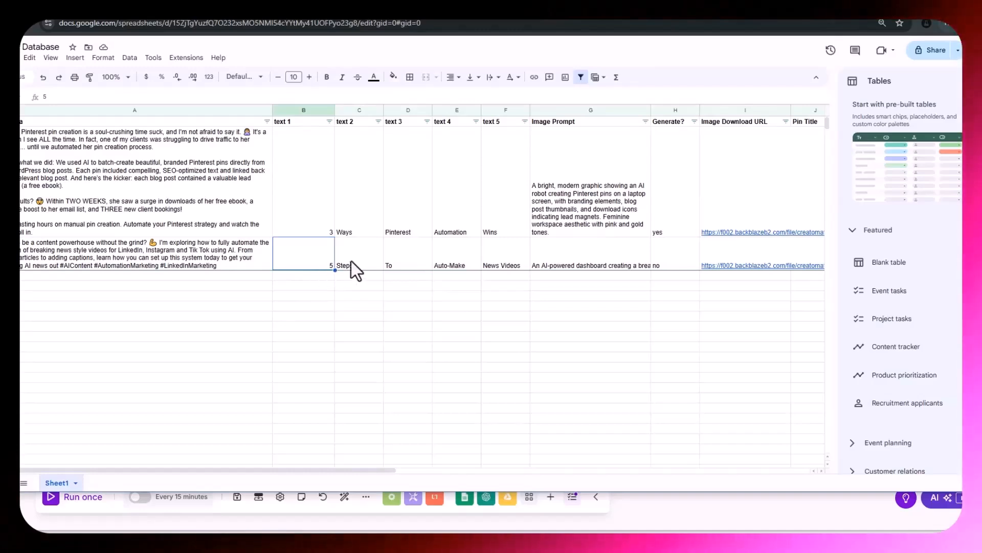
{"action": "left_click", "coordinate": [399, 261]}
{"action": "left_click", "coordinate": [446, 260]}
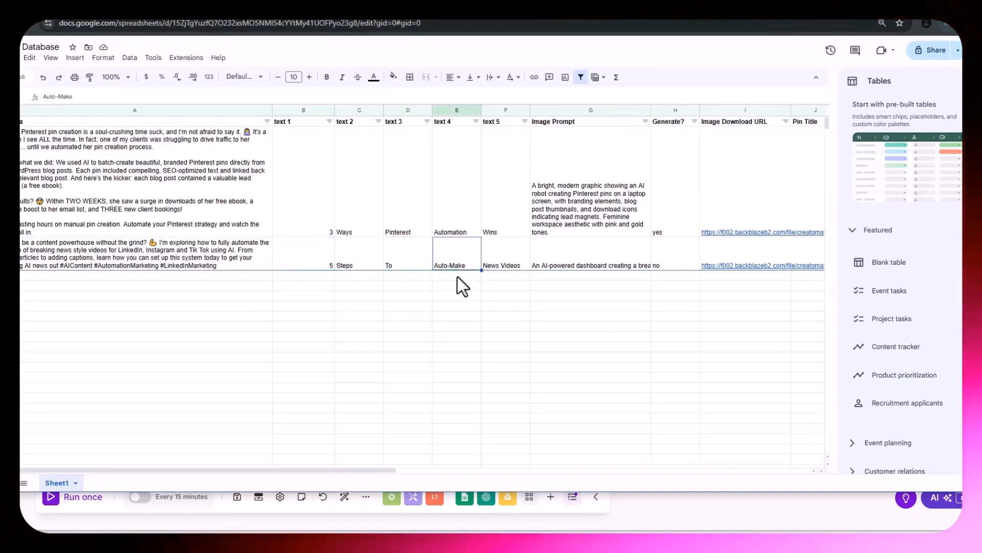
{"action": "left_click", "coordinate": [504, 271]}
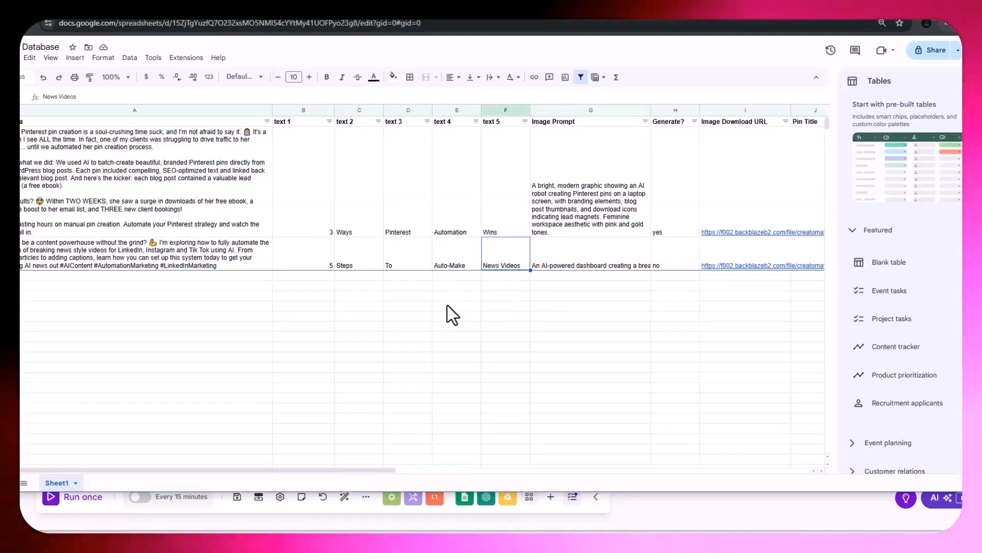
Review the first pin's texts and enter "Ea" in its text 2 cell
{"action": "left_click", "coordinate": [314, 226]}
{"action": "left_click", "coordinate": [449, 220]}
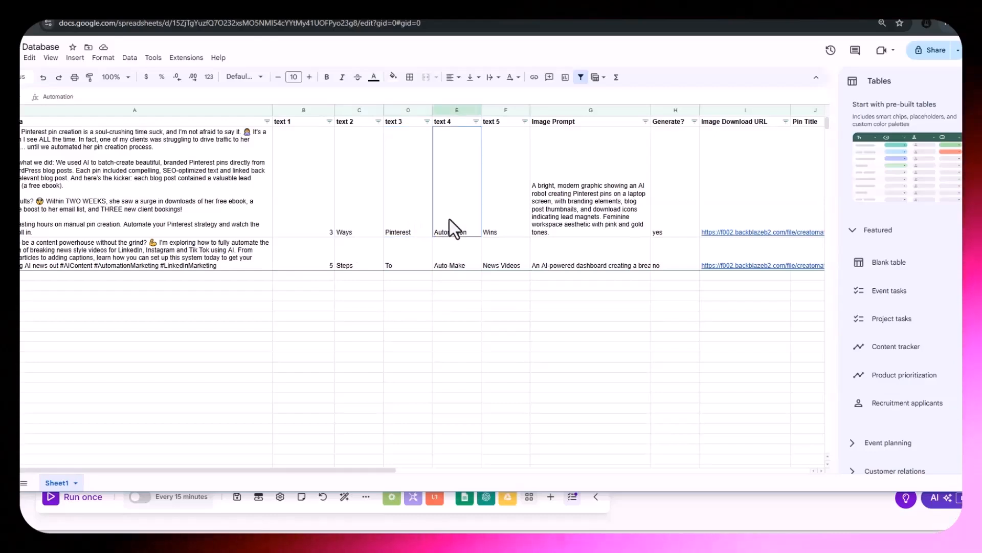
{"action": "left_click", "coordinate": [499, 217]}
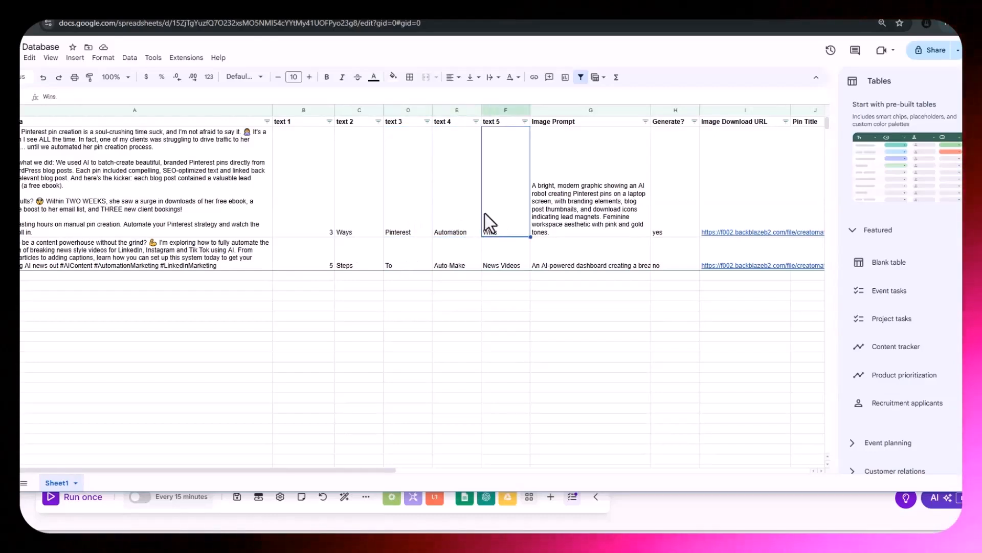
{"action": "double_click", "coordinate": [341, 134]}
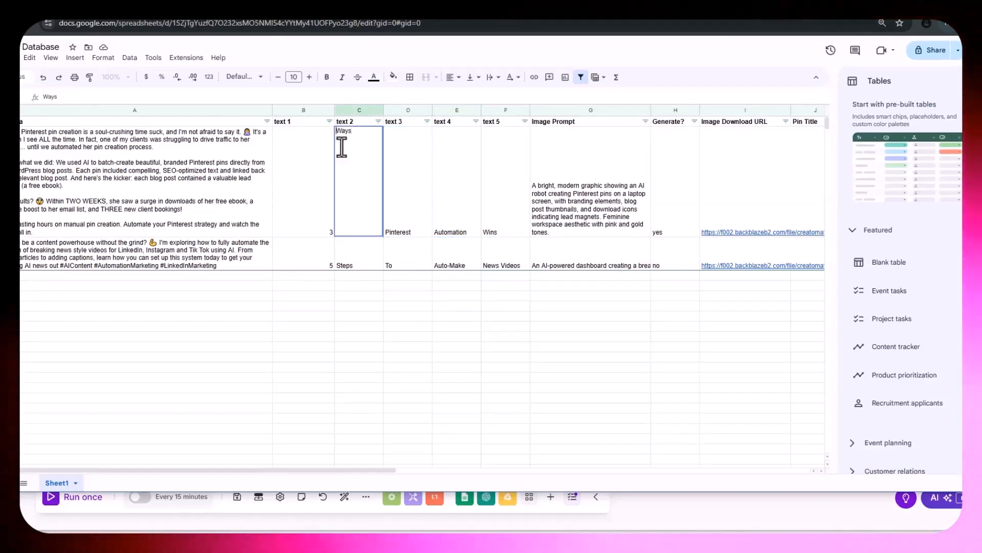
{"action": "type", "text": "Ea"}
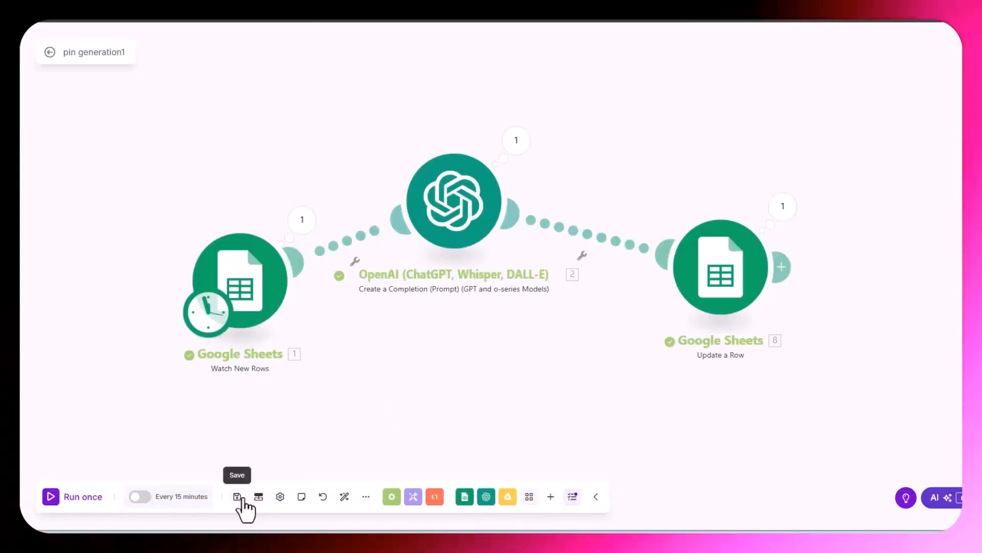
Save the pin generation1 scenario, return to the list of all scenarios and switch to the open Pin Render scenario
{"action": "left_click", "coordinate": [236, 496]}
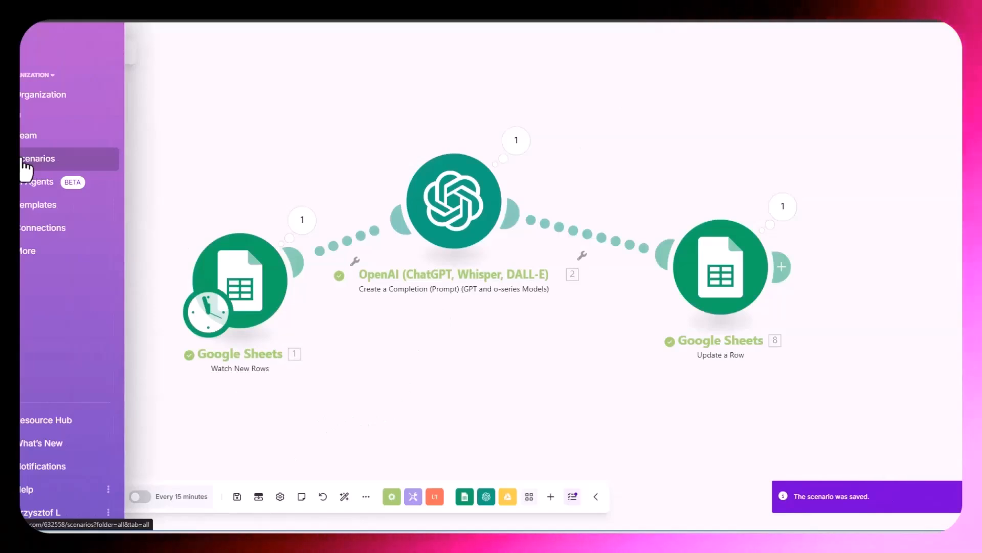
{"action": "left_click", "coordinate": [24, 167]}
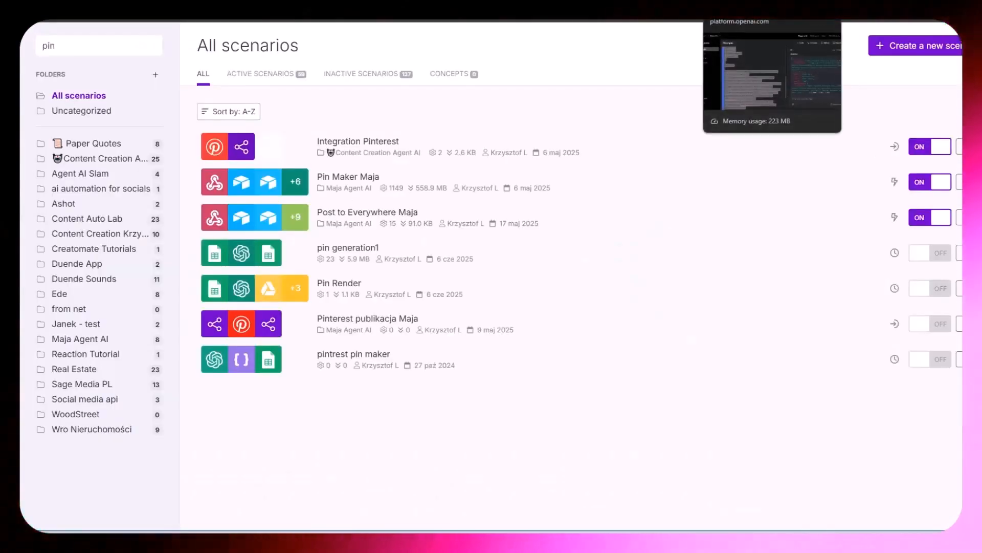
{"action": "left_click", "coordinate": [726, 14]}
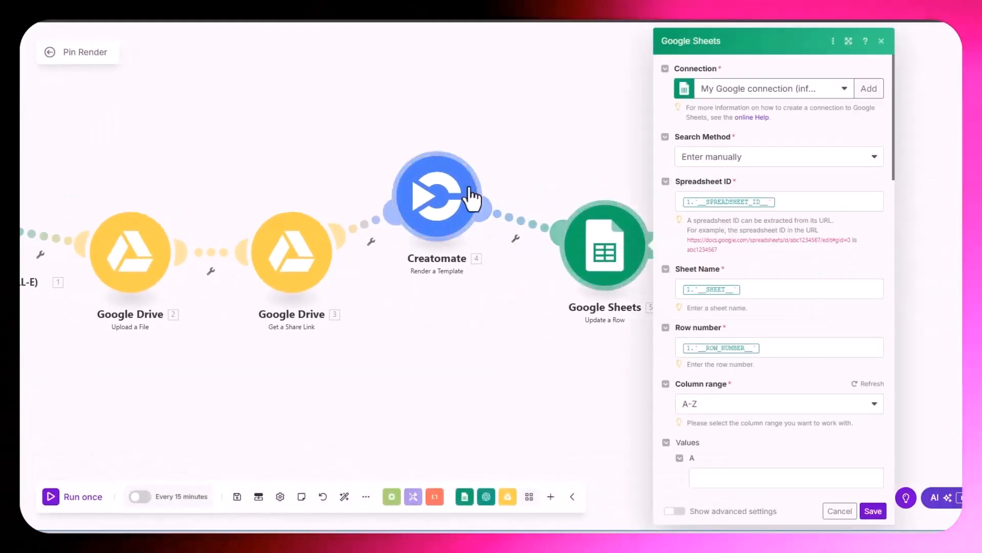
Clear the old spreadsheet mappings in the final Update a Row module and set its search method to Select from all
{"action": "left_click", "coordinate": [789, 199]}
{"action": "key", "text": "BackSpace"}
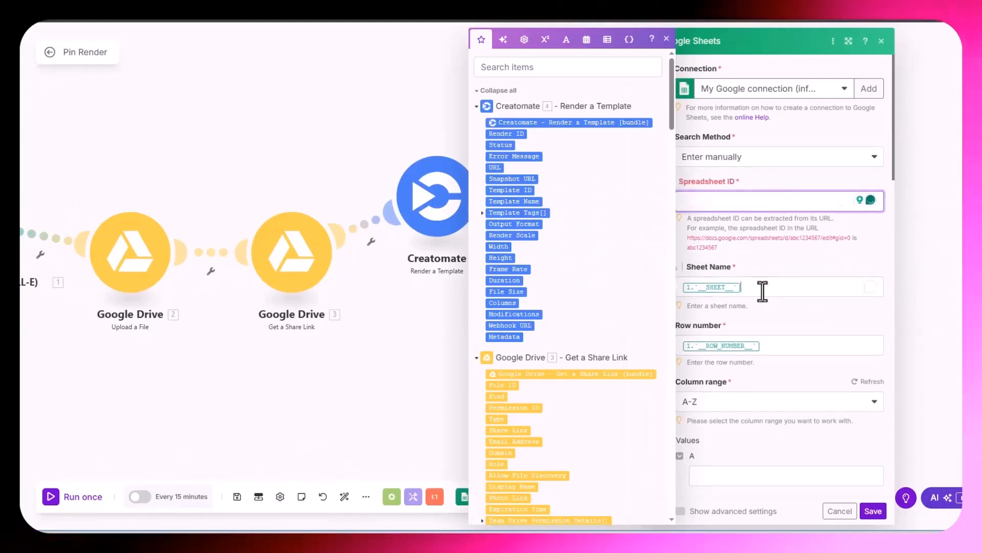
{"action": "left_click", "coordinate": [762, 290]}
{"action": "key", "text": "BackSpace"}
{"action": "left_click", "coordinate": [780, 366]}
{"action": "key", "text": "BackSpace"}
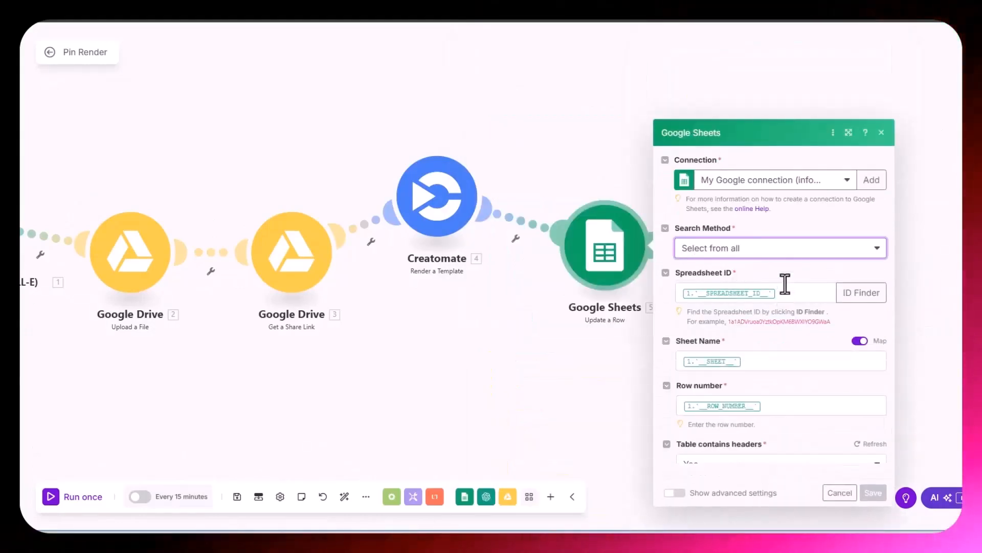
{"action": "left_click", "coordinate": [796, 206]}
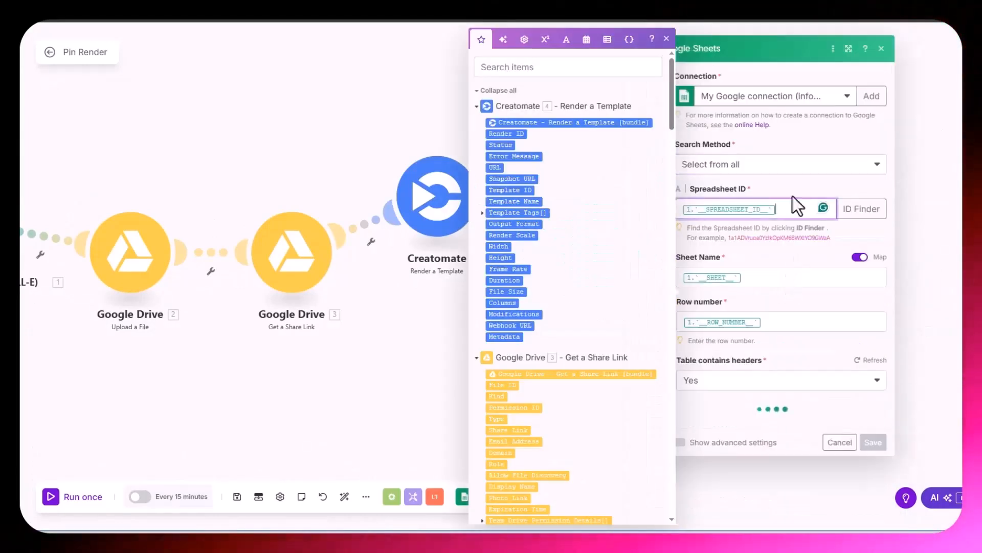
{"action": "key", "text": "BackSpace"}
{"action": "left_click", "coordinate": [779, 182]}
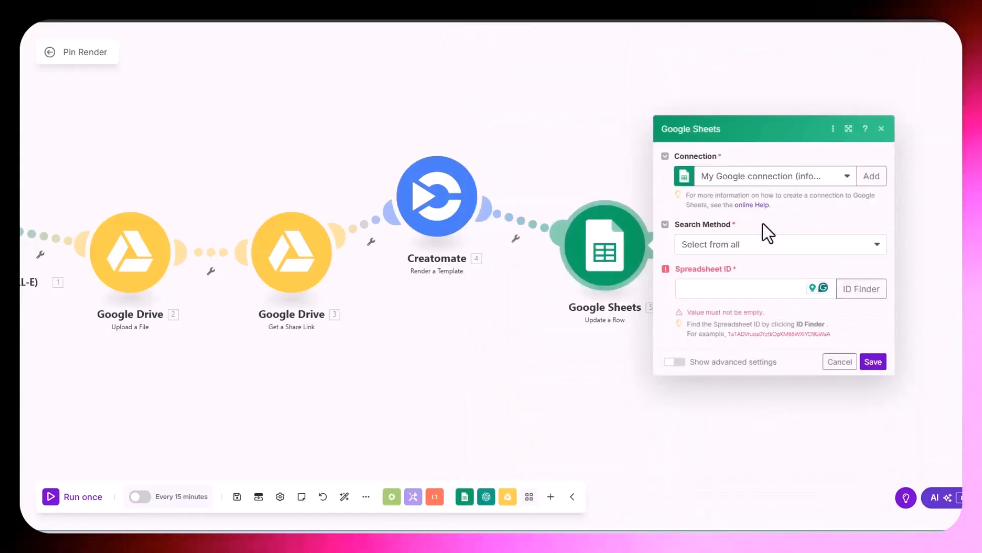
Set the Update a Row search method to Search by path and select Sheet1 of the Pins Database spreadsheet in My Drive
{"action": "left_click", "coordinate": [755, 246]}
{"action": "left_click", "coordinate": [726, 262]}
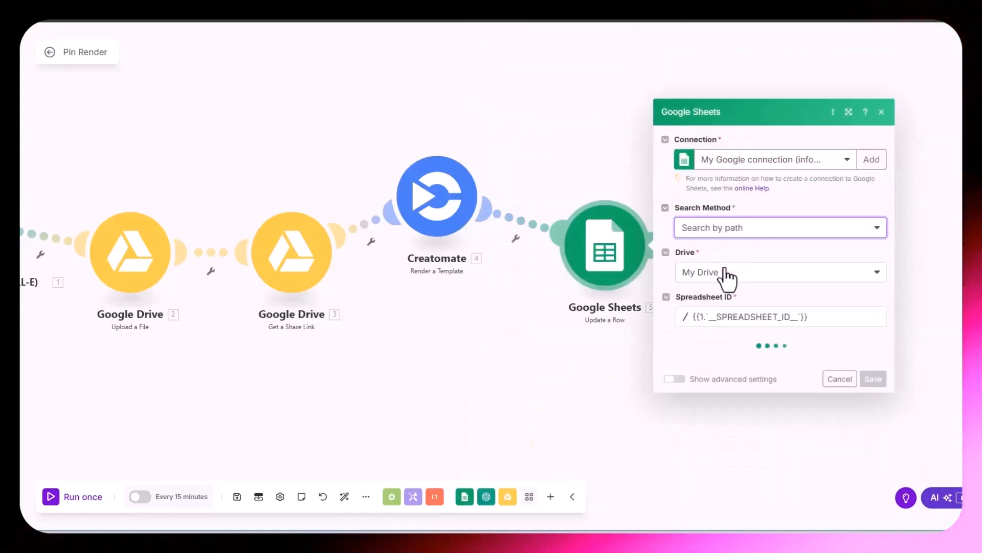
{"action": "left_click", "coordinate": [827, 309]}
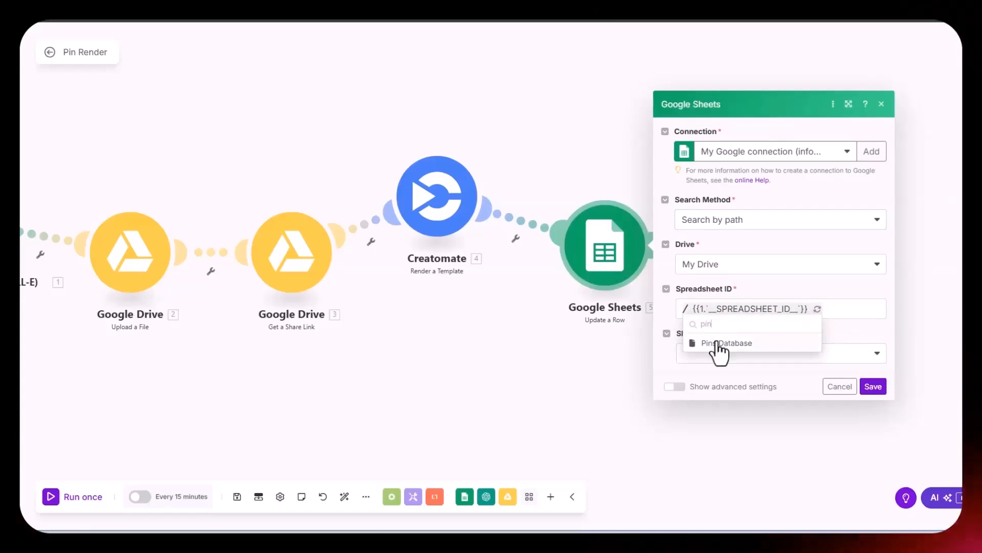
{"action": "left_click", "coordinate": [692, 345]}
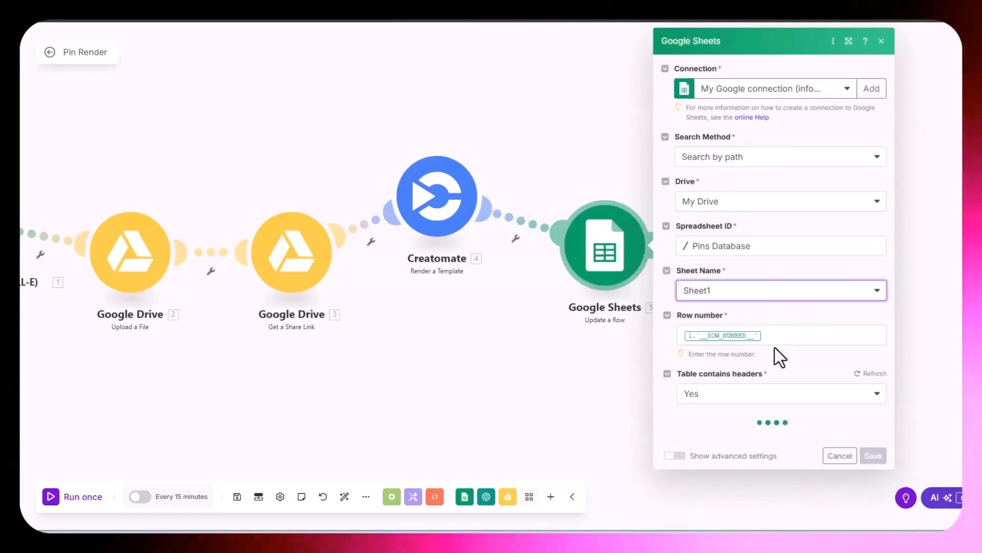
Replace the Row number mapping in Update a Row with the Row number from the Search Rows module
{"action": "left_click", "coordinate": [747, 335]}
{"action": "scroll", "coordinate": [581, 312], "scroll_direction": "down", "scroll_amount": 15}
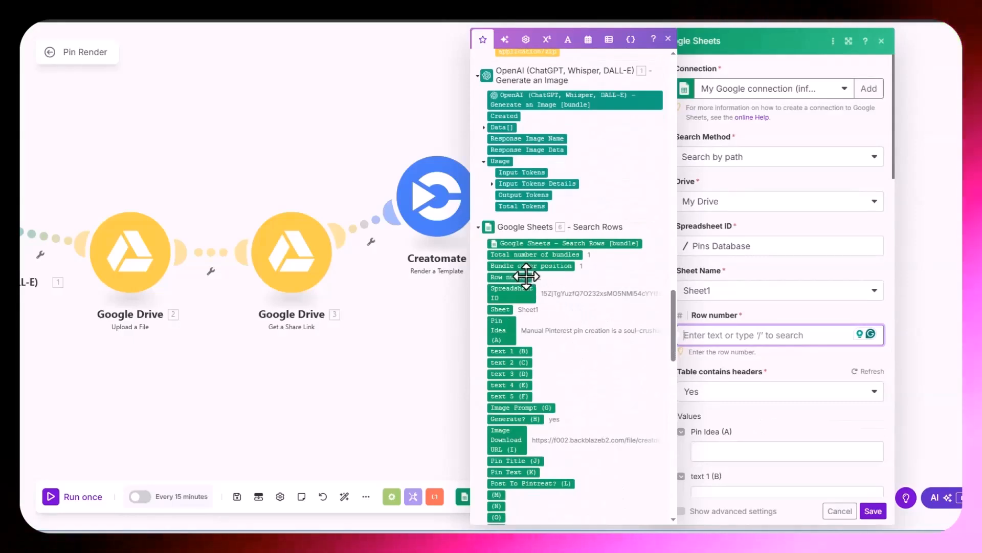
{"action": "left_click", "coordinate": [526, 277]}
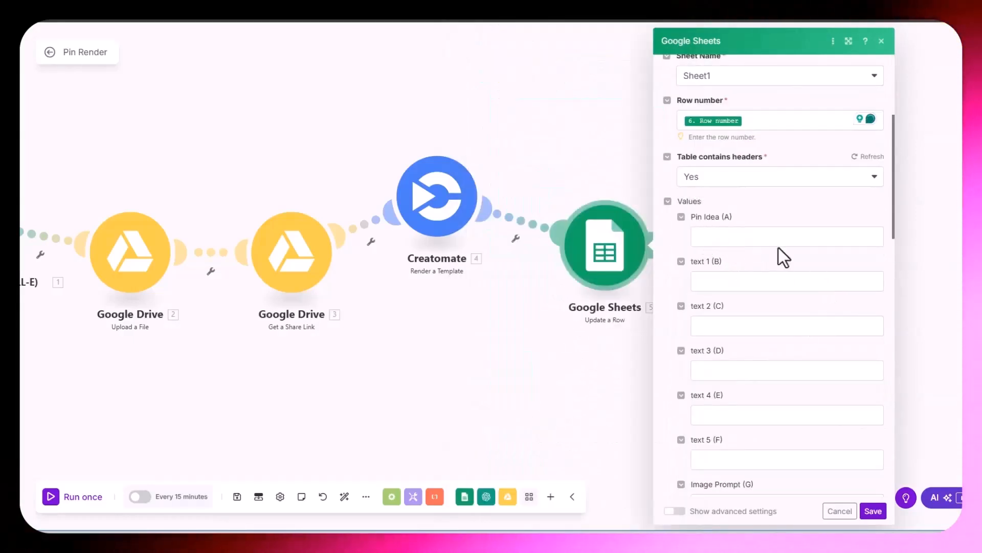
Map Image Download URL (I) in Update a Row to the URL output of the Creatomate render module
{"action": "scroll", "coordinate": [809, 337], "scroll_direction": "down", "scroll_amount": 4}
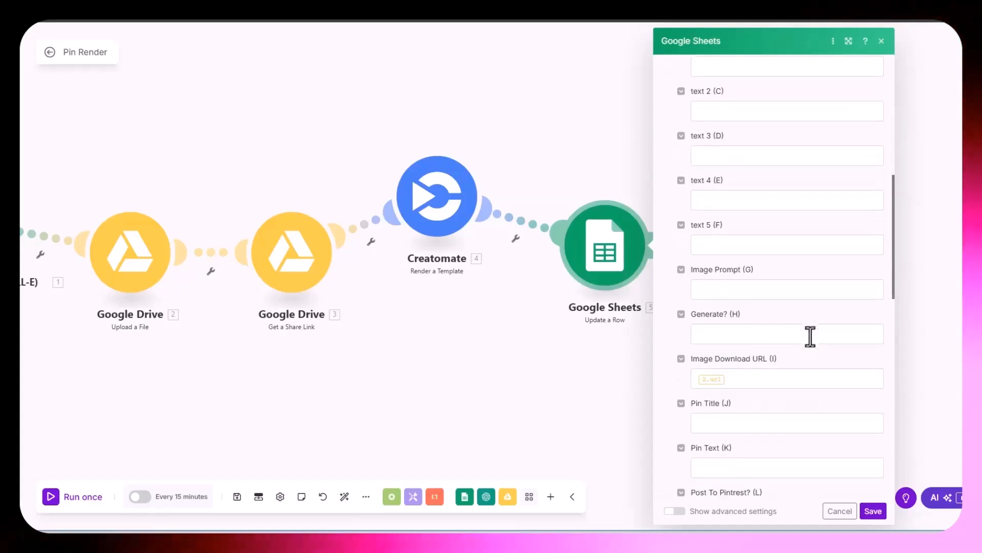
{"action": "scroll", "coordinate": [798, 323], "scroll_direction": "down", "scroll_amount": 2}
{"action": "left_click", "coordinate": [743, 267]}
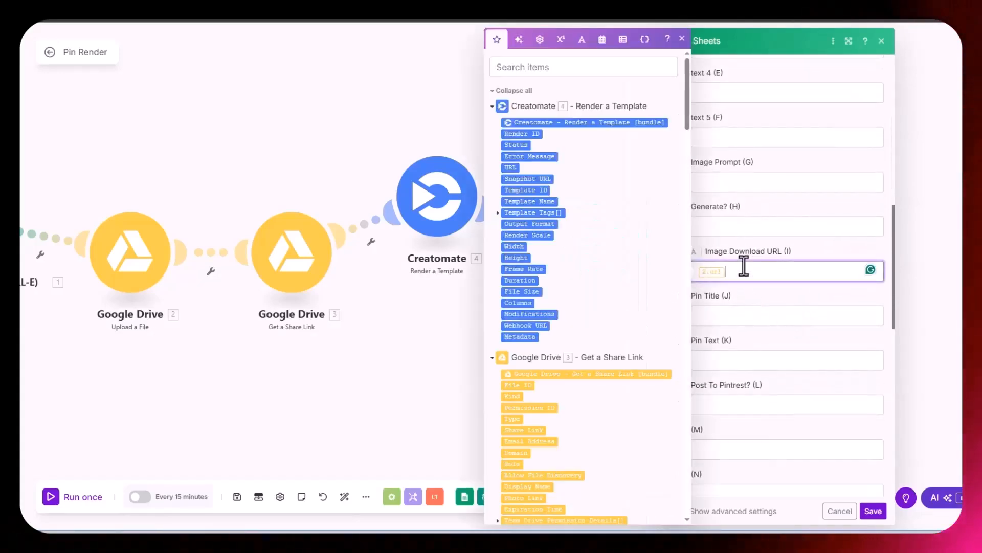
{"action": "key", "text": "BackSpace"}
{"action": "left_click", "coordinate": [510, 168]}
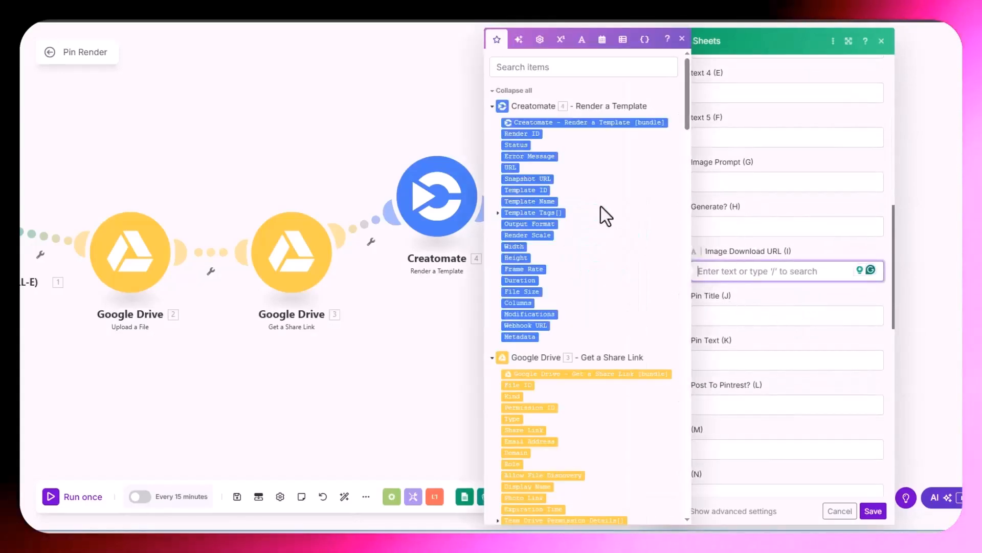
{"action": "left_click", "coordinate": [755, 301]}
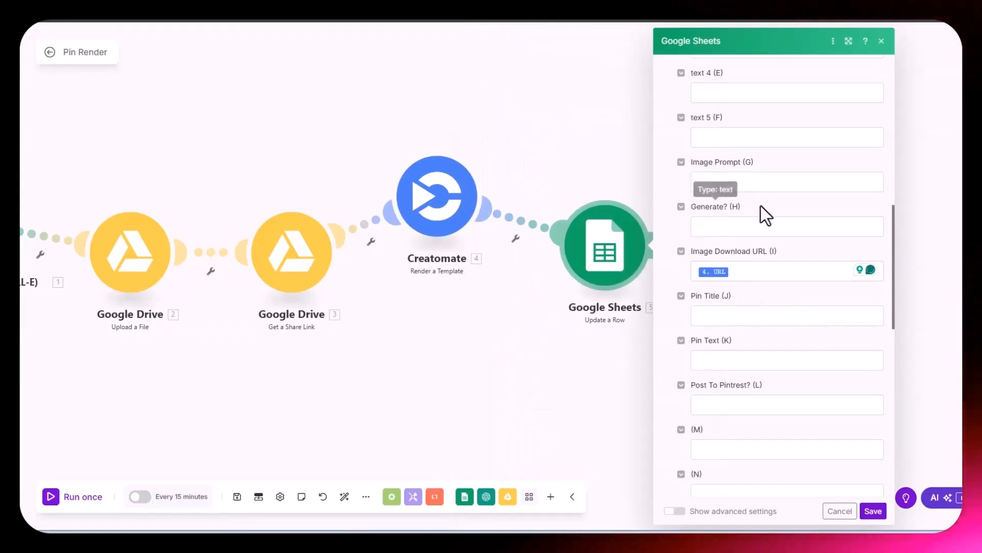
Set Generate? (H) to "Finished" and Post To Pintrest? (L) to "Waiting", then save the Update a Row module
{"action": "left_click", "coordinate": [702, 227]}
{"action": "type", "text": "Finished"}
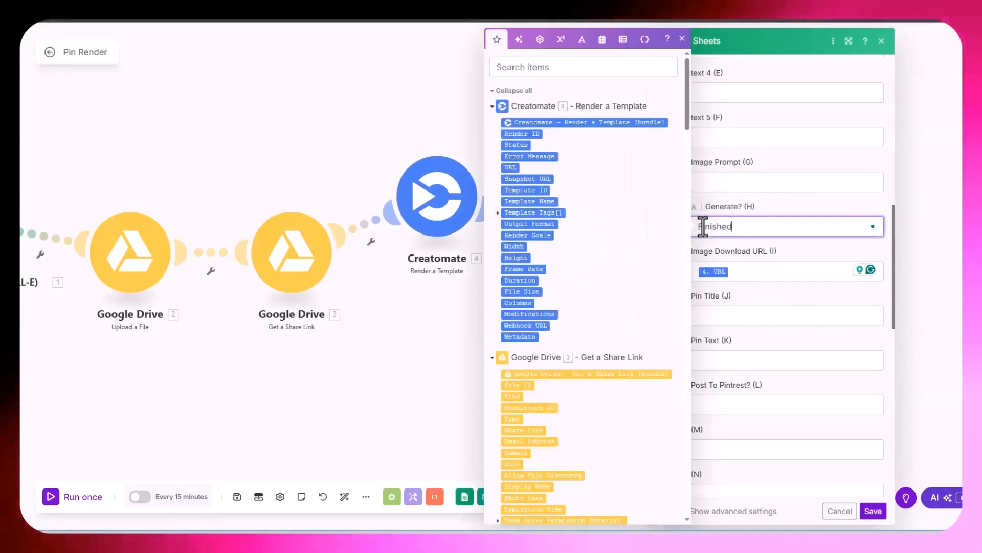
{"action": "scroll", "coordinate": [717, 293], "scroll_direction": "down", "scroll_amount": 2}
{"action": "left_click", "coordinate": [718, 297]}
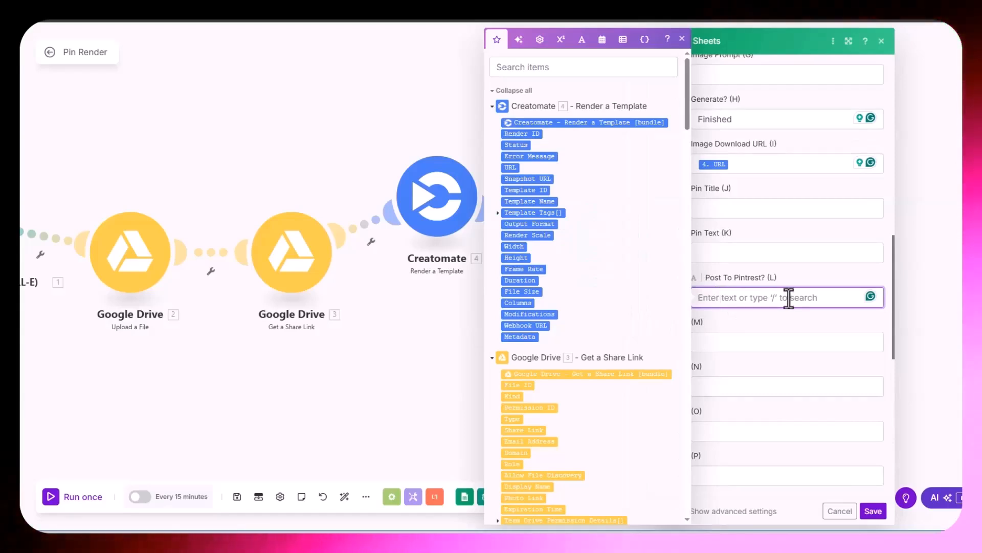
{"action": "type", "text": "Waiting"}
{"action": "left_click", "coordinate": [872, 511]}
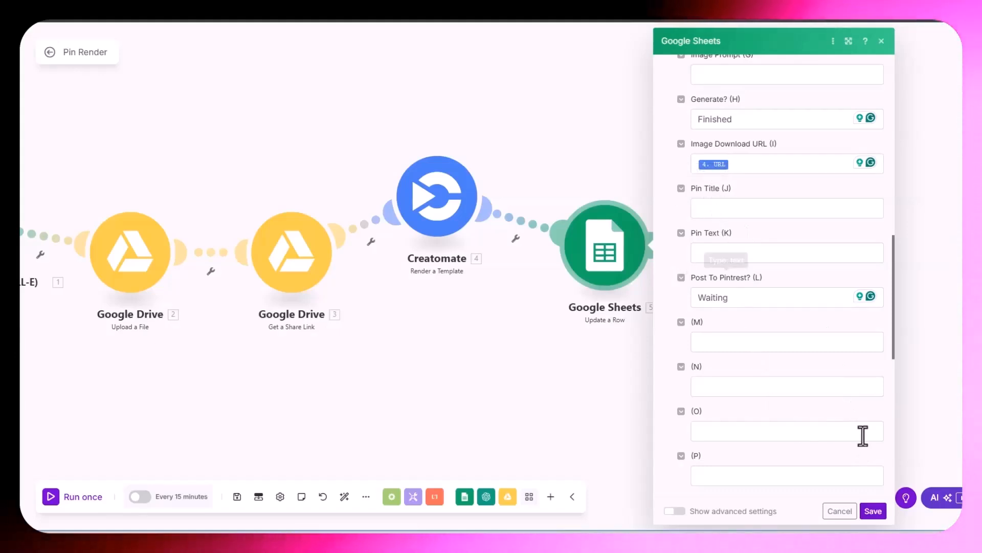
{"action": "left_click", "coordinate": [874, 511]}
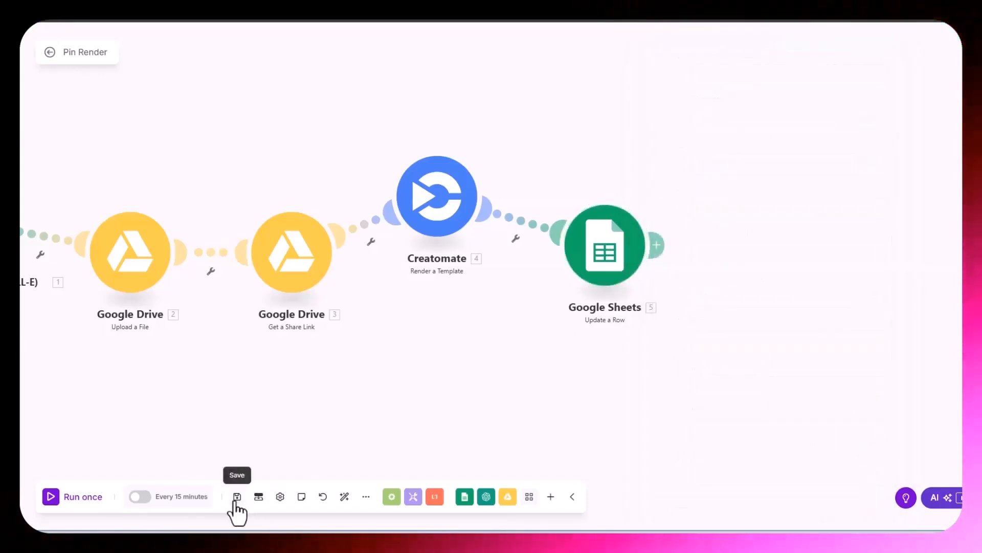
Switch to pin generation1 and, after checking the Pins Database columns, map column J of Update a Row to OpenAI's pin_title result
{"action": "left_click", "coordinate": [706, 21]}
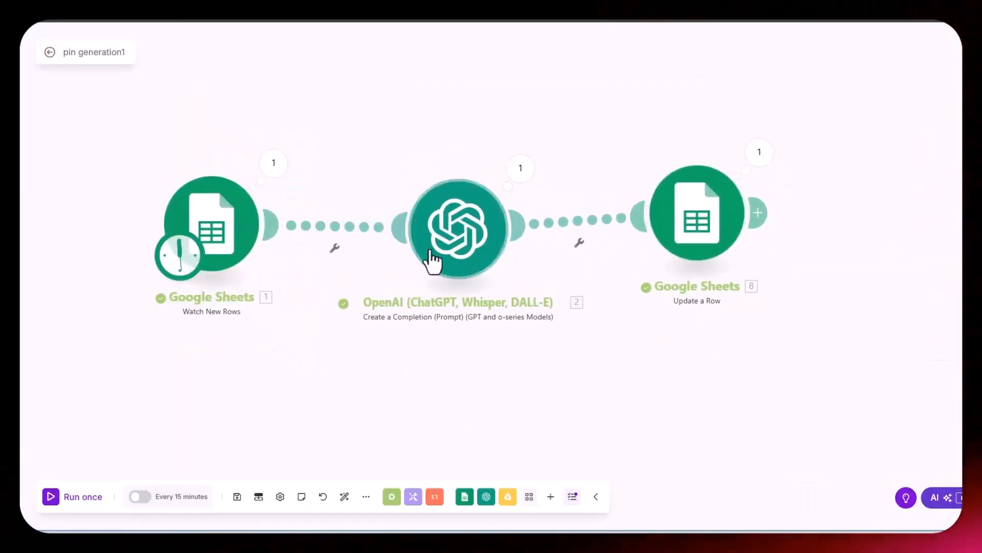
{"action": "left_click", "coordinate": [696, 220]}
{"action": "scroll", "coordinate": [879, 367], "scroll_direction": "down", "scroll_amount": 15}
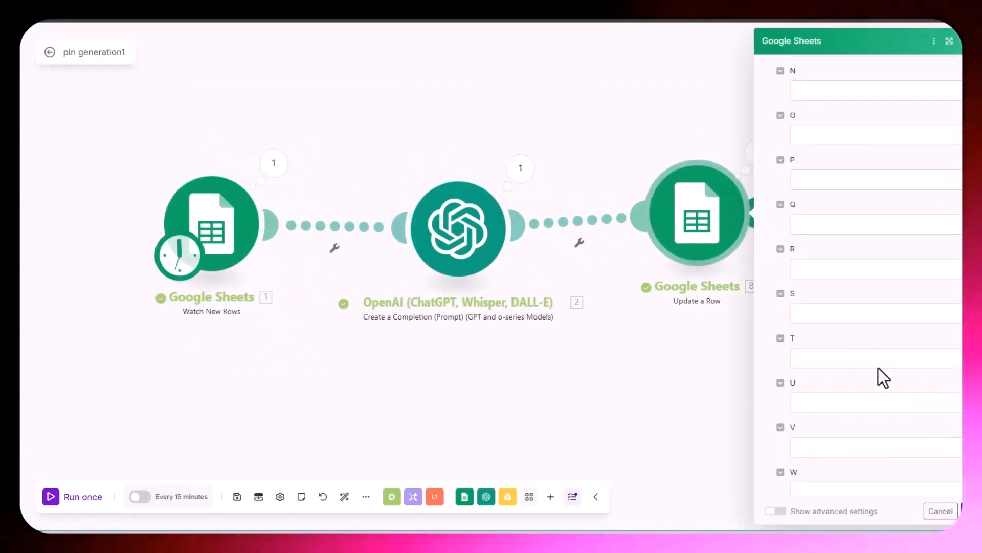
{"action": "scroll", "coordinate": [878, 367], "scroll_direction": "up", "scroll_amount": 5}
{"action": "scroll", "coordinate": [878, 369], "scroll_direction": "down", "scroll_amount": 8}
{"action": "scroll", "coordinate": [878, 368], "scroll_direction": "up", "scroll_amount": 5}
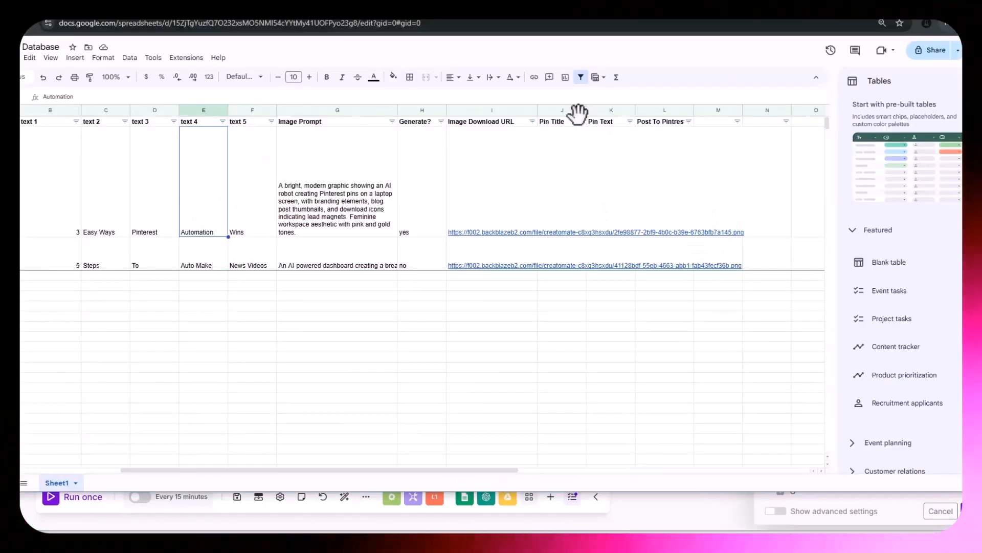
{"action": "left_click", "coordinate": [563, 110]}
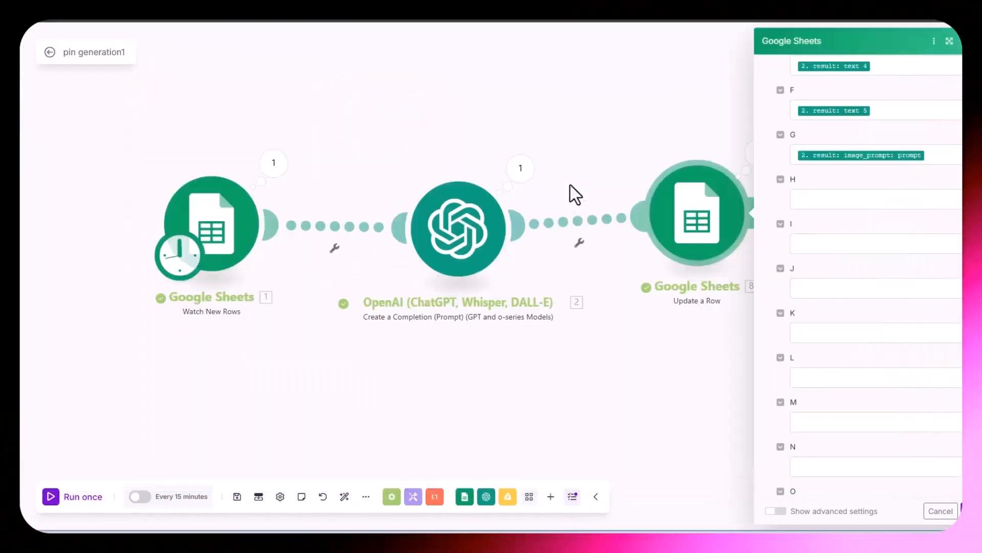
{"action": "left_click", "coordinate": [814, 289]}
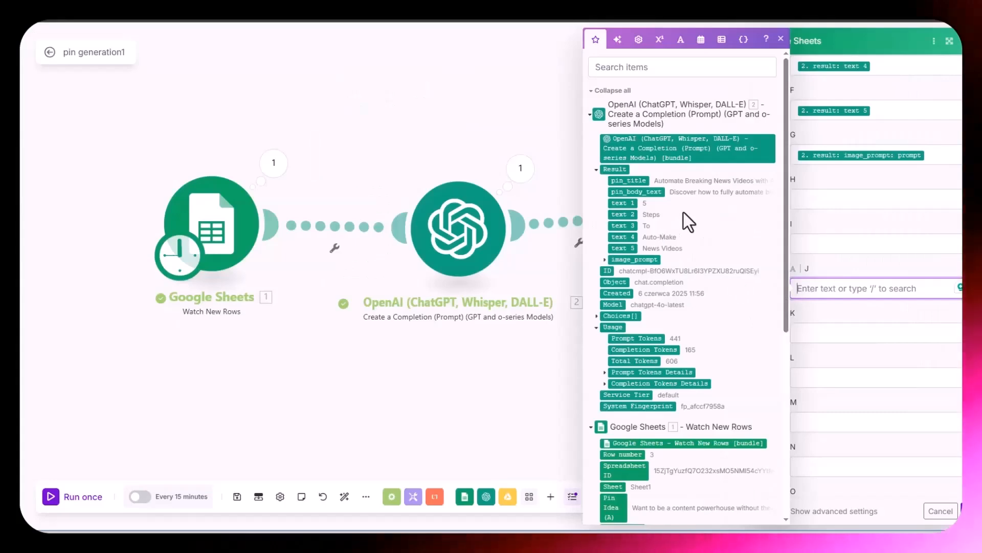
{"action": "left_click", "coordinate": [629, 180]}
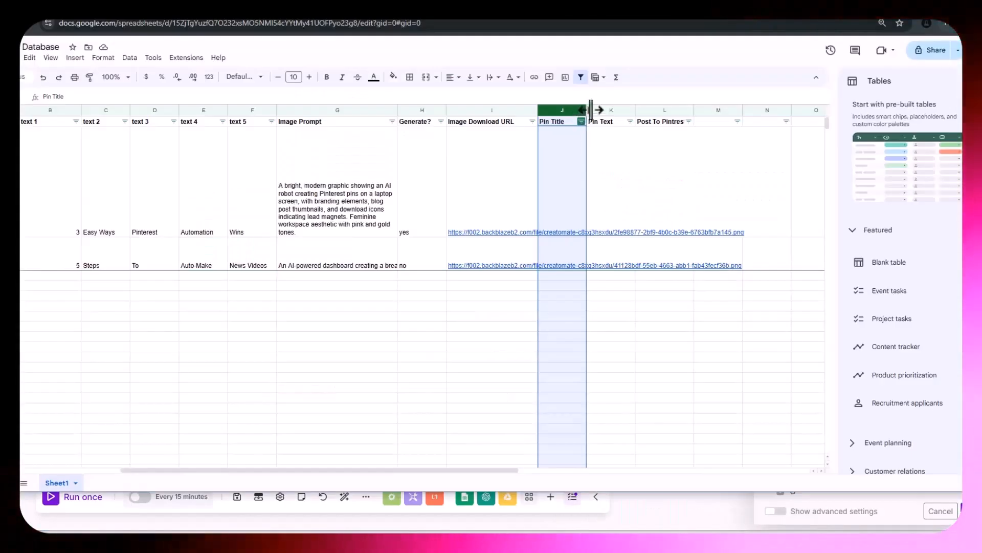
Check the Pin Text column in the Pins Database, map column K to OpenAI's pin_body_text, and save the module and scenario
{"action": "left_click", "coordinate": [613, 109]}
{"action": "key", "text": "alt+Tab"}
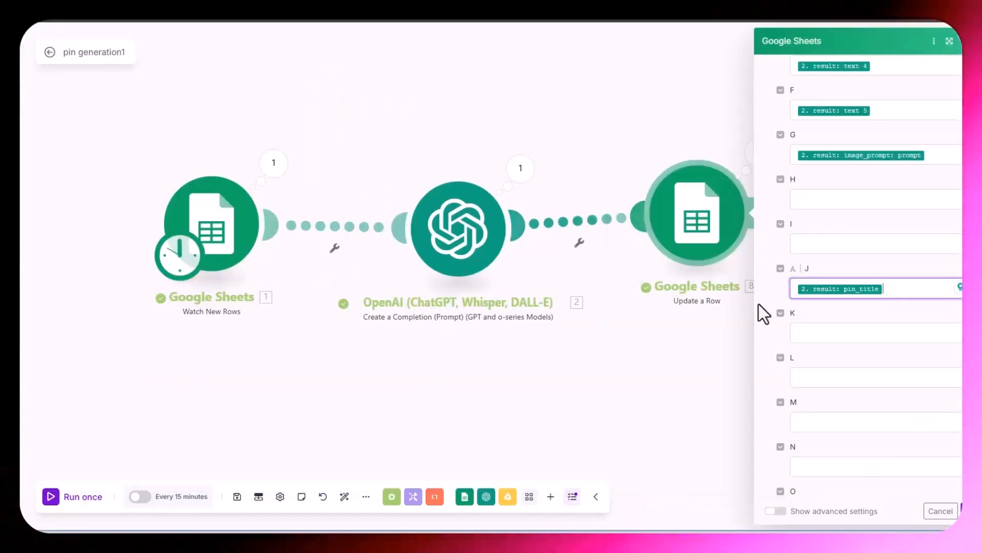
{"action": "left_click", "coordinate": [814, 333]}
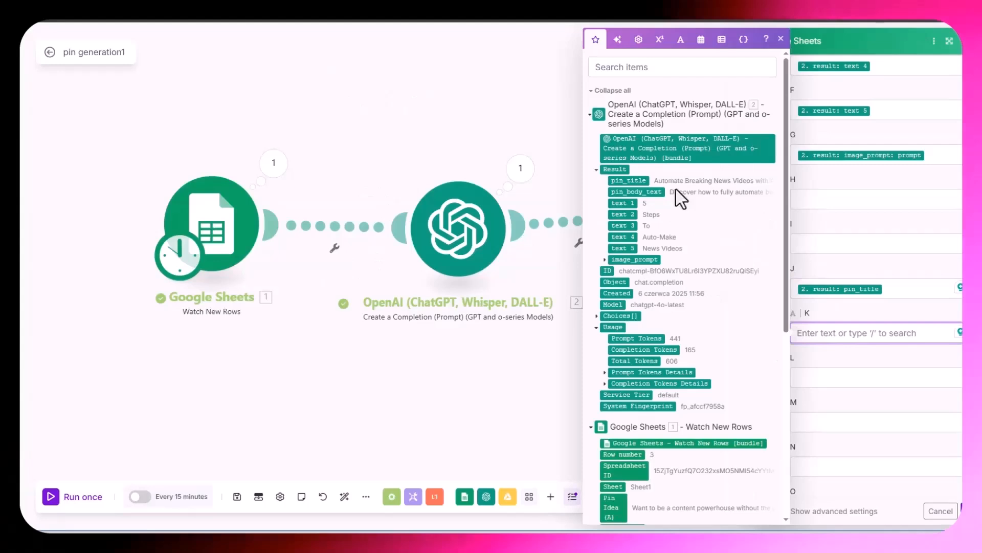
{"action": "left_click", "coordinate": [637, 191]}
{"action": "left_click", "coordinate": [893, 317]}
{"action": "scroll", "coordinate": [915, 410], "scroll_direction": "down", "scroll_amount": 6}
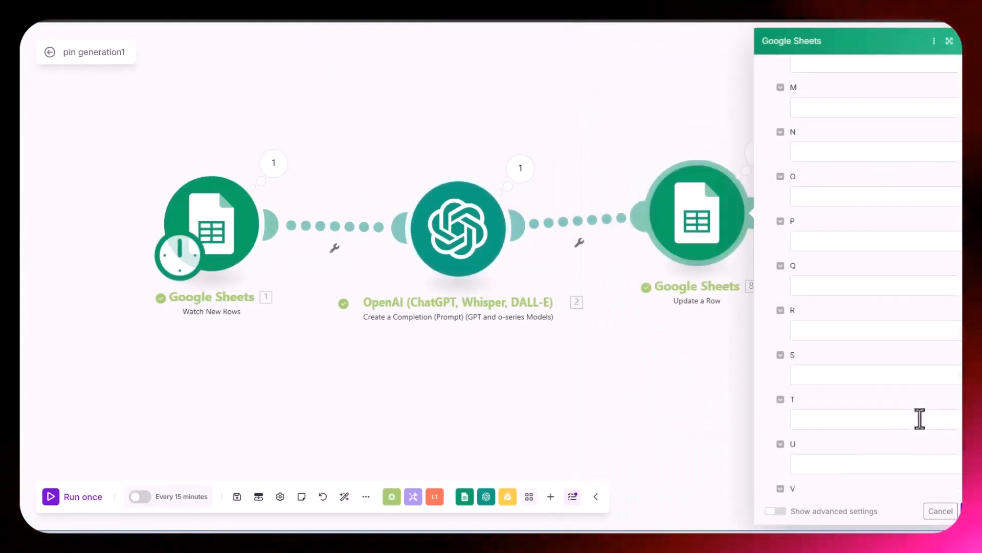
{"action": "left_click", "coordinate": [969, 511]}
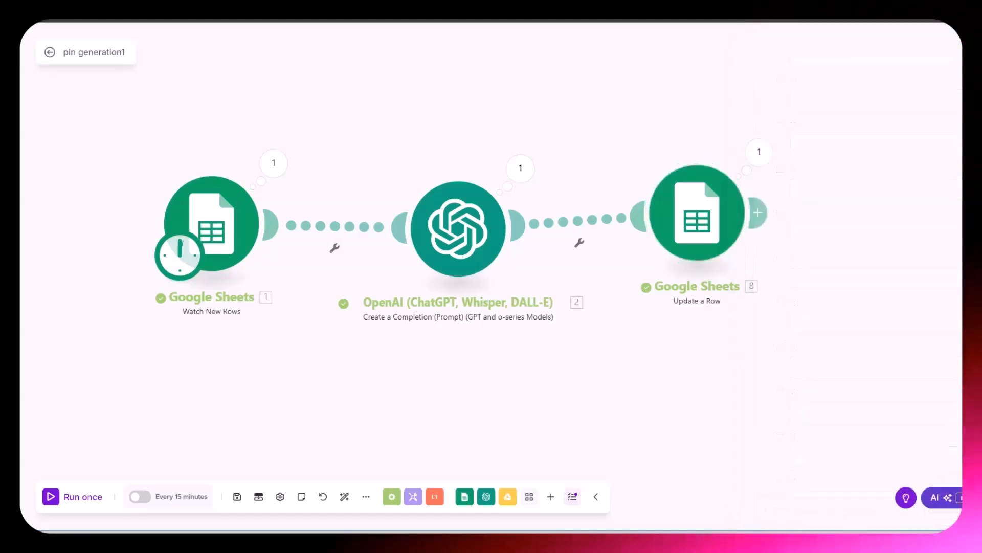
{"action": "left_click", "coordinate": [237, 496]}
Set the Watch New Rows trigger's starting point to All
{"action": "right_click", "coordinate": [205, 202]}
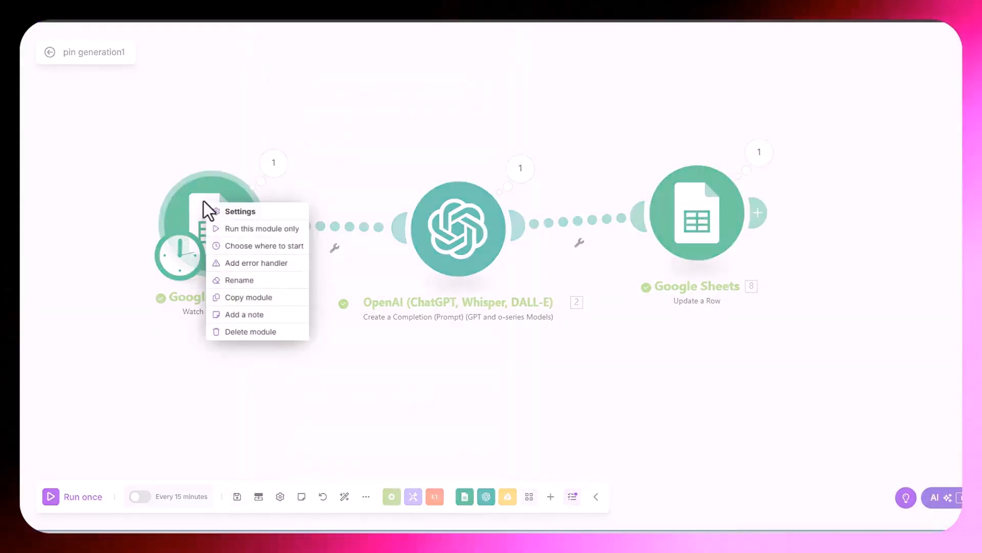
{"action": "left_click", "coordinate": [252, 248]}
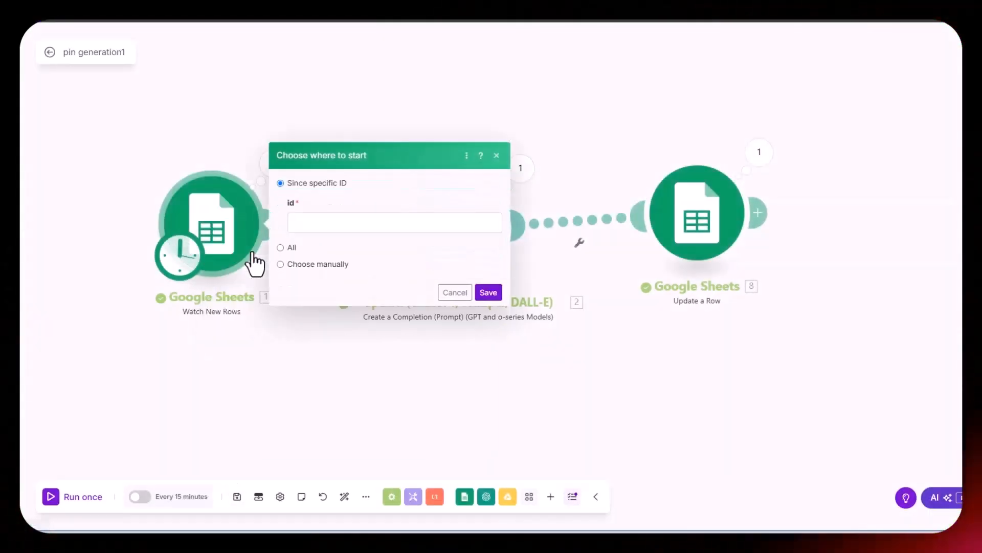
{"action": "left_click", "coordinate": [281, 248]}
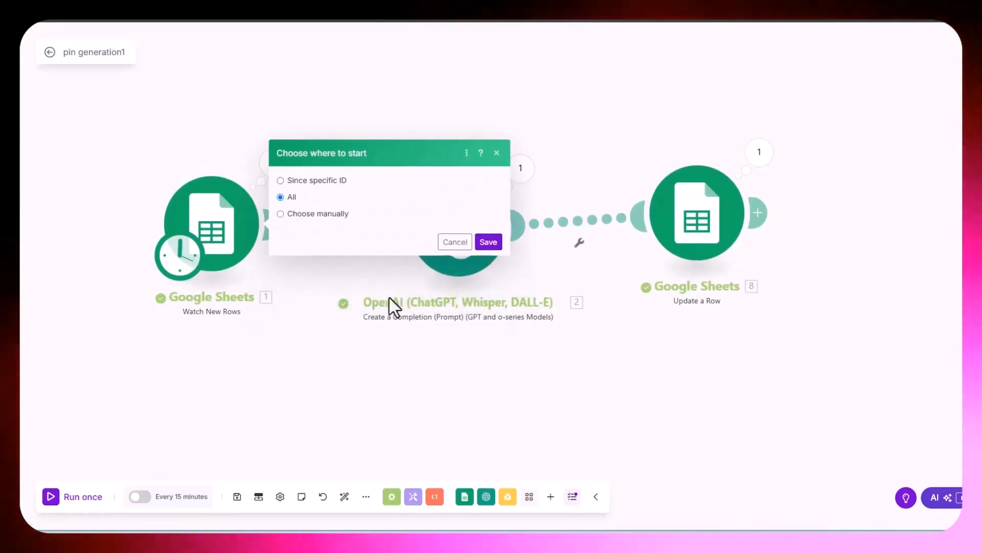
{"action": "left_click", "coordinate": [488, 242]}
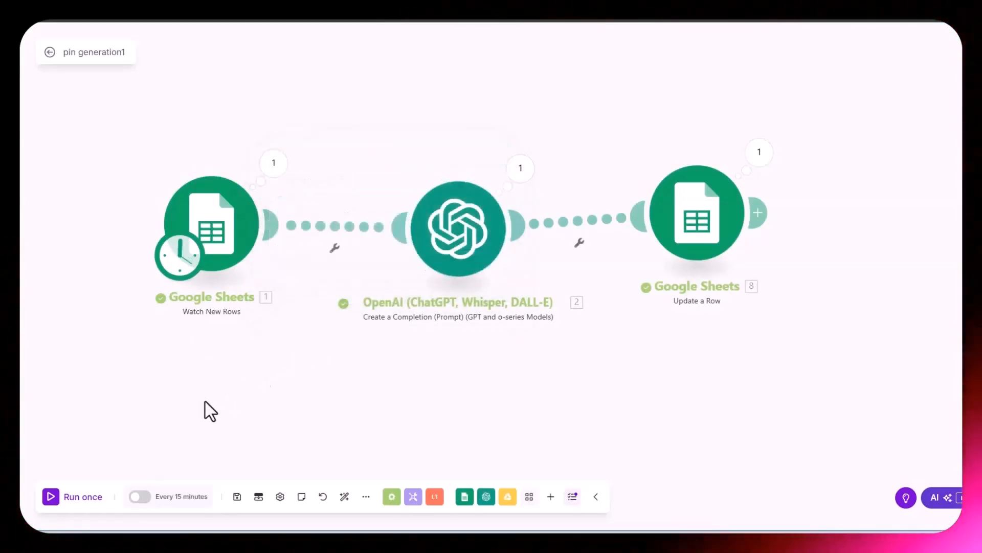
Set the Watch New Rows trigger's limit to 2, save the module and run the pin generation1 scenario once
{"action": "right_click", "coordinate": [210, 220]}
{"action": "left_click", "coordinate": [211, 219]}
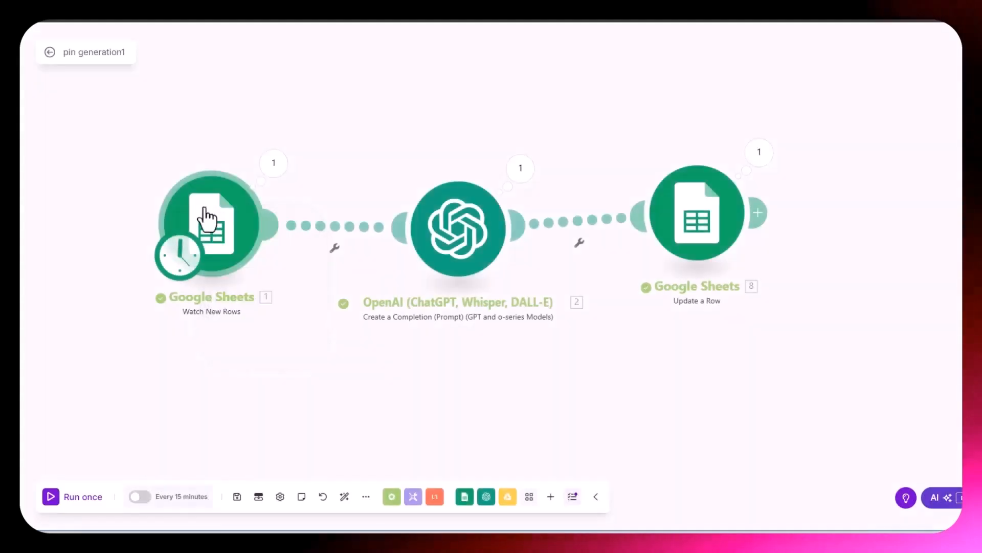
{"action": "left_click", "coordinate": [319, 438]}
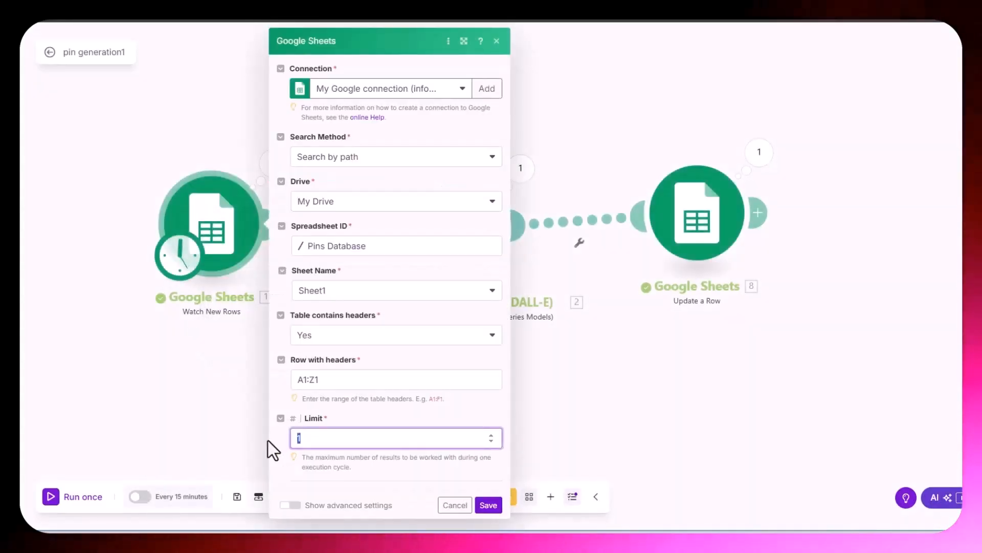
{"action": "key", "text": "BackSpace"}
{"action": "type", "text": "2"}
{"action": "left_click", "coordinate": [487, 505]}
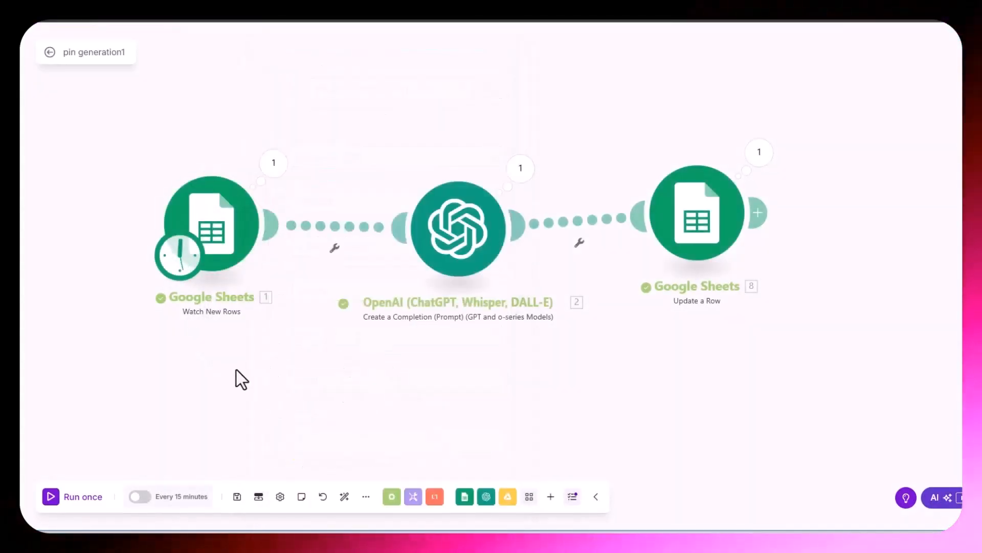
{"action": "left_click", "coordinate": [49, 497]}
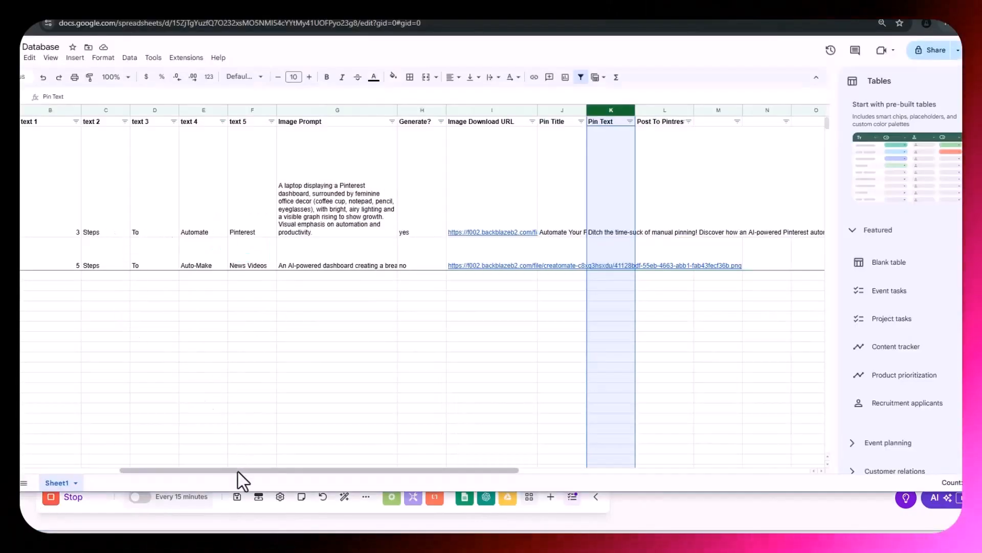
Review the generated texts and image prompts in the Pins Database, and set Generate? to "yes" for the second pin row
{"action": "left_click_drag", "start_coordinate": [238, 471], "coordinate": [66, 452]}
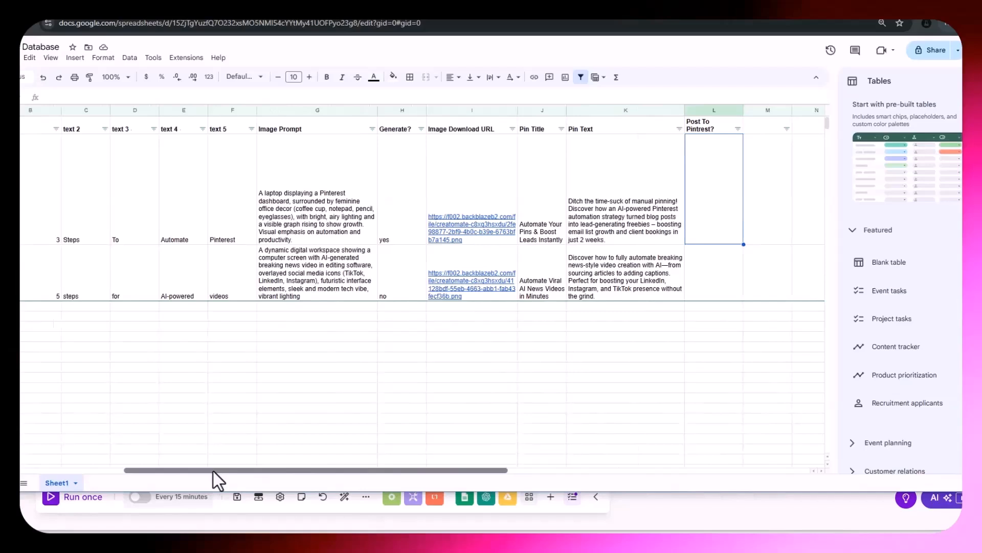
{"action": "left_click_drag", "start_coordinate": [213, 471], "coordinate": [118, 474]}
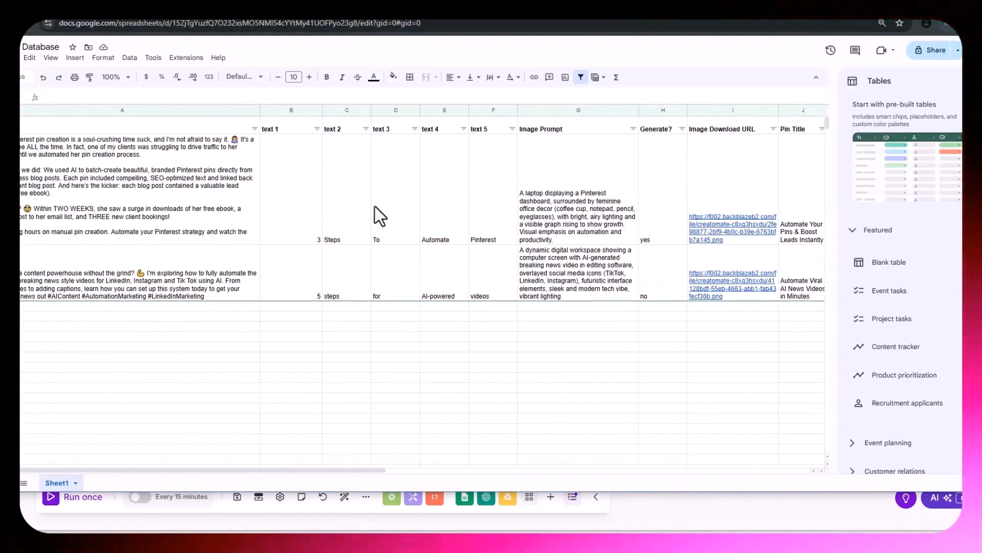
{"action": "left_click", "coordinate": [370, 222]}
{"action": "left_click", "coordinate": [457, 220]}
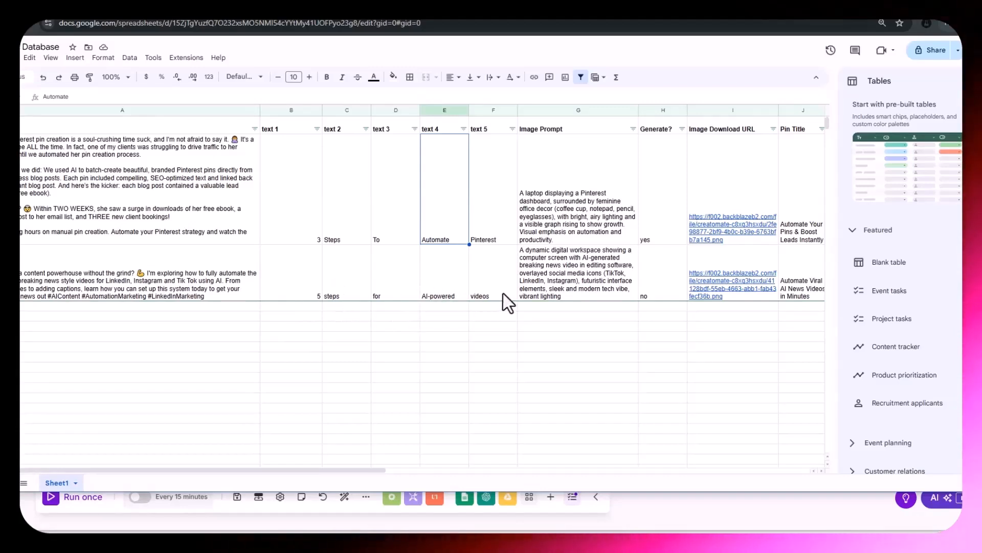
{"action": "left_click", "coordinate": [574, 220]}
{"action": "left_click", "coordinate": [588, 279]}
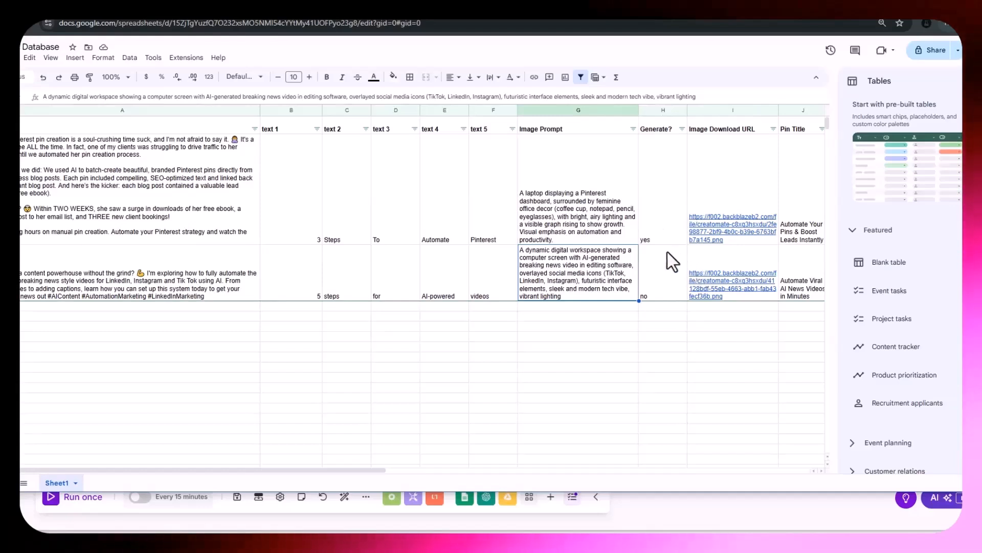
{"action": "left_click", "coordinate": [655, 271]}
{"action": "type", "text": "yes"}
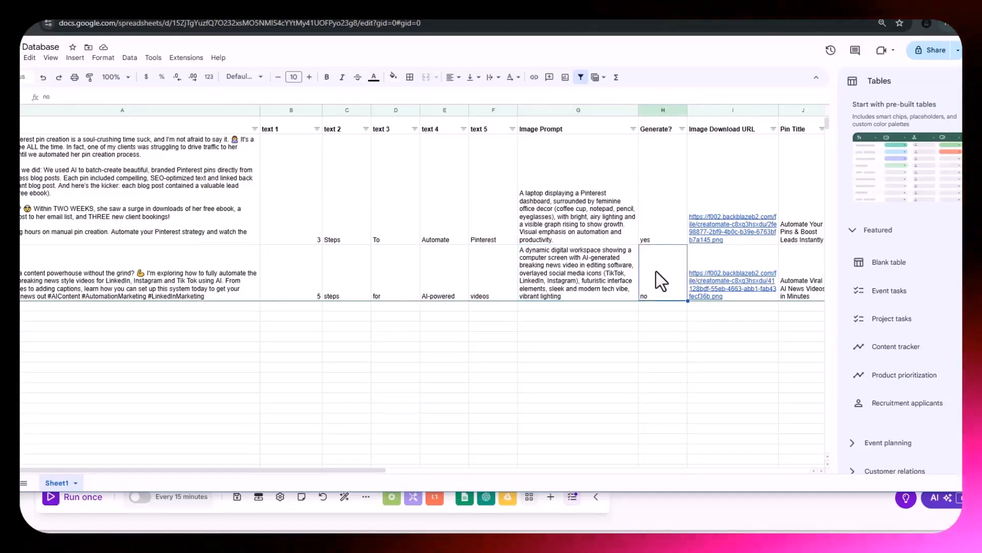
{"action": "left_click", "coordinate": [594, 355]}
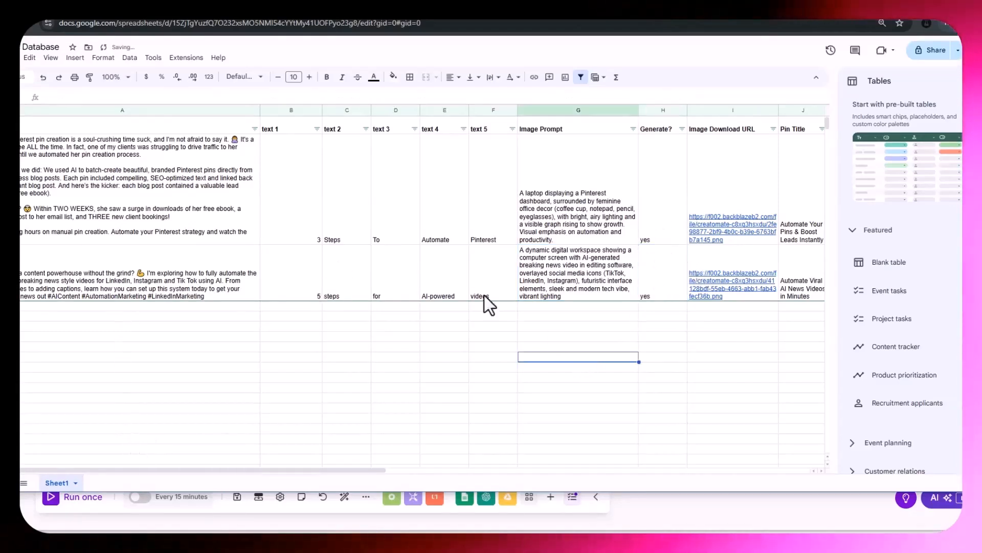
{"action": "left_click_drag", "start_coordinate": [662, 205], "coordinate": [670, 280]}
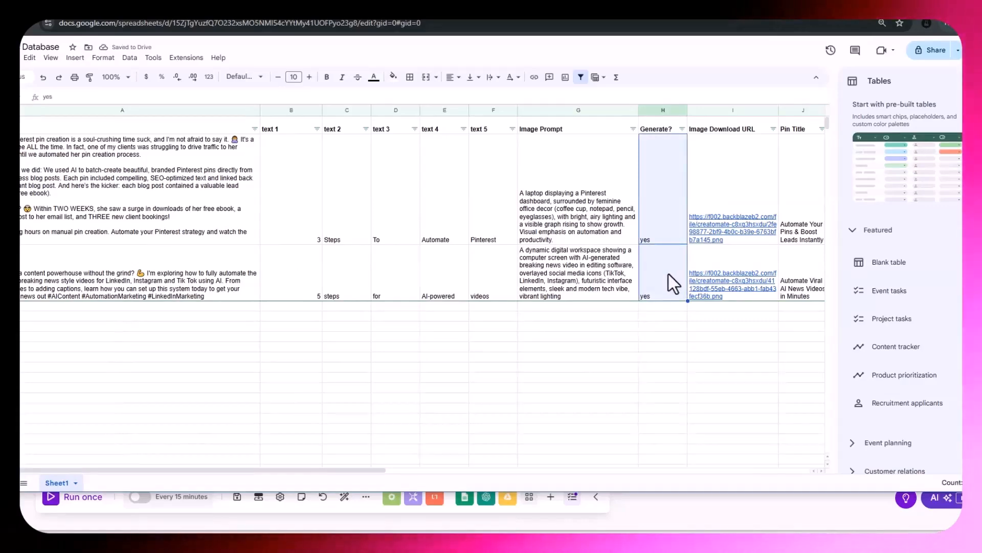
{"action": "scroll", "coordinate": [668, 274], "scroll_direction": "down", "scroll_amount": 1}
{"action": "left_click_drag", "start_coordinate": [688, 247], "coordinate": [691, 417]}
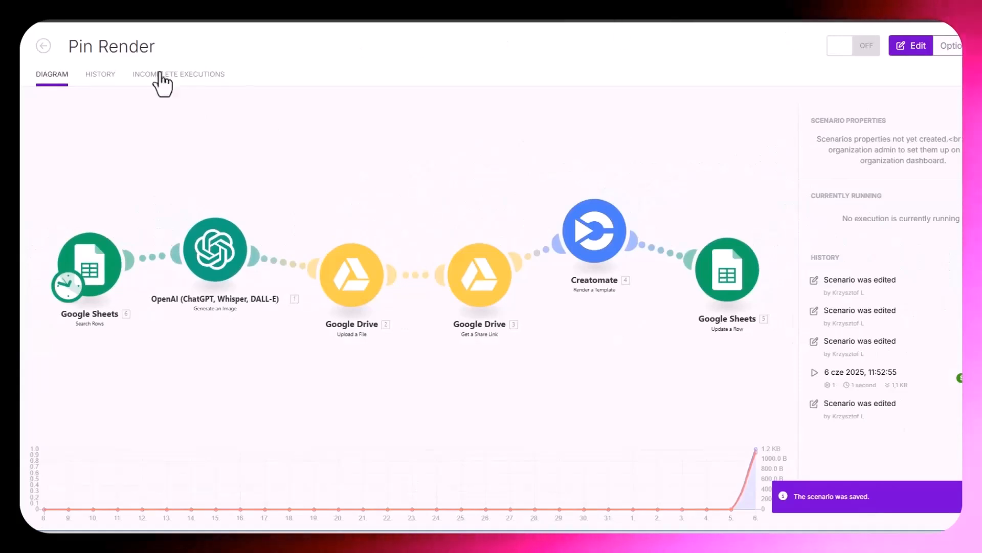
Go from Pin Render to the scenario list and create a new scenario starting with a Google Sheets Search Rows module
{"action": "left_click", "coordinate": [29, 162]}
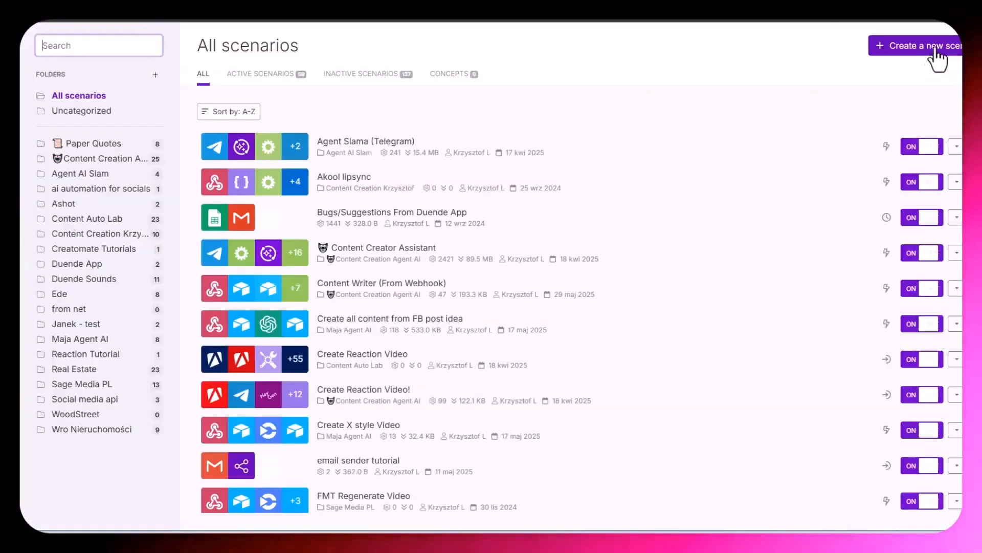
{"action": "left_click", "coordinate": [945, 47]}
{"action": "left_click", "coordinate": [537, 241]}
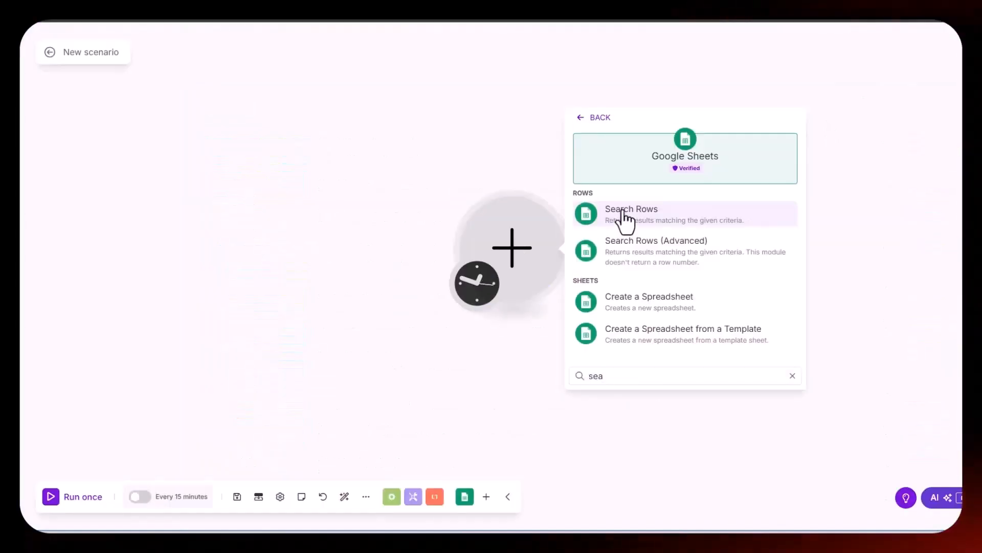
{"action": "left_click", "coordinate": [623, 219]}
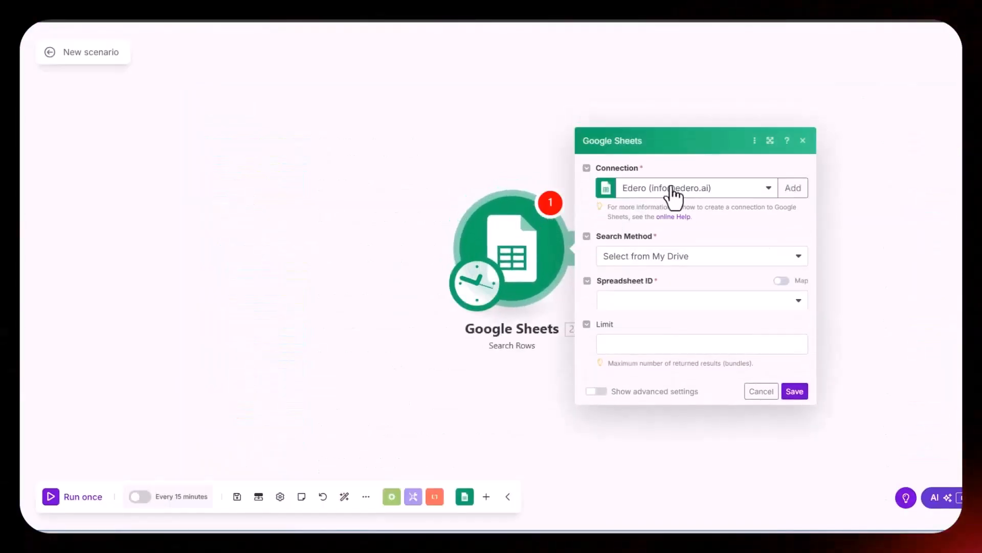
Give Search Rows the content-automation Google connection and set it to Sheet1 of the Pins Database spreadsheet
{"action": "left_click", "coordinate": [709, 174]}
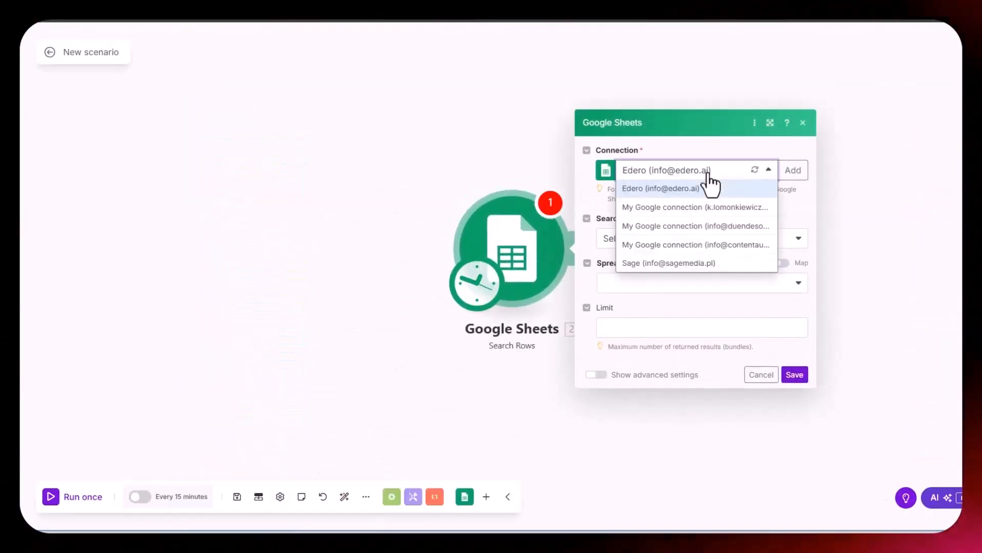
{"action": "left_click", "coordinate": [712, 245]}
{"action": "left_click", "coordinate": [661, 283]}
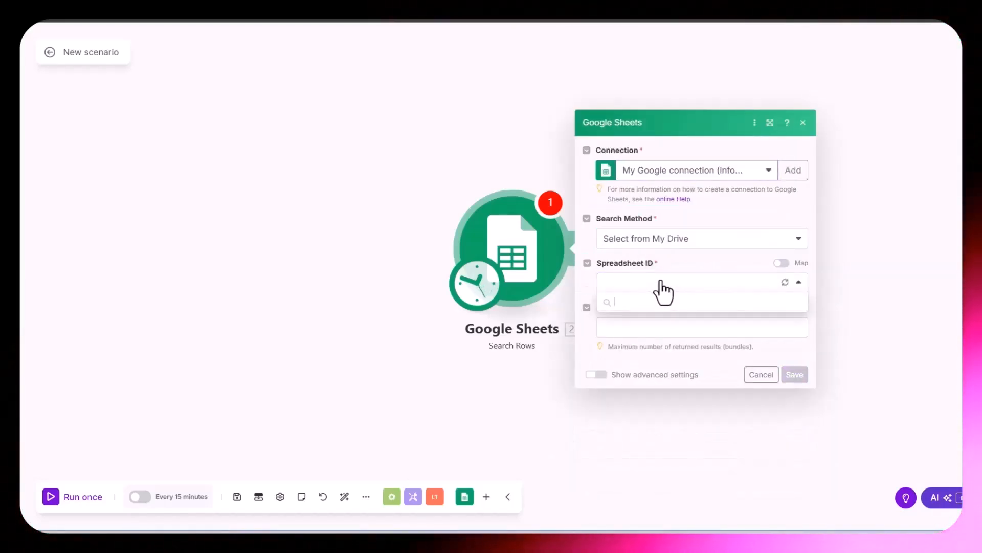
{"action": "left_click", "coordinate": [633, 324]}
{"action": "left_click", "coordinate": [614, 306]}
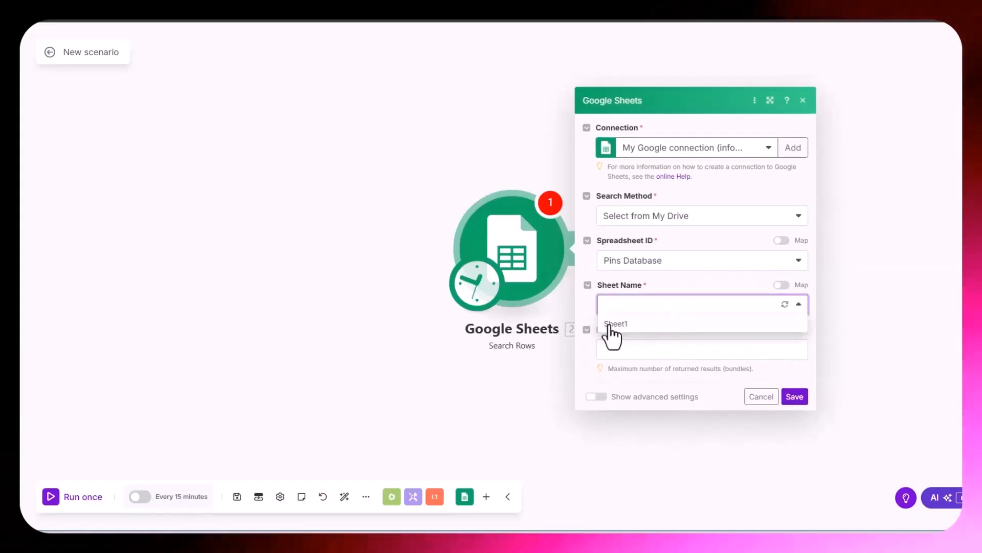
{"action": "left_click", "coordinate": [607, 328]}
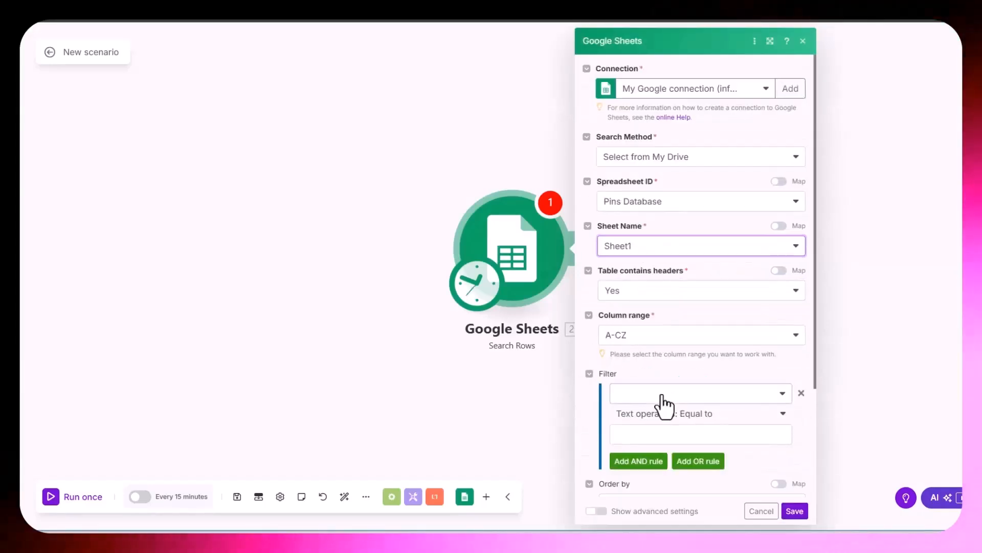
Filter Search Rows to rows where Post To Pintrest? (L) is equal to "yes", case insensitive
{"action": "left_click", "coordinate": [664, 394]}
{"action": "scroll", "coordinate": [680, 358], "scroll_direction": "down", "scroll_amount": 3}
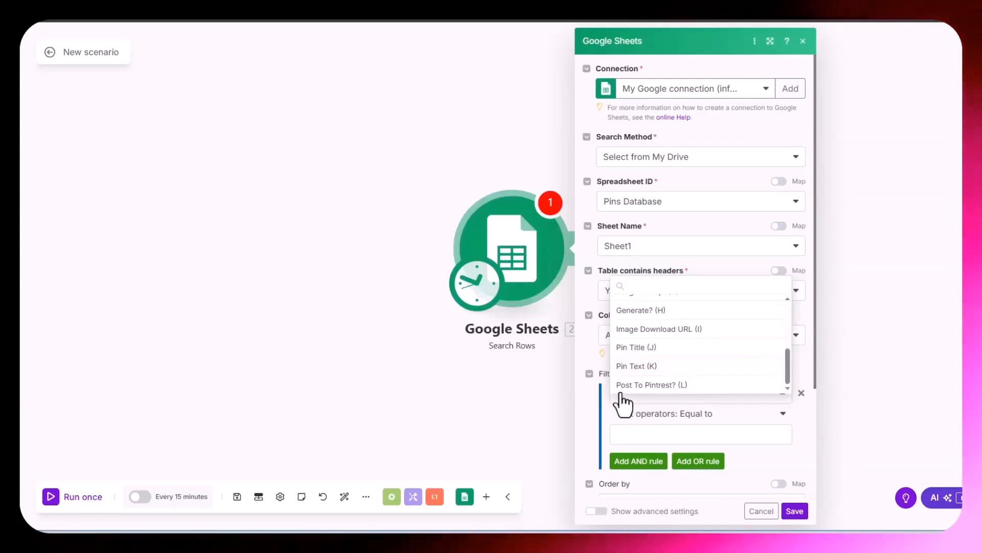
{"action": "left_click", "coordinate": [659, 386]}
{"action": "left_click", "coordinate": [675, 434]}
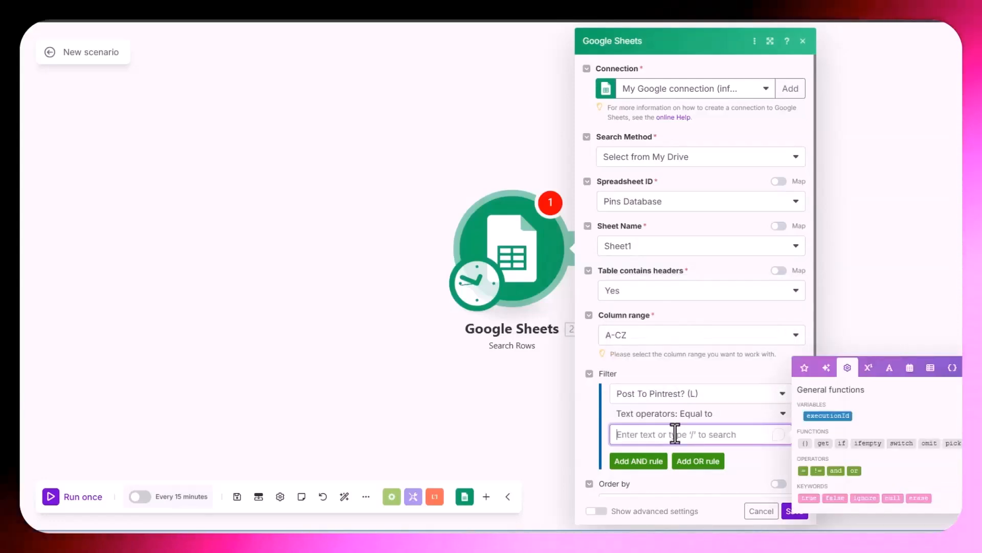
{"action": "left_click", "coordinate": [713, 413]}
{"action": "left_click", "coordinate": [642, 350]}
{"action": "left_click", "coordinate": [663, 435]}
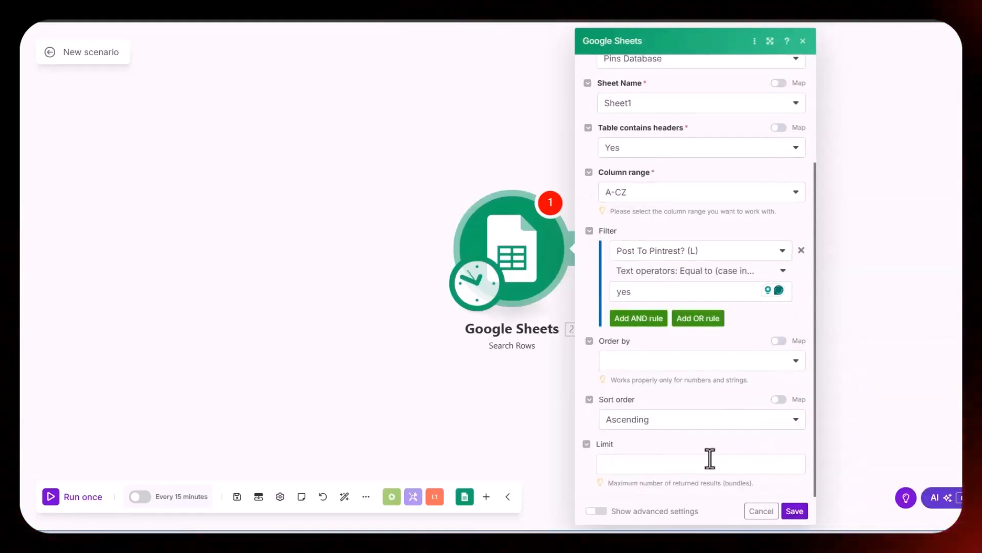
Limit Search Rows to 20 results and save the module
{"action": "left_click", "coordinate": [688, 463]}
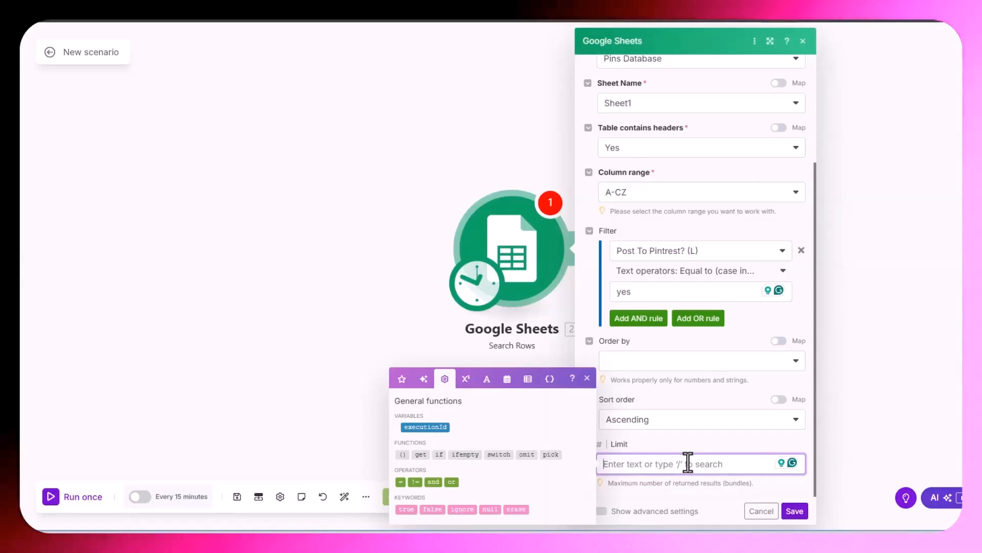
{"action": "type", "text": "20"}
{"action": "left_click", "coordinate": [795, 510]}
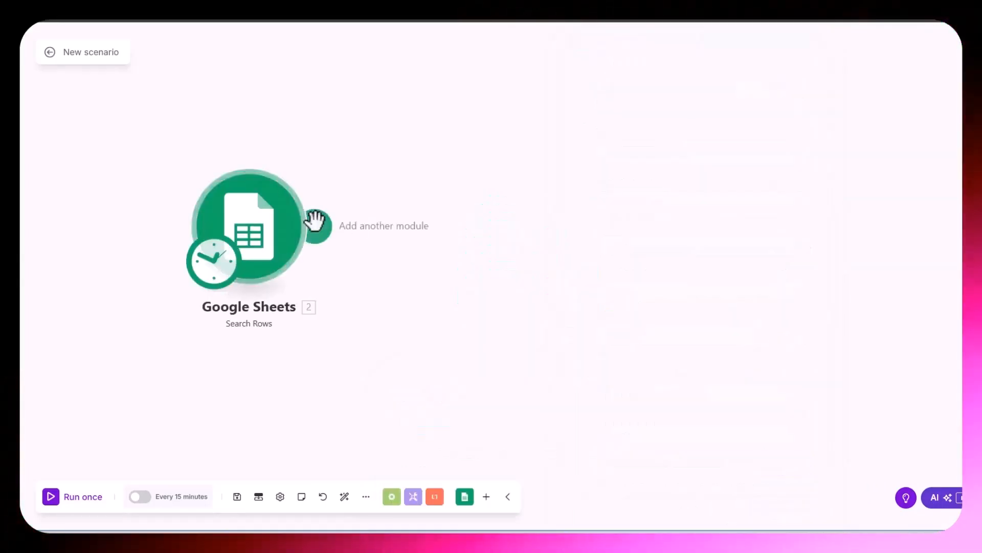
Add a Pinterest Create a Pin module after Search Rows
{"action": "left_click", "coordinate": [315, 223]}
{"action": "type", "text": "pint"}
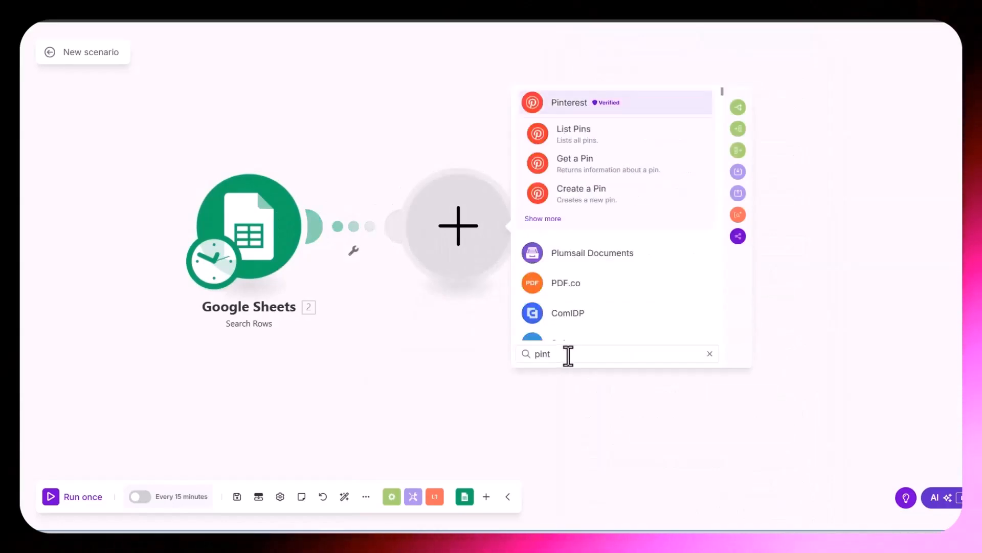
{"action": "left_click", "coordinate": [582, 197]}
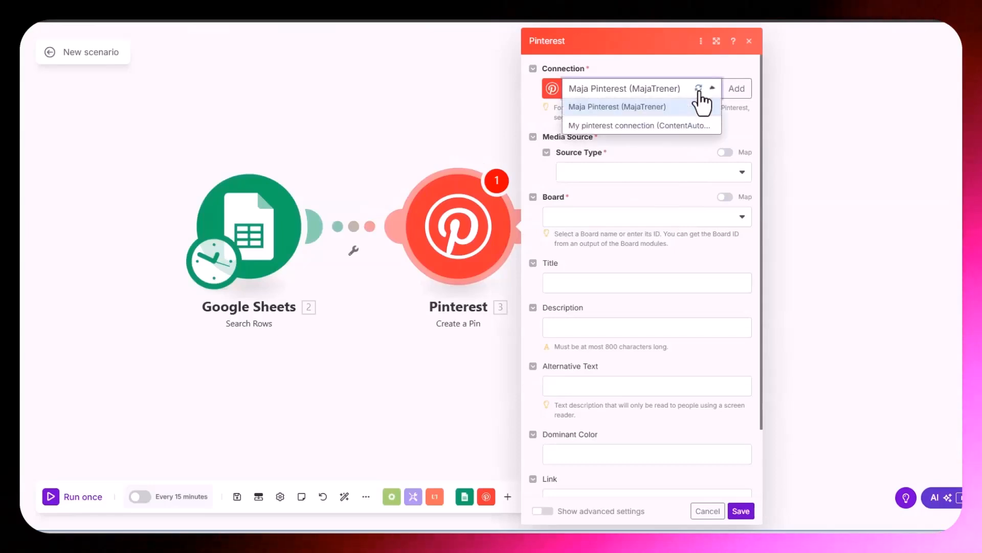
{"action": "left_click", "coordinate": [625, 125]}
{"action": "left_click", "coordinate": [737, 90]}
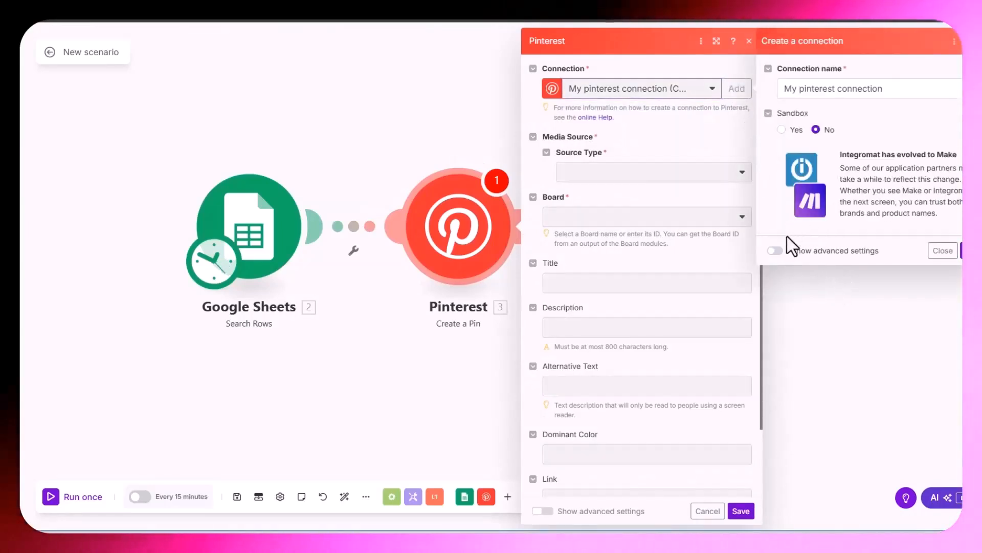
{"action": "left_click", "coordinate": [866, 90]}
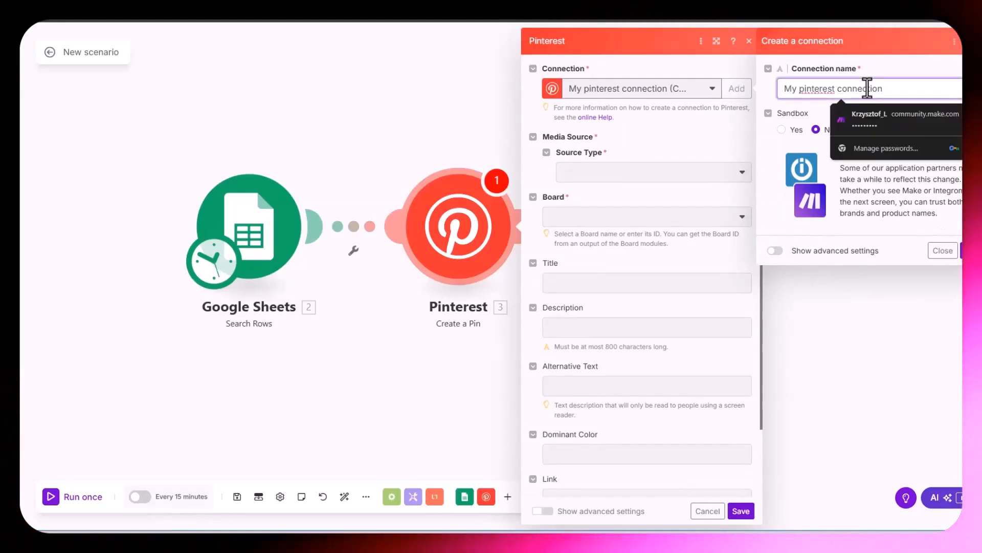
{"action": "key", "text": "Return"}
{"action": "left_click", "coordinate": [391, 25]}
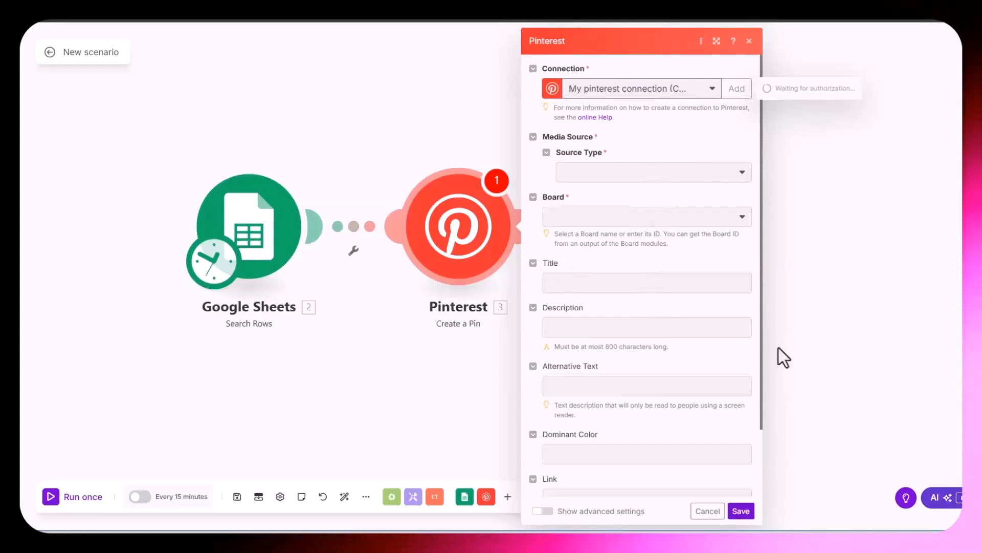
{"action": "left_click", "coordinate": [717, 516]}
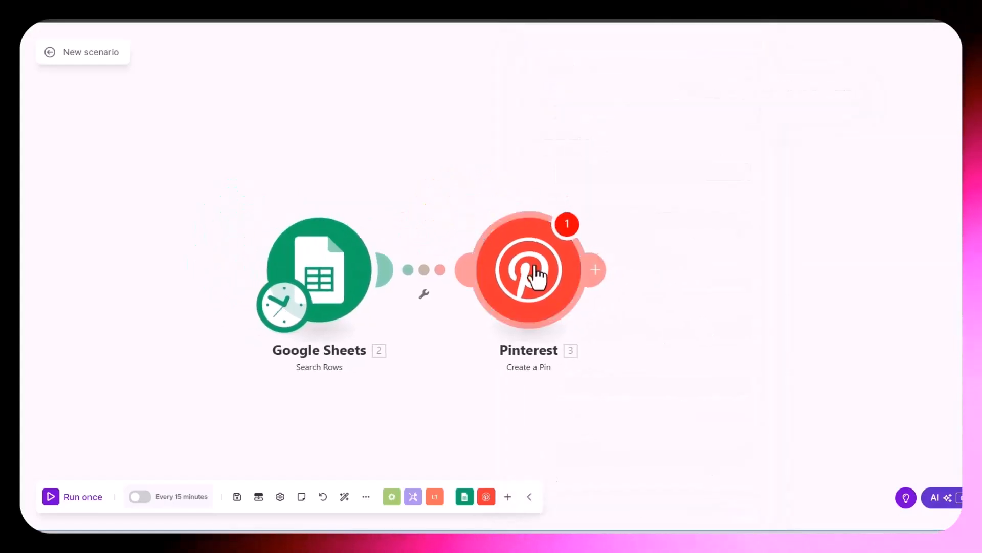
Reopen Create a Pin, choose the content-automation "My pinterest connection", and look at the matching Pinterest account
{"action": "left_click", "coordinate": [535, 277]}
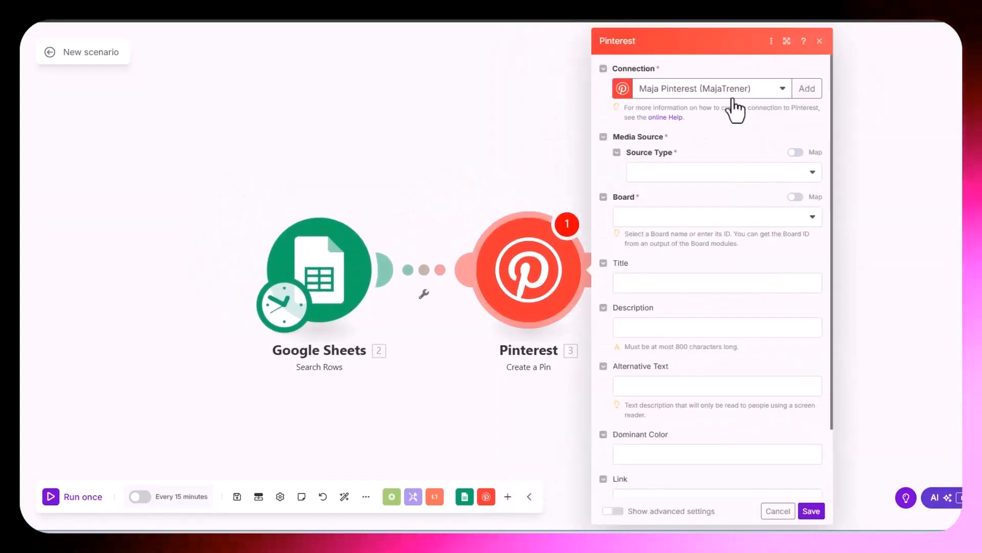
{"action": "left_click", "coordinate": [735, 92]}
{"action": "left_click", "coordinate": [703, 127]}
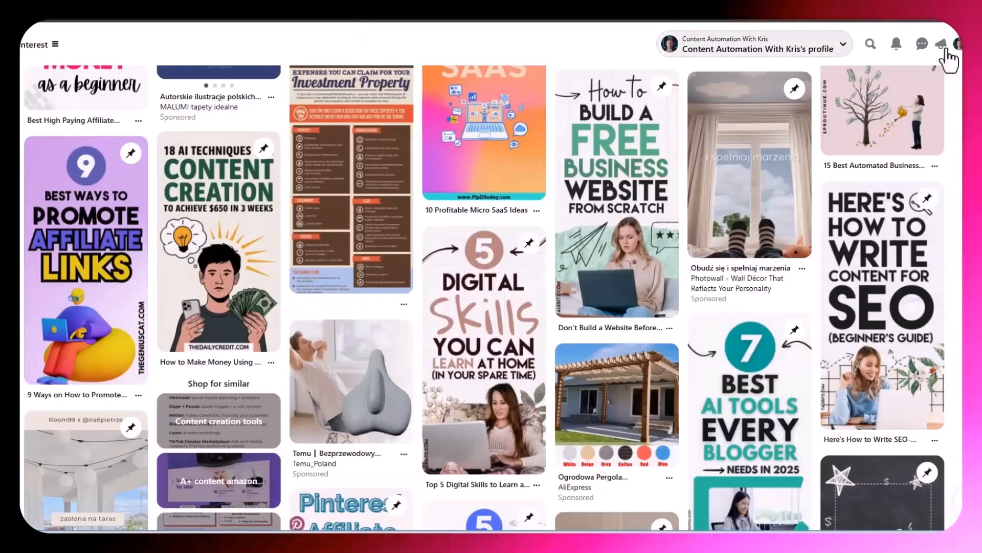
{"action": "left_click", "coordinate": [33, 46]}
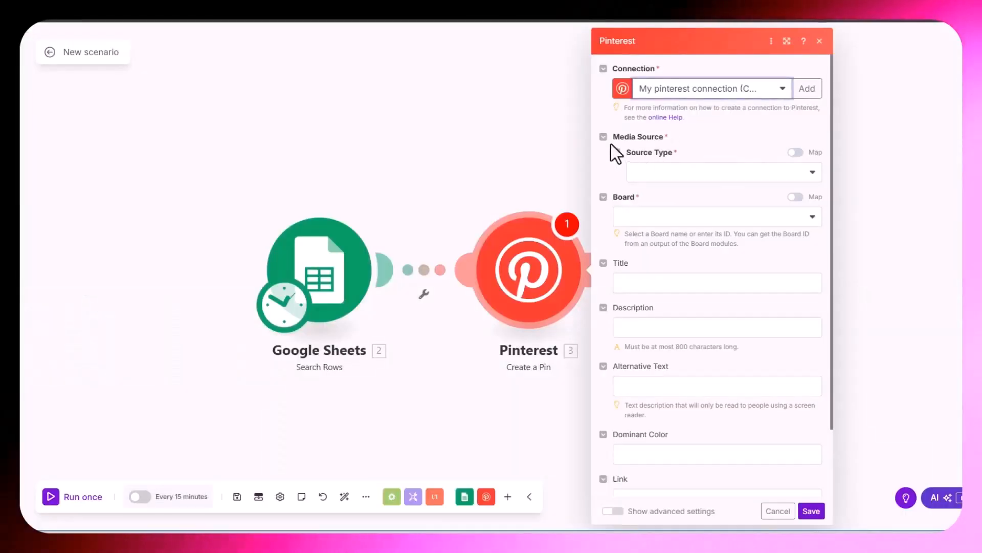
Set the pin's media source to Image URL and map Image Download URL (I) from Search Rows as the image
{"action": "left_click", "coordinate": [677, 176]}
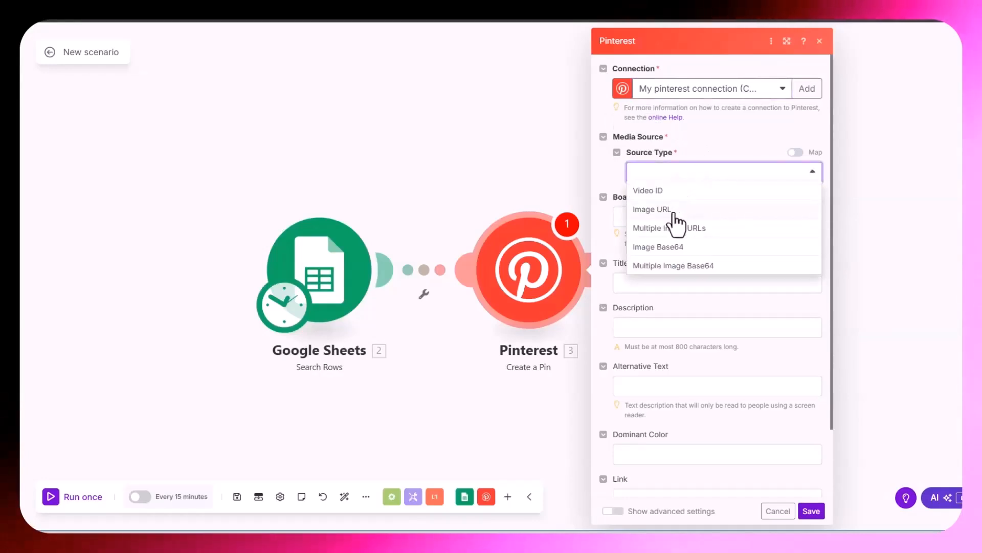
{"action": "left_click", "coordinate": [654, 211]}
{"action": "left_click", "coordinate": [661, 215]}
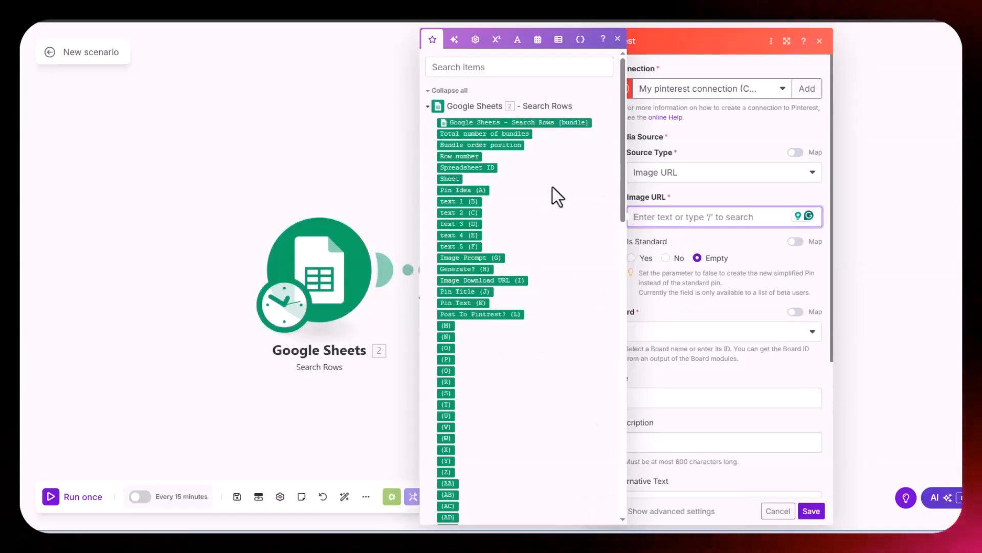
{"action": "left_click", "coordinate": [481, 280]}
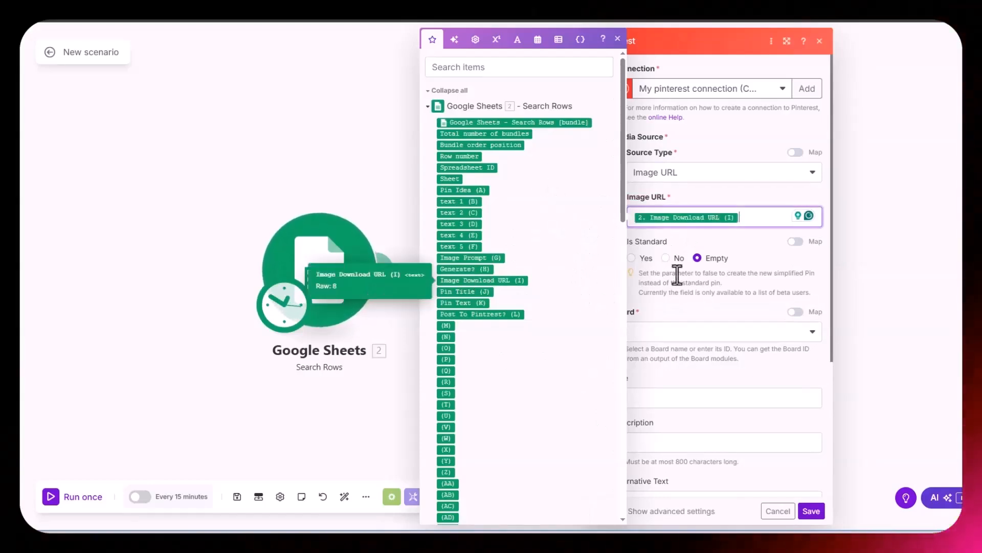
{"action": "left_click", "coordinate": [737, 239]}
Choose AI Automations as the board for the new pin
{"action": "scroll", "coordinate": [737, 239], "scroll_direction": "down", "scroll_amount": 3}
{"action": "left_click", "coordinate": [672, 169]}
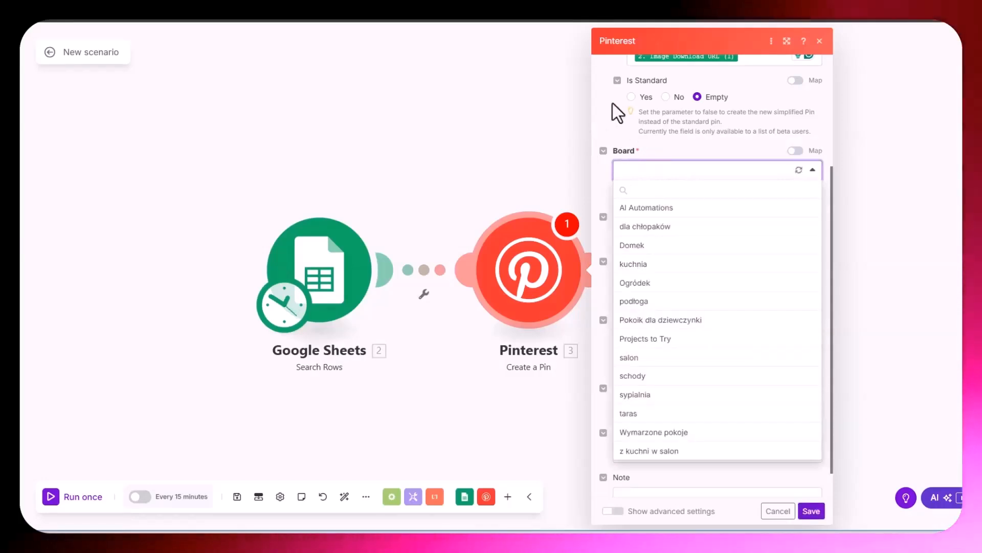
{"action": "left_click", "coordinate": [648, 208]}
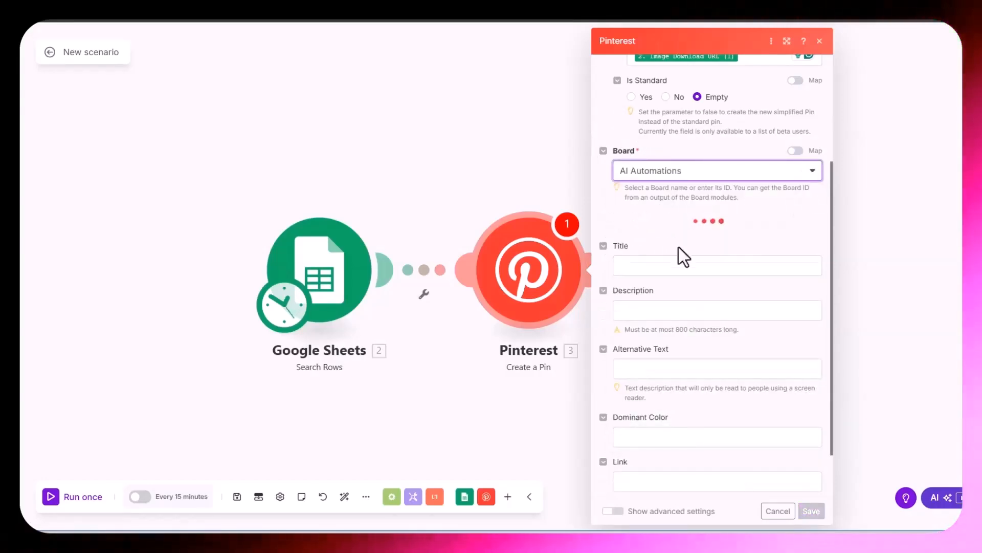
Map Pin Title (J) to the pin's title and Pin Text (K) to its description, and save the Pinterest module
{"action": "left_click", "coordinate": [658, 295]}
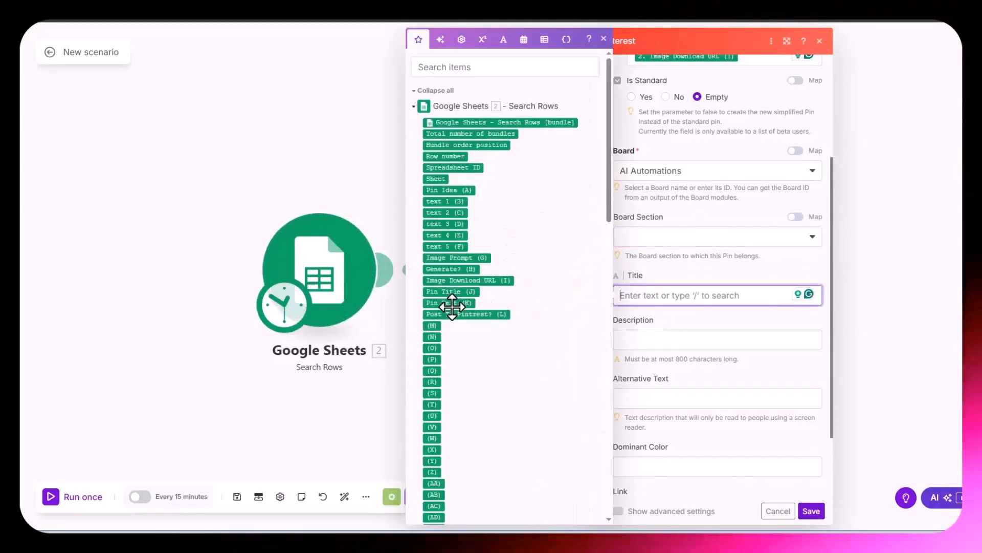
{"action": "left_click", "coordinate": [680, 340]}
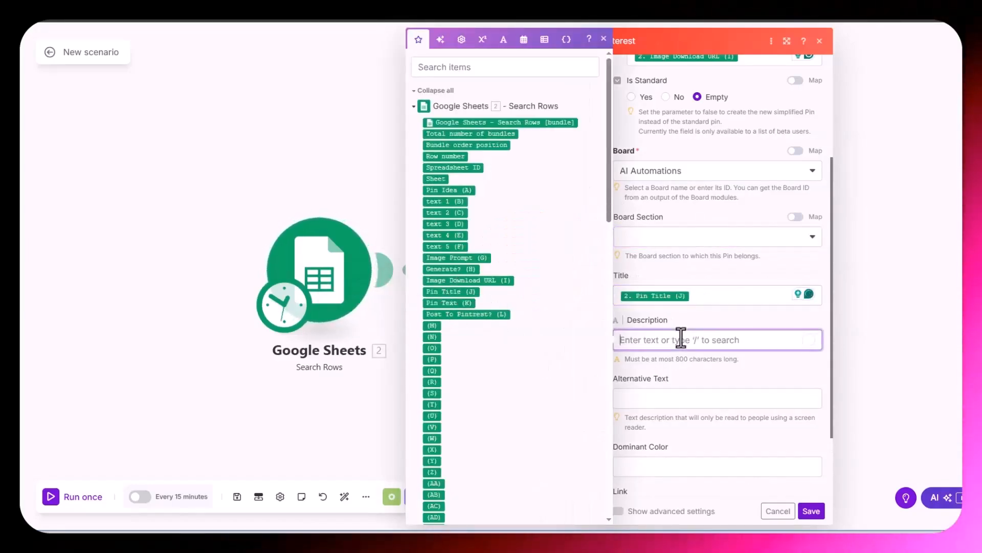
{"action": "left_click", "coordinate": [461, 304]}
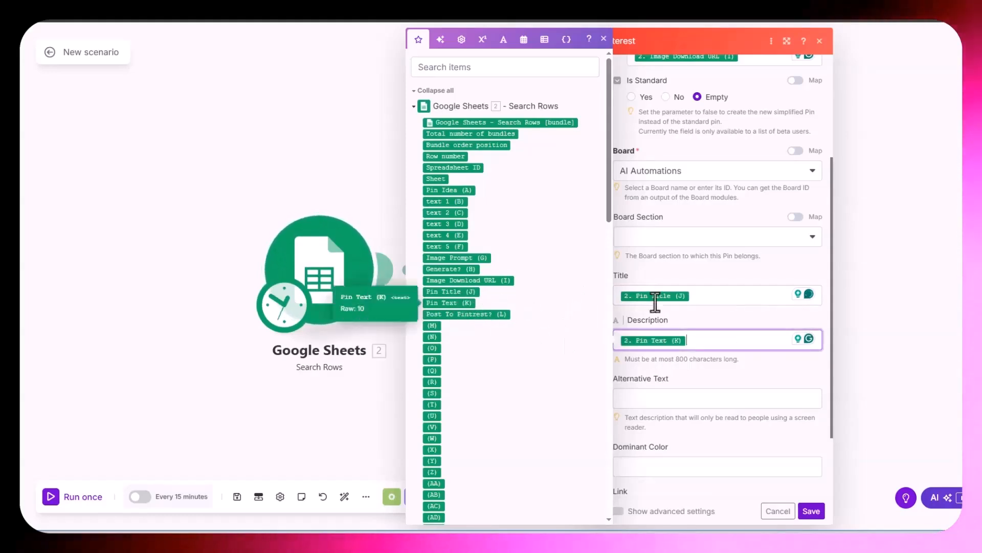
{"action": "left_click", "coordinate": [751, 321]}
{"action": "scroll", "coordinate": [716, 321], "scroll_direction": "down", "scroll_amount": 2}
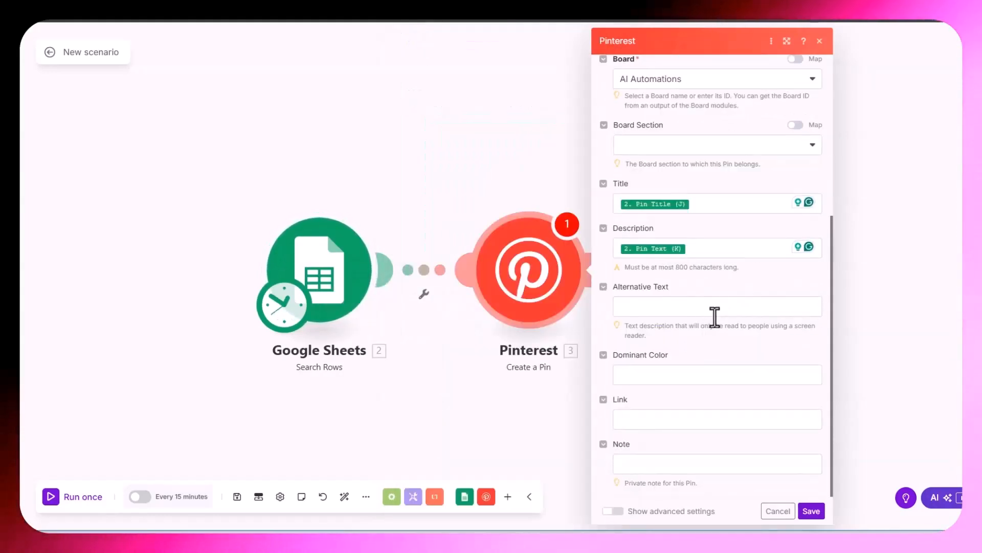
{"action": "left_click", "coordinate": [811, 511]}
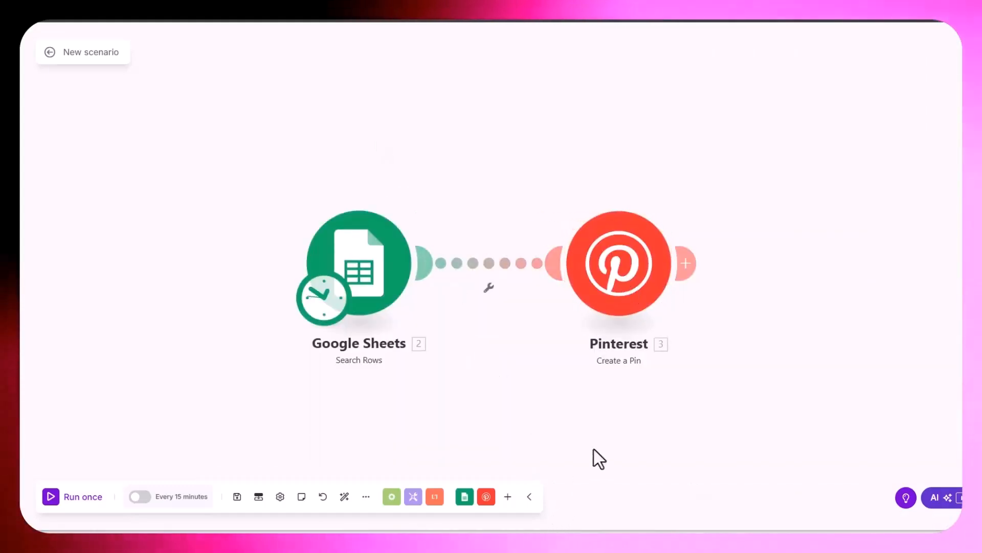
Switch to the Pins Database sheet and examine the first row and the Post To Pintrest? values of both rows
{"action": "key", "text": "alt+Tab"}
{"action": "left_click", "coordinate": [365, 217]}
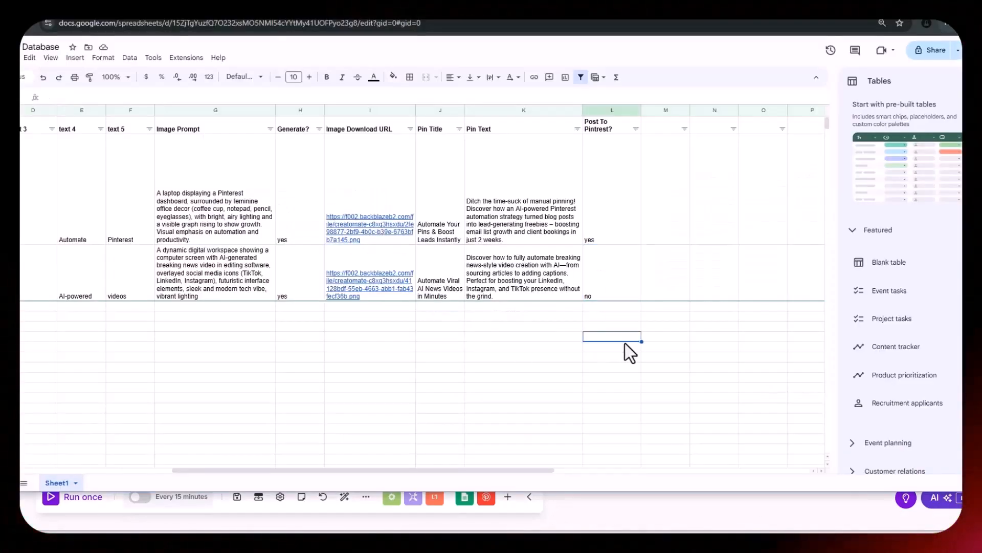
{"action": "left_click", "coordinate": [2, 200]}
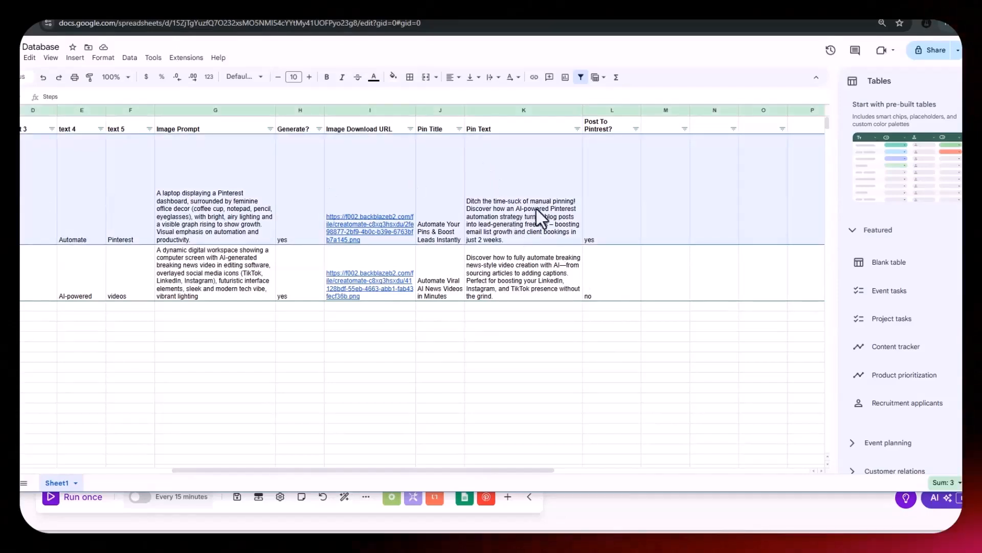
{"action": "left_click", "coordinate": [603, 205]}
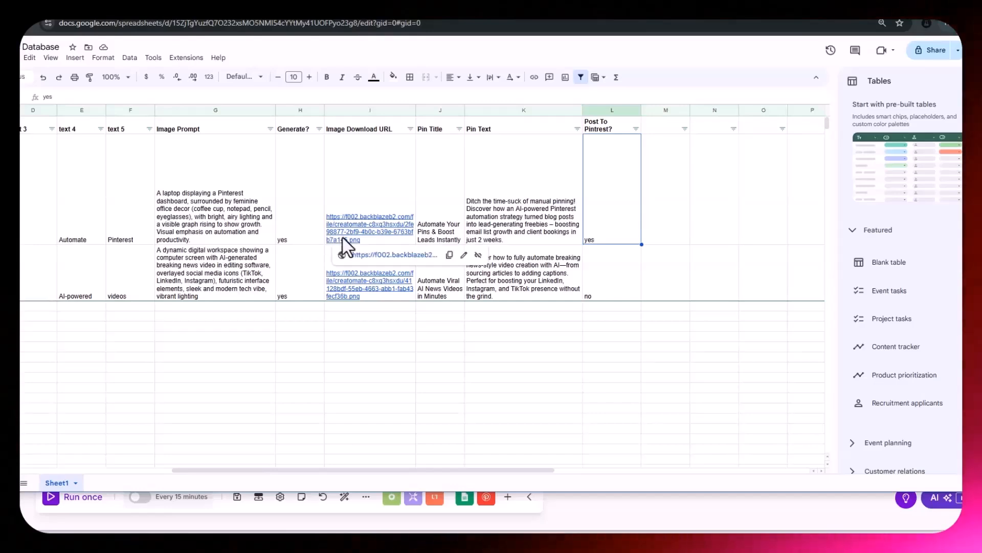
{"action": "left_click", "coordinate": [594, 298]}
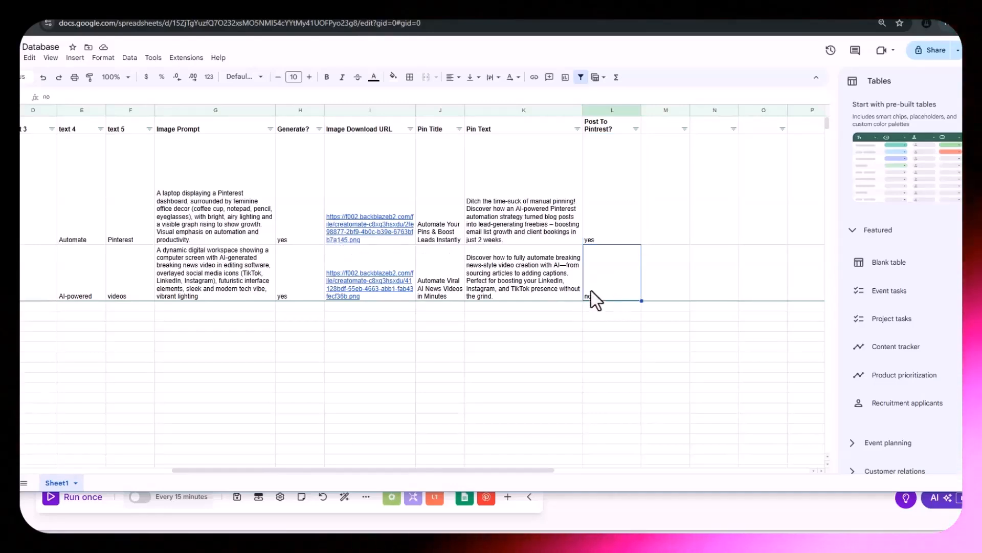
{"action": "left_click", "coordinate": [612, 204]}
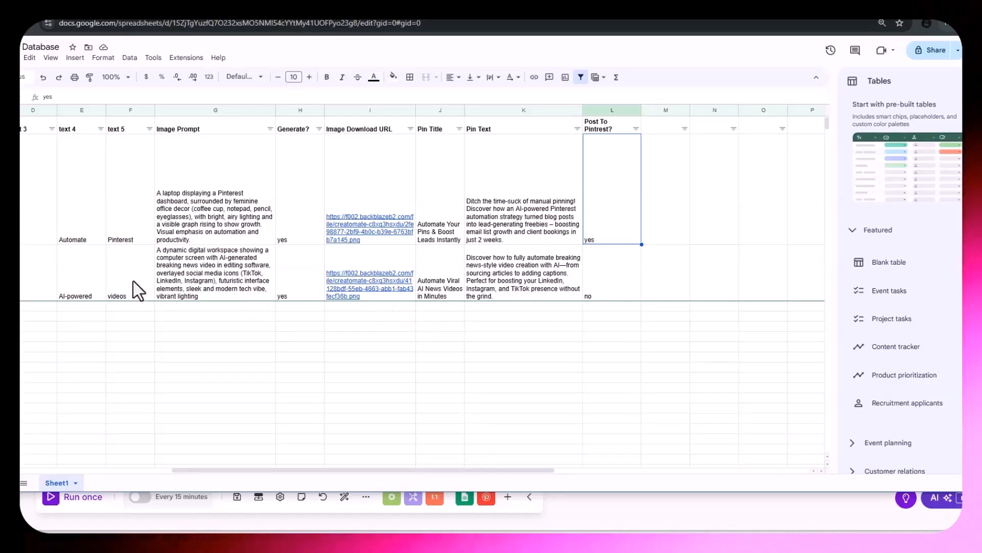
Switch back to Make and run the Google Sheets to Pinterest scenario once
{"action": "key", "text": "alt+Tab"}
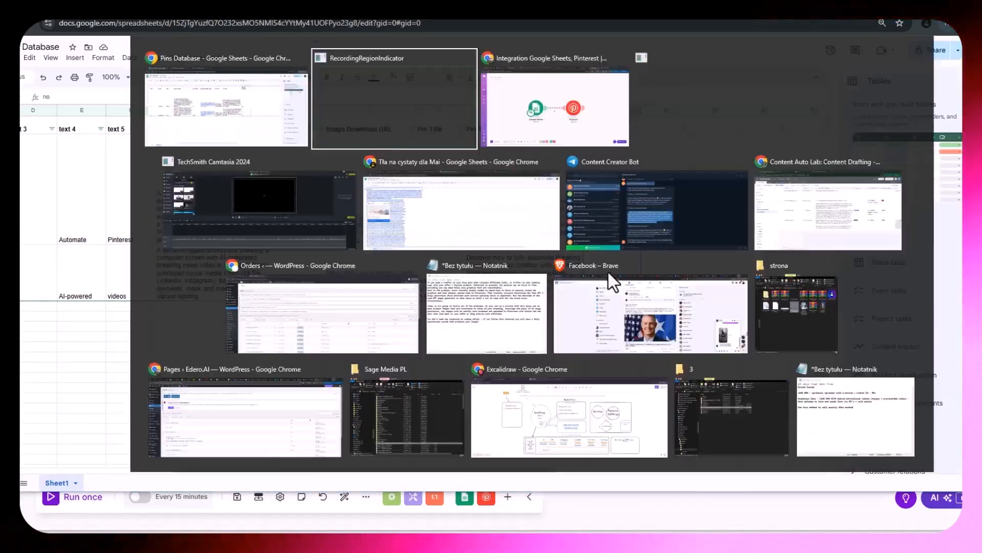
{"action": "left_click", "coordinate": [57, 494]}
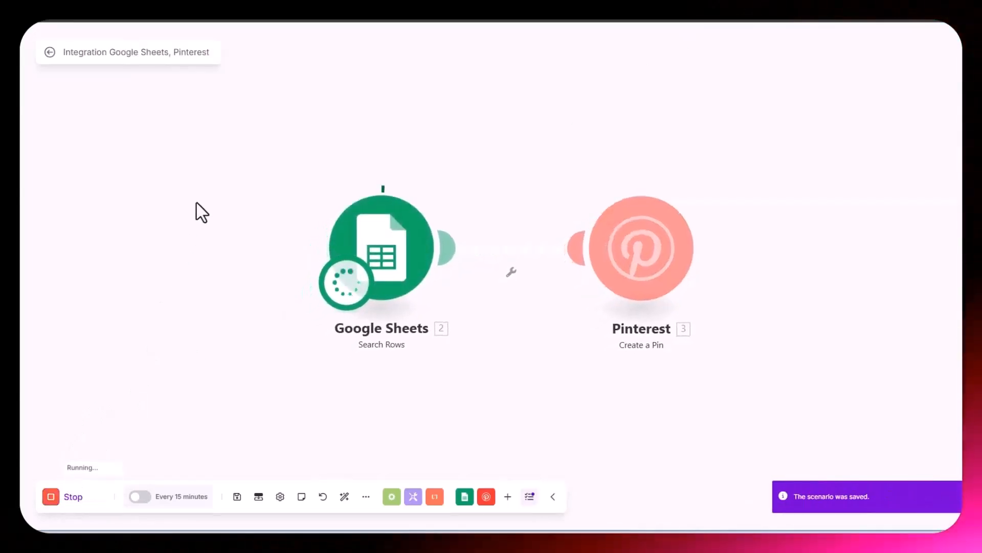
{"action": "left_click", "coordinate": [718, 187]}
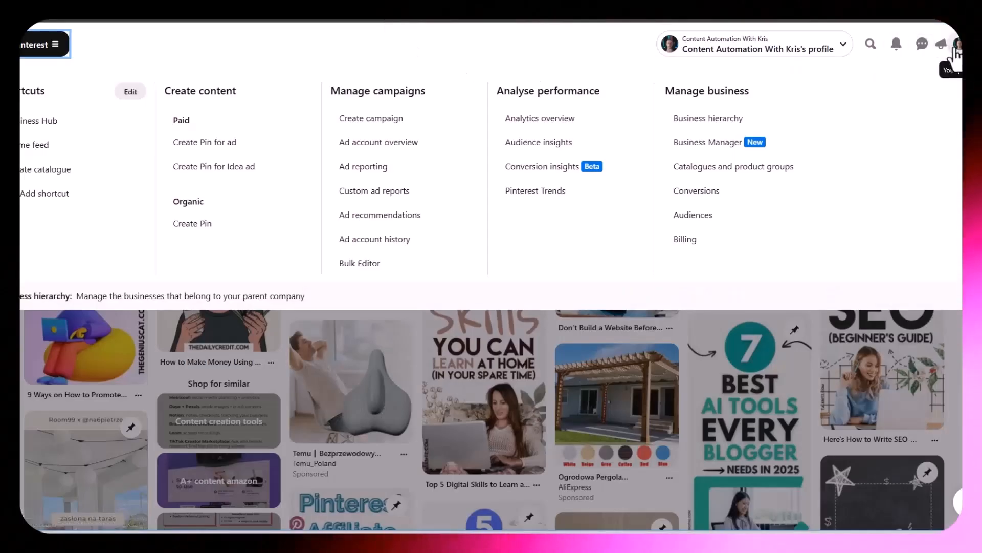
Open the Pinterest profile's newest created pin and examine its image, title and full description
{"action": "left_click", "coordinate": [958, 44]}
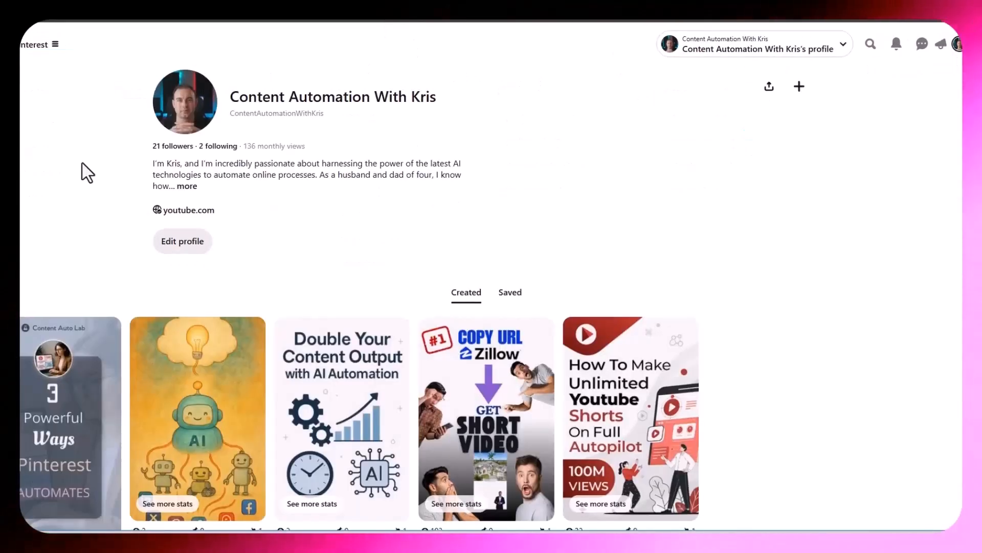
{"action": "scroll", "coordinate": [87, 213], "scroll_direction": "down", "scroll_amount": 1}
{"action": "left_click", "coordinate": [77, 373]}
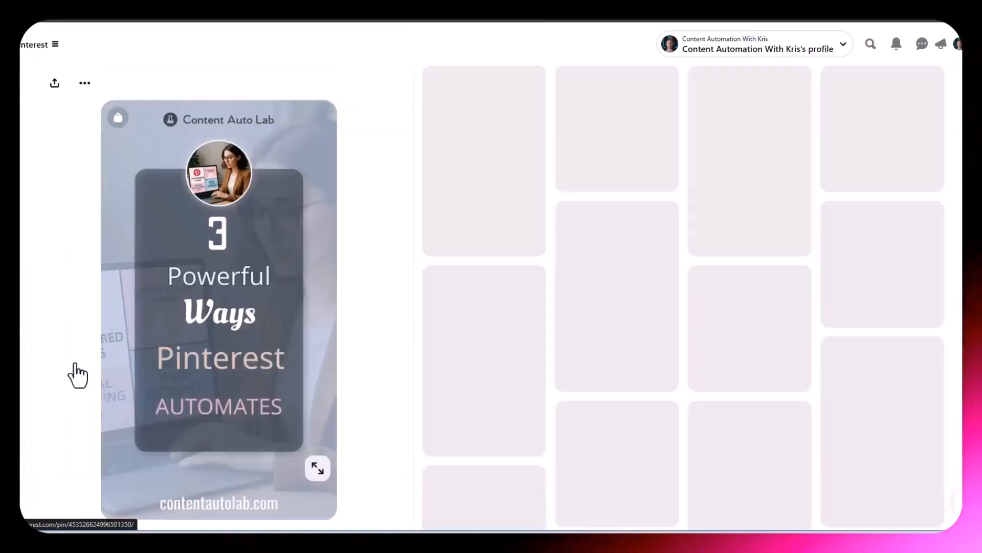
{"action": "scroll", "coordinate": [398, 214], "scroll_direction": "down", "scroll_amount": 5}
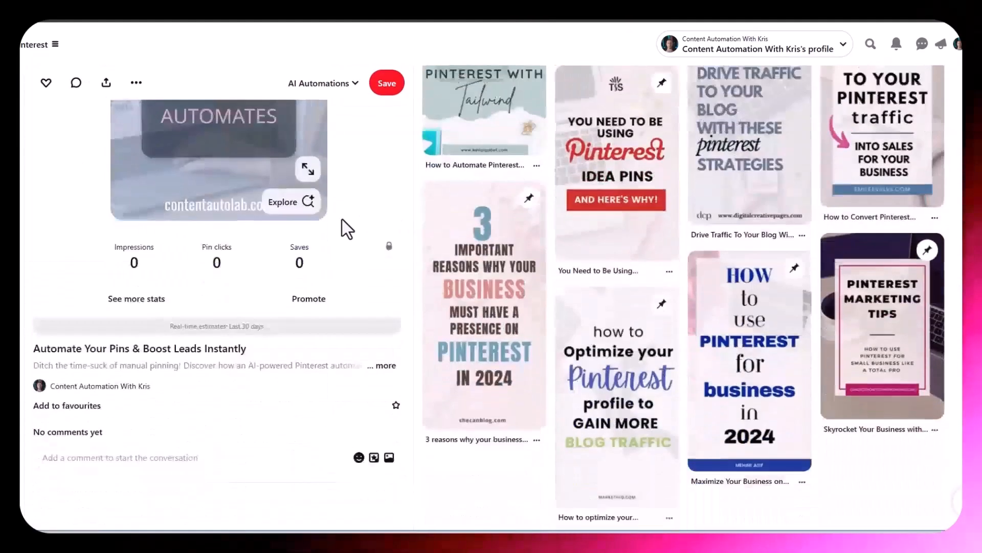
{"action": "left_click", "coordinate": [75, 363]}
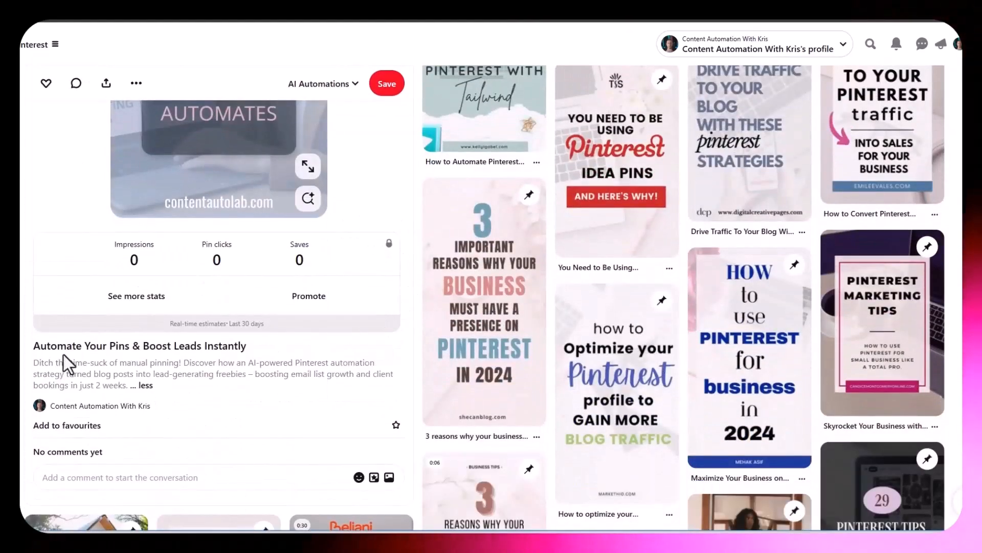
{"action": "left_click_drag", "start_coordinate": [32, 345], "coordinate": [159, 349]}
{"action": "scroll", "coordinate": [278, 420], "scroll_direction": "up", "scroll_amount": 6}
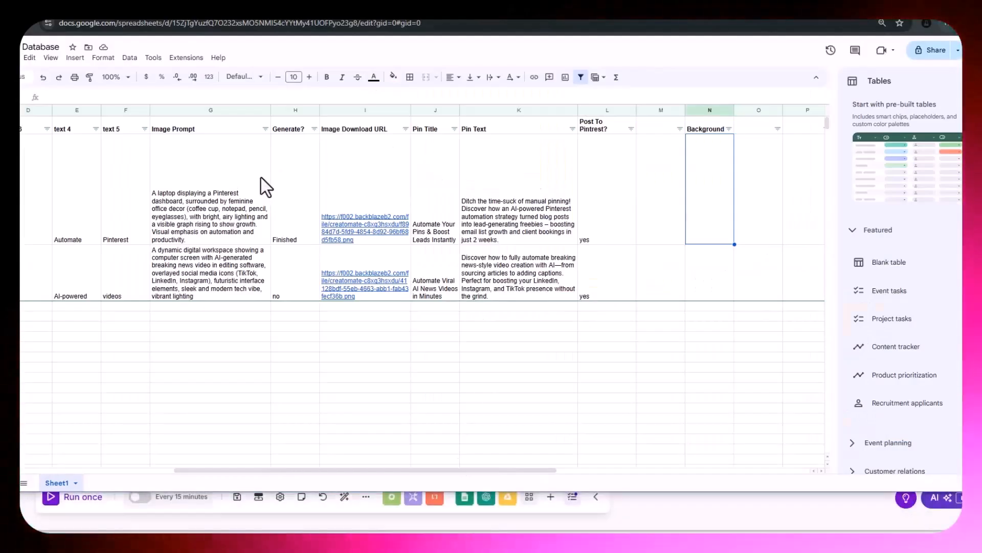
Set Generate? to "yes" for both rows in the Pins Database sheet
{"action": "left_click", "coordinate": [302, 213]}
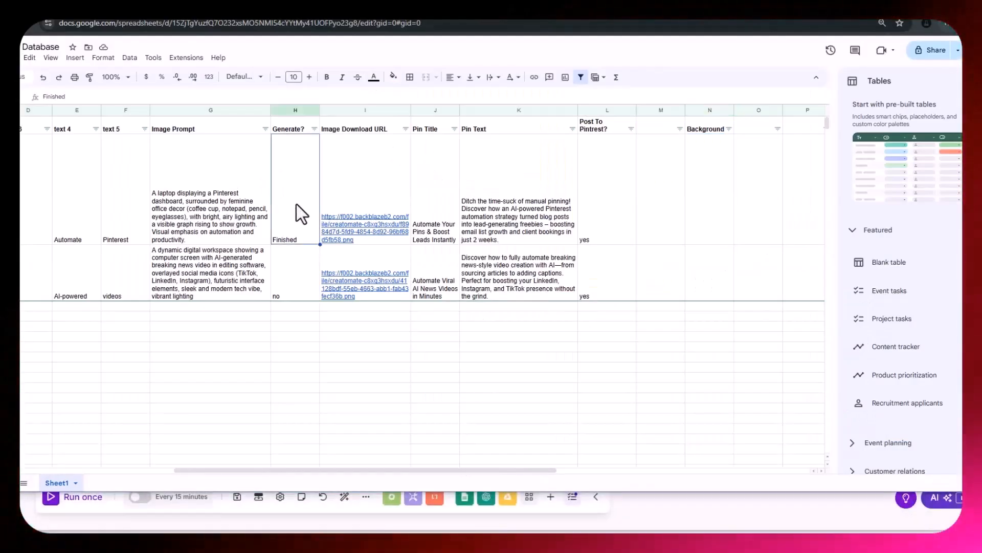
{"action": "type", "text": "yes"}
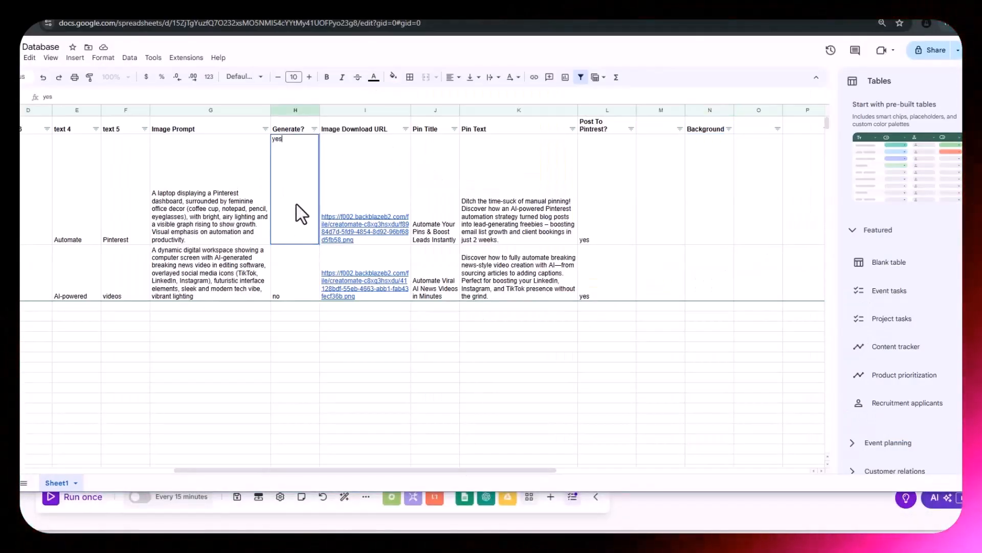
{"action": "key", "text": "Return"}
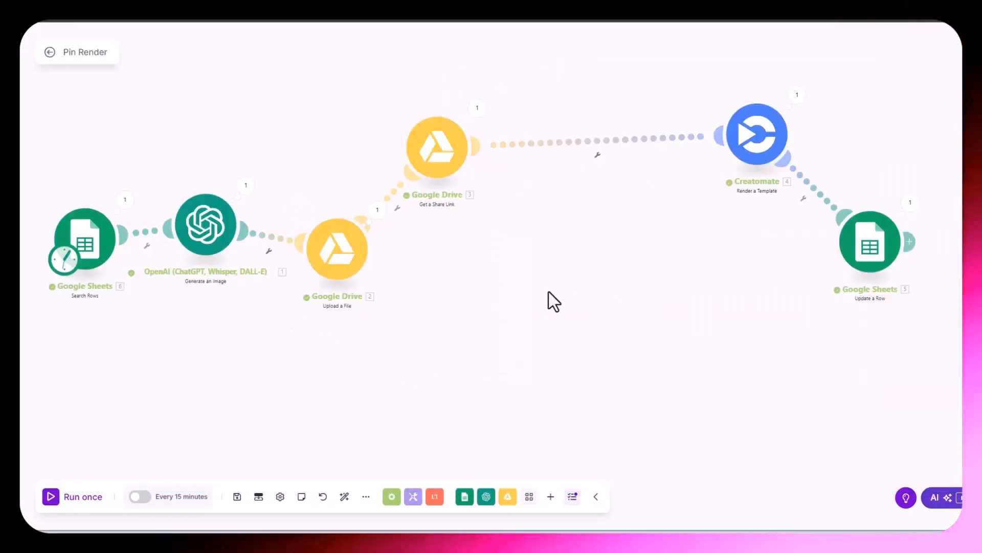
Run the Pin Render scenario in Make once to render the marked rows
{"action": "left_click_drag", "start_coordinate": [228, 361], "coordinate": [284, 407]}
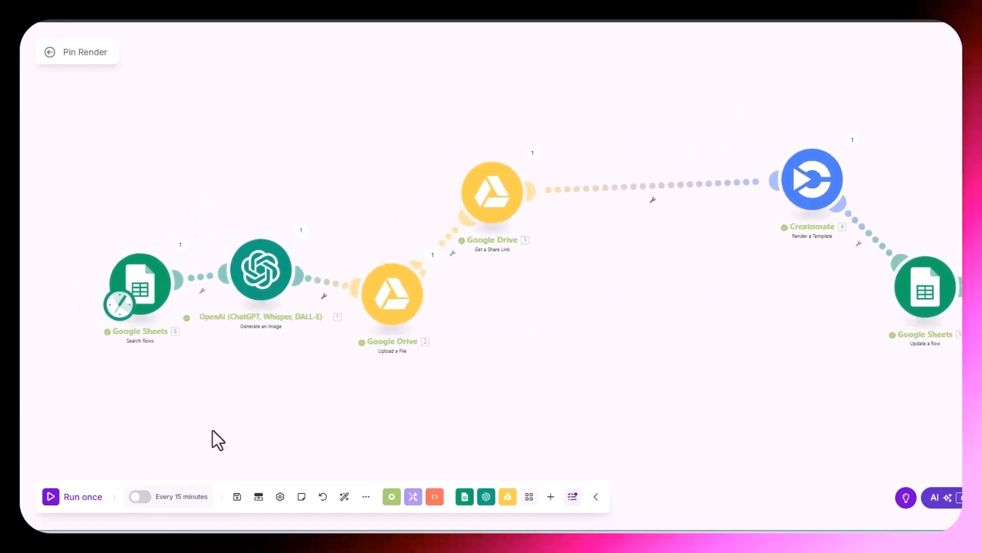
{"action": "left_click", "coordinate": [51, 495]}
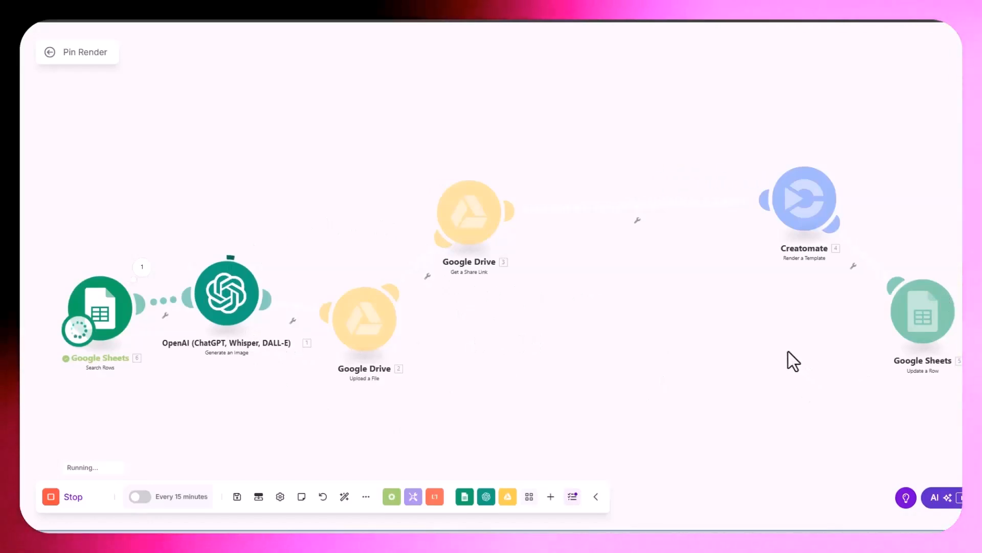
{"action": "left_click_drag", "start_coordinate": [770, 355], "coordinate": [707, 302]}
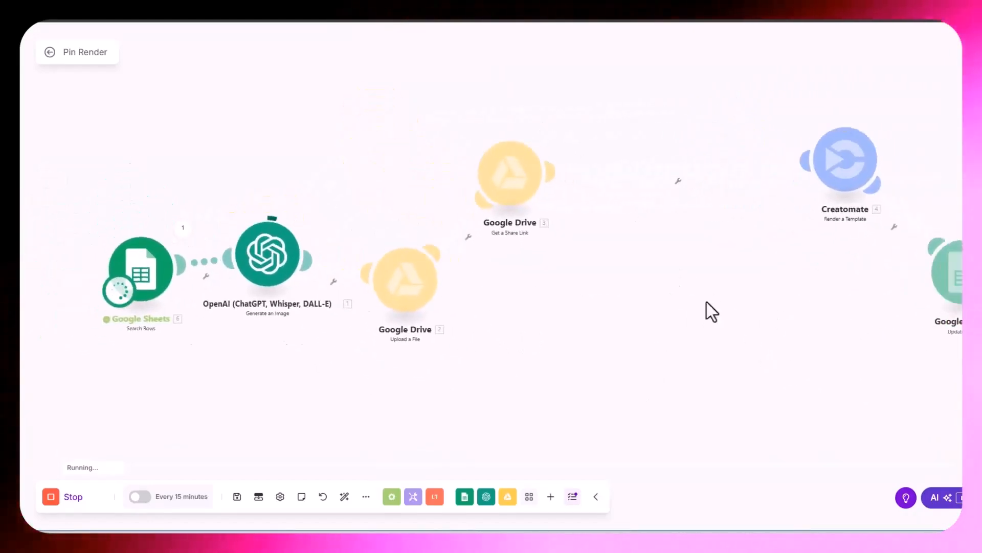
{"action": "scroll", "coordinate": [707, 302], "scroll_direction": "down", "scroll_amount": 2}
{"action": "left_click_drag", "start_coordinate": [739, 333], "coordinate": [566, 333]}
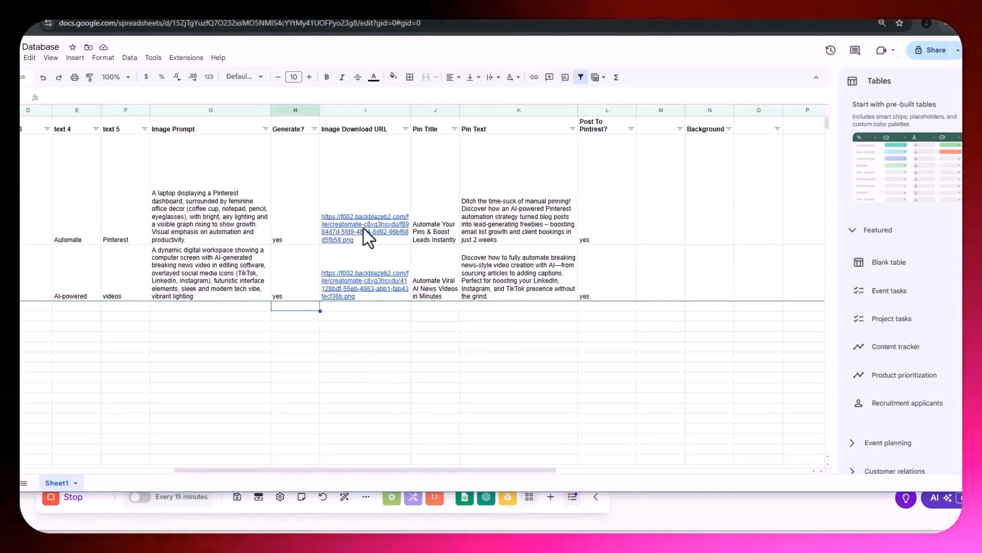
Delete the unused Background column (N) from the Pins Database sheet
{"action": "left_click", "coordinate": [625, 202]}
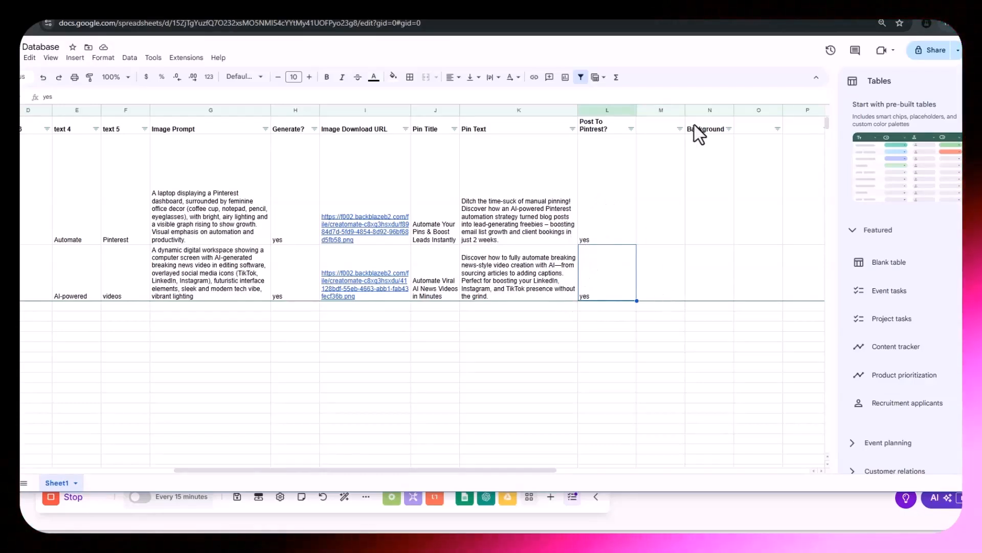
{"action": "right_click", "coordinate": [703, 106]}
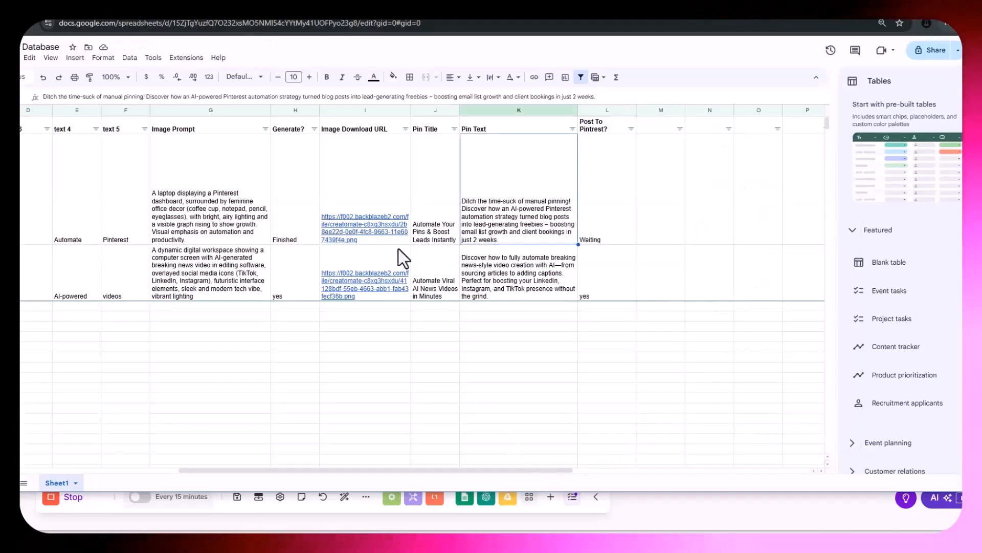
Check the Generate? status and the Image Download URL of both rows after rendering
{"action": "left_click", "coordinate": [293, 223]}
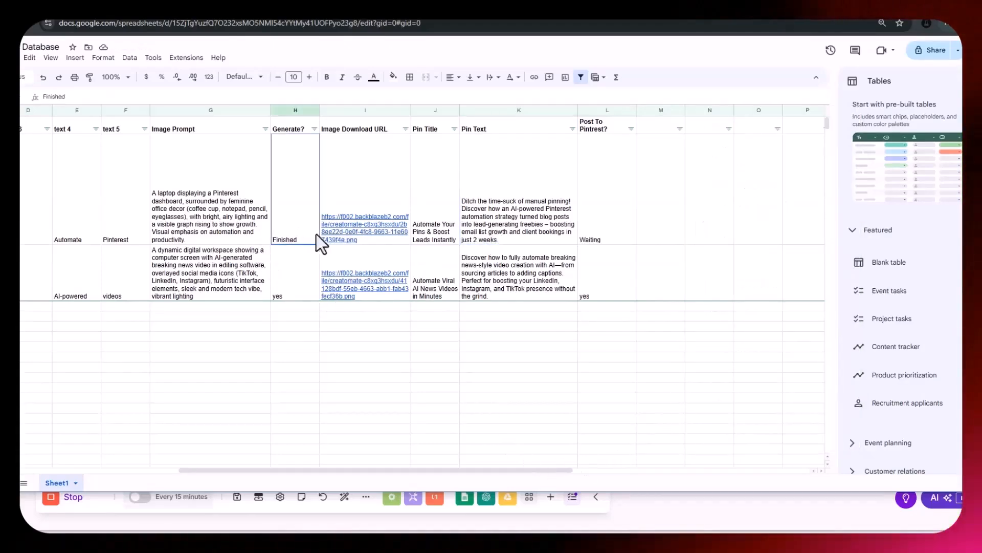
{"action": "left_click", "coordinate": [381, 232]}
{"action": "left_click", "coordinate": [376, 232]}
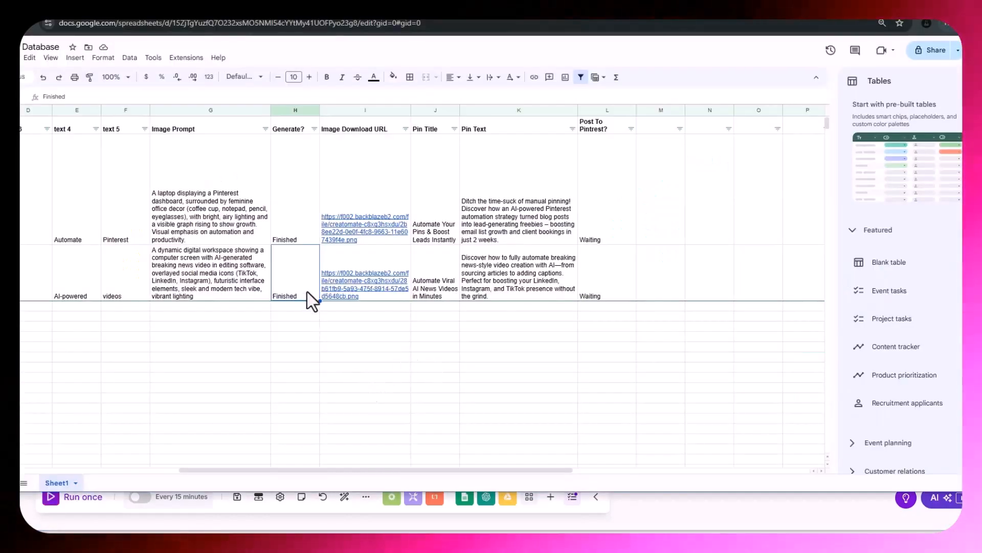
{"action": "mouse_move", "coordinate": [362, 290]}
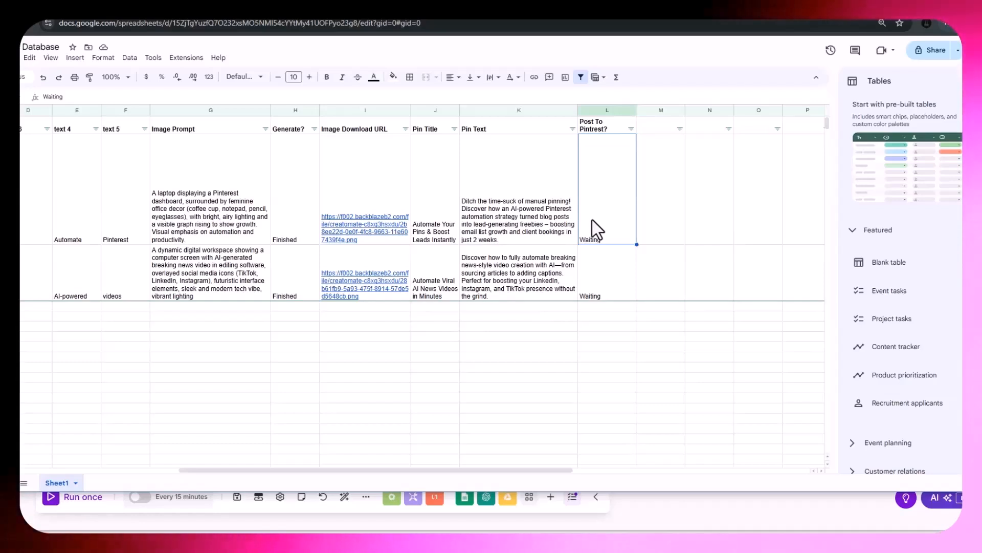
Set Post To Pintrest? to "yes" for both rows and run the Google Sheets to Pinterest scenario once
{"action": "type", "text": "yes"}
{"action": "left_click_drag", "start_coordinate": [637, 244], "coordinate": [636, 300]}
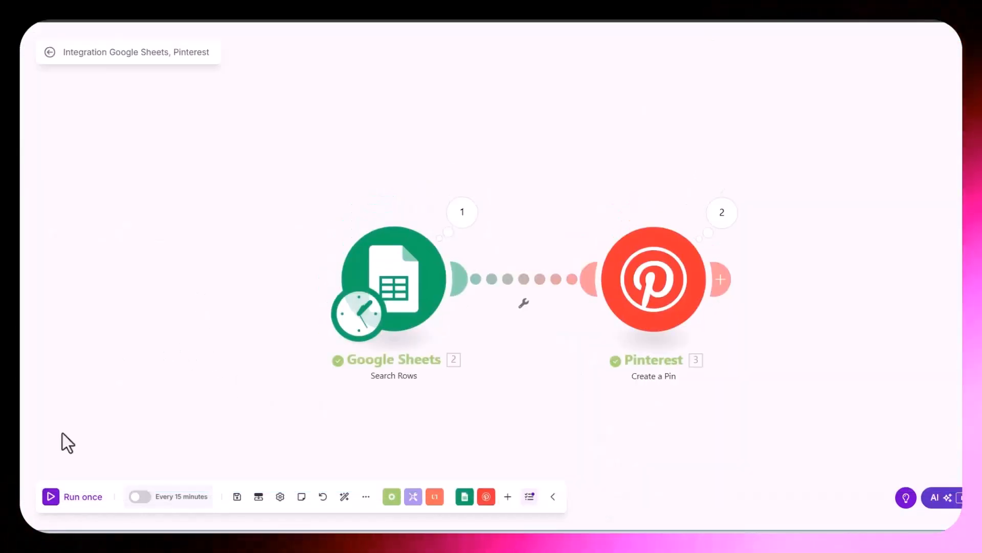
{"action": "left_click", "coordinate": [50, 501]}
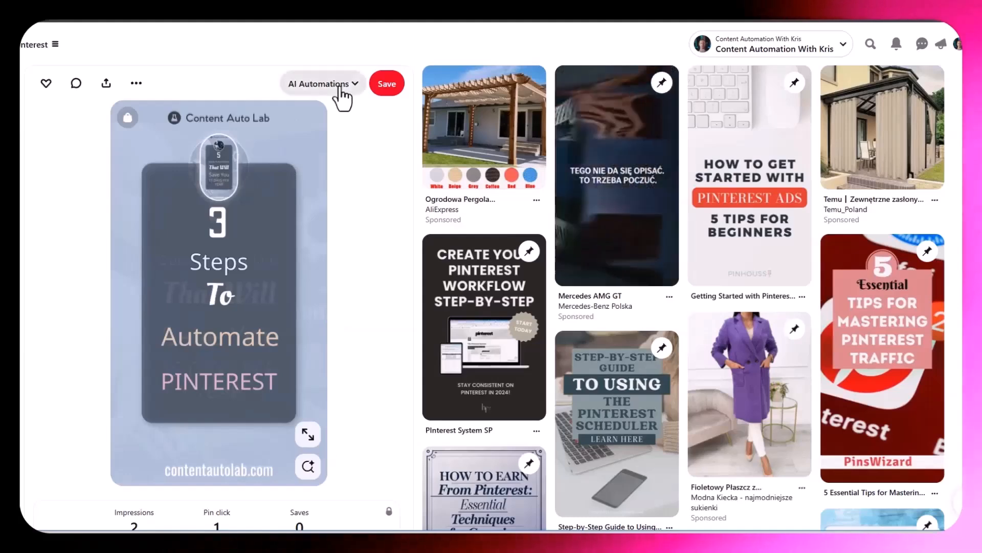
Look at the board choices of the posted pin on Pinterest and return to the profile's created pins
{"action": "left_click", "coordinate": [341, 88]}
{"action": "key", "text": "Escape"}
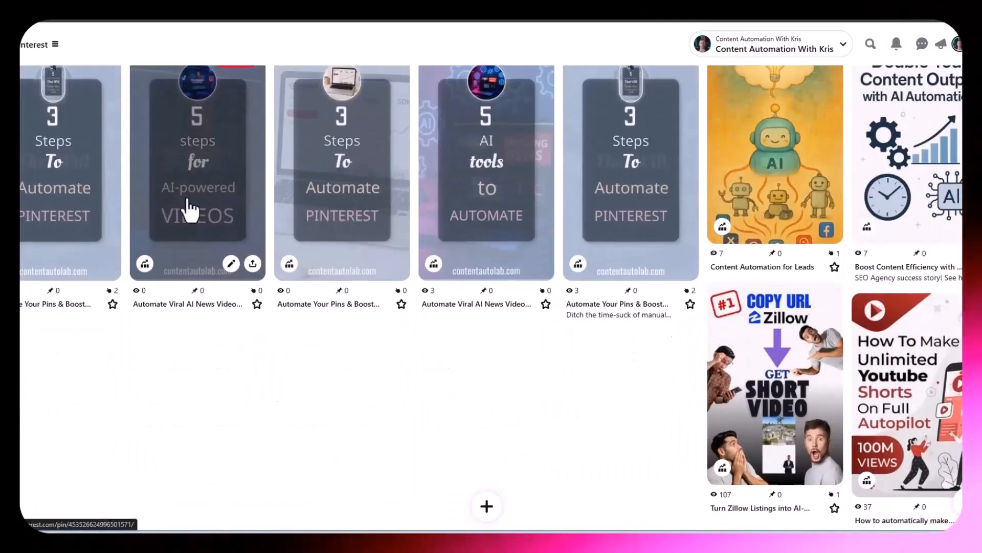